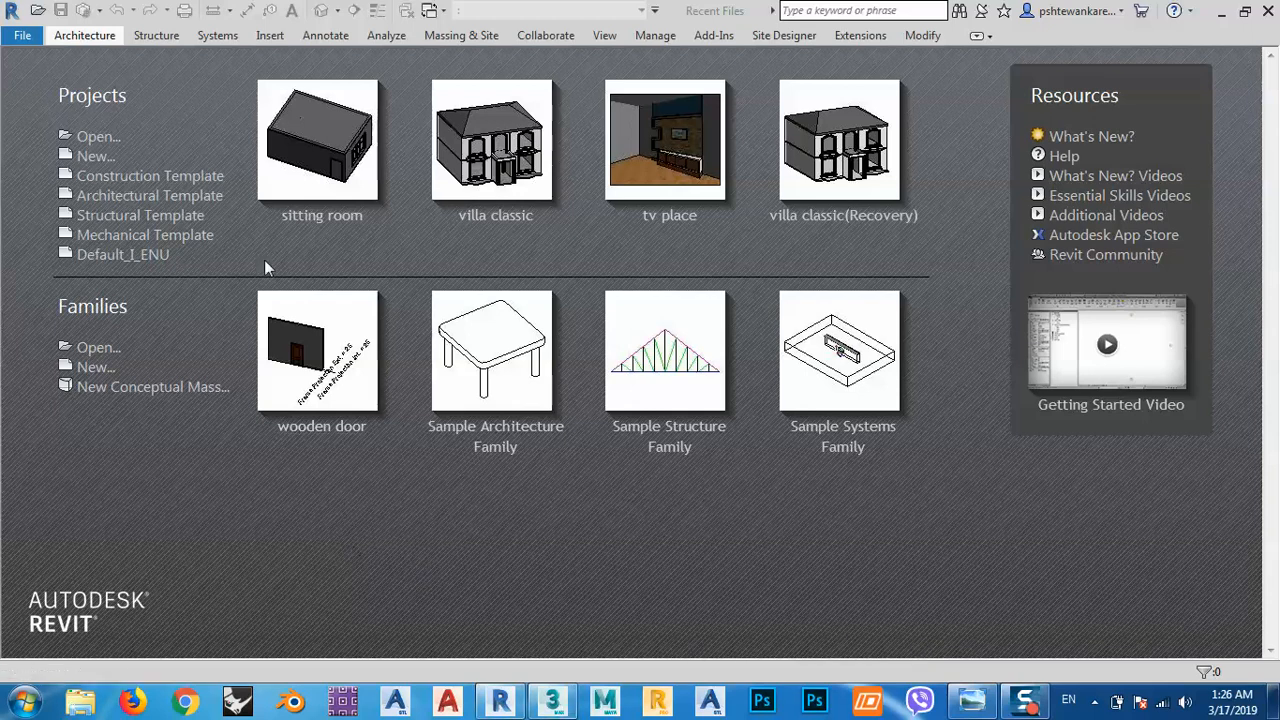
Create a new project from the Architectural Template.
left_click(104, 158)
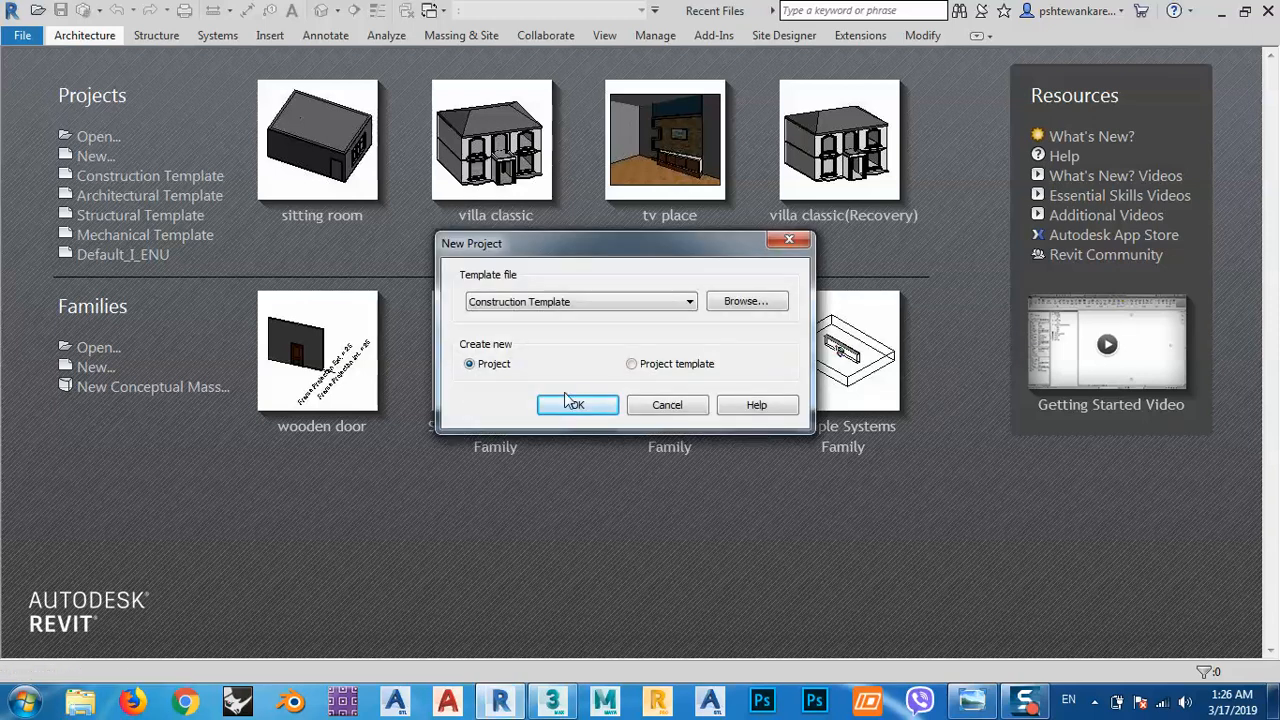
left_click(537, 301)
left_click(530, 340)
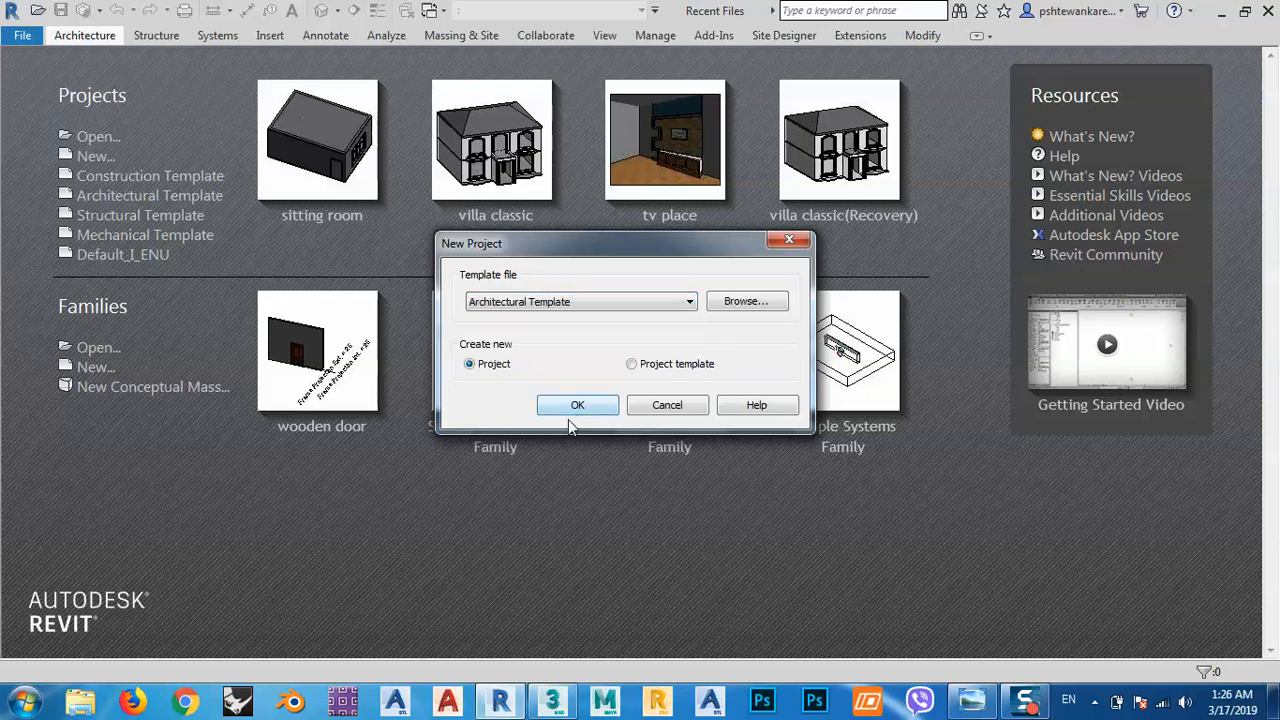
left_click(575, 408)
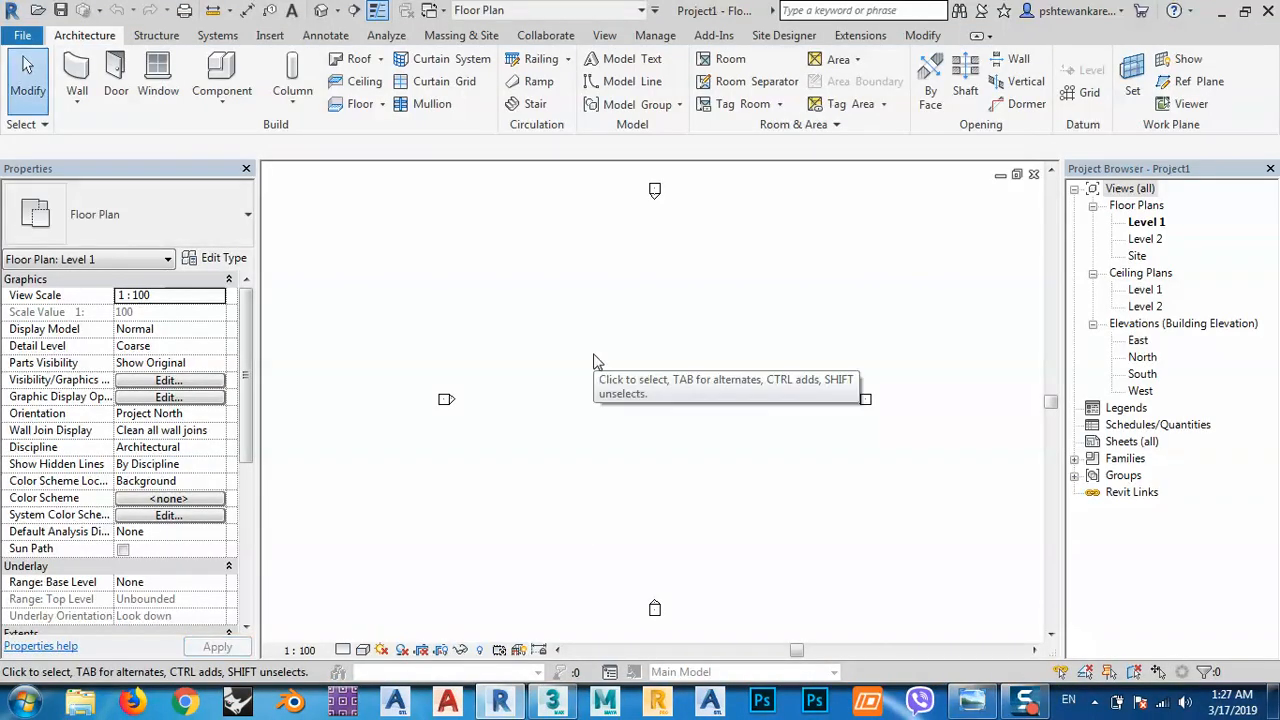
Set the project length units to metres with 2 decimal places.
key("u")
key("n")
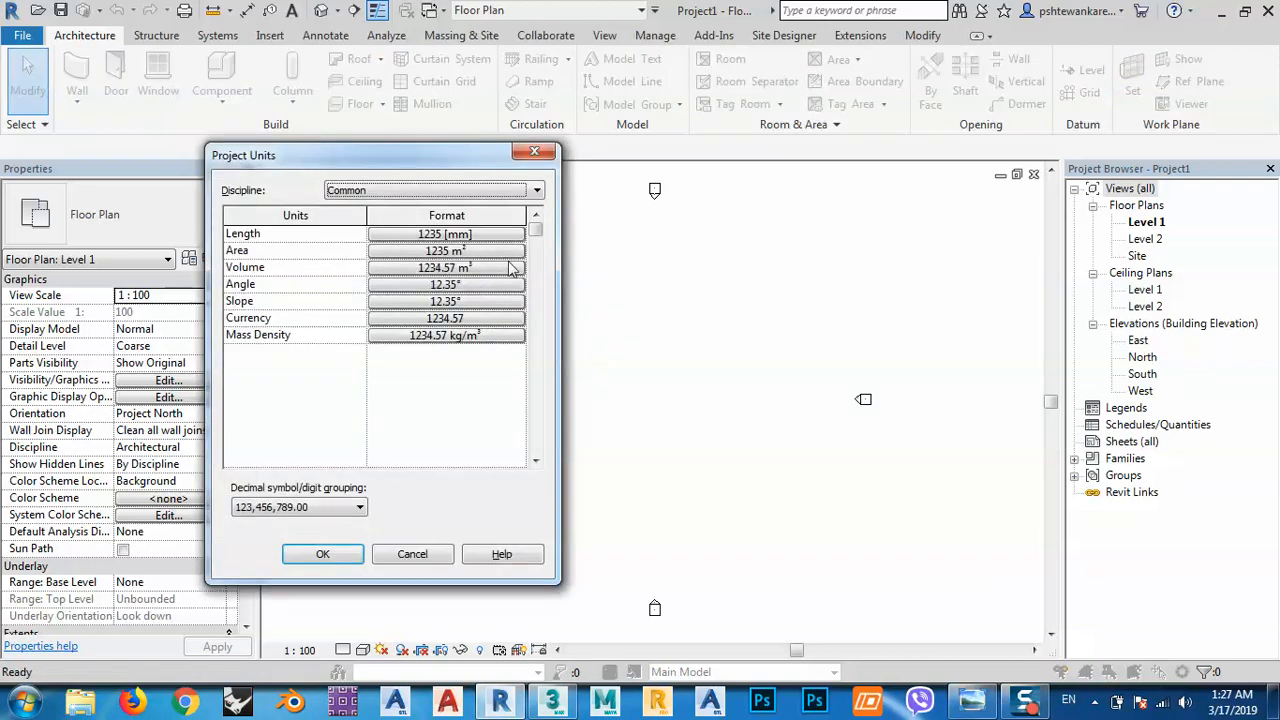
left_click(445, 234)
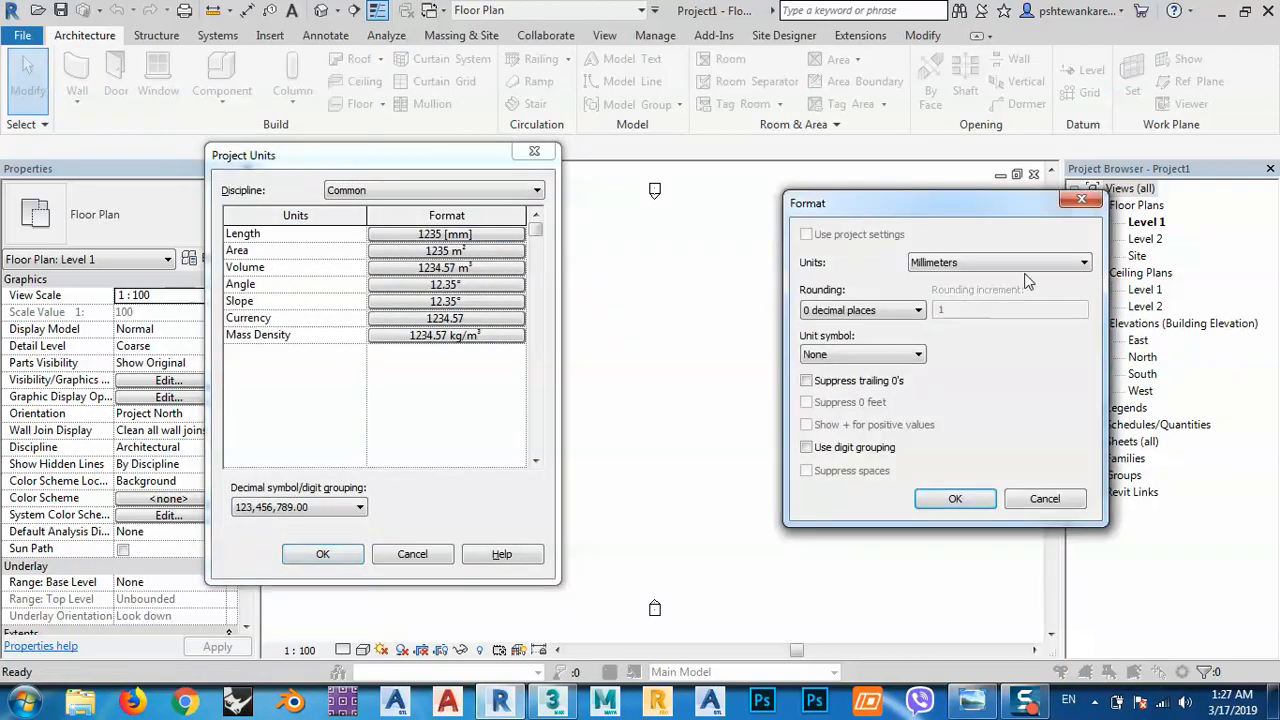
left_click(970, 263)
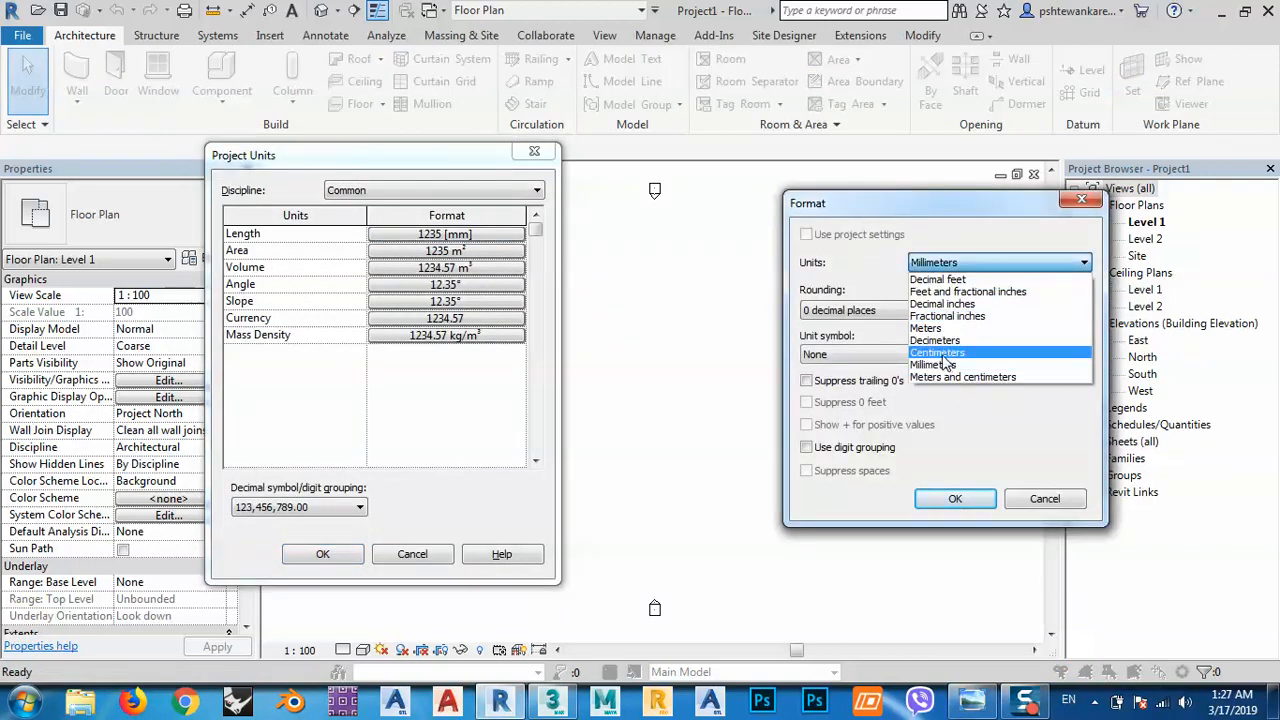
left_click(928, 328)
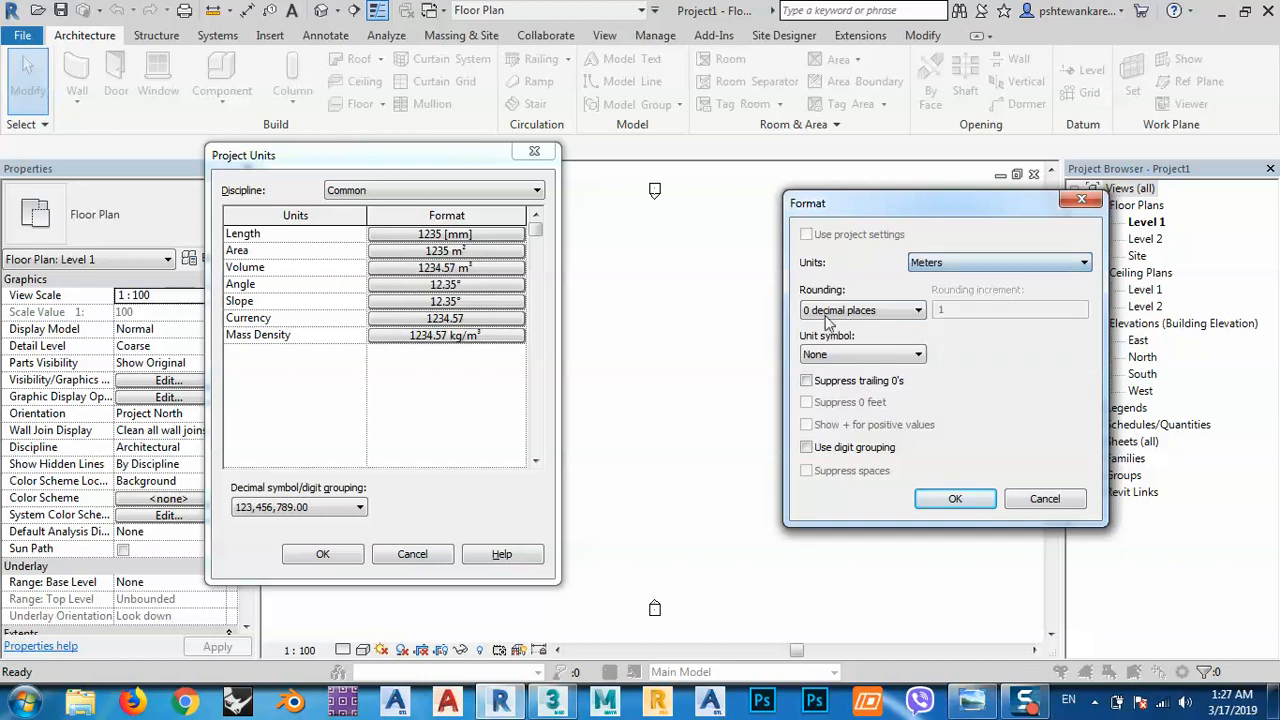
left_click(834, 312)
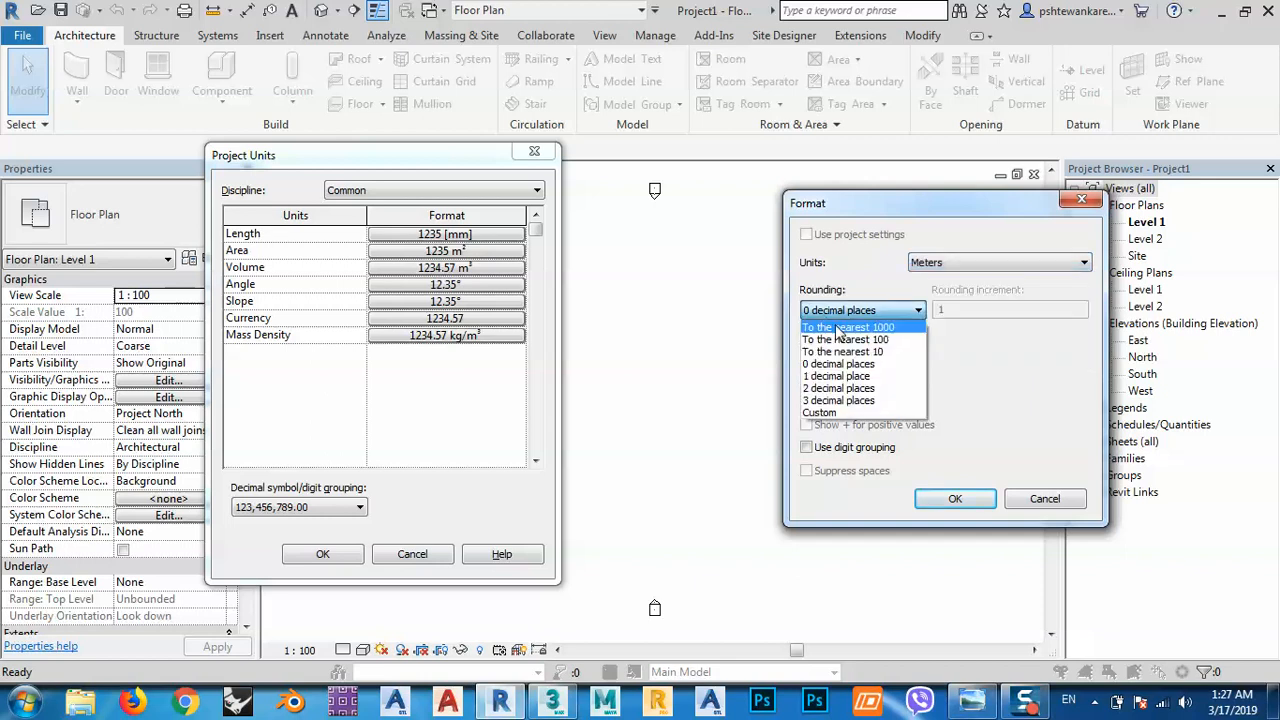
left_click(838, 388)
left_click(951, 502)
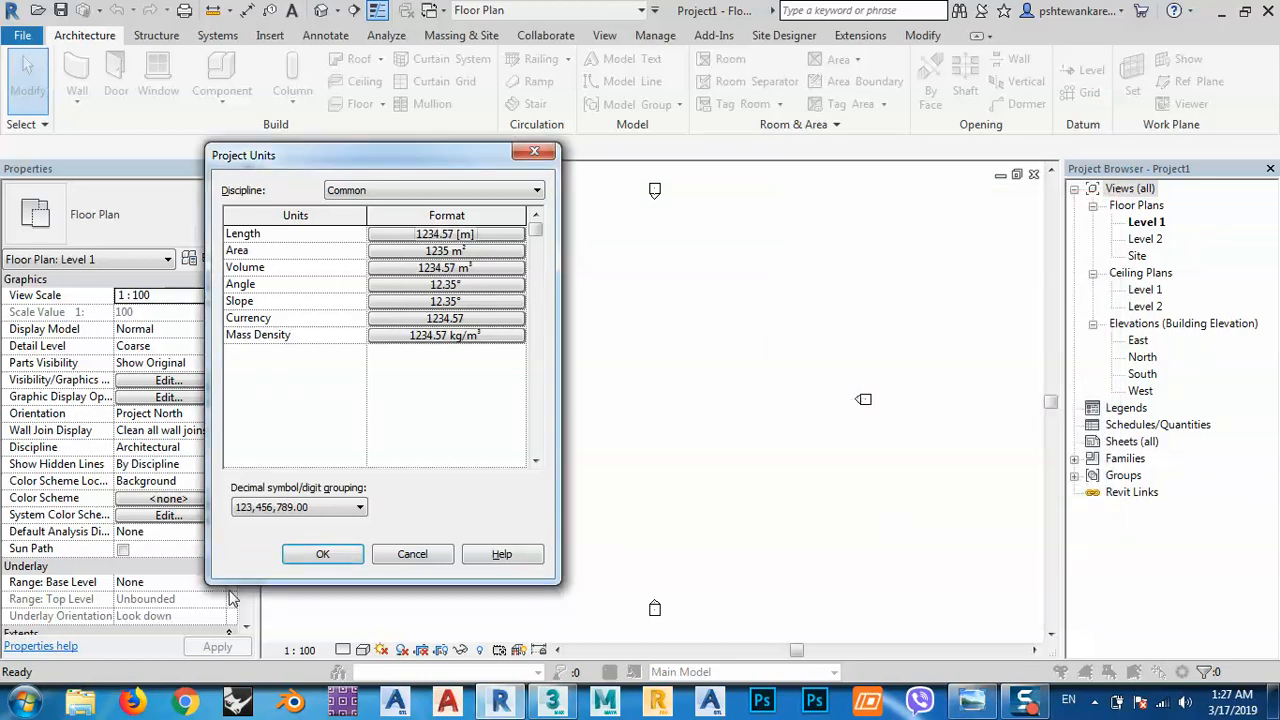
left_click(318, 555)
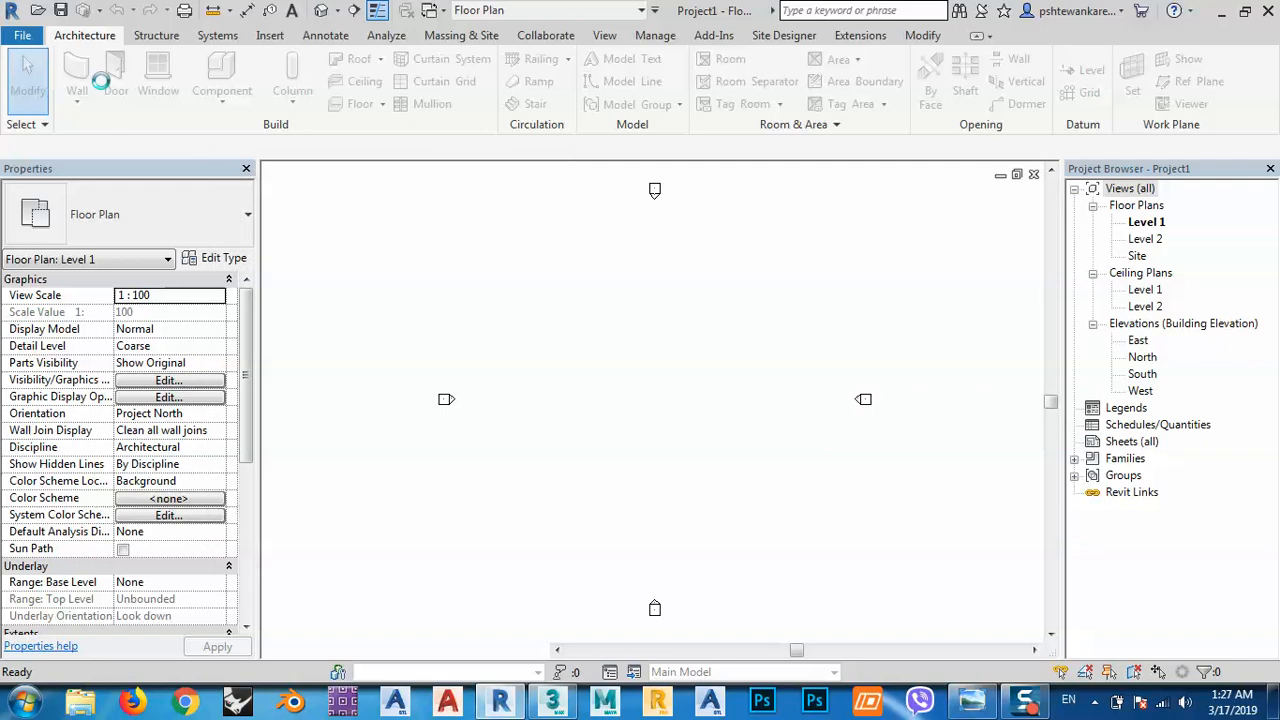
In the South elevation, set Level 2 to 3.2 above Level 1, then return to Level 1 plan.
double_click(1143, 374)
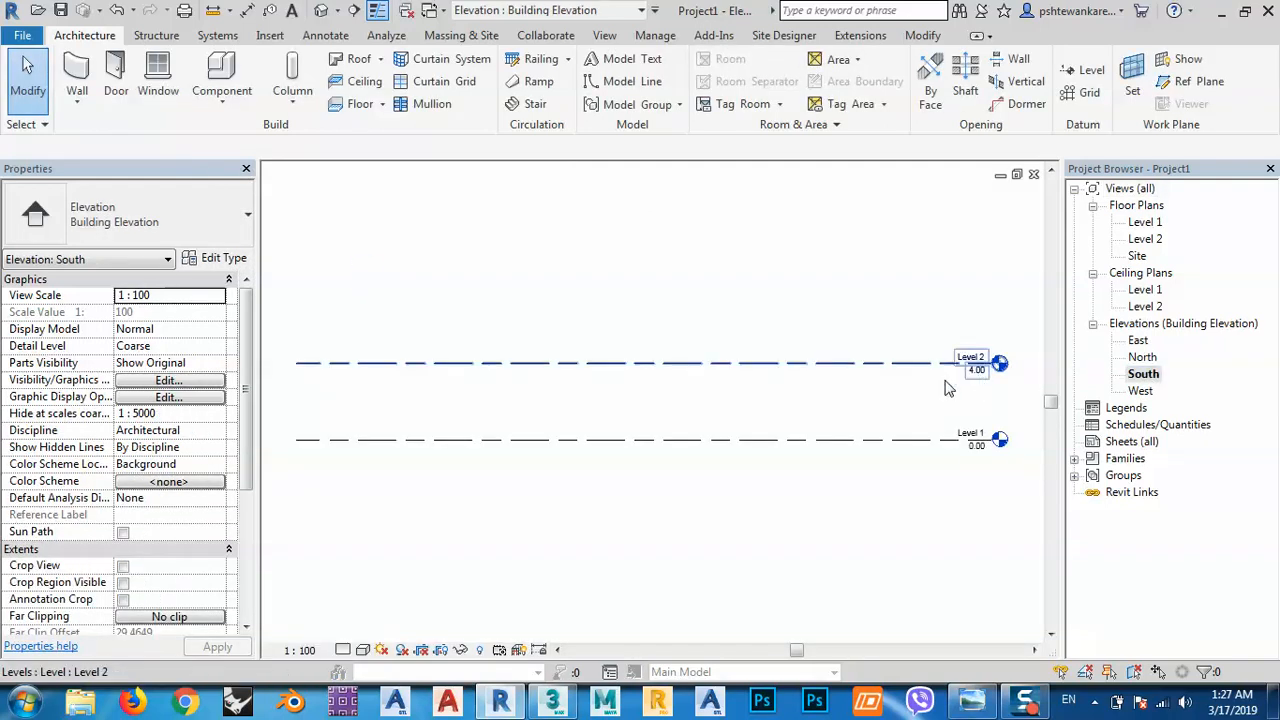
left_click(1003, 367)
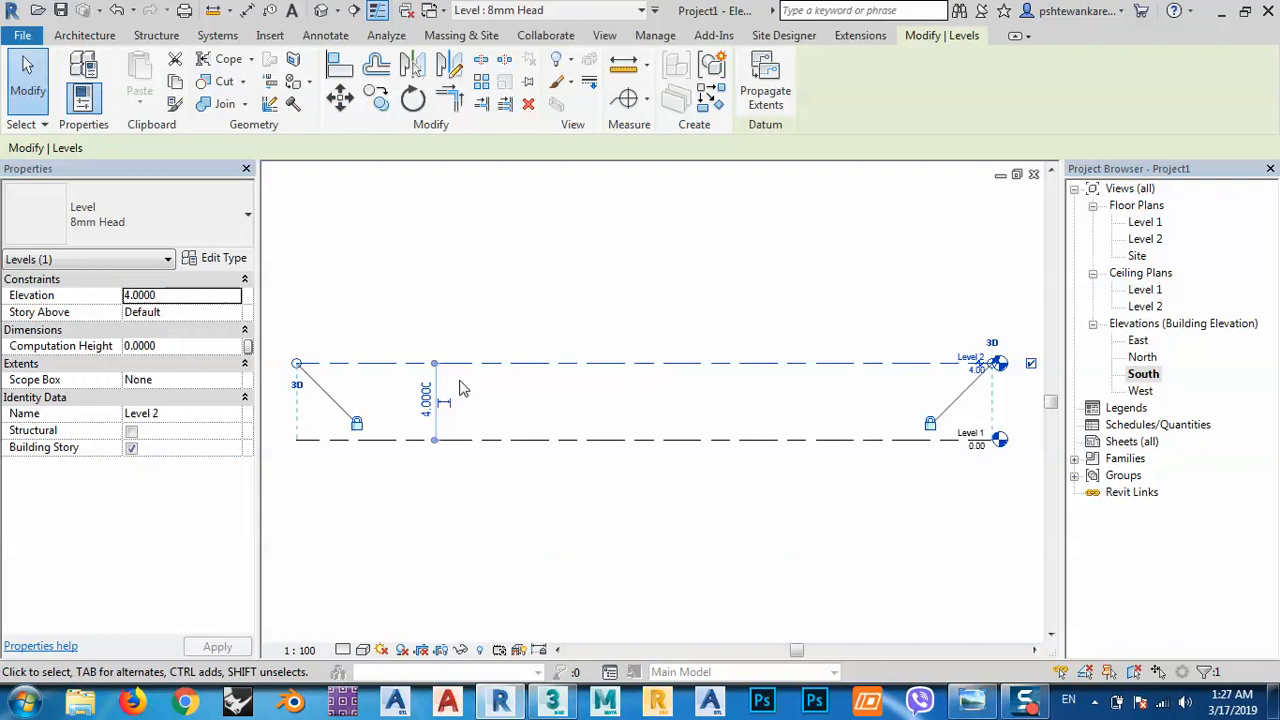
left_click(429, 402)
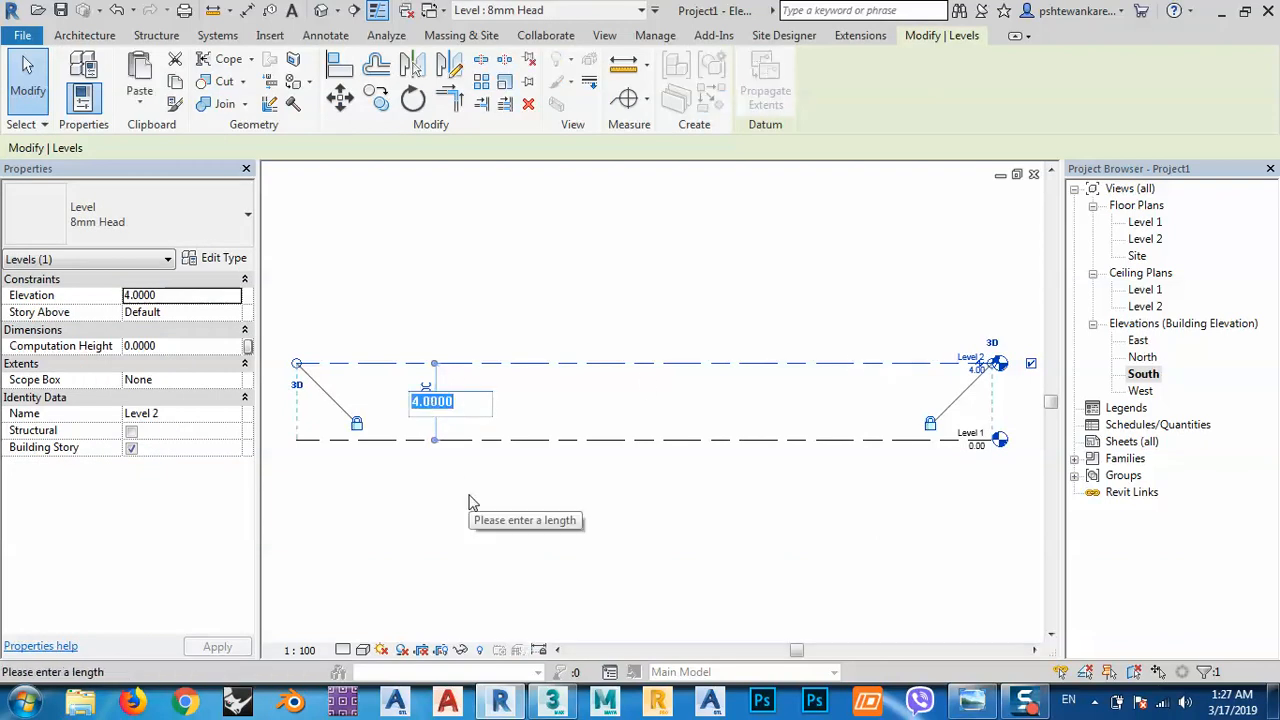
type("3.2")
key("Return")
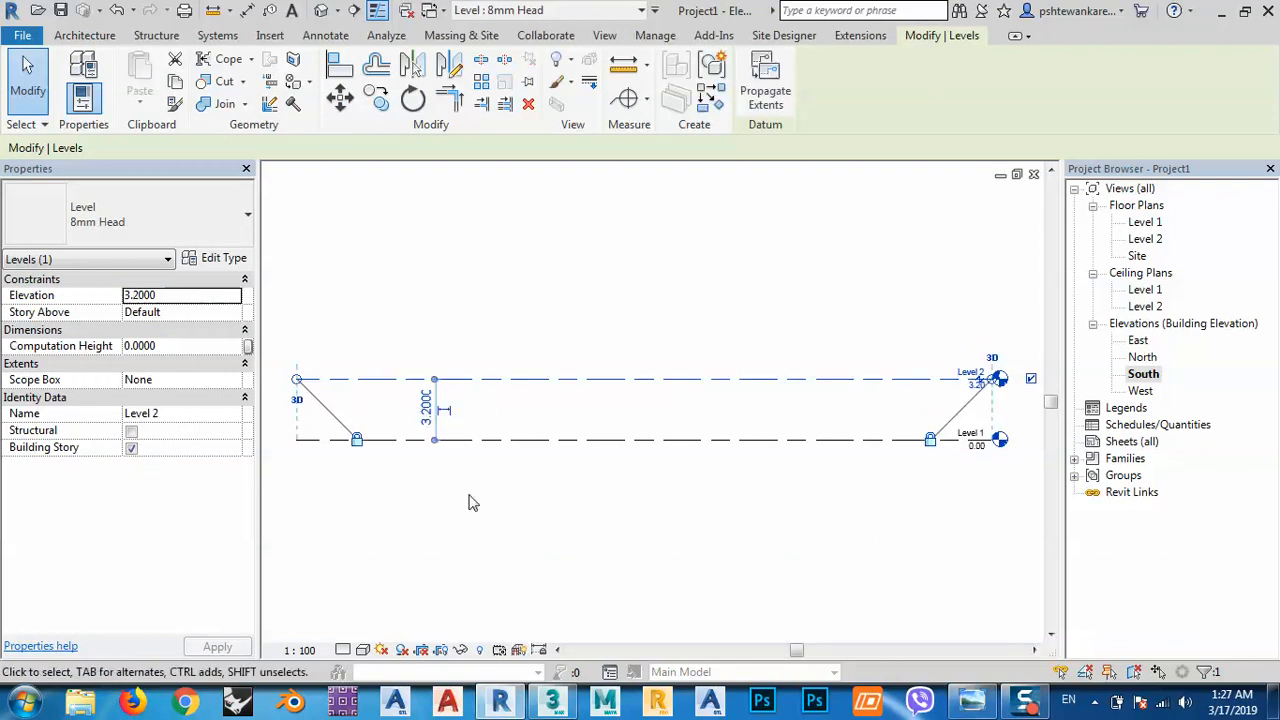
left_click(607, 526)
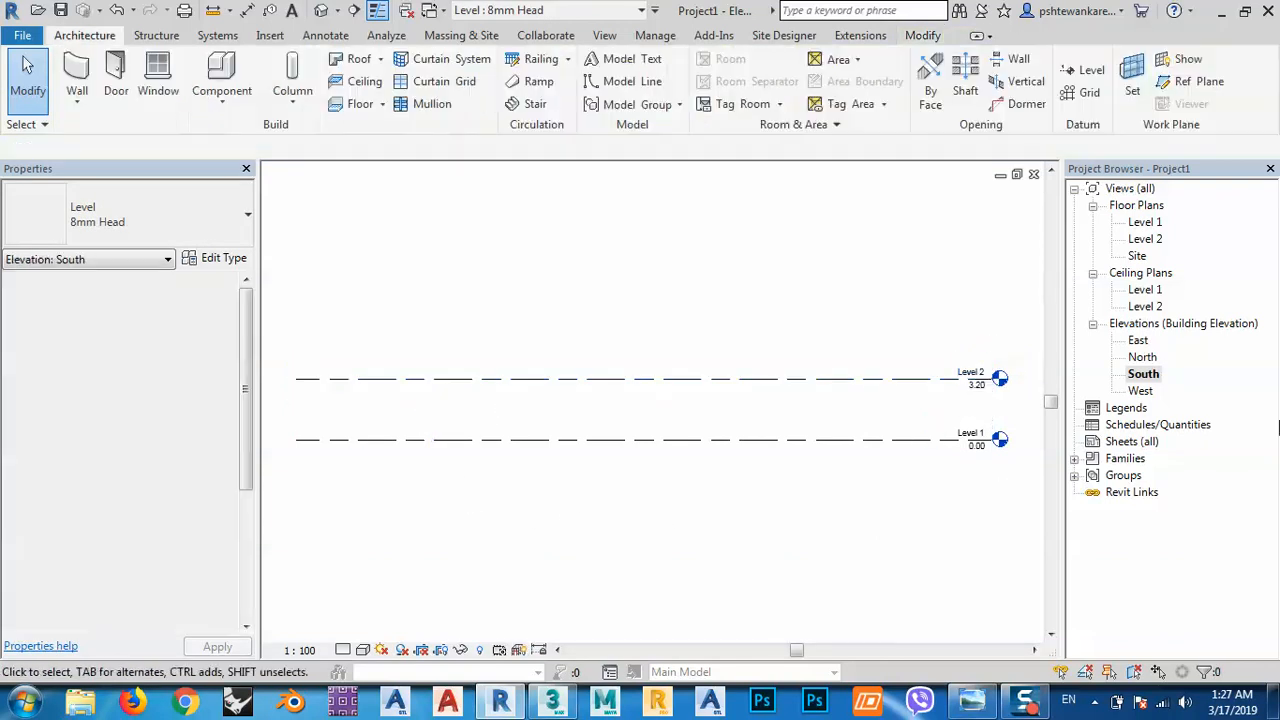
double_click(1146, 222)
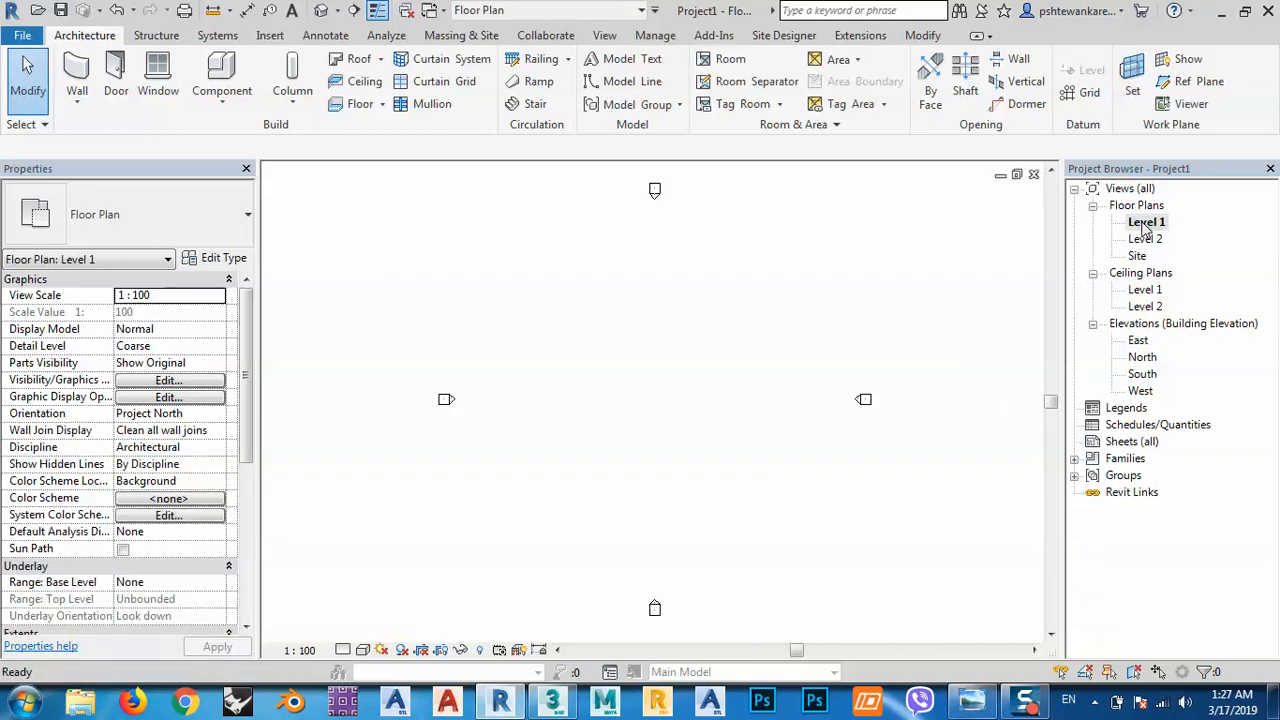
Draw a rectangle of walls rising to Level 2.
left_click(81, 81)
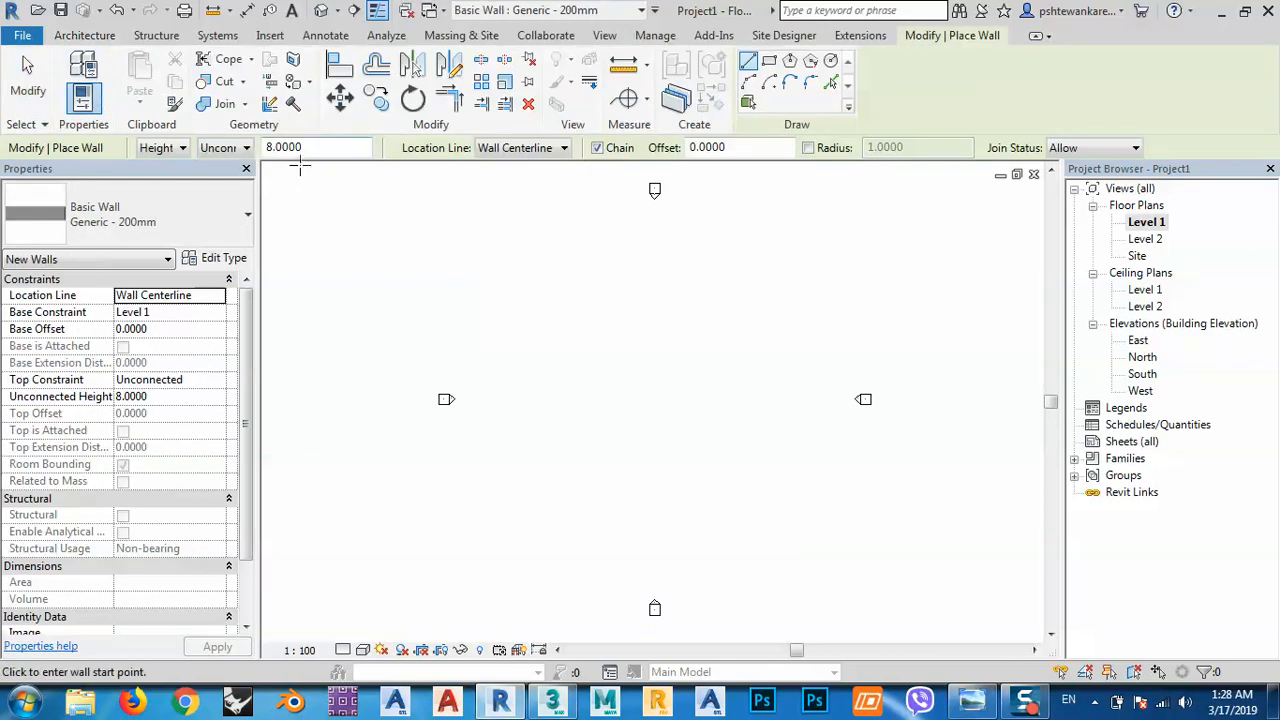
left_click(226, 148)
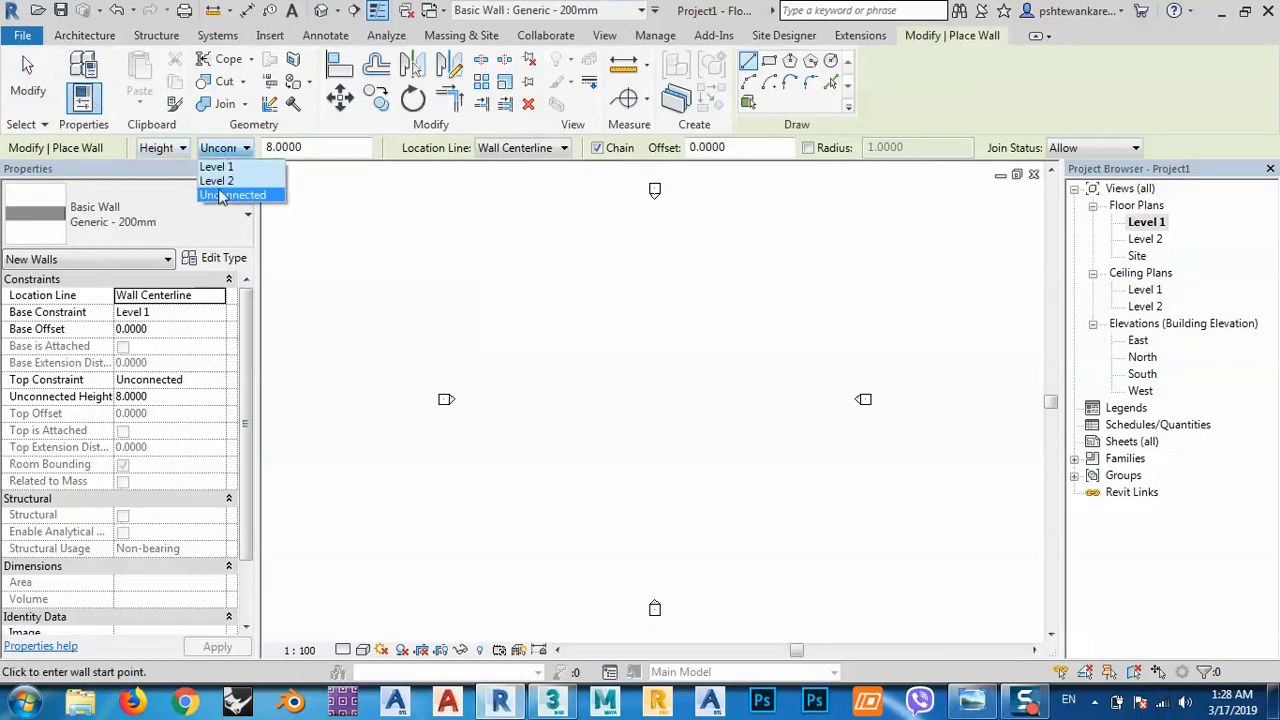
left_click(217, 181)
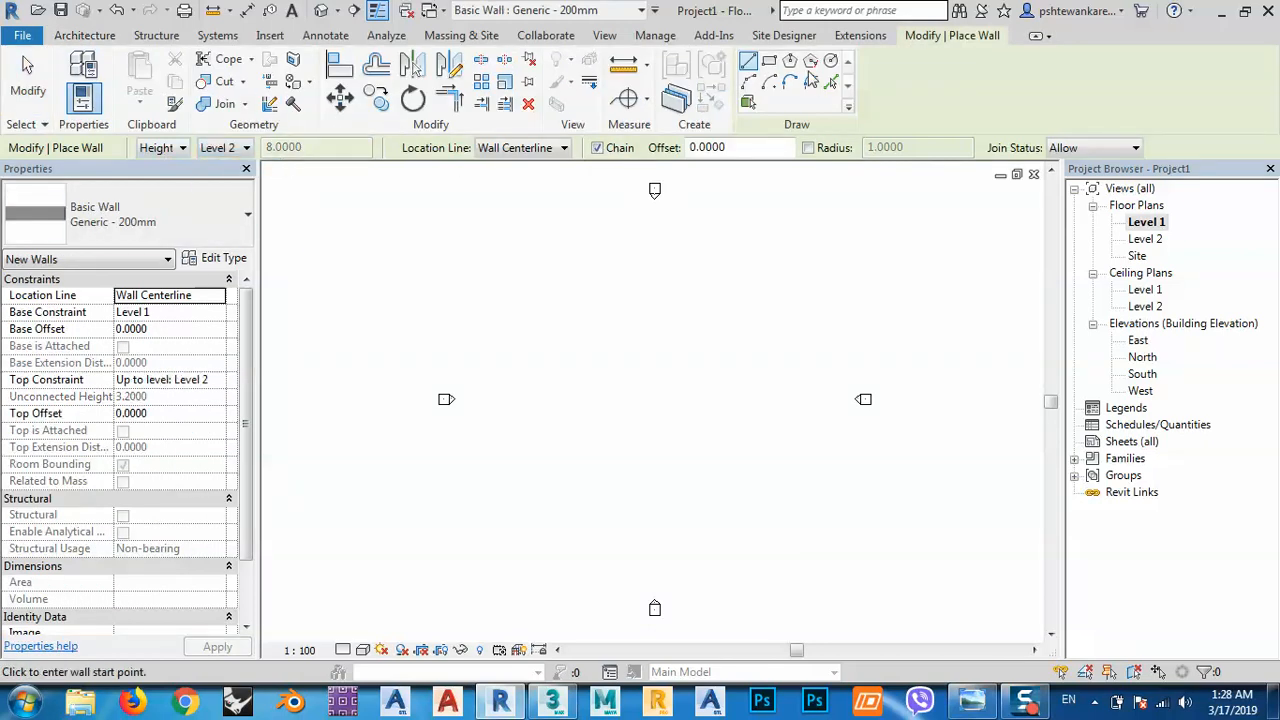
left_click(769, 61)
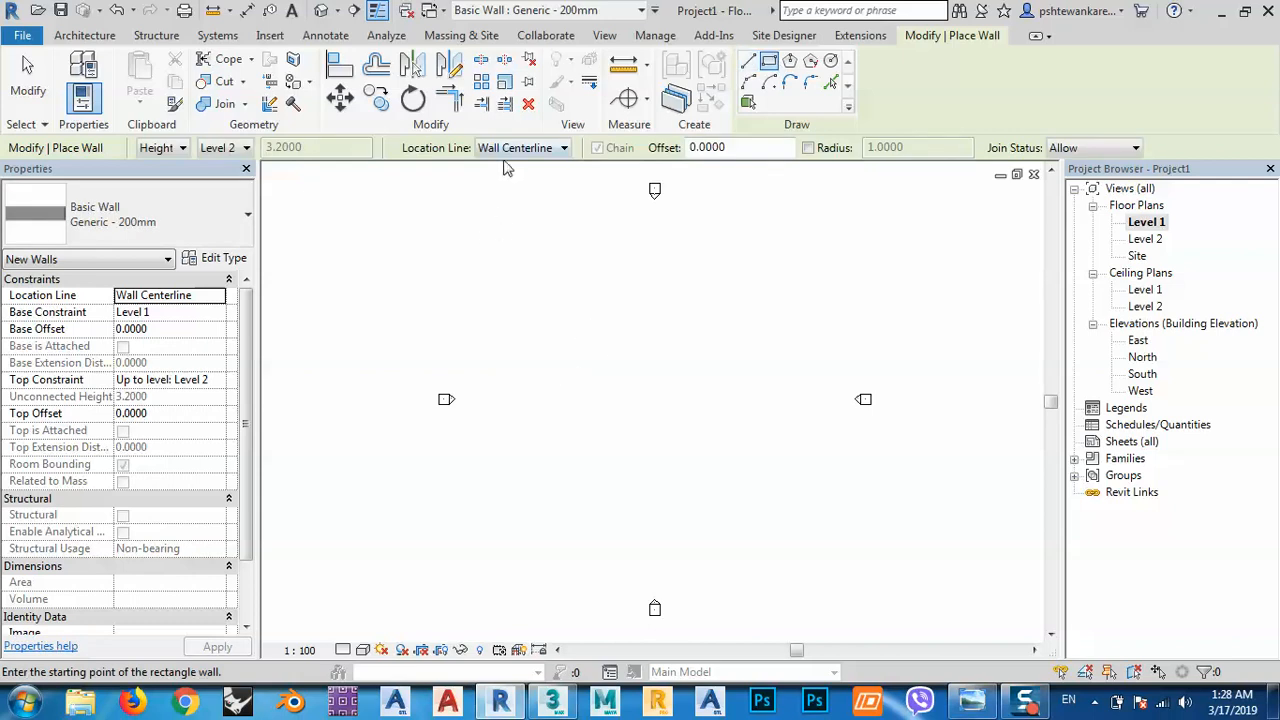
left_click(540, 333)
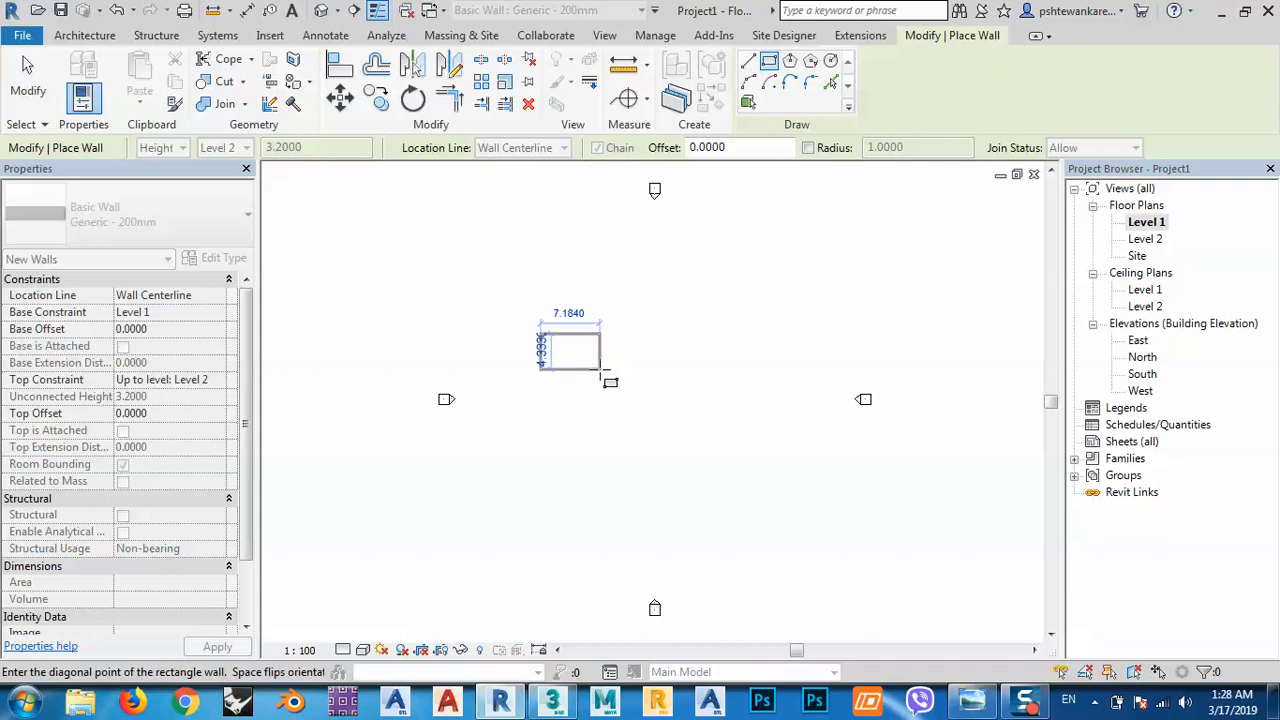
left_click(601, 370)
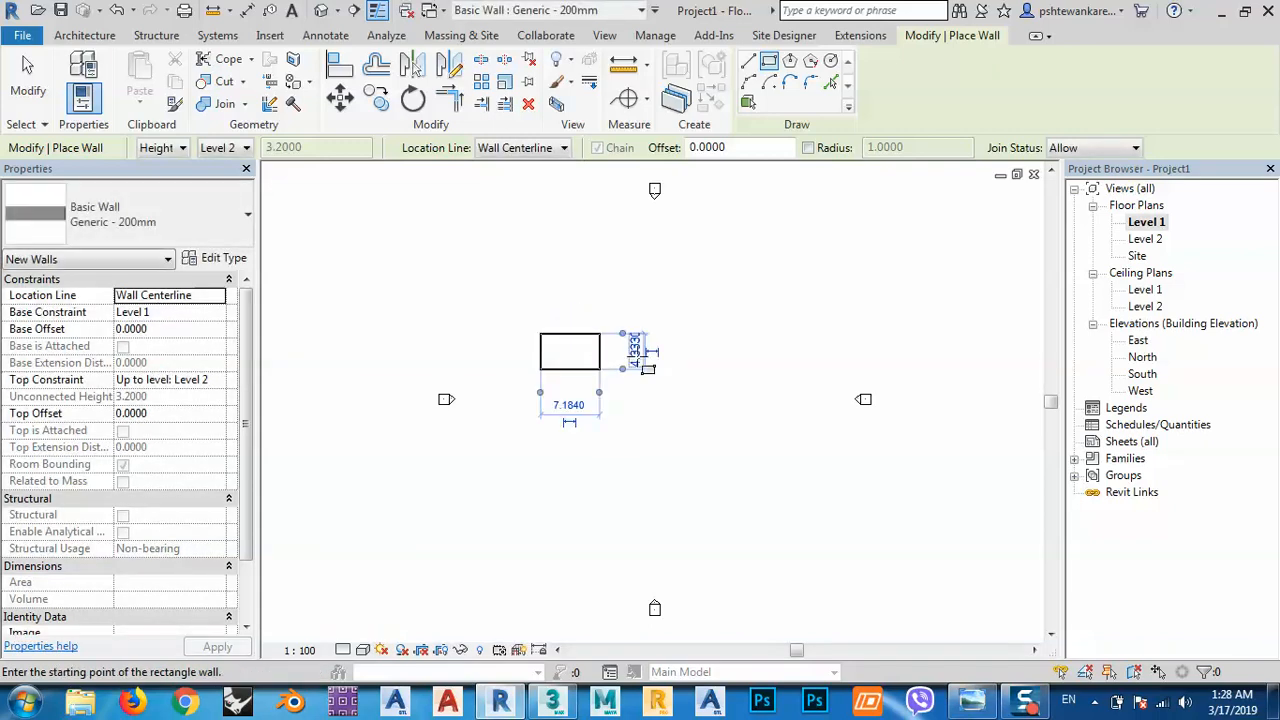
Resize the wall rectangle to 5 by 7.
left_click(640, 352)
type("5")
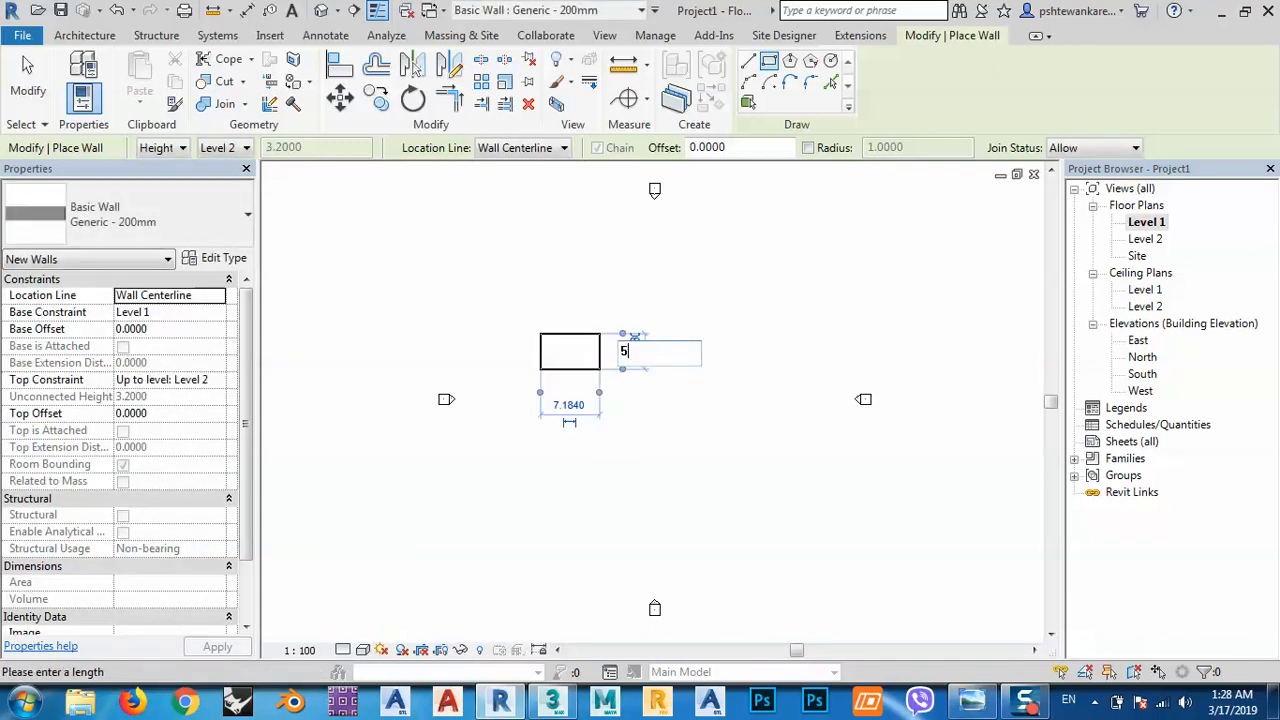
key("Return")
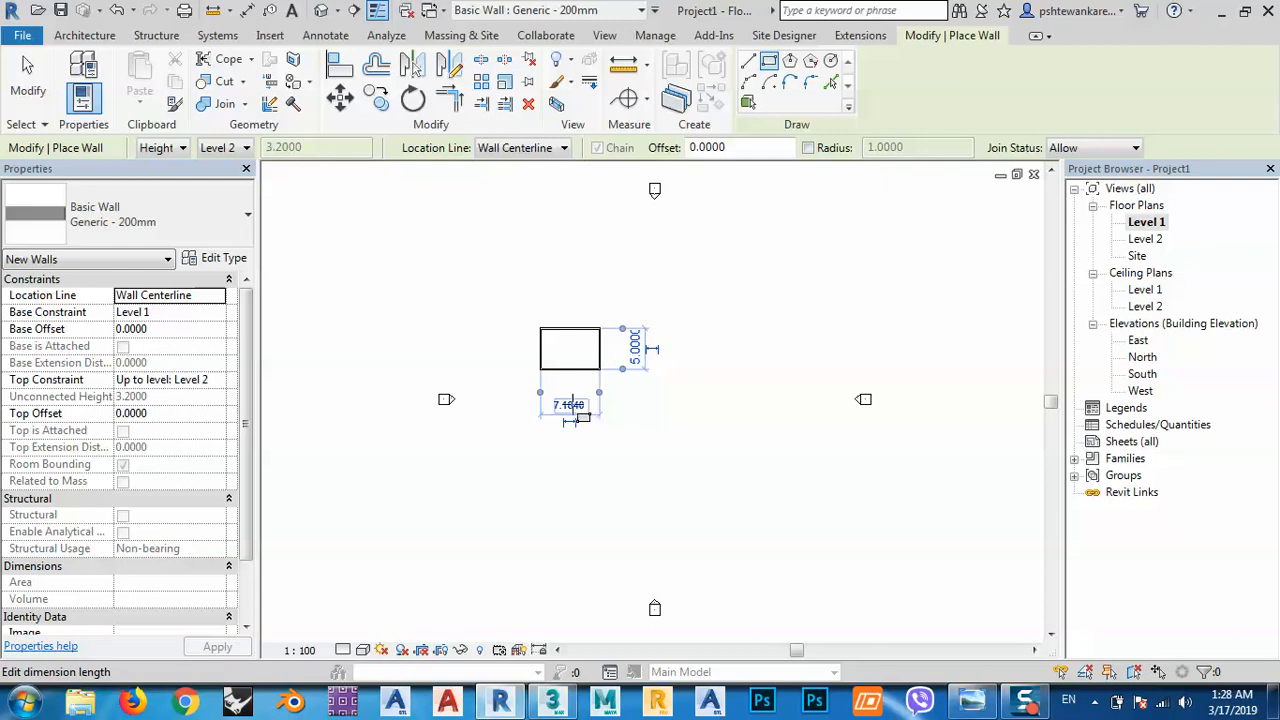
left_click(569, 406)
type("7")
key("Return")
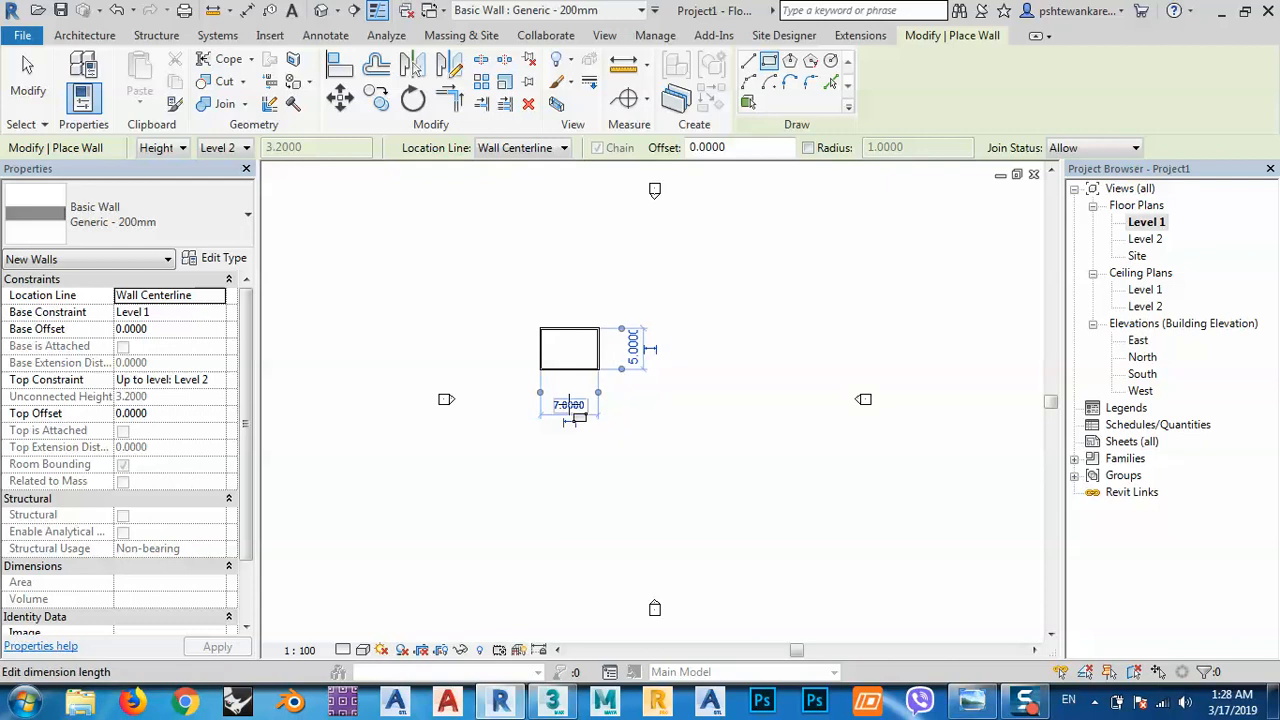
Finish wall placement and view the wall box in the default 3D view.
scroll(588, 350, "up", 5)
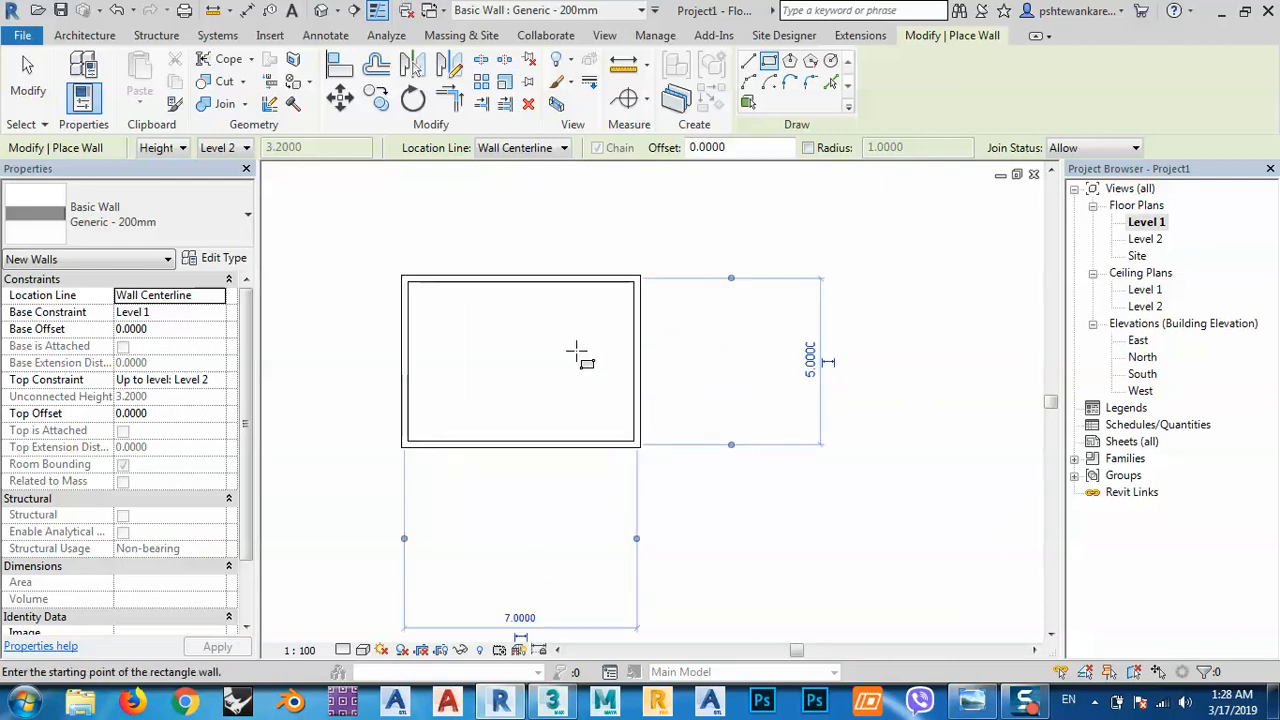
middle_click_drag(546, 380, 603, 400)
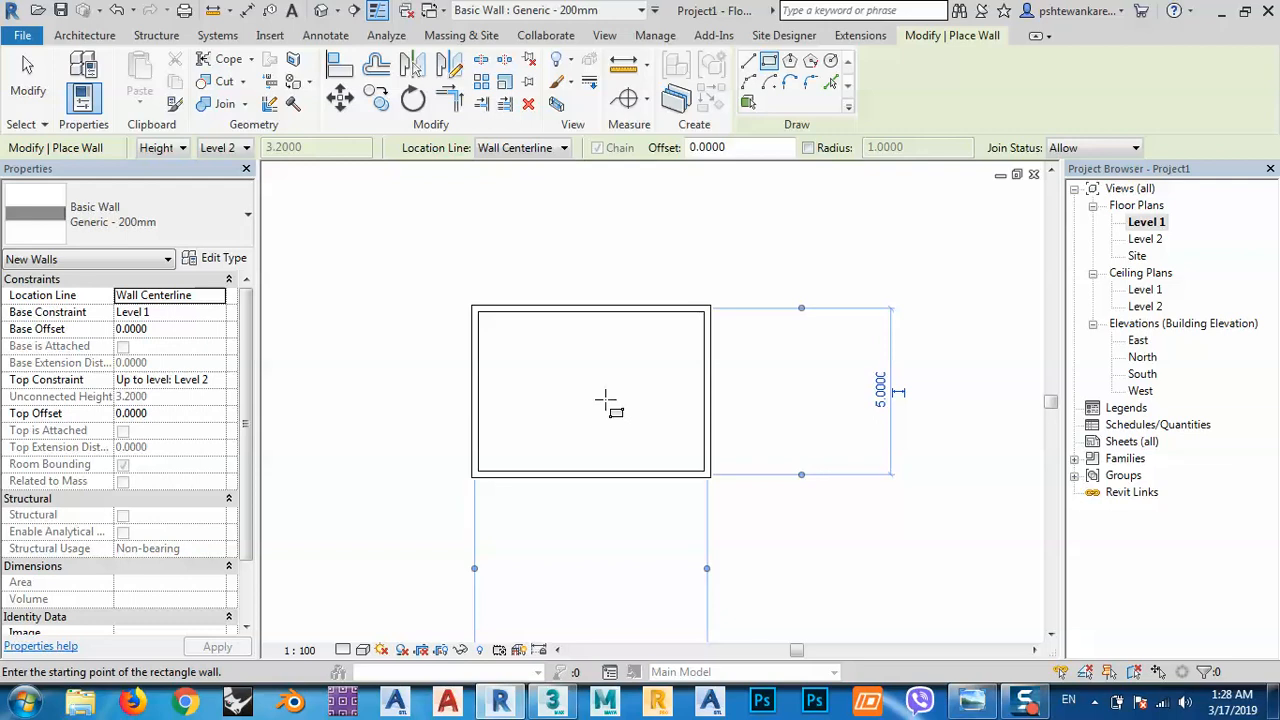
right_click(606, 402)
left_click(645, 121)
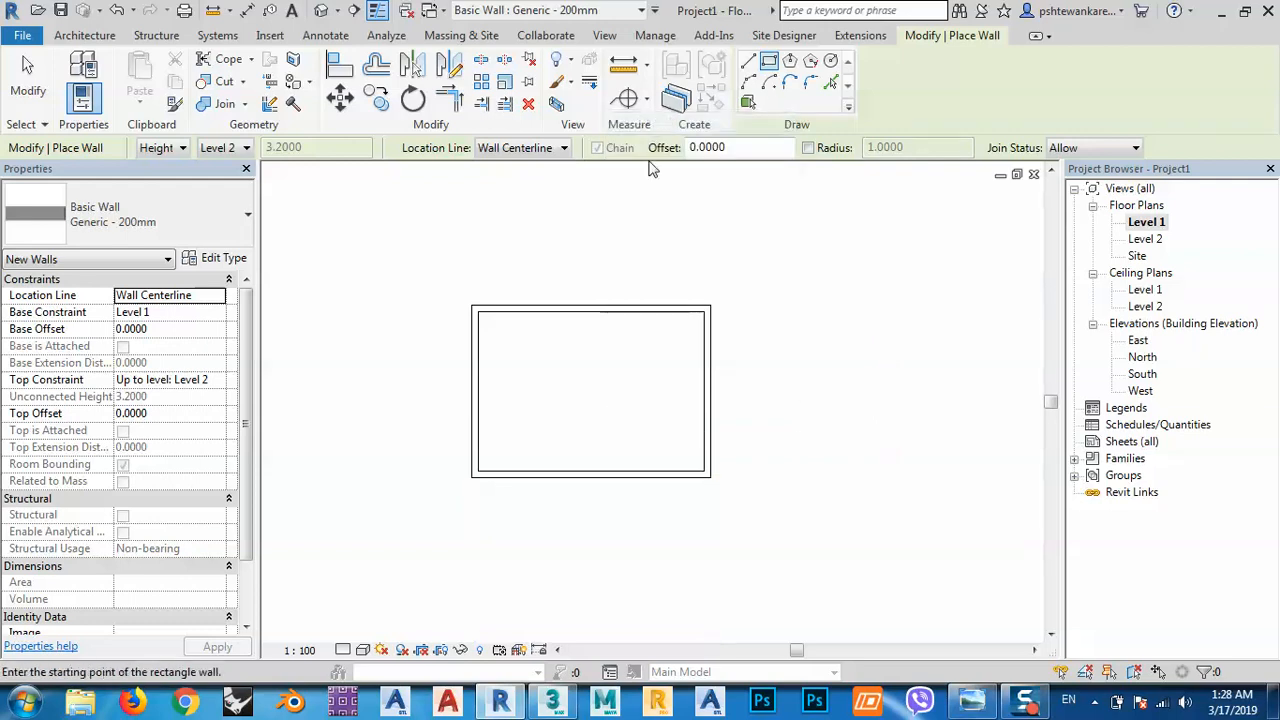
right_click(634, 214)
left_click(674, 230)
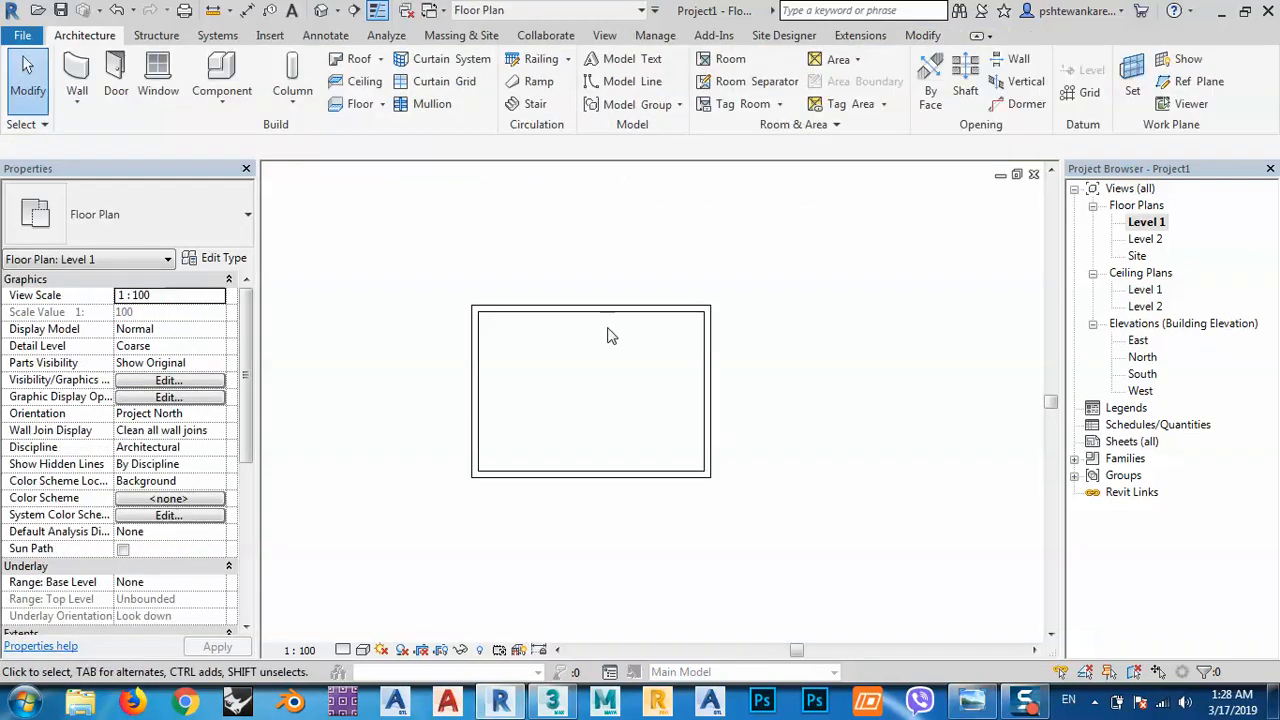
middle_click_drag(571, 370, 591, 377)
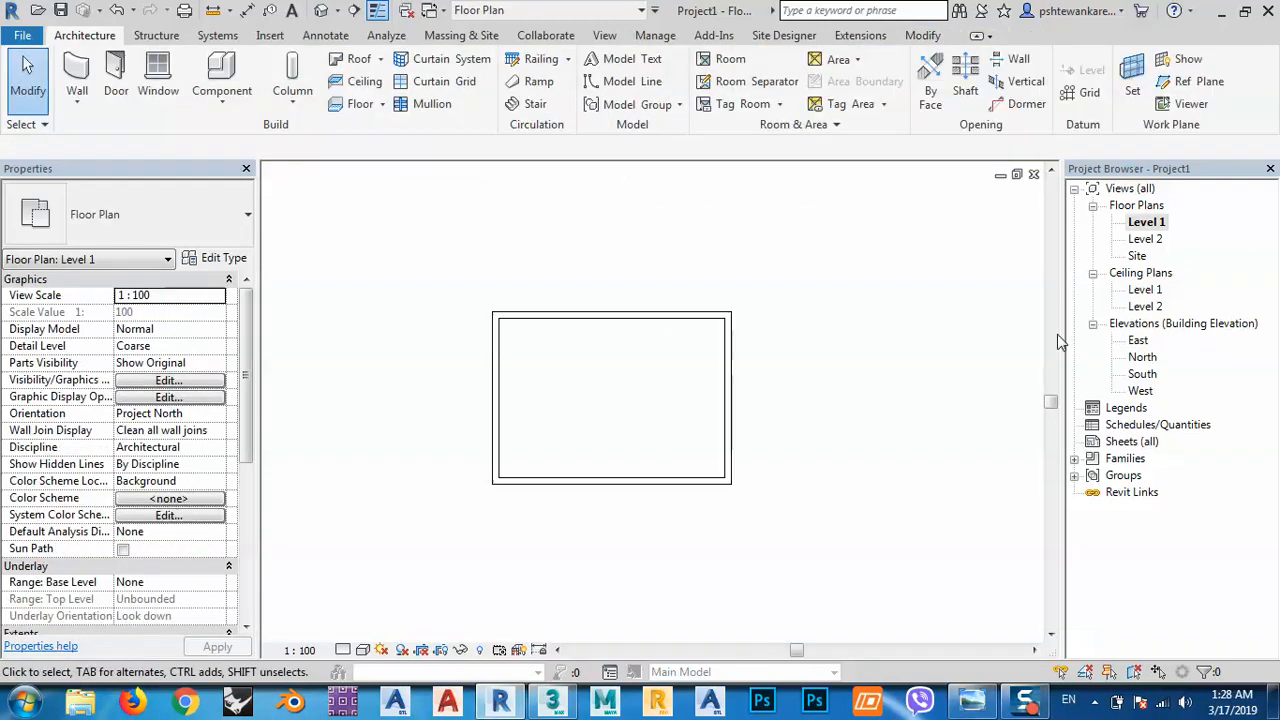
left_click(321, 10)
middle_click_drag(785, 529, 697, 487)
middle_click_drag(689, 308, 747, 354)
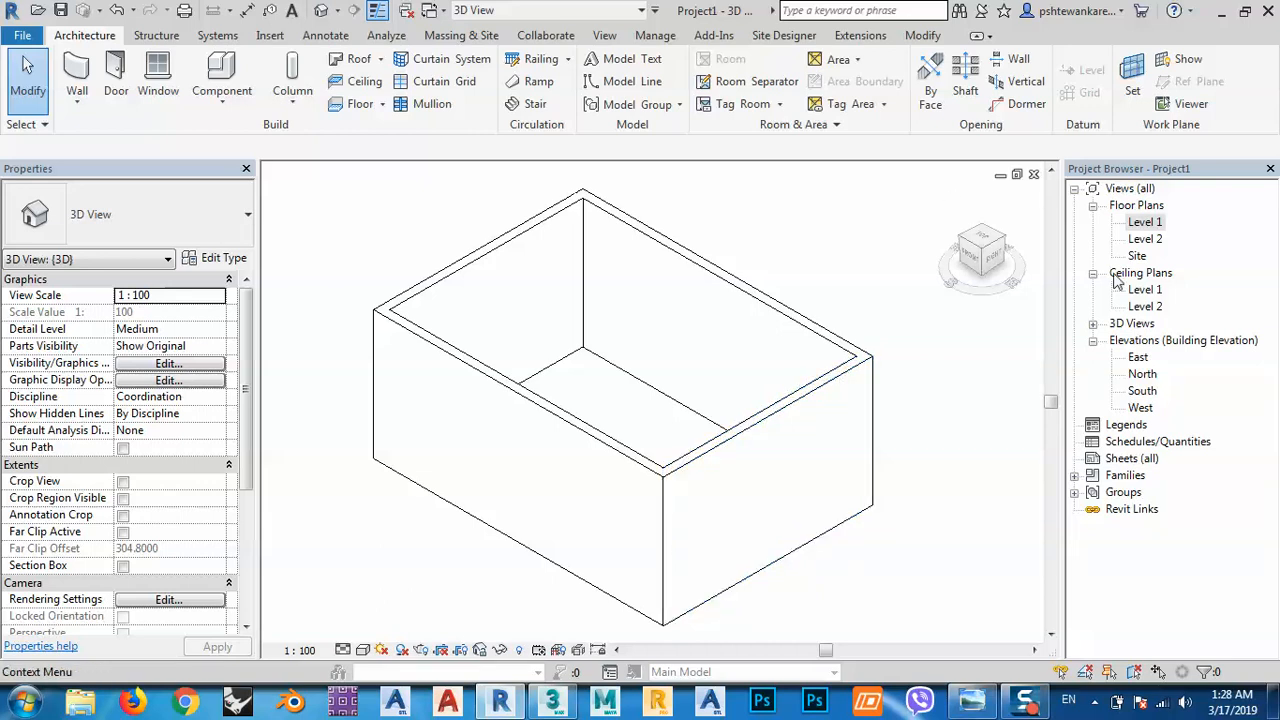
Start an architectural floor on the Level 2 plan.
double_click(1150, 240)
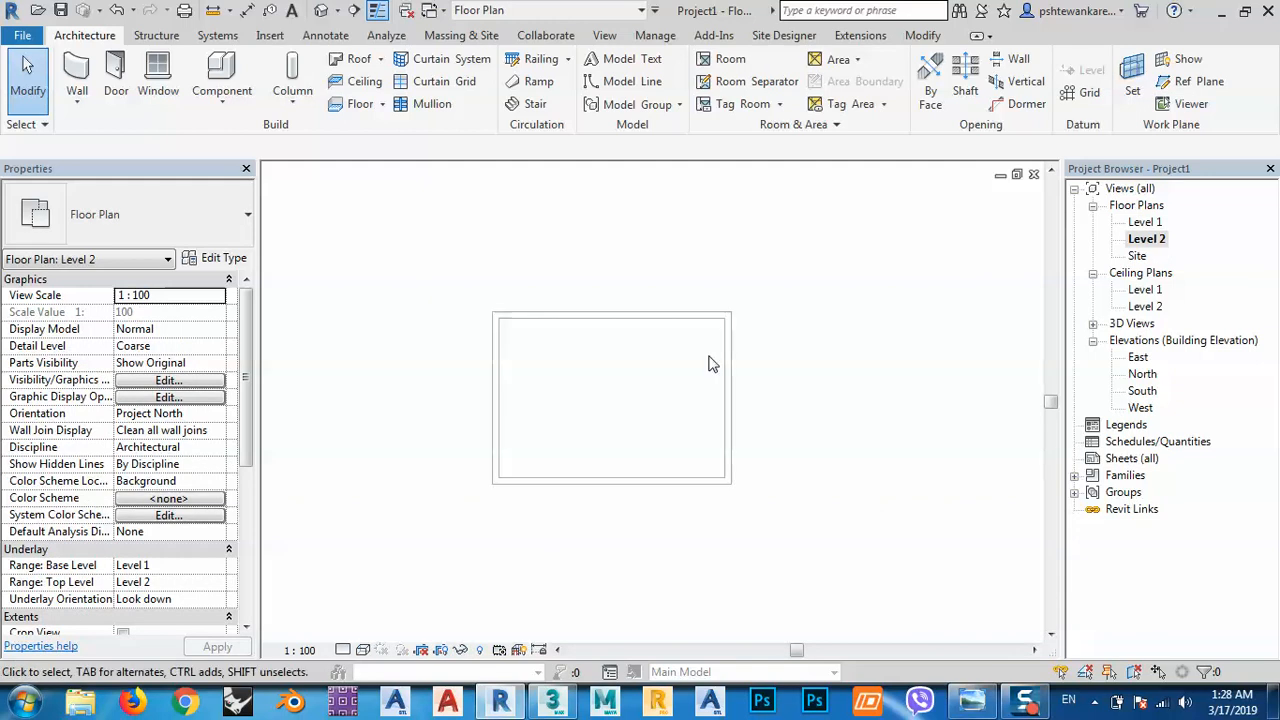
left_click(382, 104)
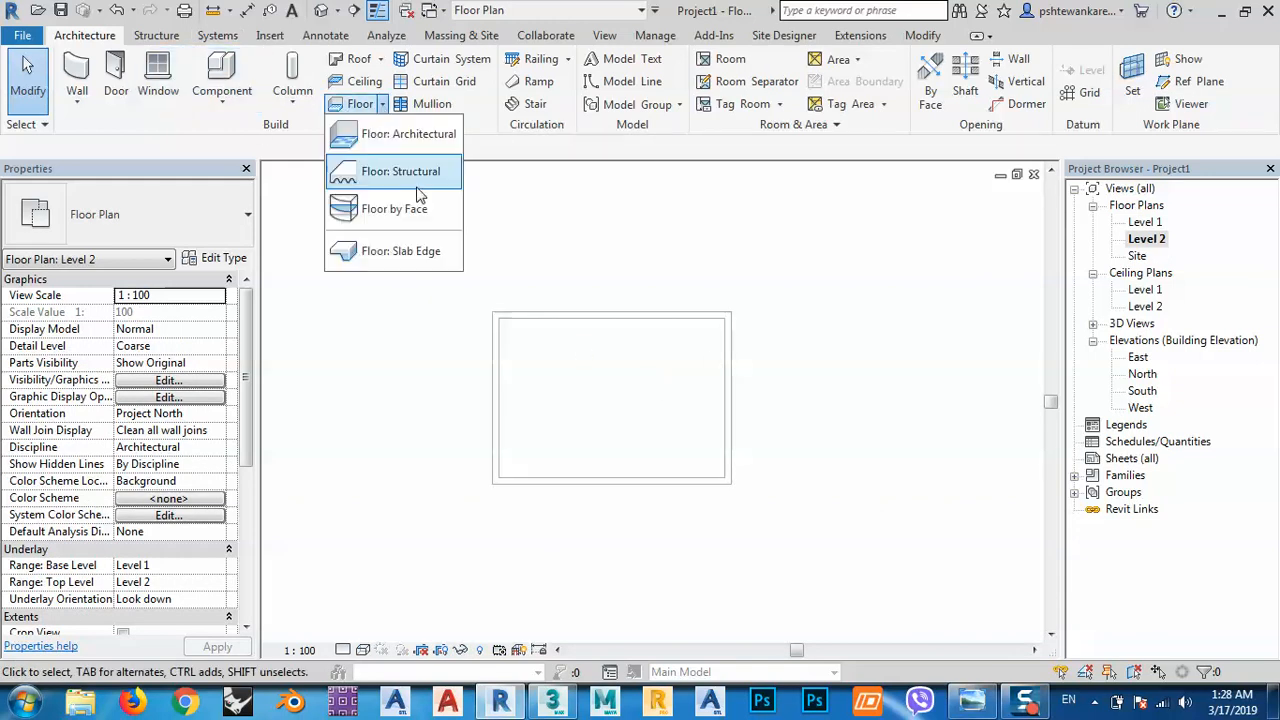
left_click(400, 134)
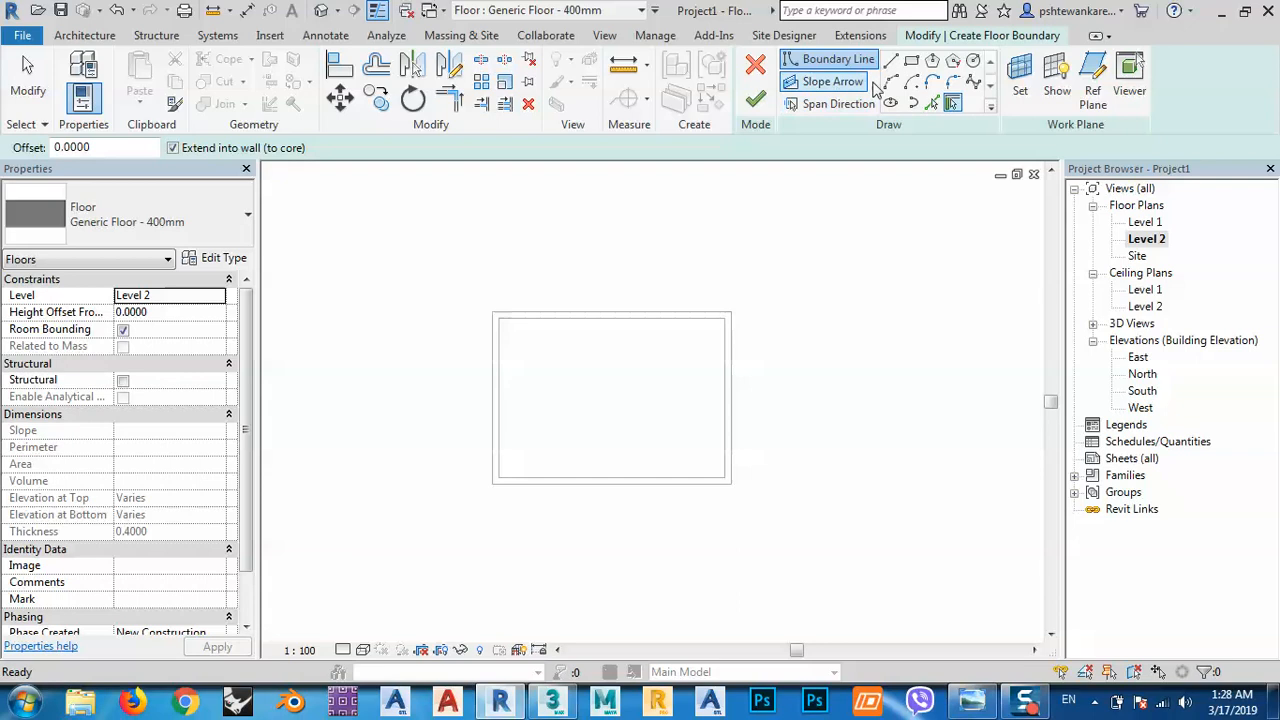
Set the Generic Floor - 400mm structure layer thickness to 0.1.
left_click(222, 258)
left_click(712, 240)
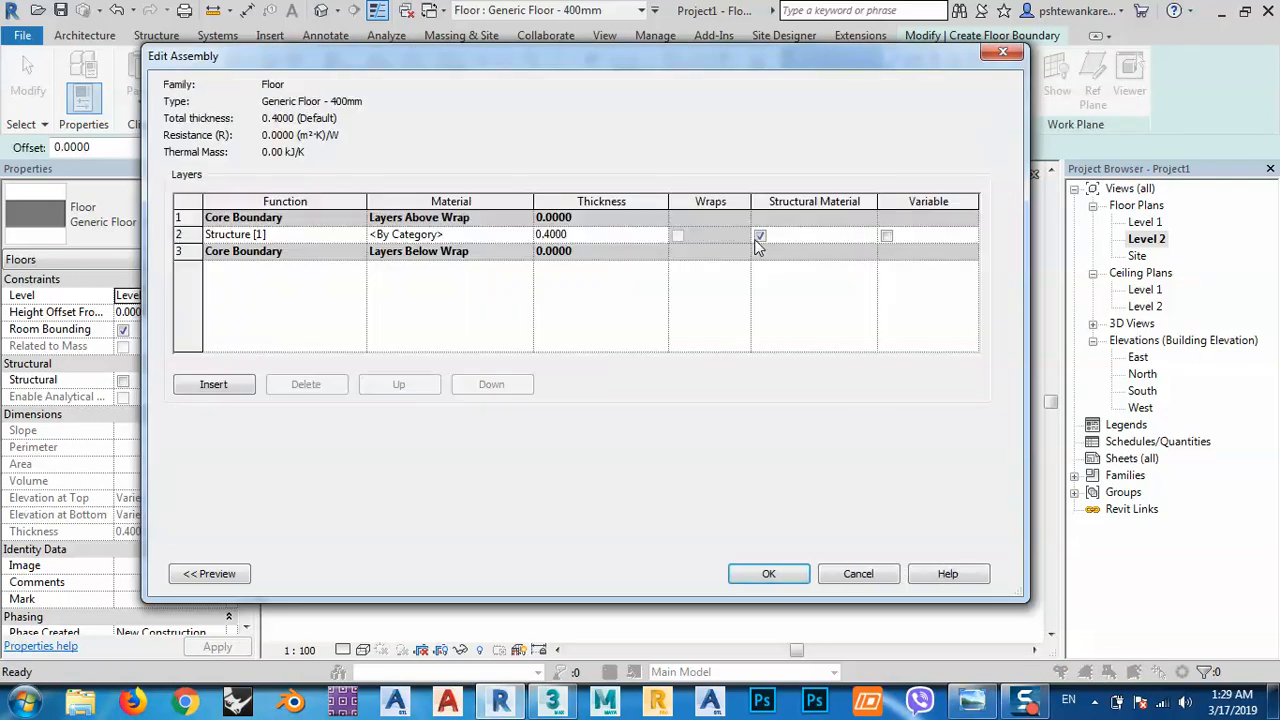
left_click(590, 234)
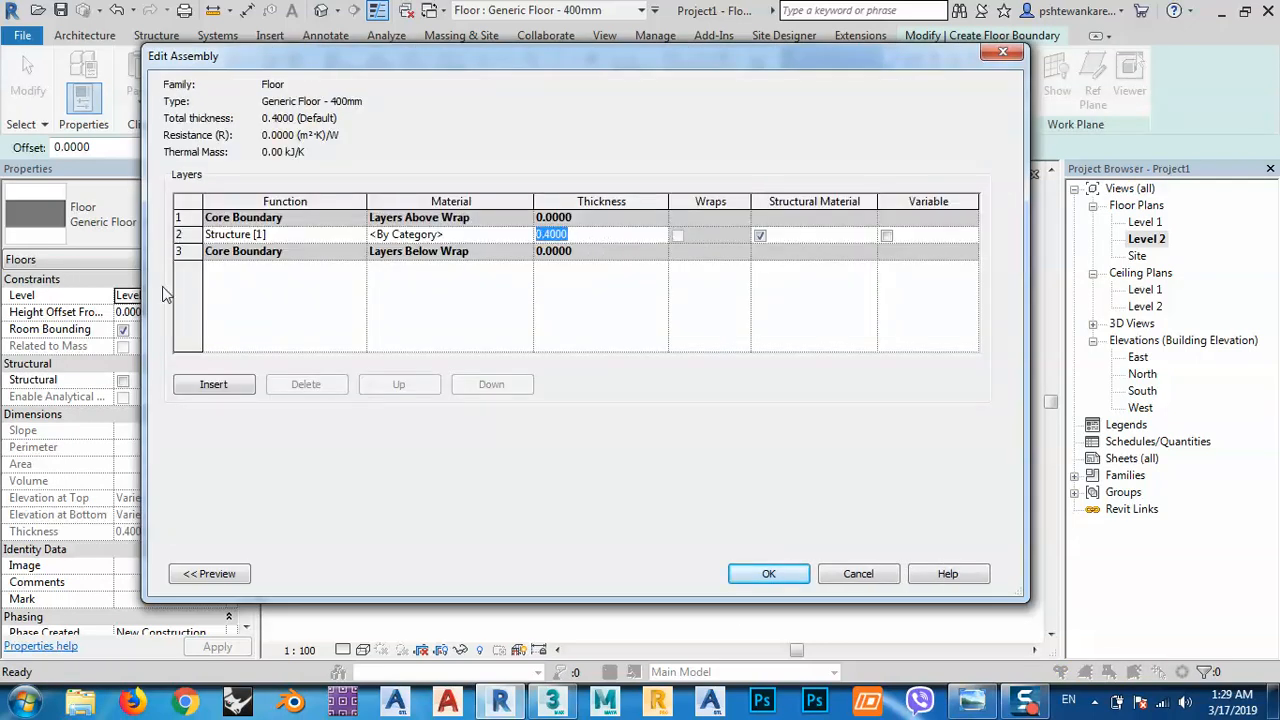
type("0.1")
key("Tab")
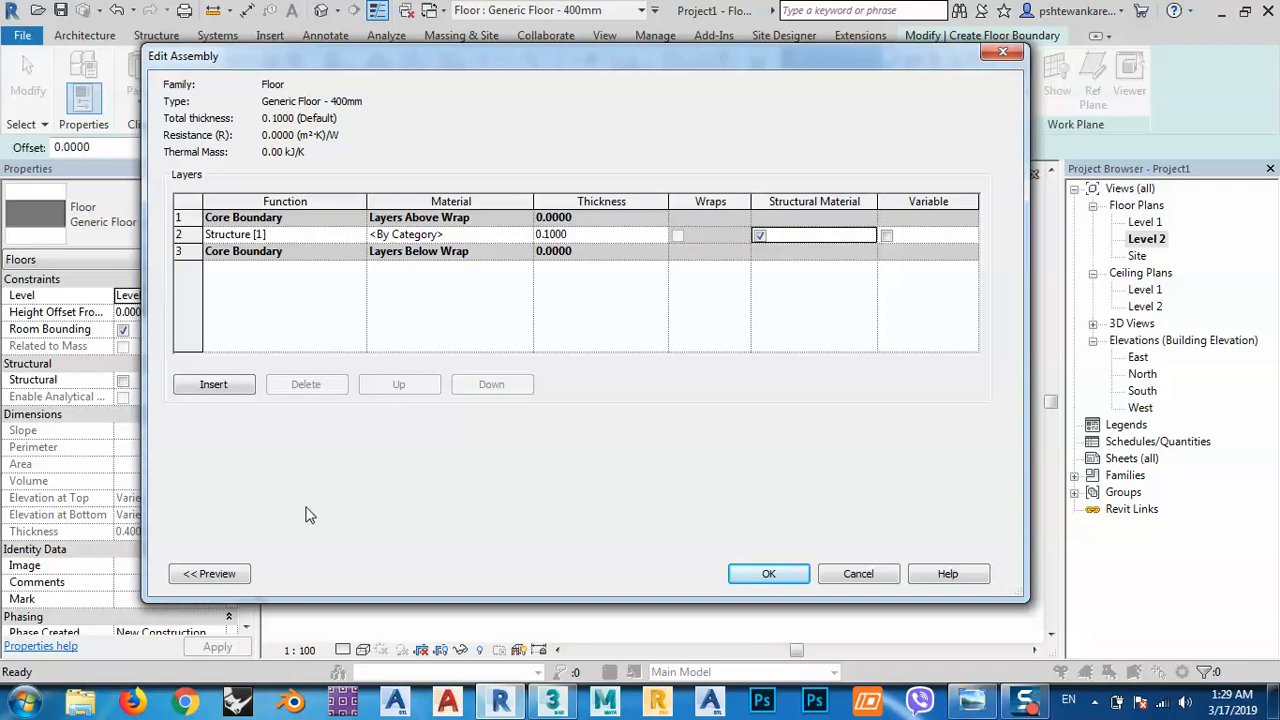
left_click(778, 575)
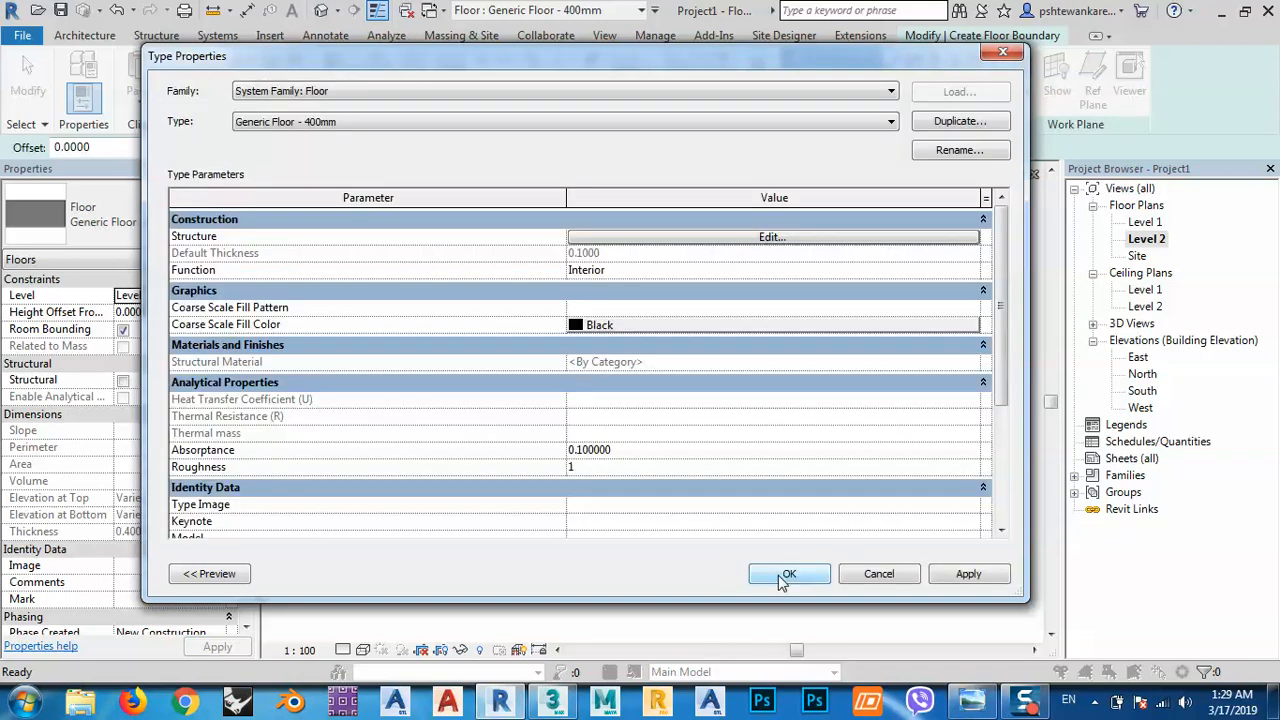
left_click(962, 578)
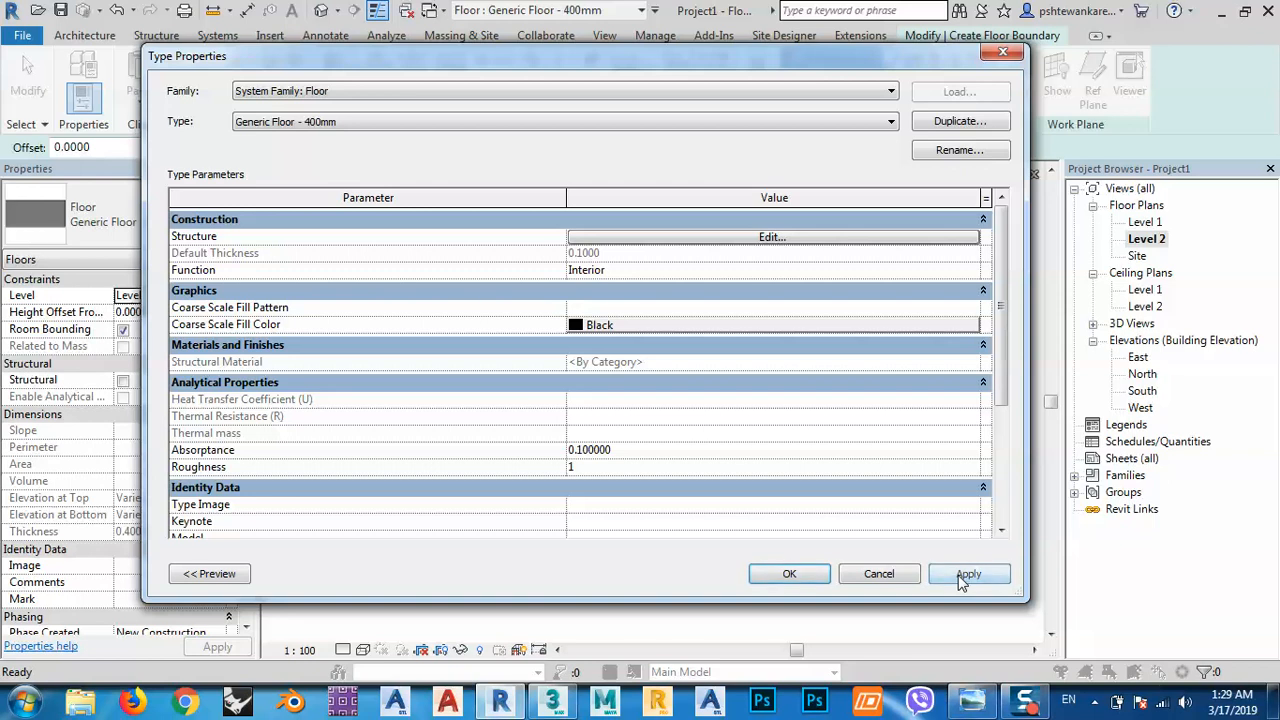
left_click(789, 574)
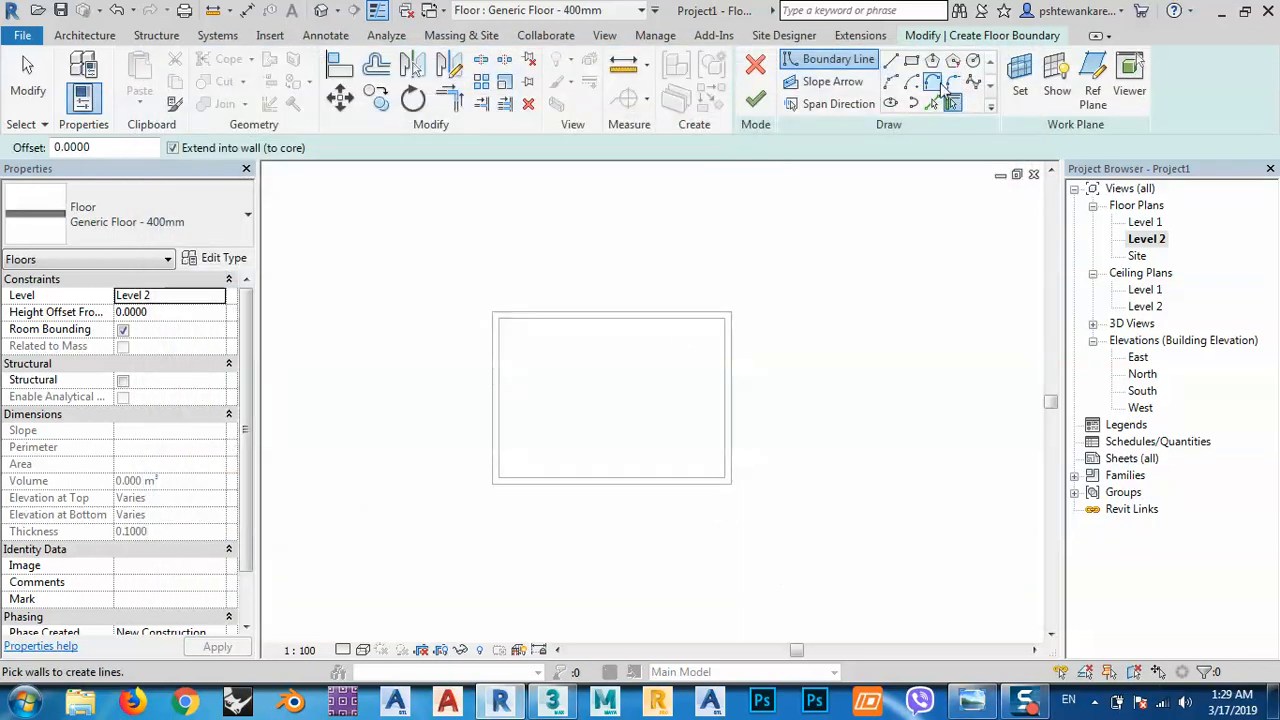
Pick the four wall edges as the floor boundary.
left_click(932, 104)
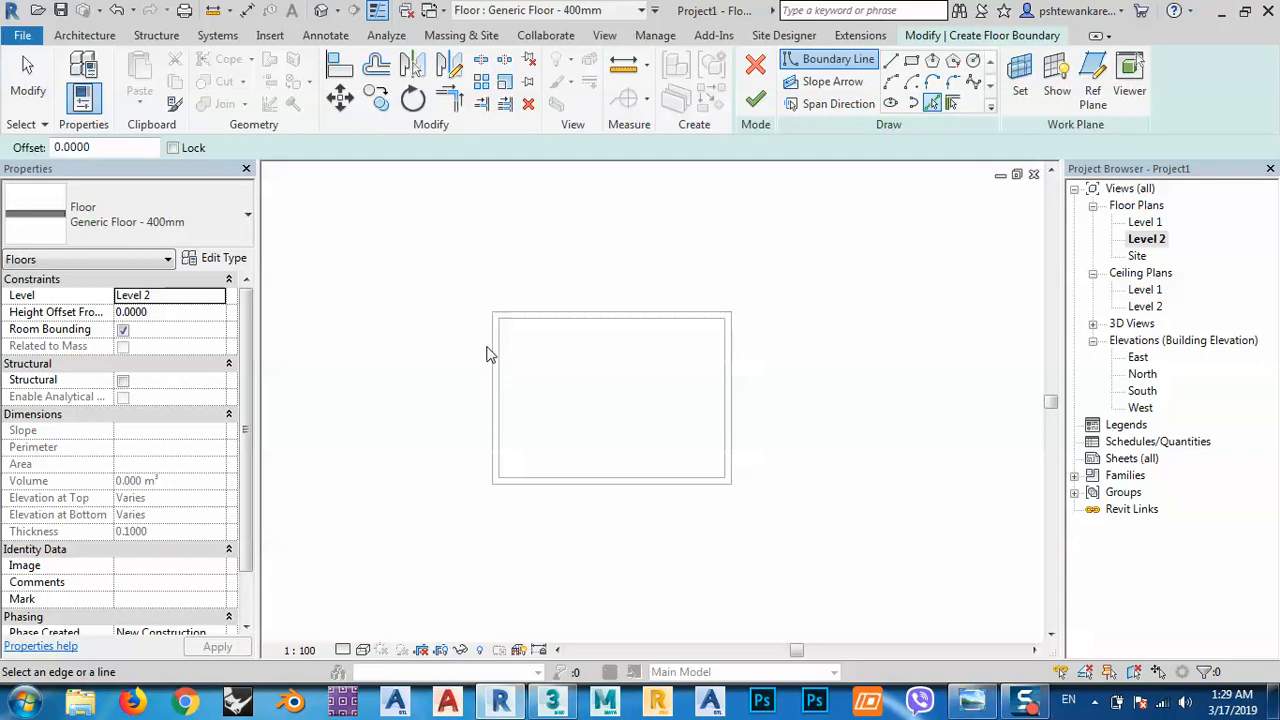
left_click(503, 316)
left_click(492, 352)
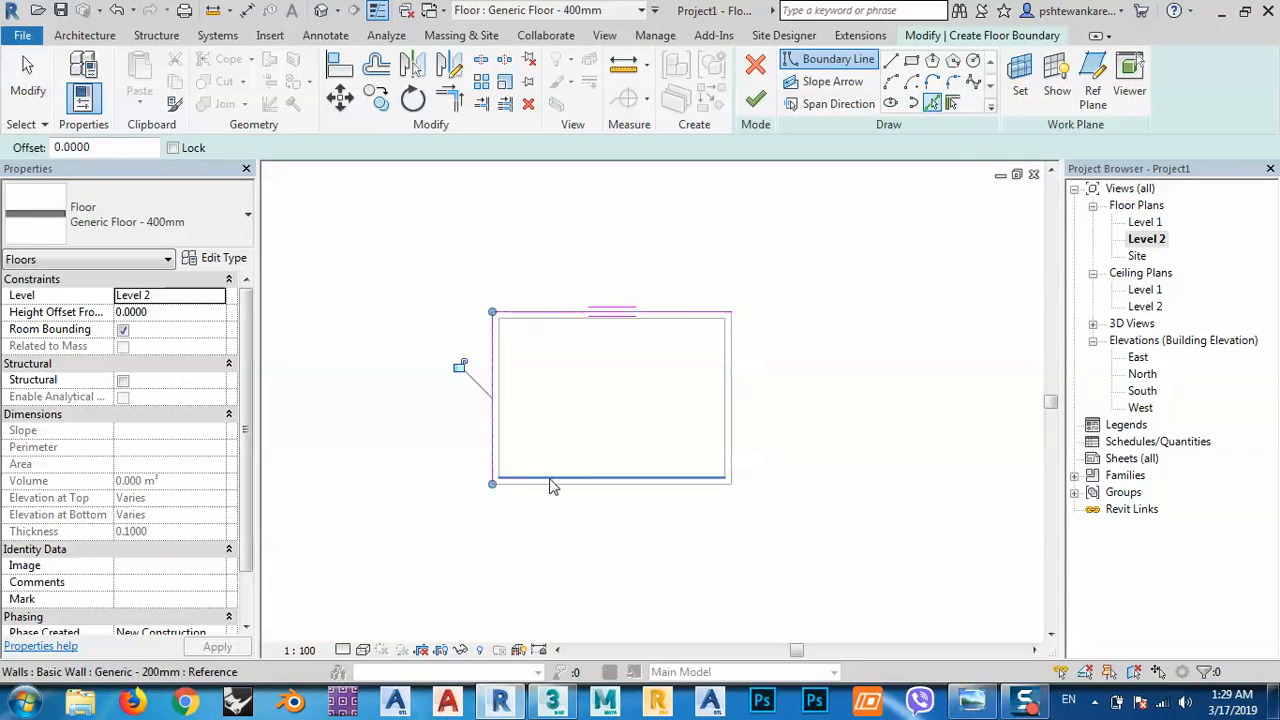
left_click(600, 484)
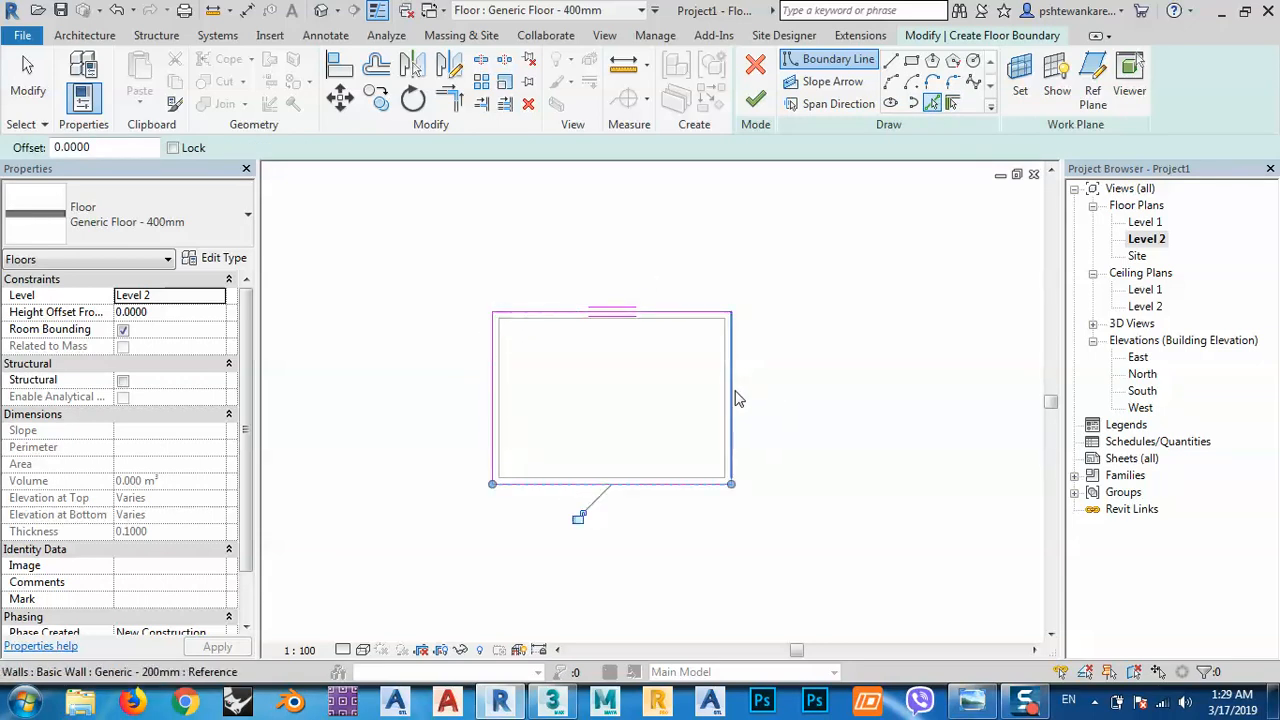
left_click(738, 398)
Finish the floor, attach the walls to it, and show the default 3D view.
left_click(755, 97)
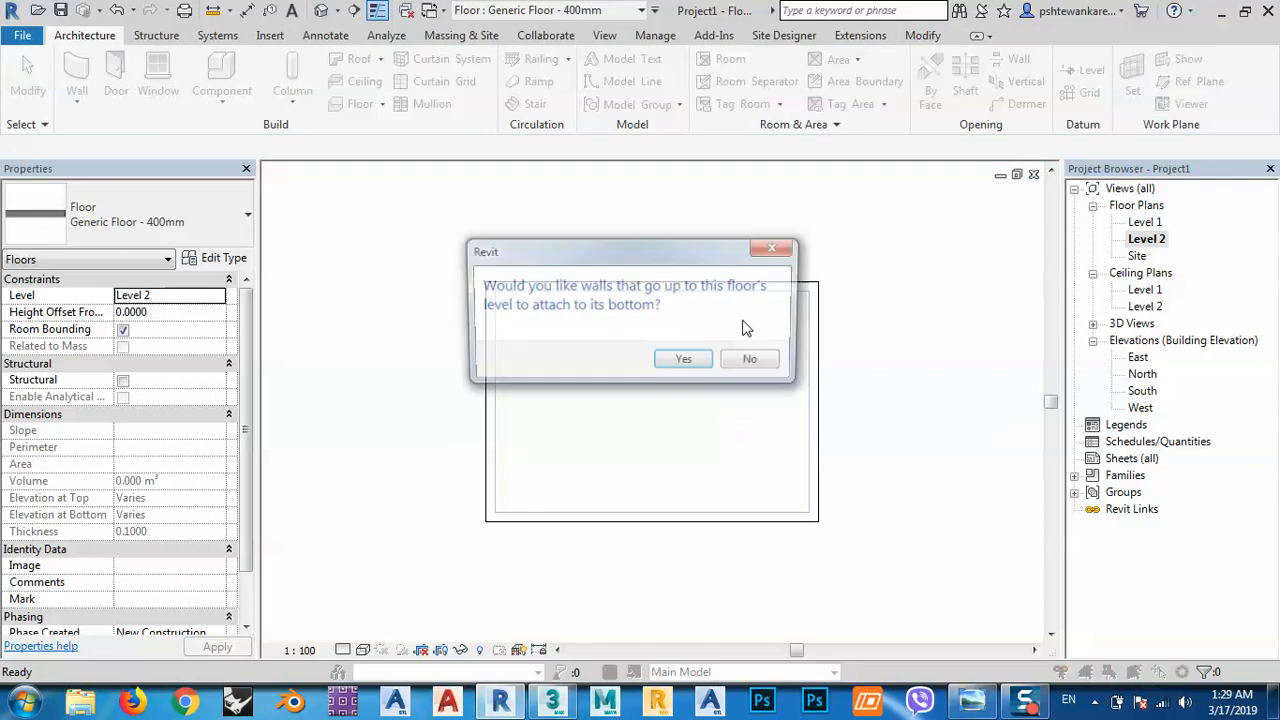
left_click(685, 363)
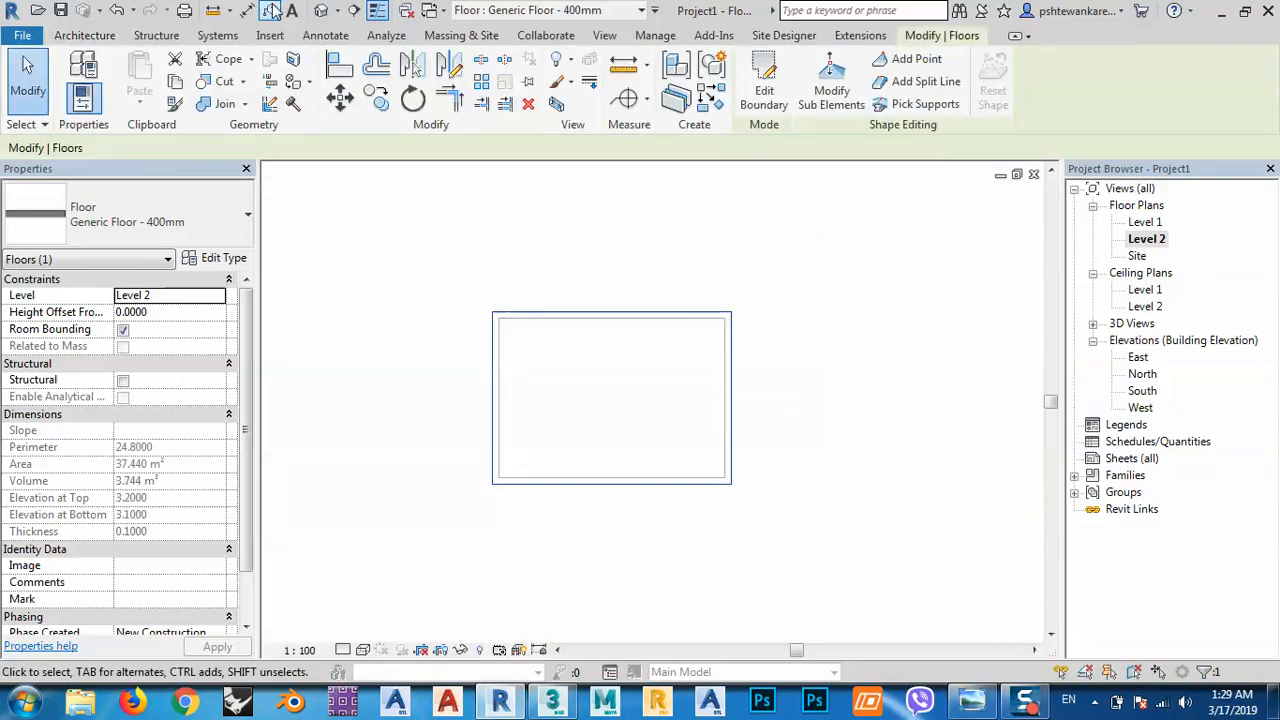
left_click(322, 11)
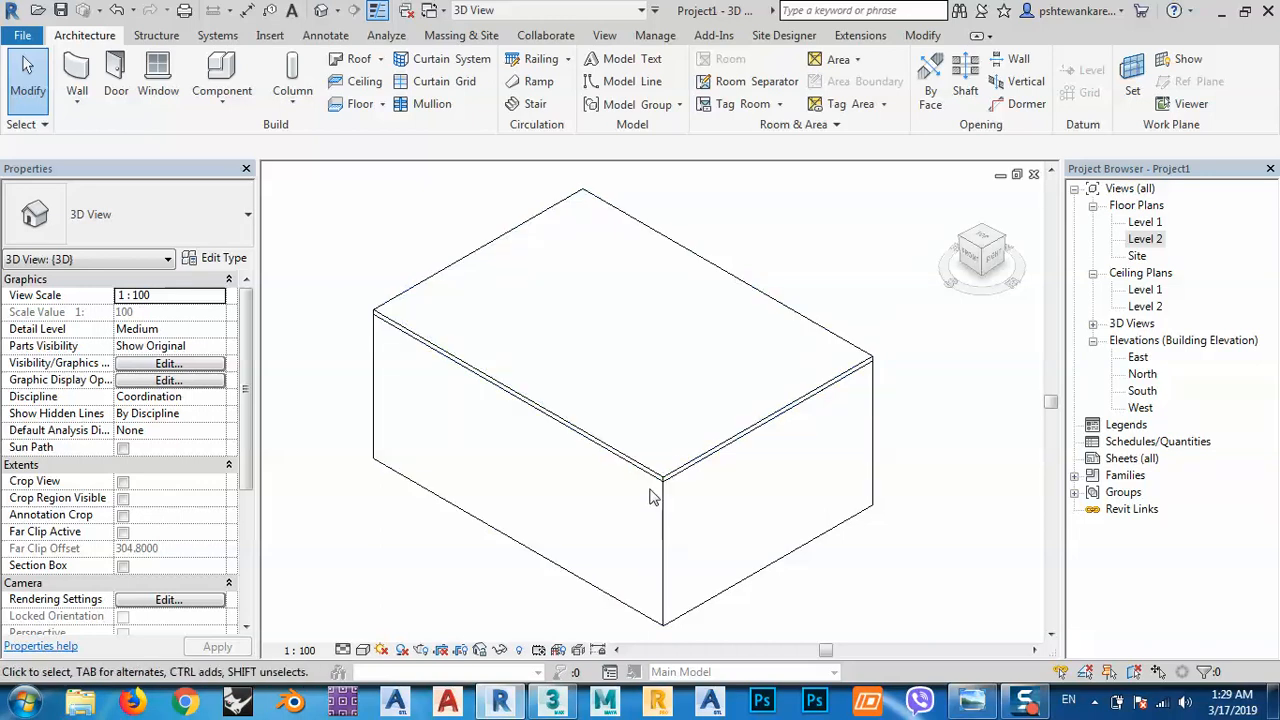
Display the 3D box in Wireframe visual style.
middle_click_drag(730, 494, 723, 457)
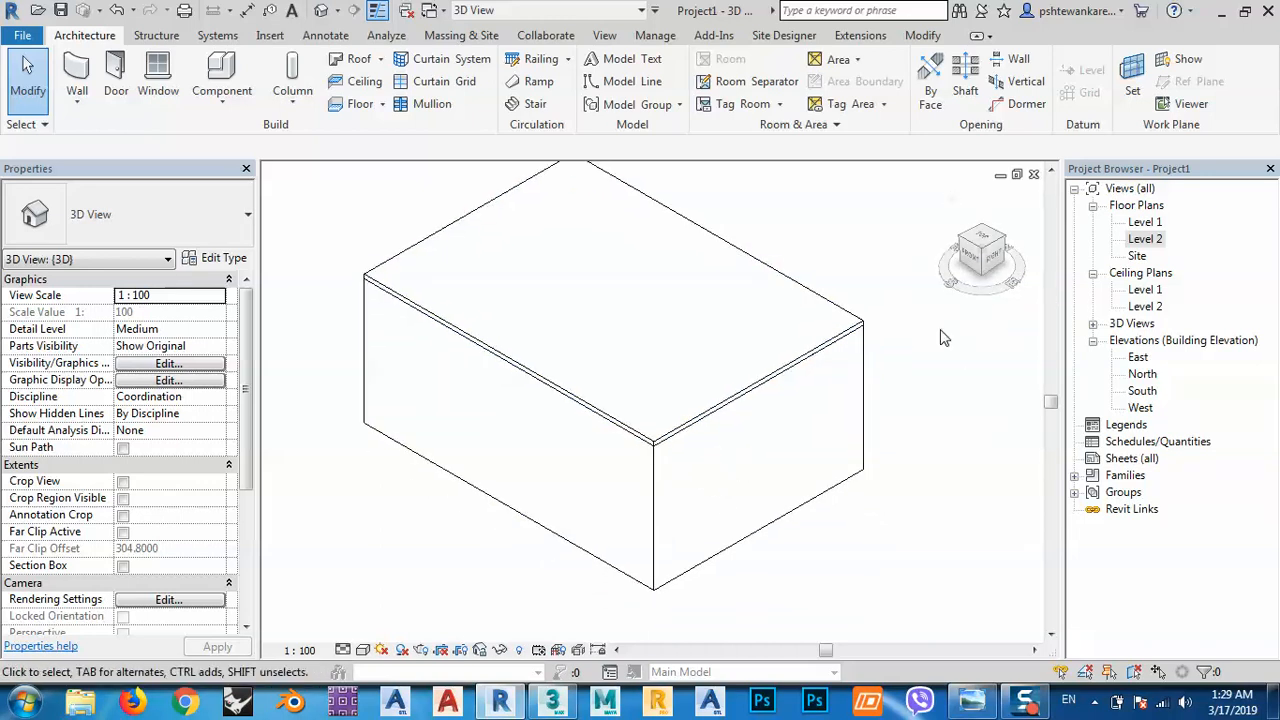
left_click(342, 651)
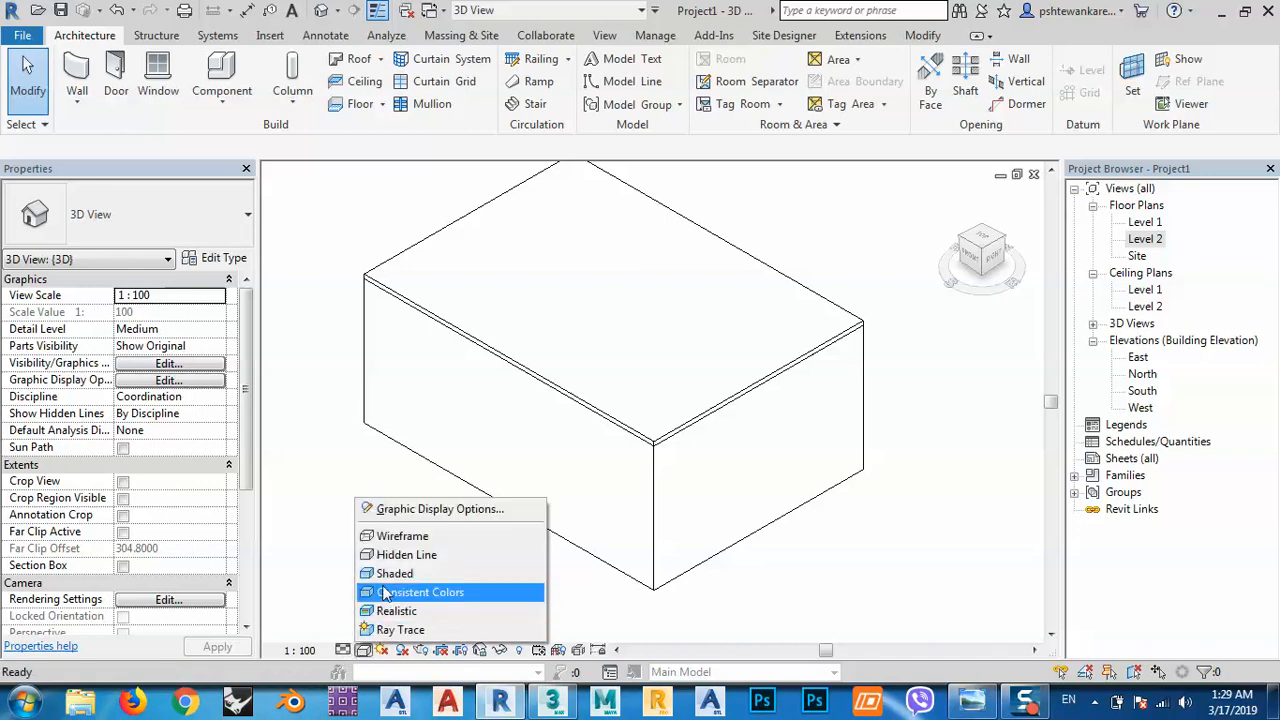
left_click(400, 536)
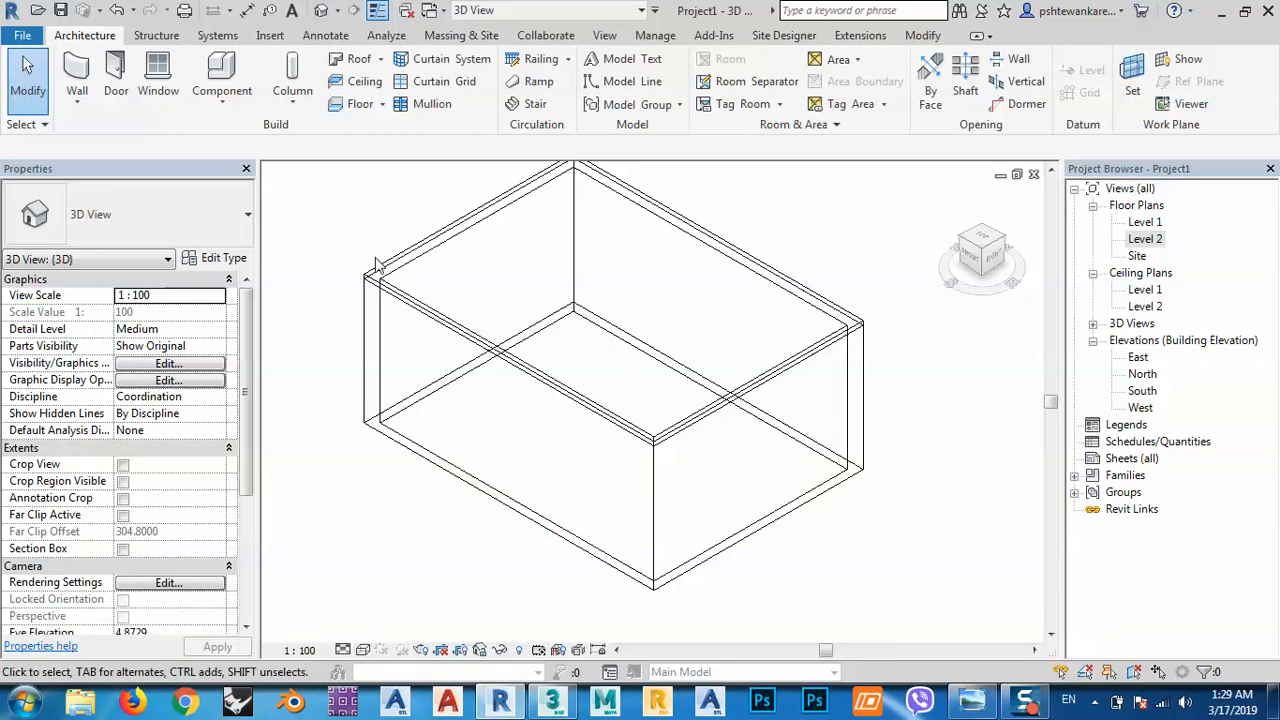
Use the ViewCube to look at the box from the bottom.
scroll(376, 270, "up", 4)
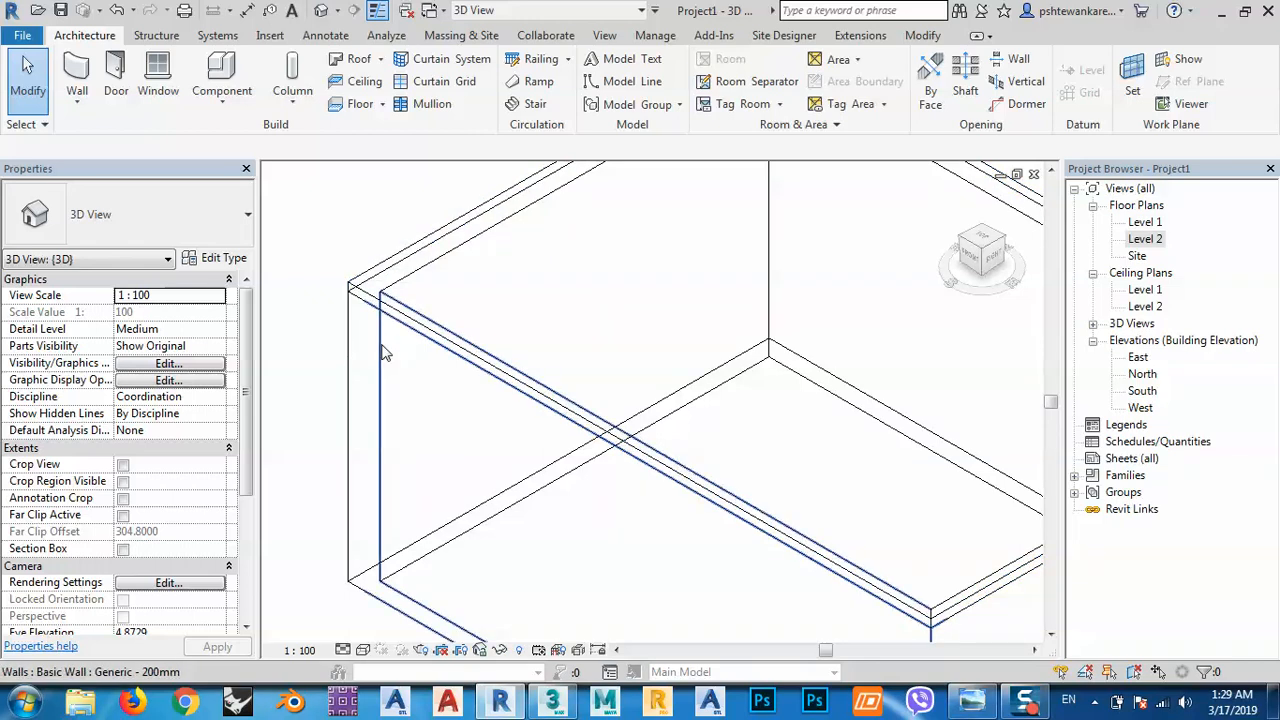
scroll(380, 345, "down", 2)
middle_click_drag(658, 432, 626, 432)
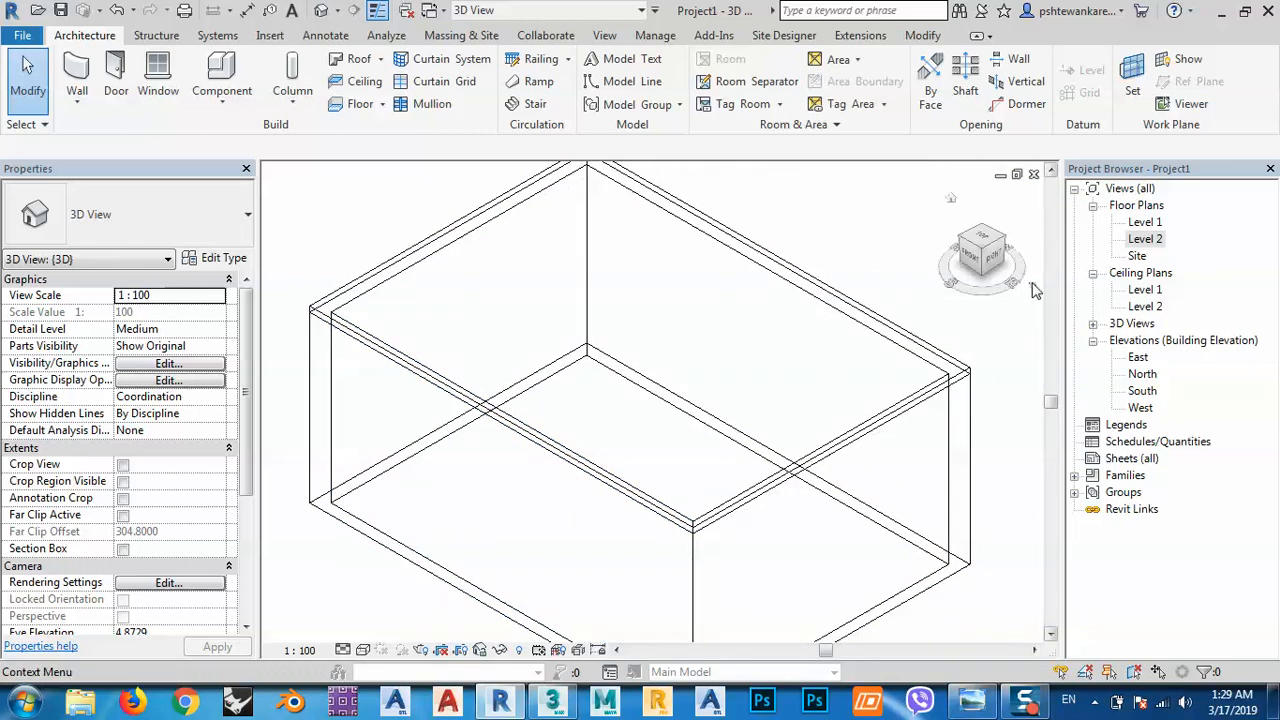
left_click(985, 283)
left_click(985, 283)
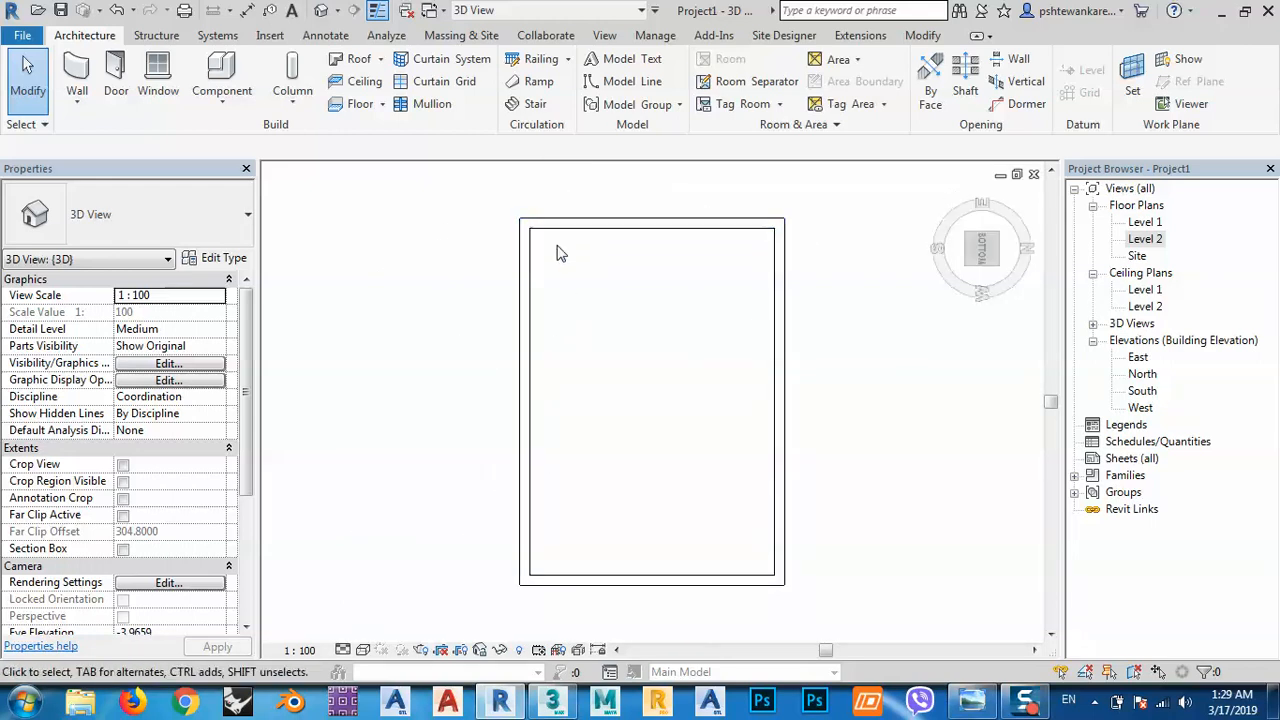
Create a Model In-Place in the Roofs category with the default name.
left_click(210, 112)
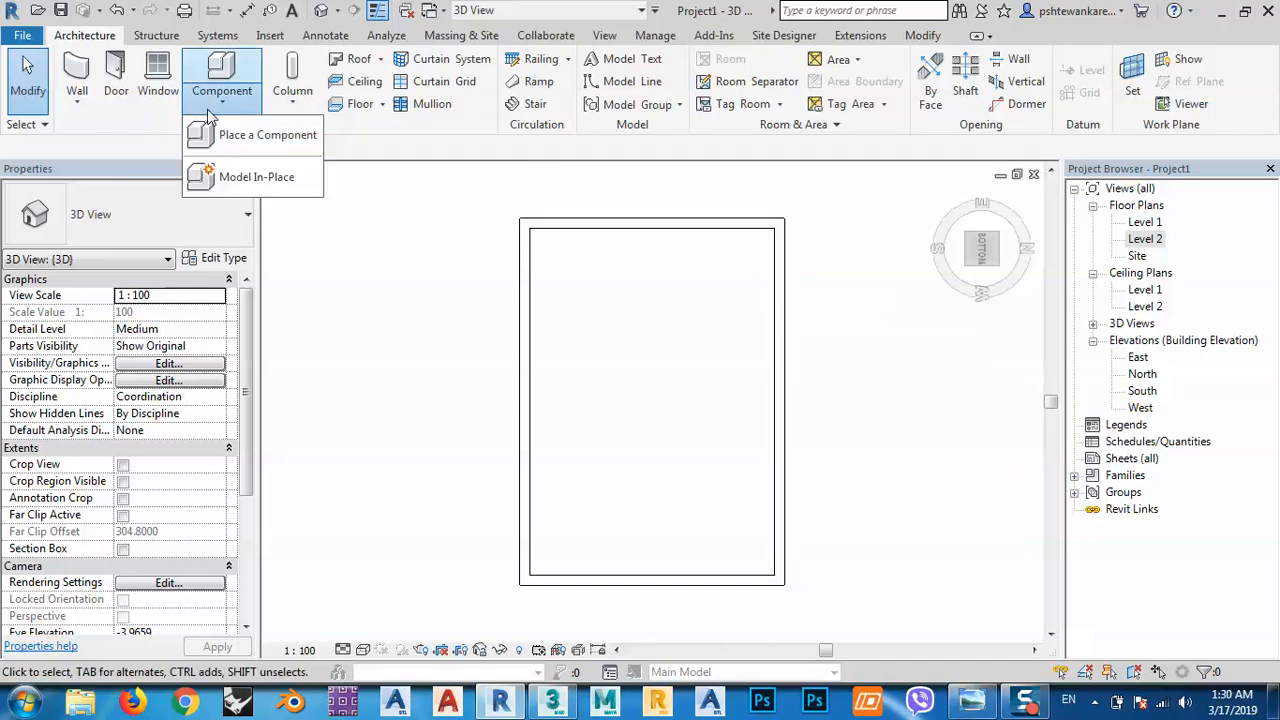
left_click(245, 180)
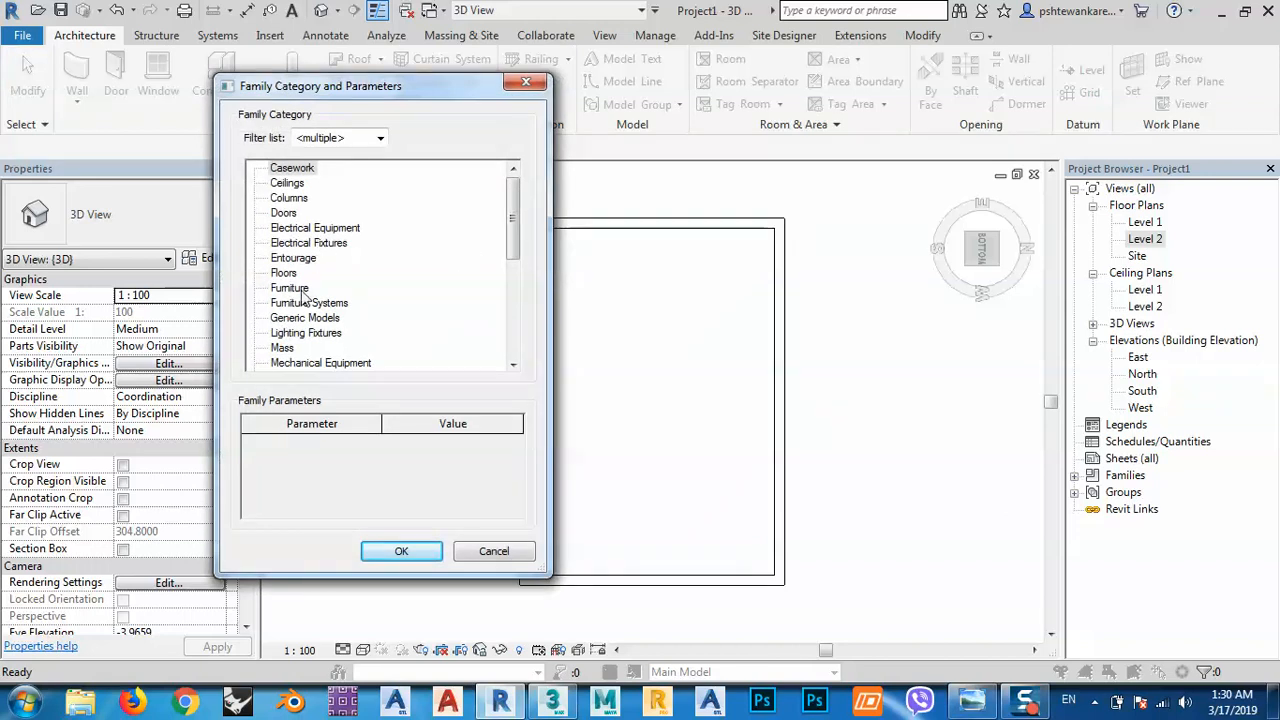
left_click(289, 349)
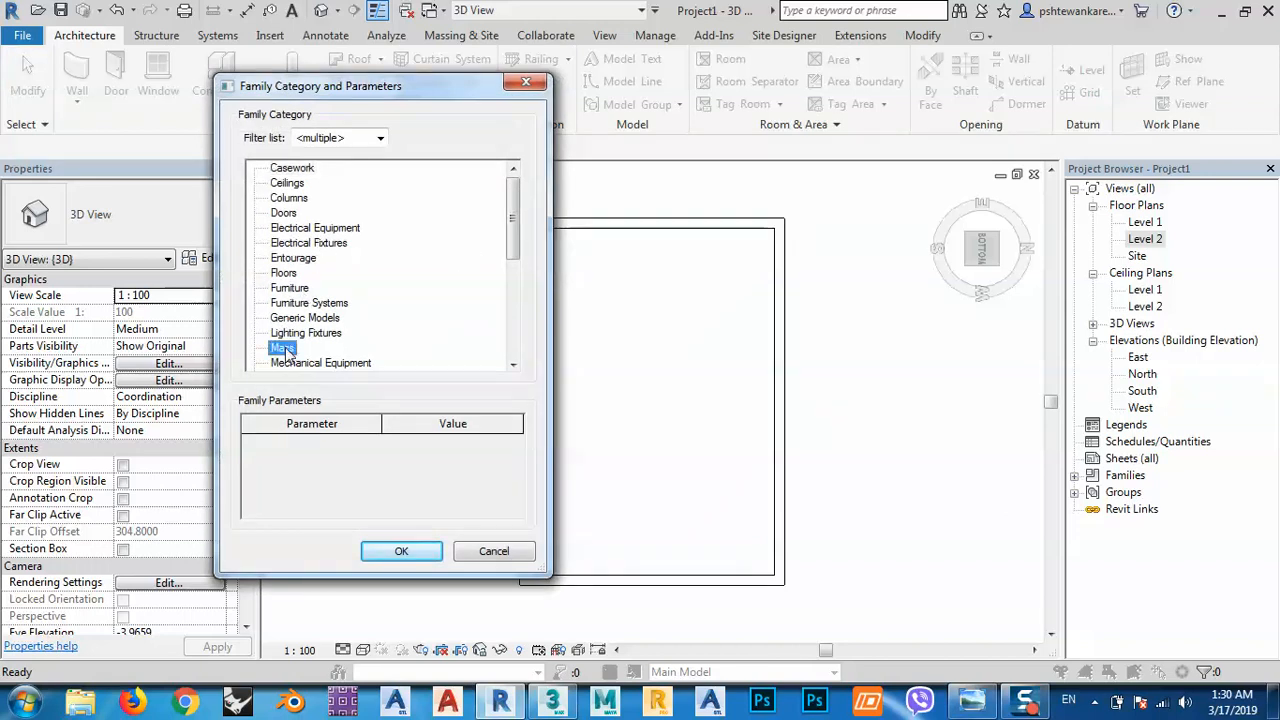
scroll(300, 355, "down", 3)
scroll(326, 360, "down", 1)
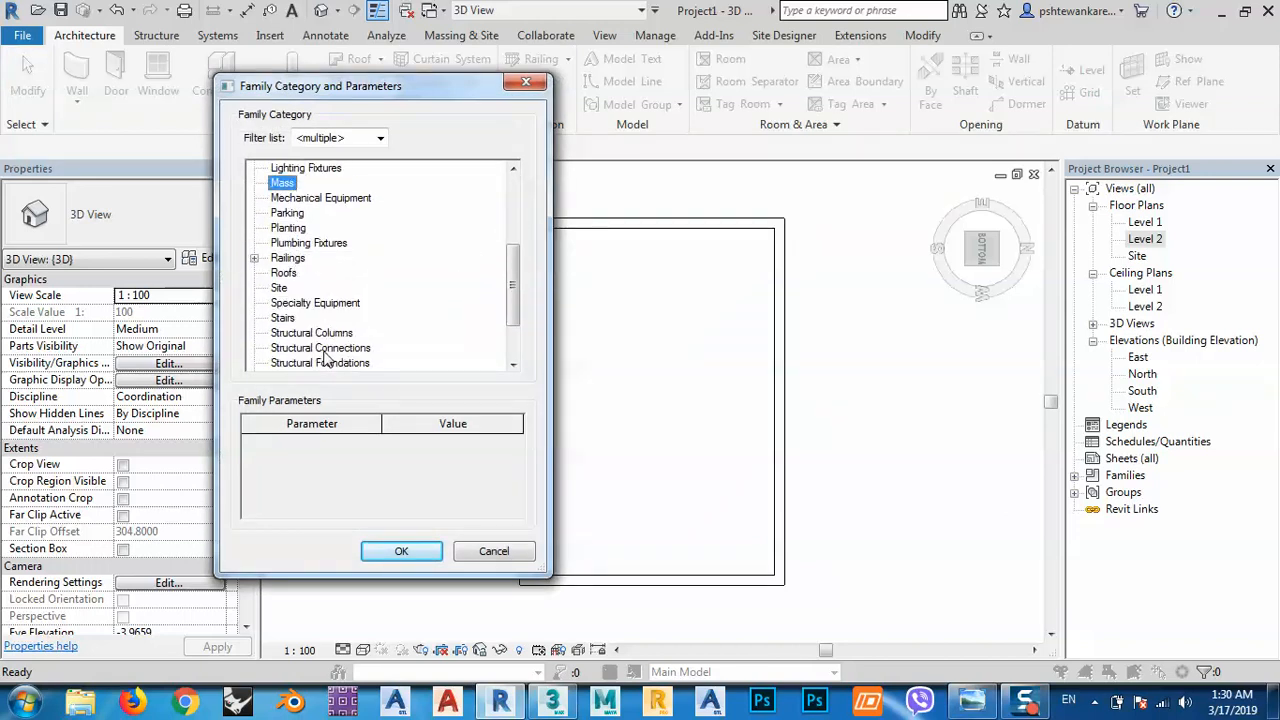
scroll(315, 348, "down", 2)
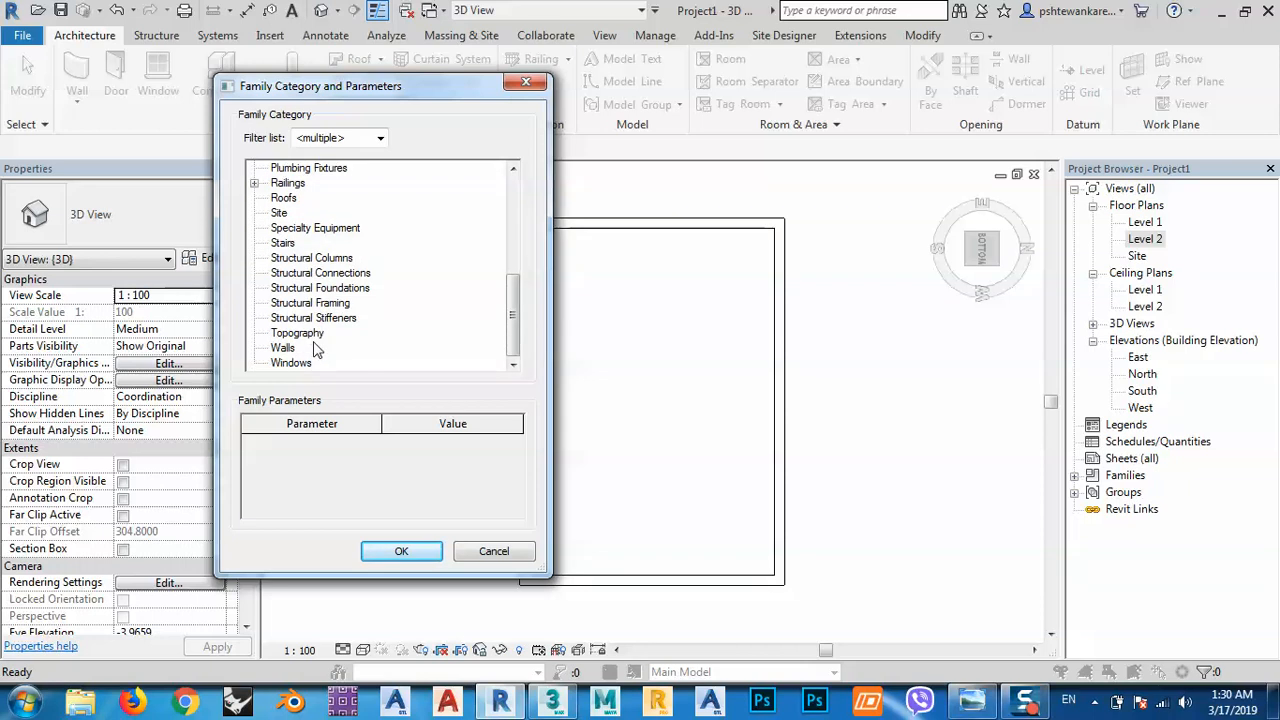
double_click(284, 198)
left_click(648, 382)
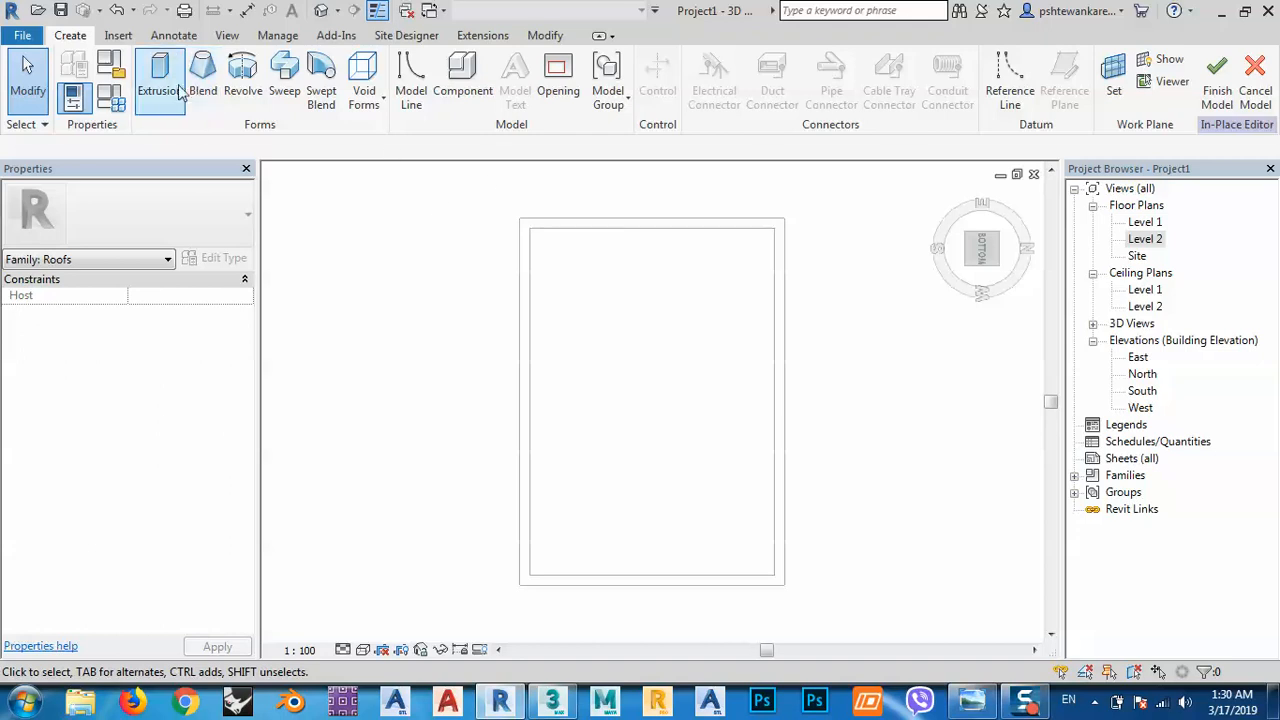
Start an extrusion and trace the four recess edges as its outline.
left_click(172, 90)
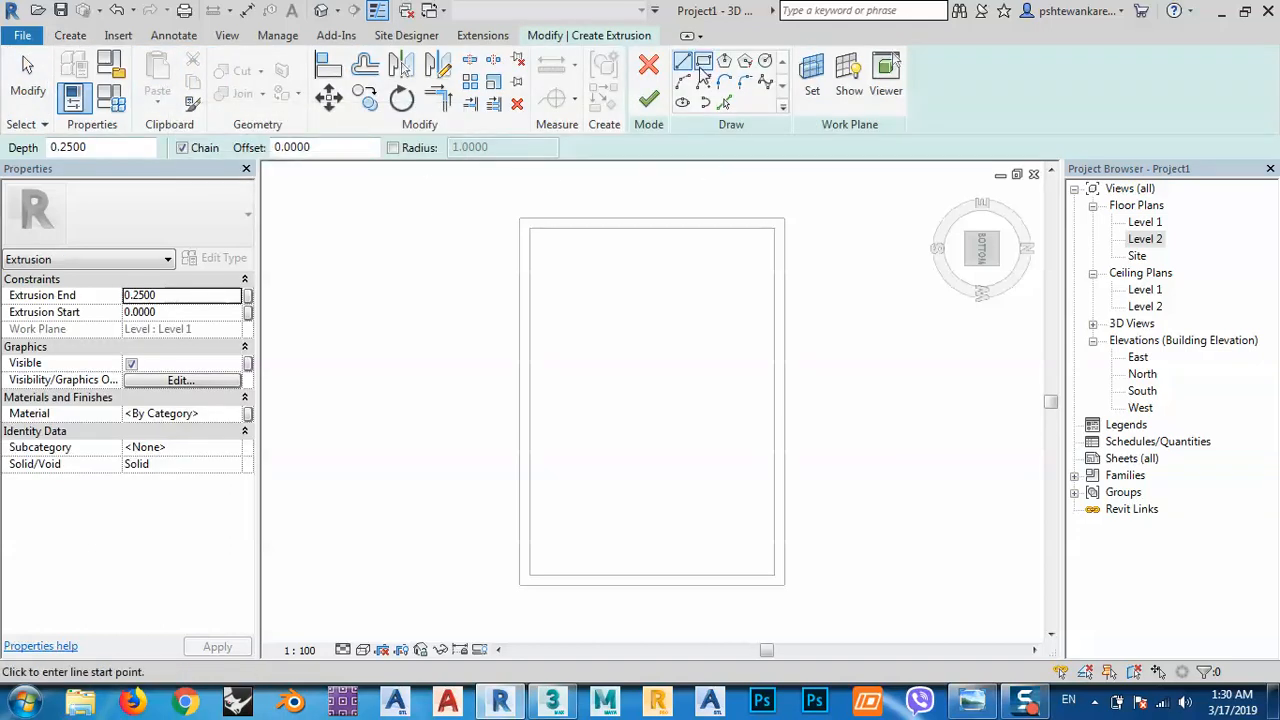
left_click(724, 102)
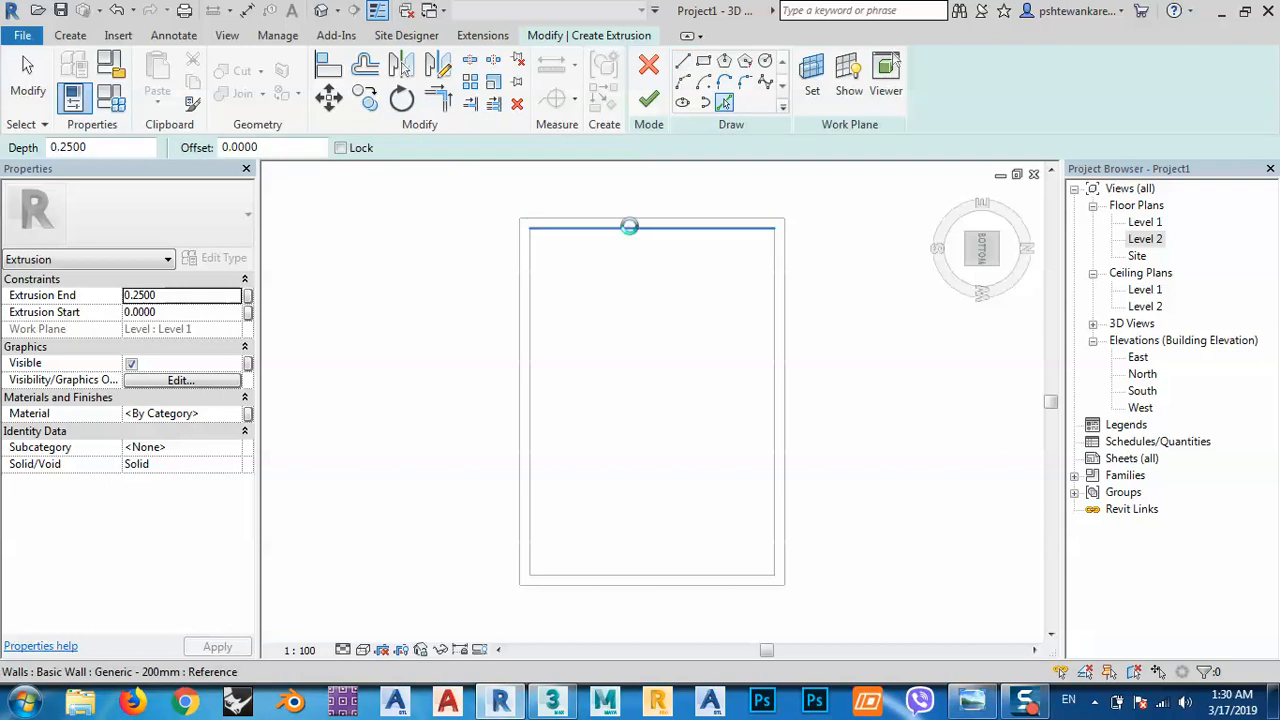
left_click(629, 224)
left_click(533, 298)
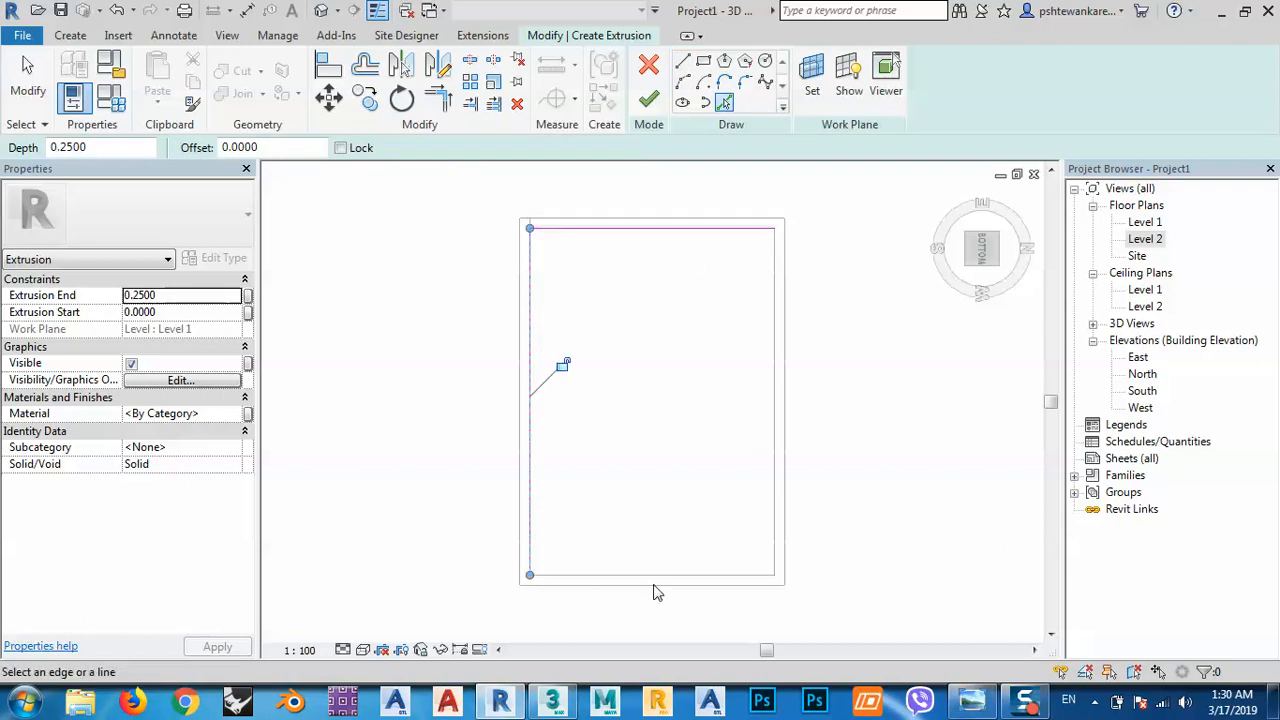
left_click(662, 576)
left_click(781, 512)
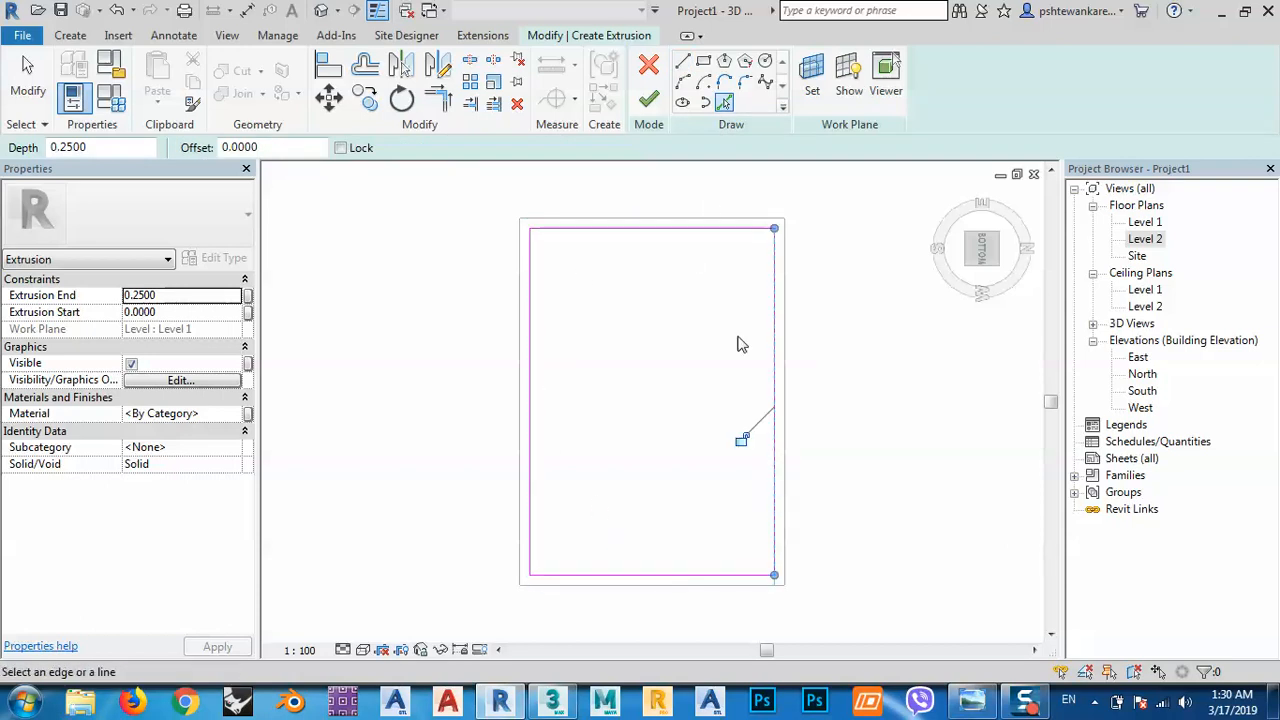
Set the extrusion's work plane by picking a face in the model.
left_click(812, 72)
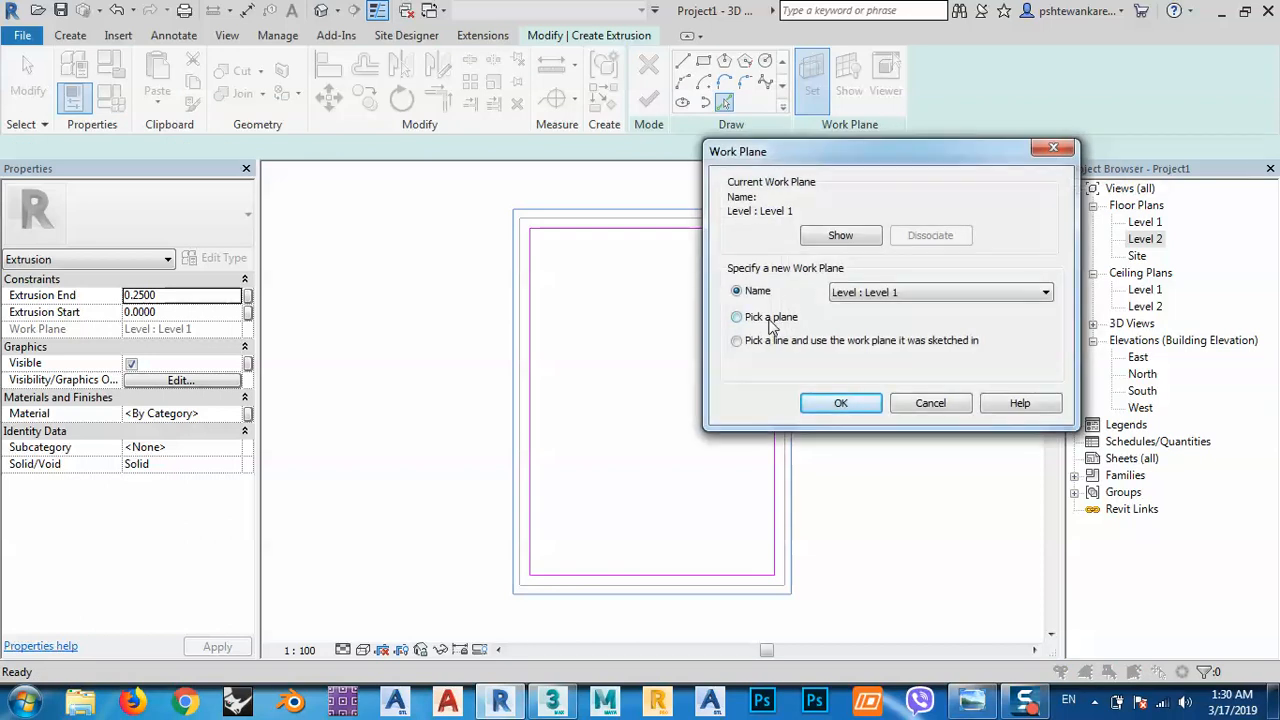
left_click(739, 317)
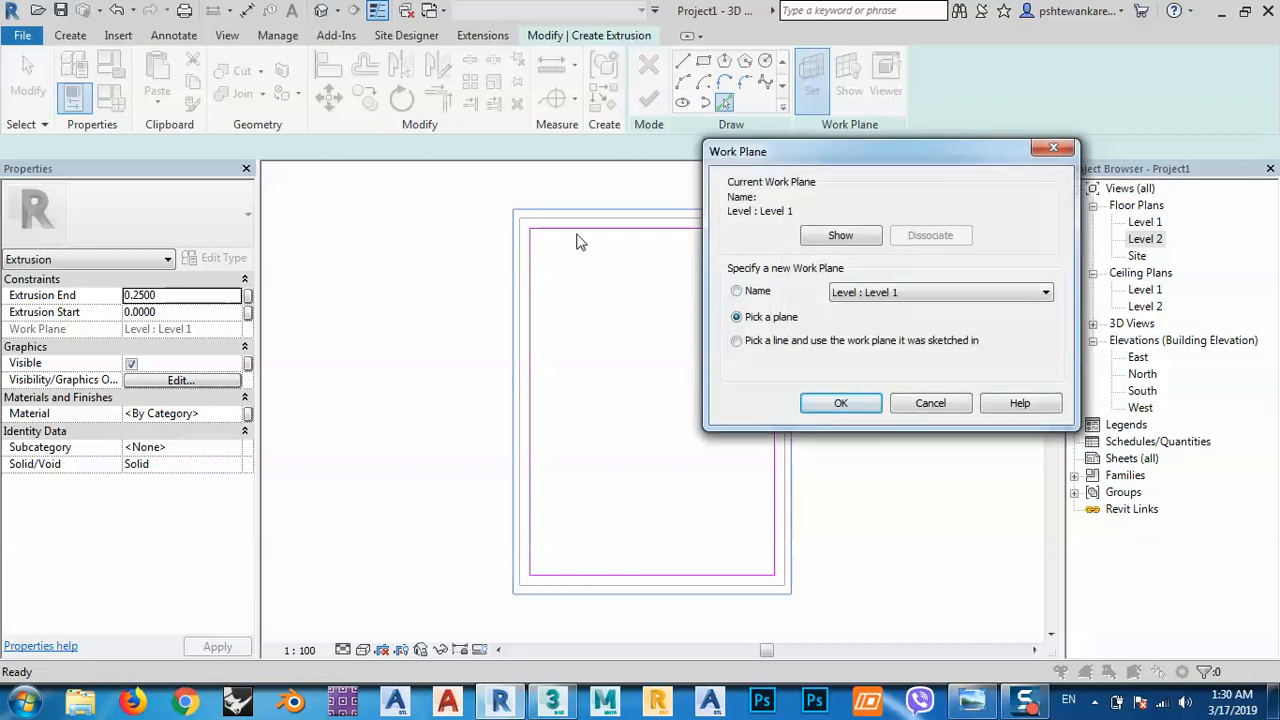
left_click(825, 405)
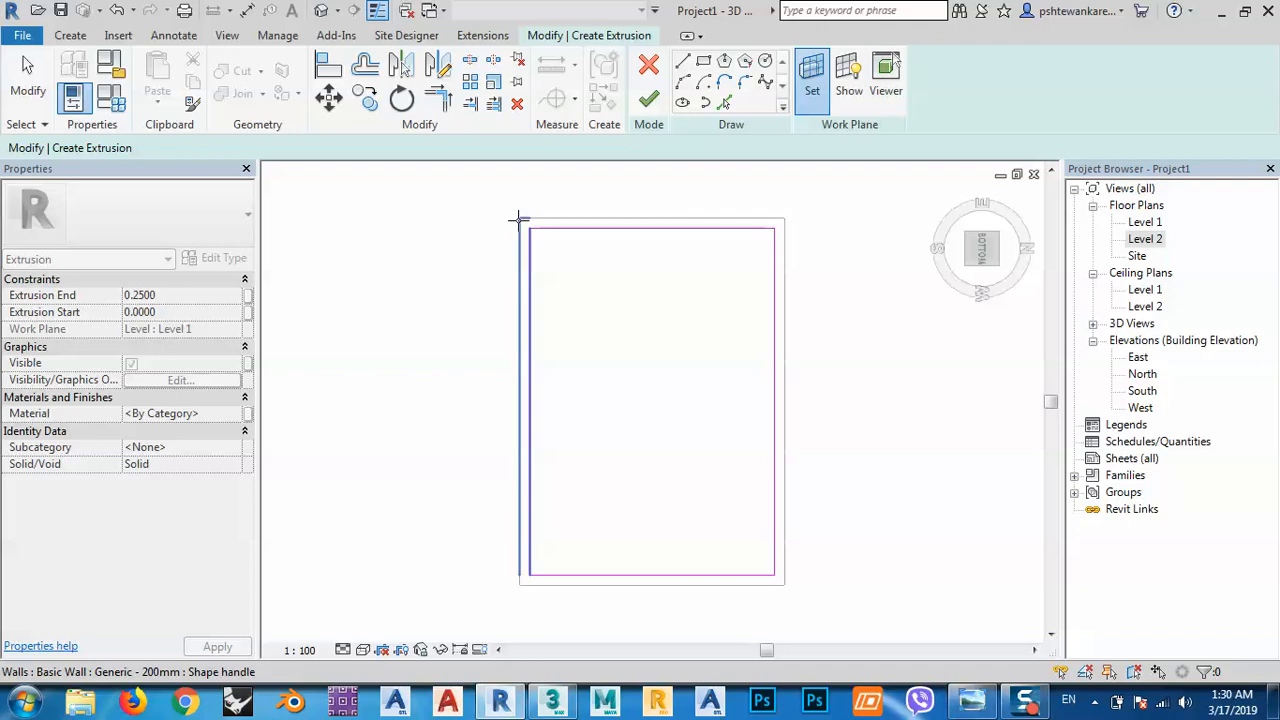
left_click(520, 218)
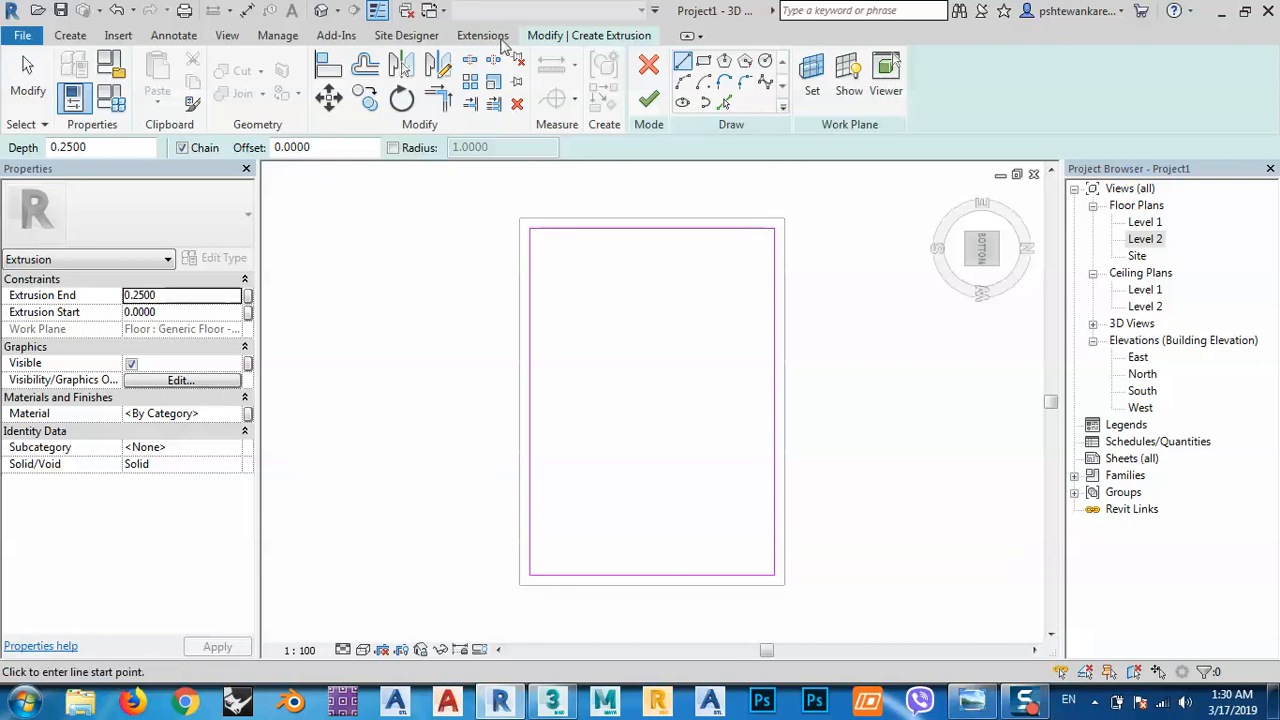
Add four inset lines 0.1 inside the outline with Pick Lines.
key("Escape")
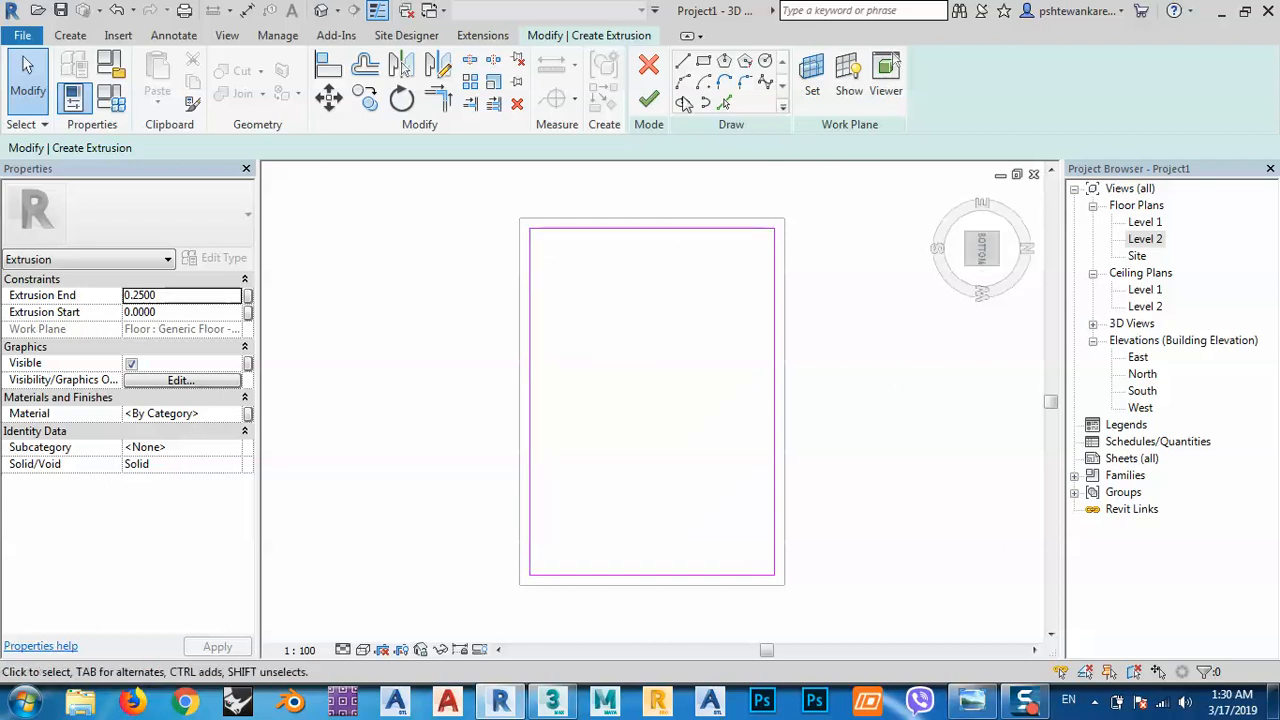
left_click(725, 104)
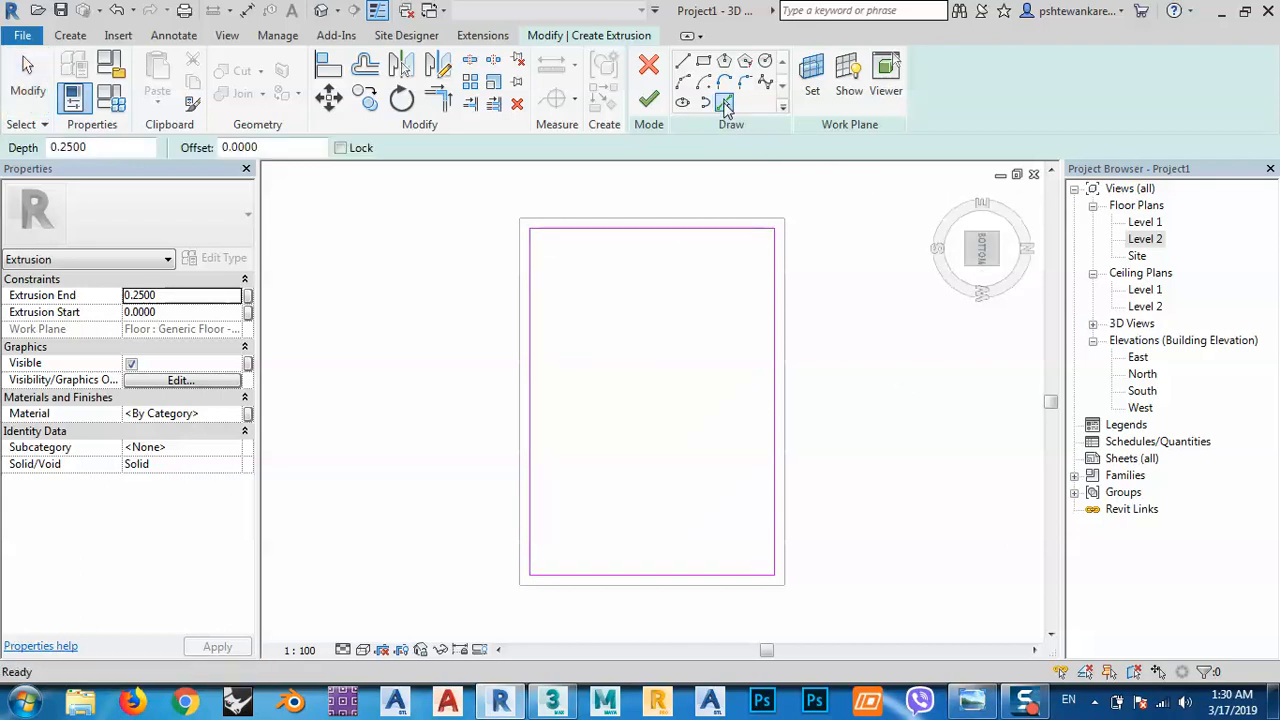
left_click(286, 147)
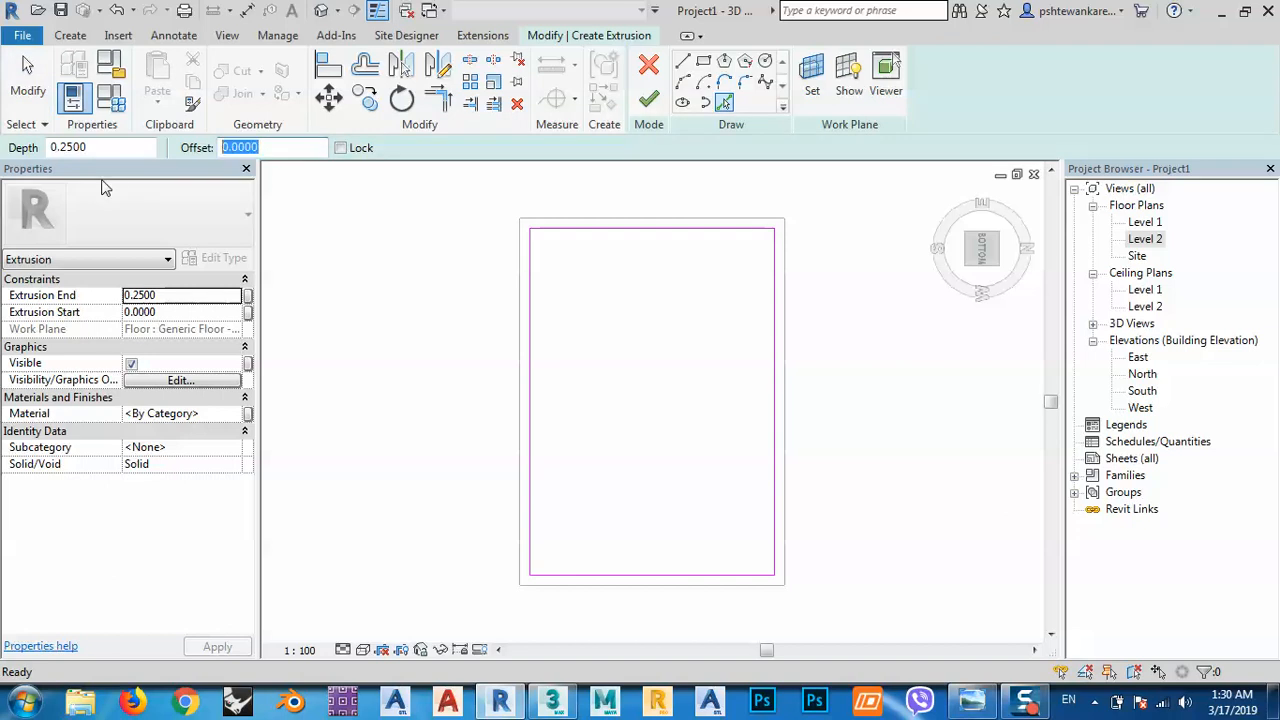
type(".1")
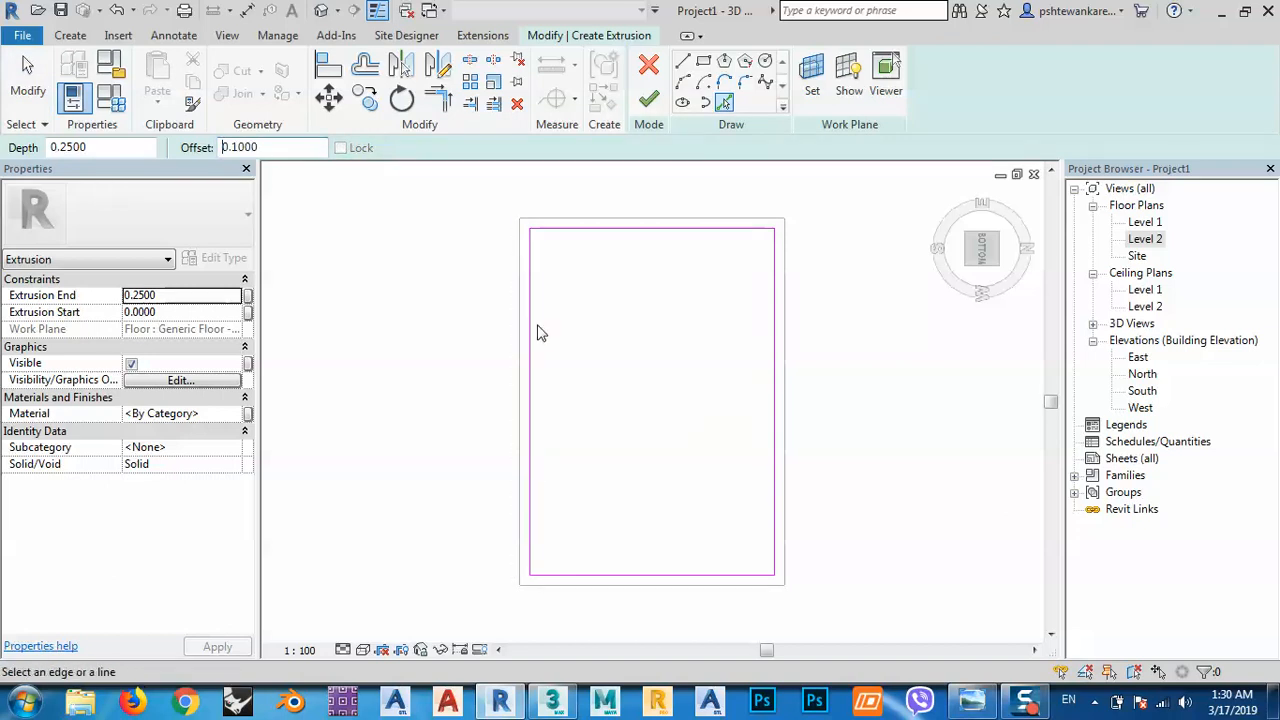
left_click(533, 329)
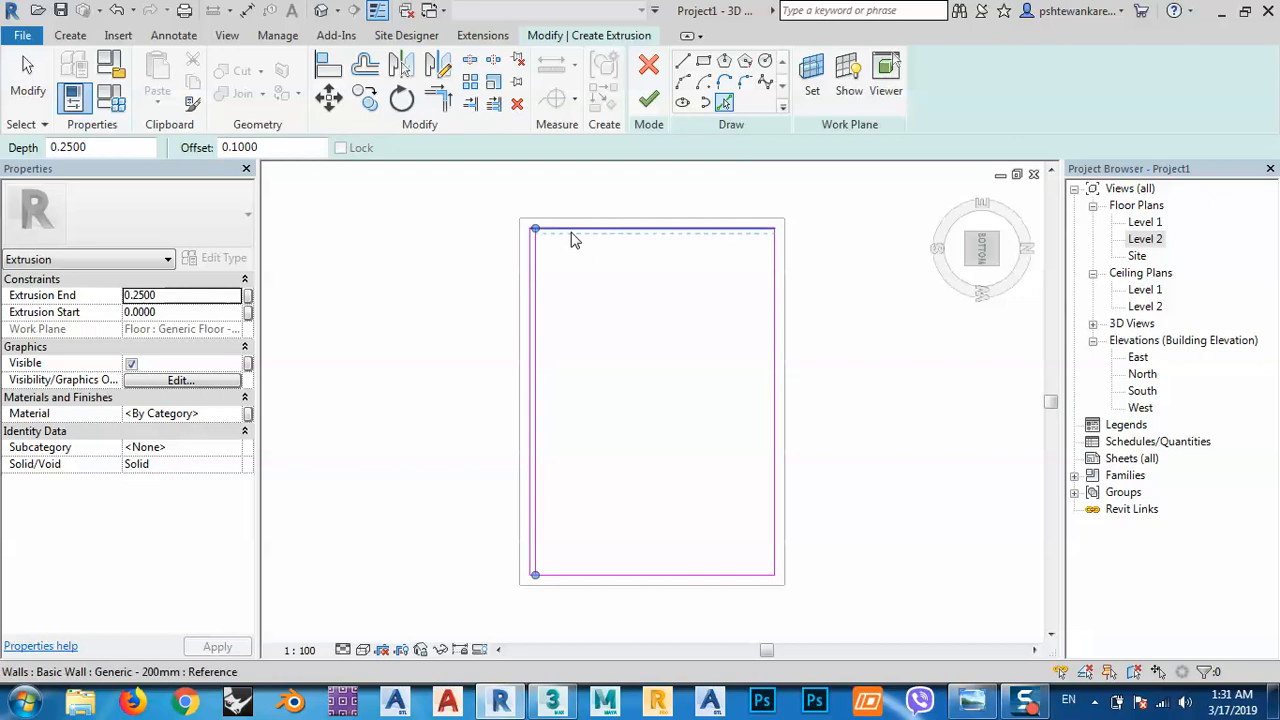
left_click(571, 234)
left_click(774, 314)
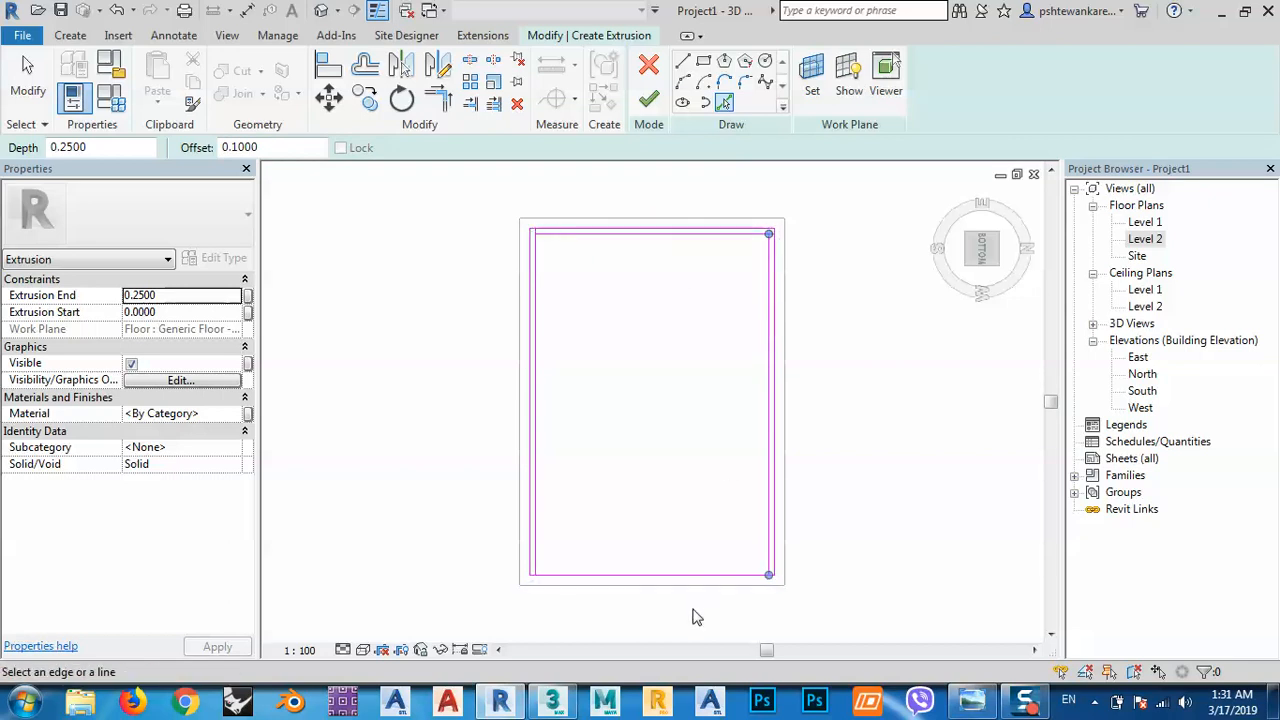
left_click(614, 586)
scroll(540, 572, "up", 5)
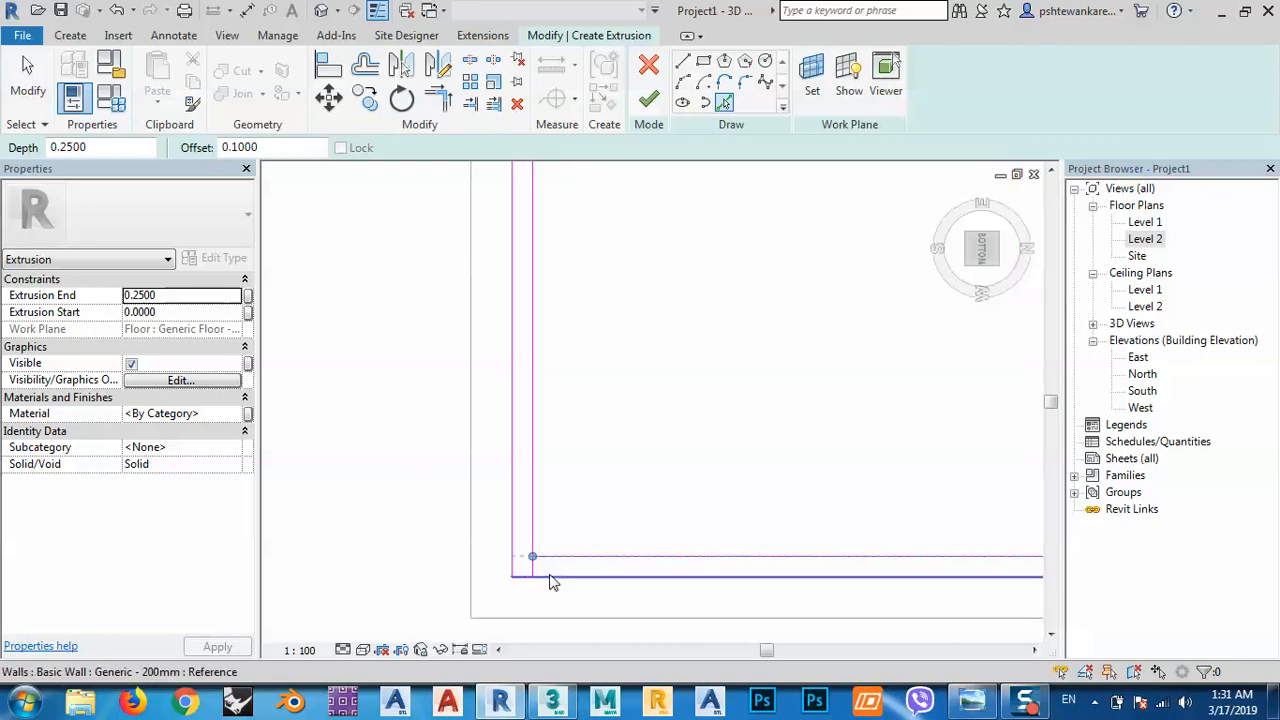
Trim the inner outline's corners closed and finish the extrusion.
left_click(438, 97)
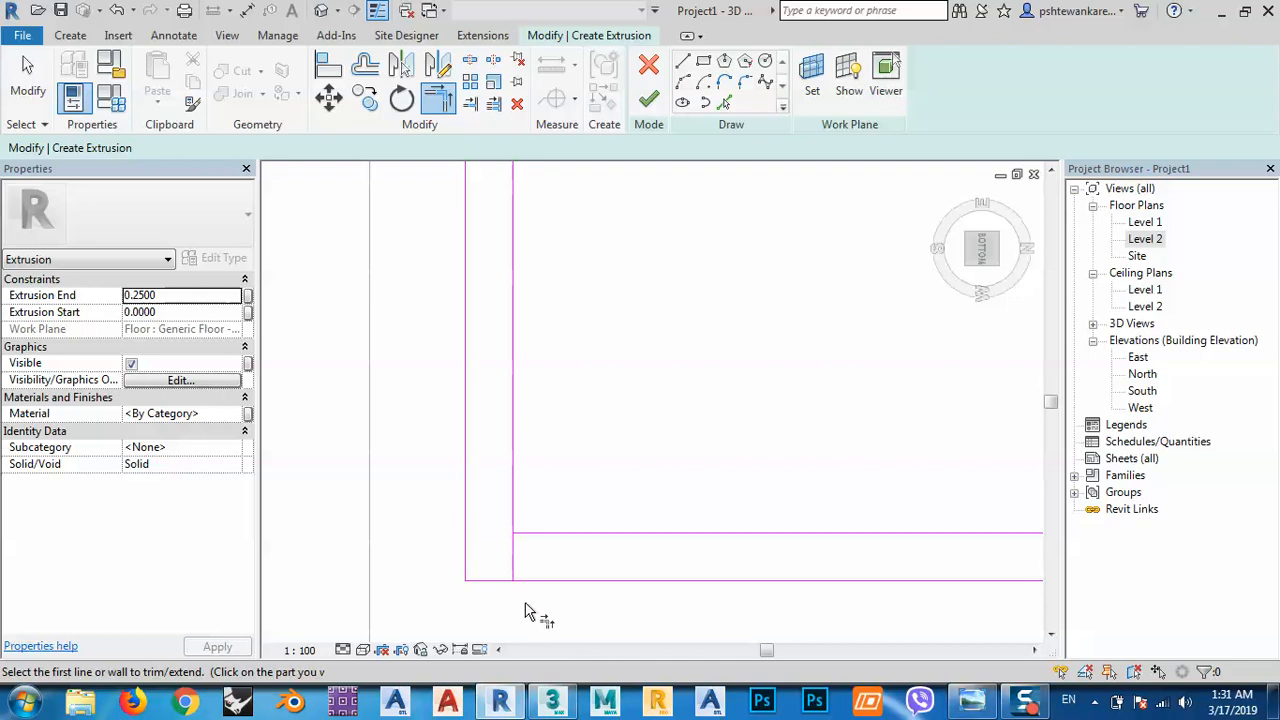
left_click(516, 528)
left_click(522, 534)
scroll(520, 550, "down", 5)
scroll(530, 270, "up", 5)
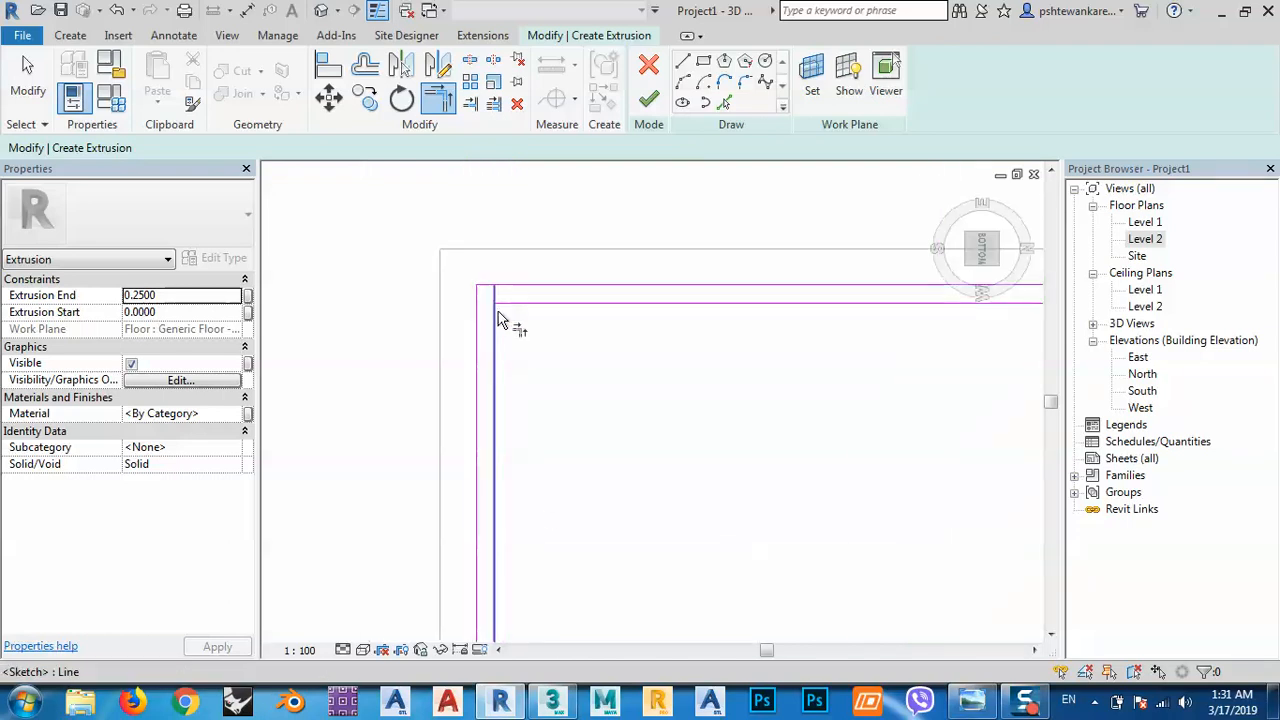
scroll(450, 350, "down", 4)
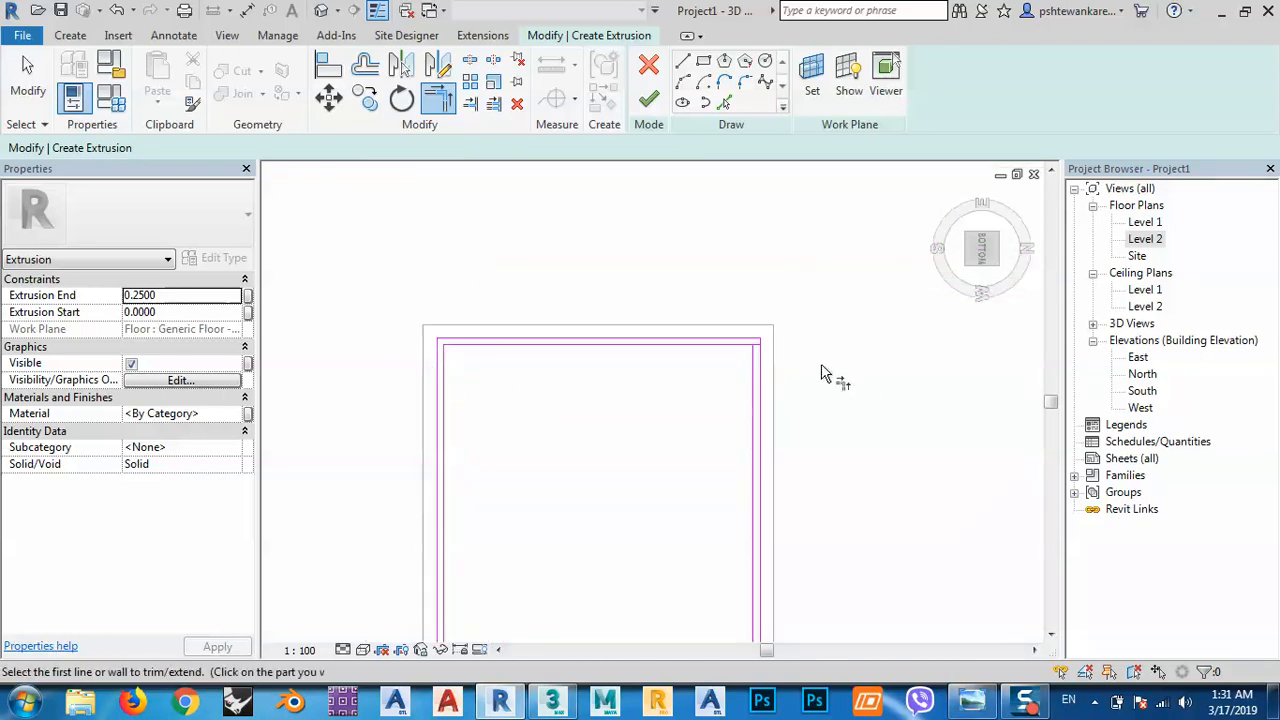
scroll(760, 360, "up", 4)
left_click(712, 346)
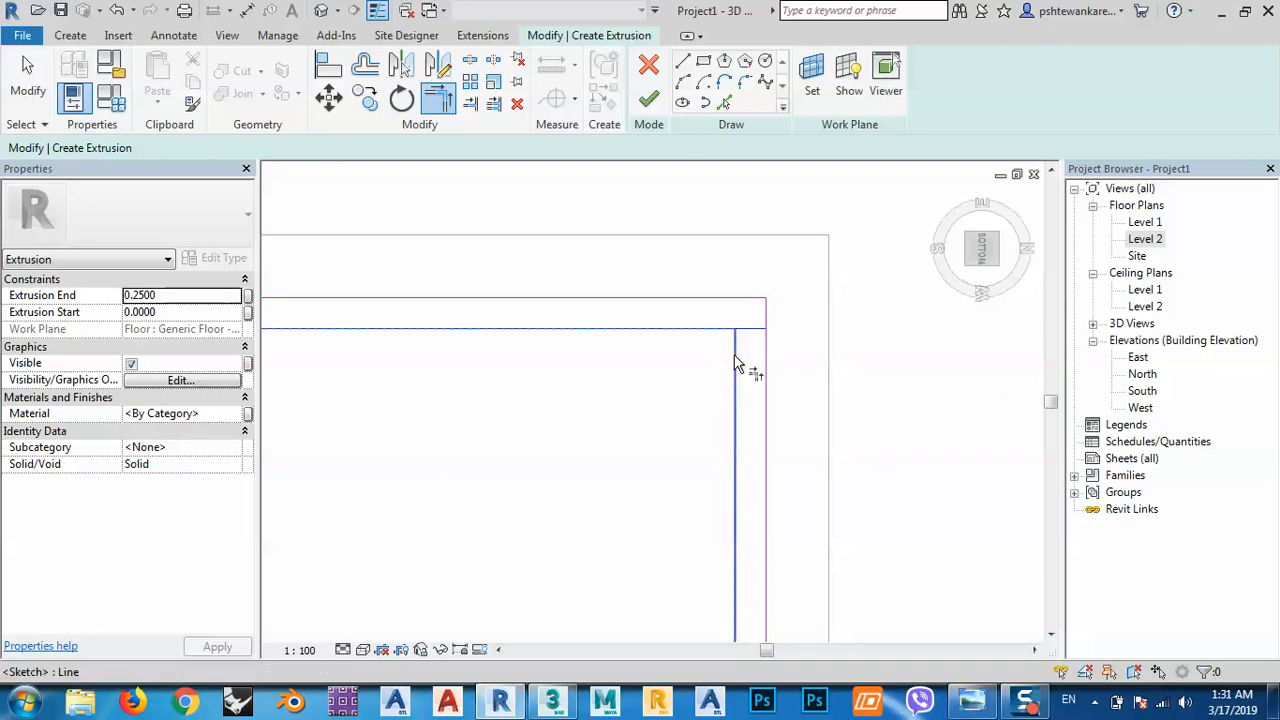
left_click(737, 366)
scroll(700, 271, "down", 3)
scroll(686, 266, "down", 2)
scroll(709, 485, "up", 5)
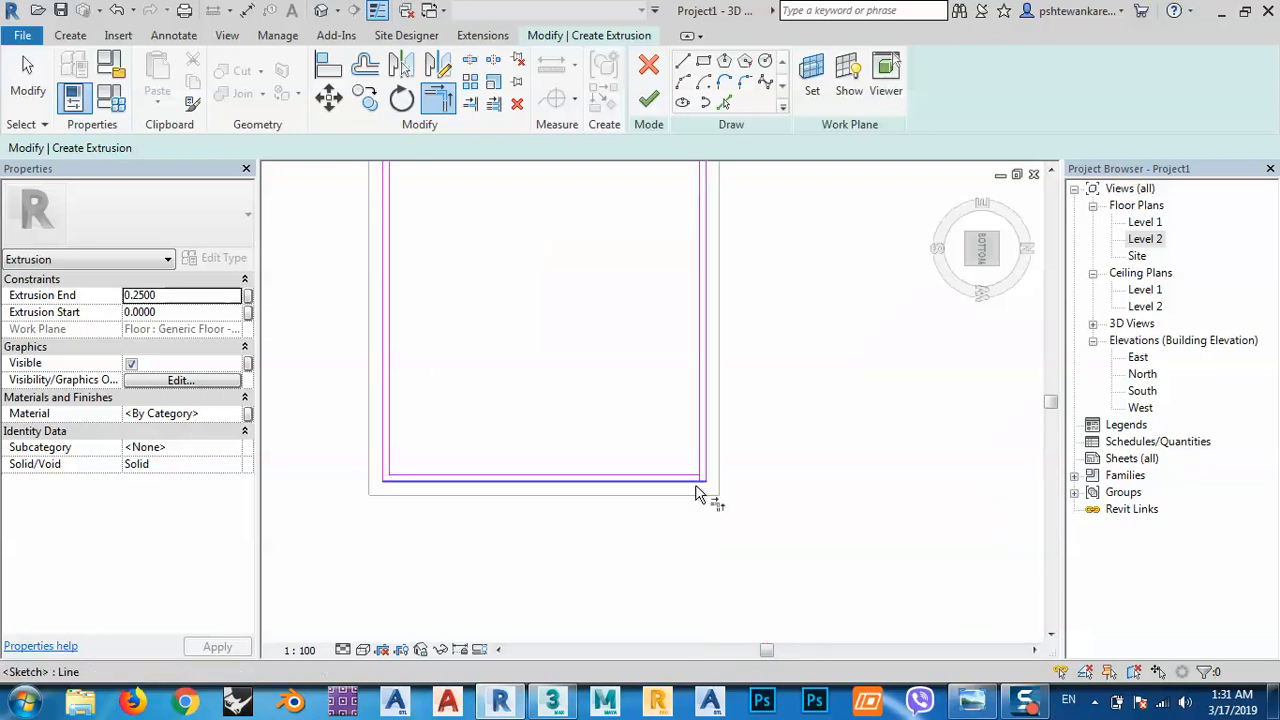
left_click(718, 453)
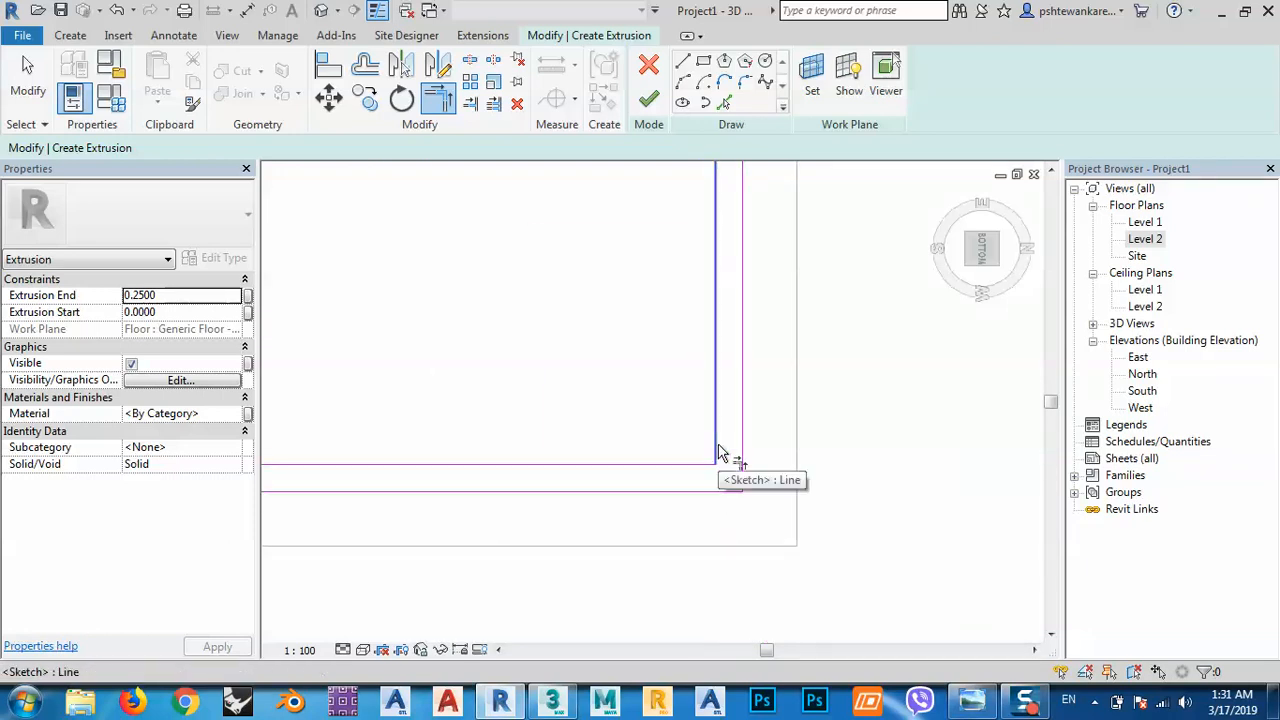
scroll(700, 475, "down", 5)
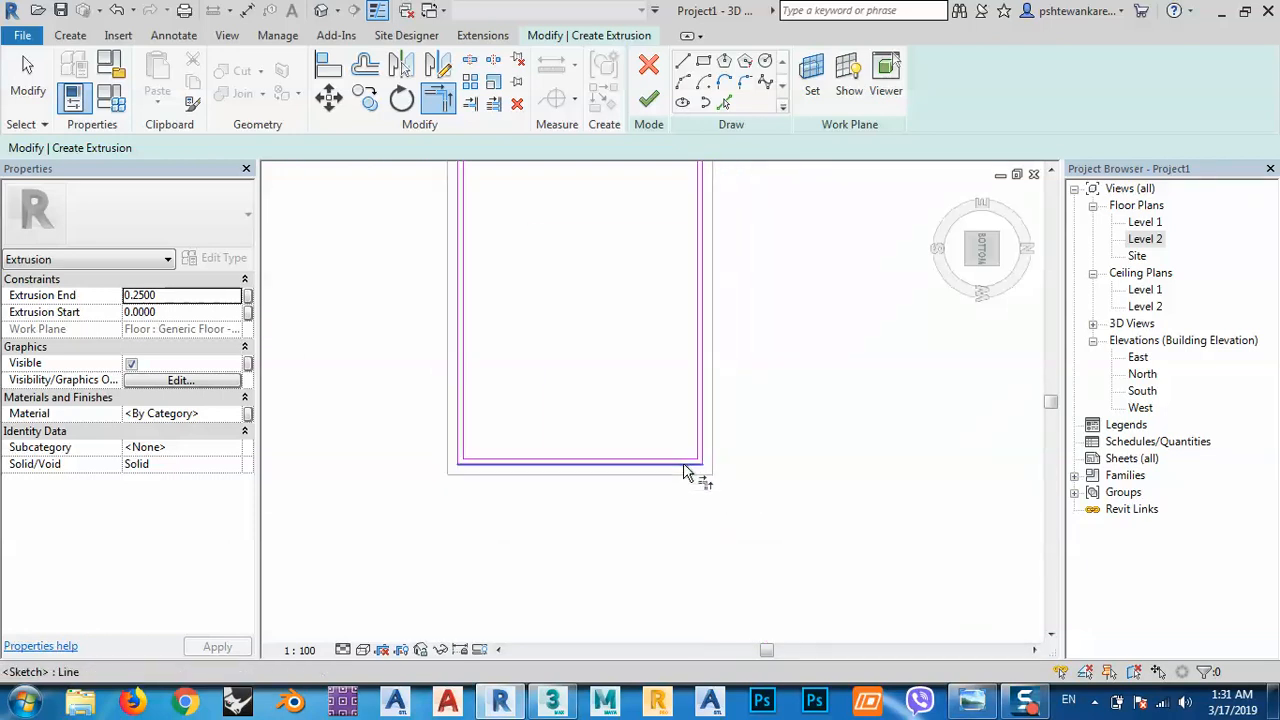
left_click(648, 98)
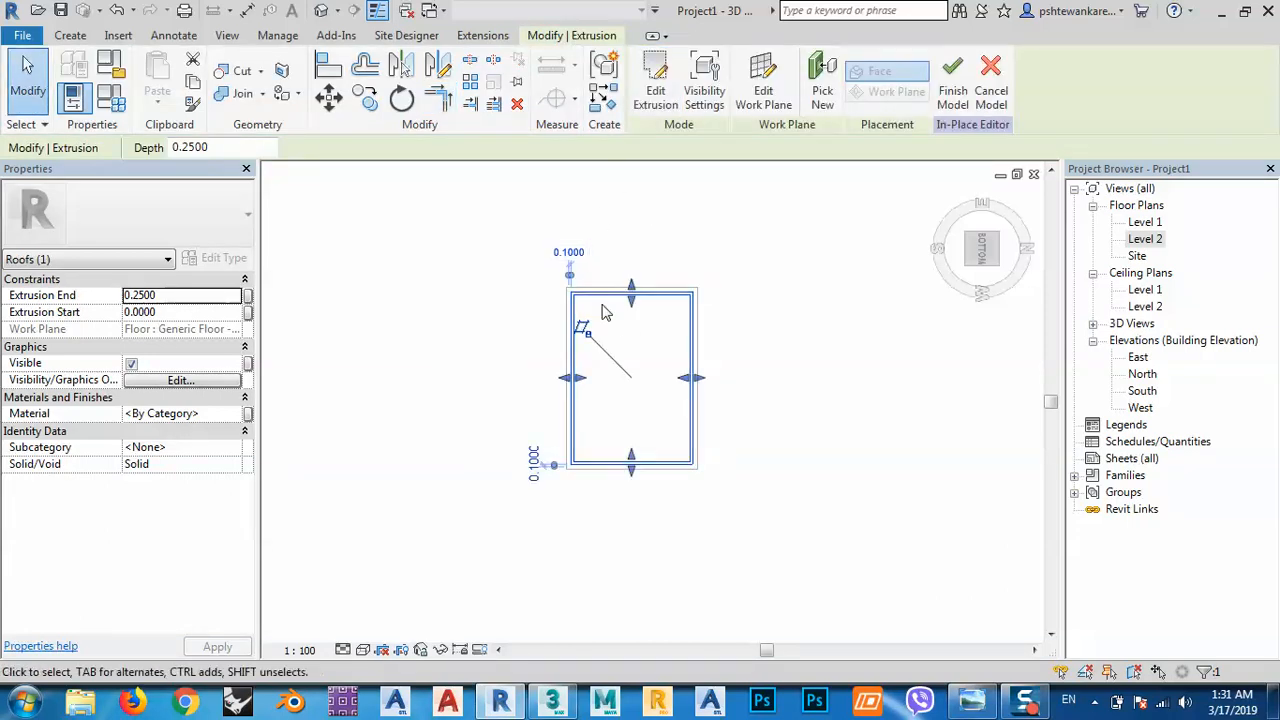
Orbit to an oblique view of the recess and switch to Shaded visual style.
scroll(603, 313, "up", 5)
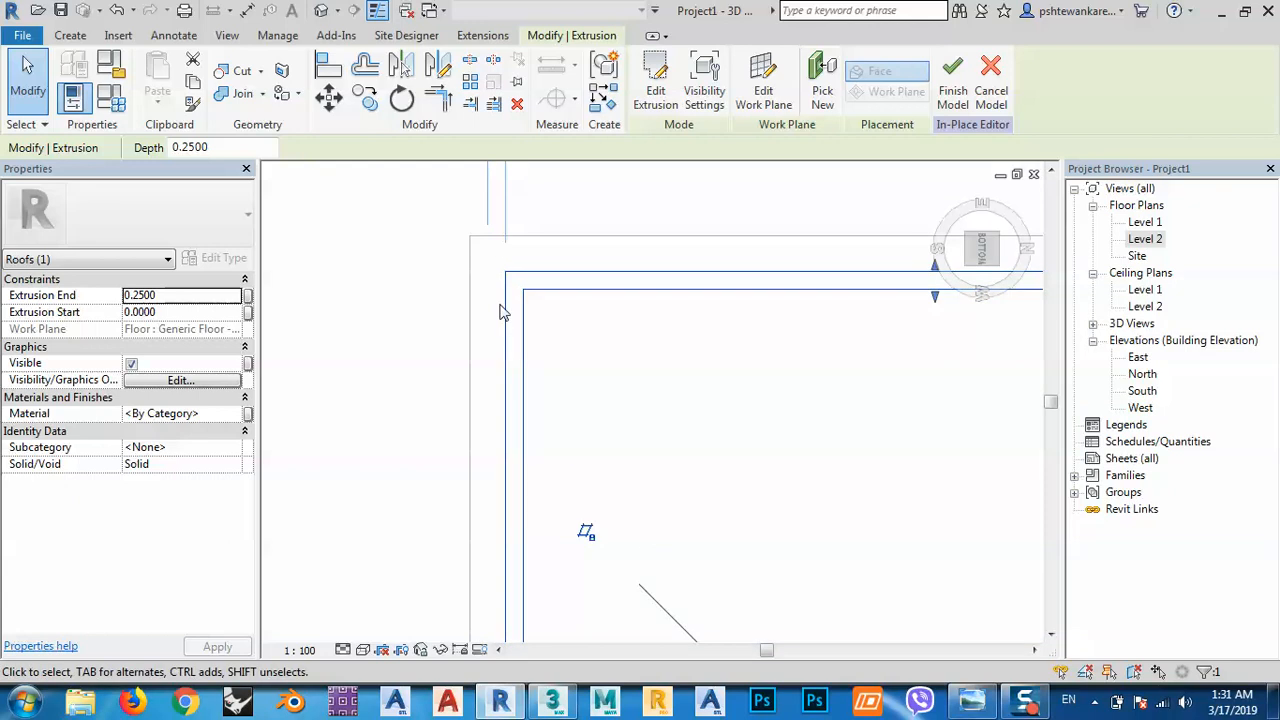
scroll(503, 313, "down", 3)
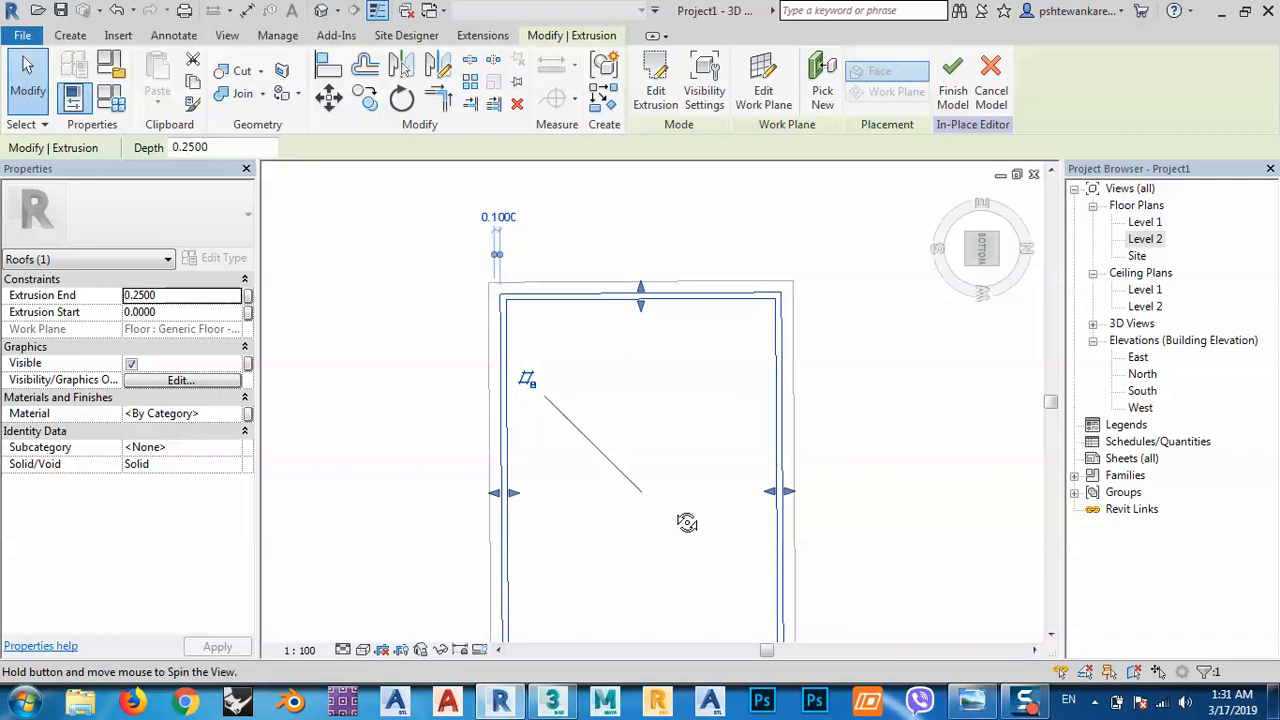
middle_click_drag(686, 520, 551, 426, "shift")
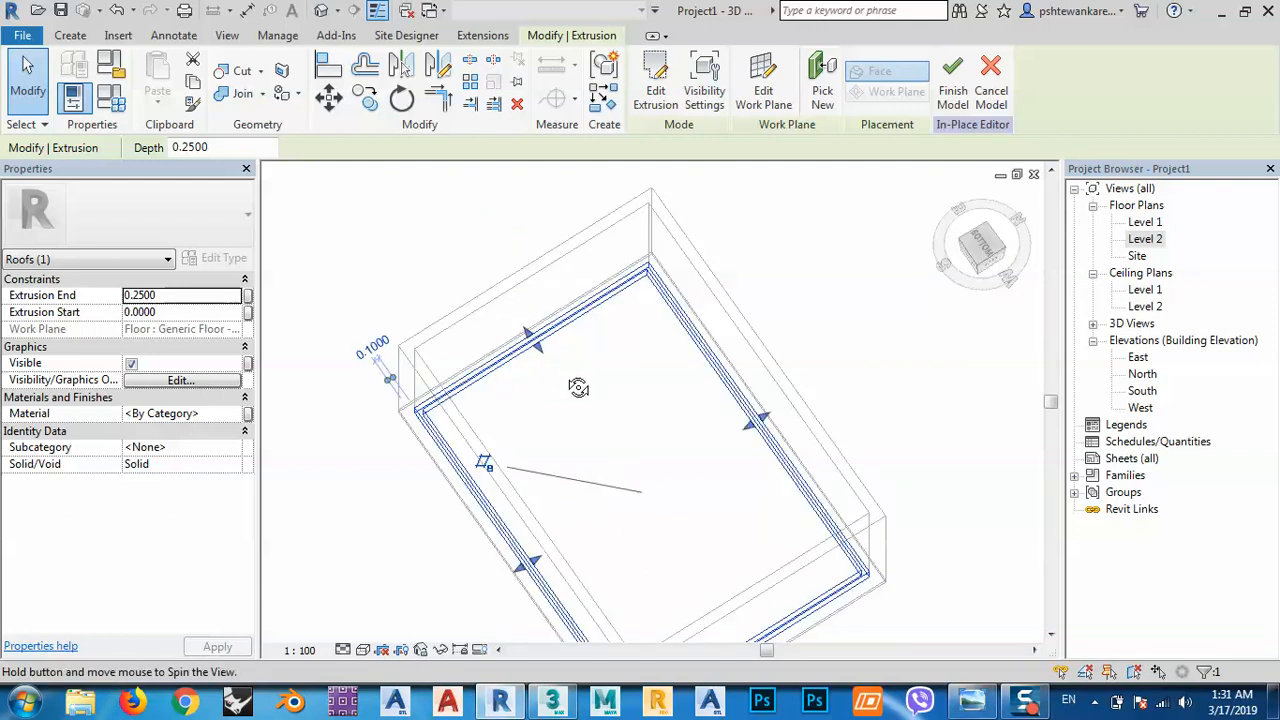
middle_click_drag(635, 338, 636, 340, "shift")
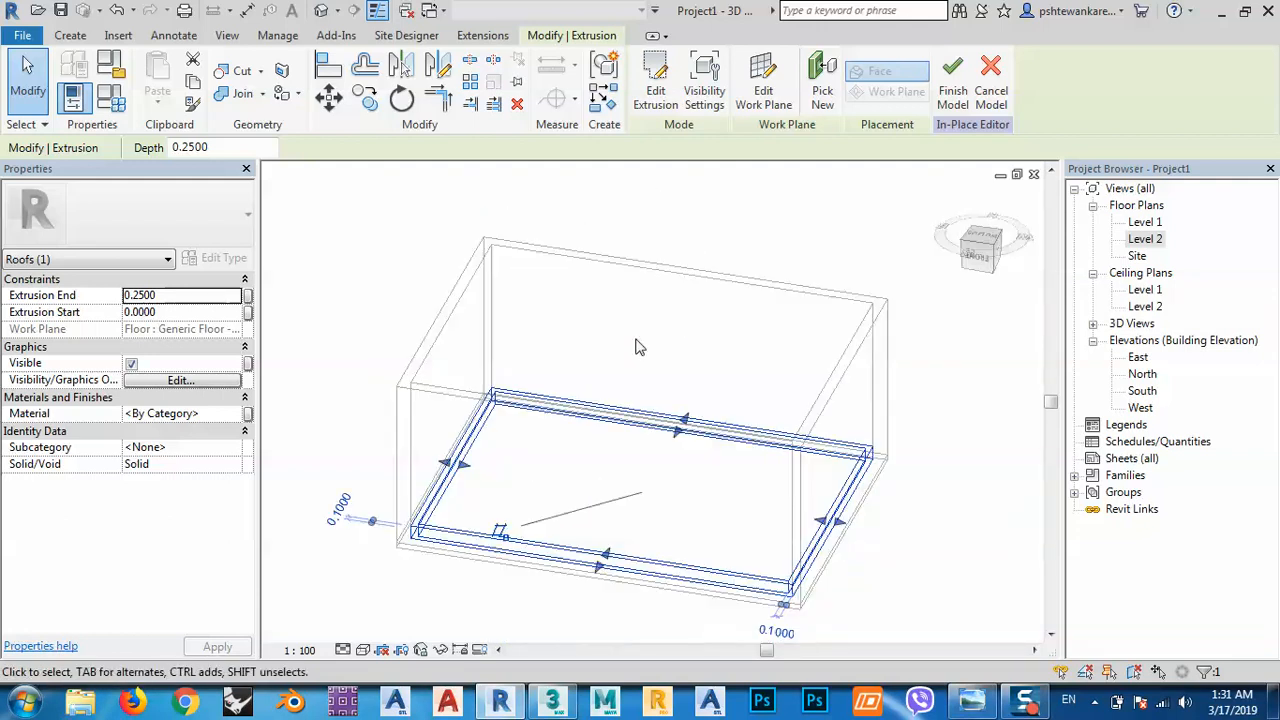
middle_click_drag(634, 437, 760, 540, "shift")
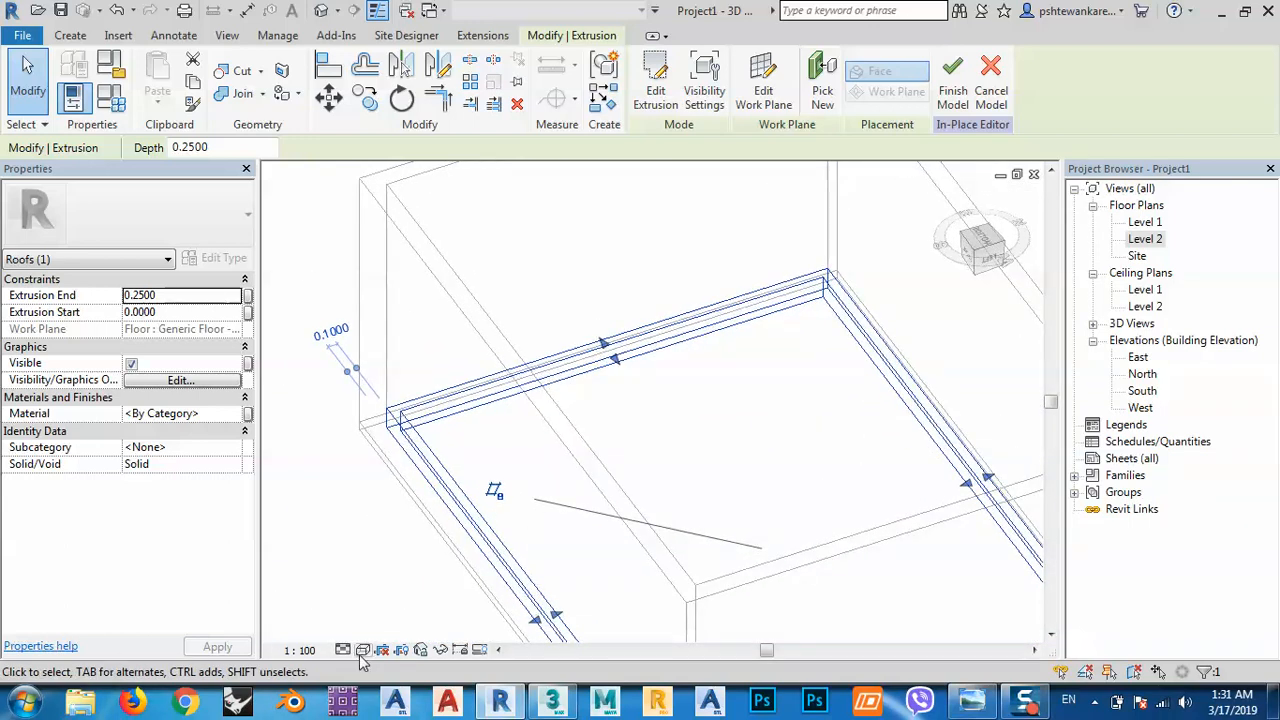
left_click(363, 650)
left_click(396, 612)
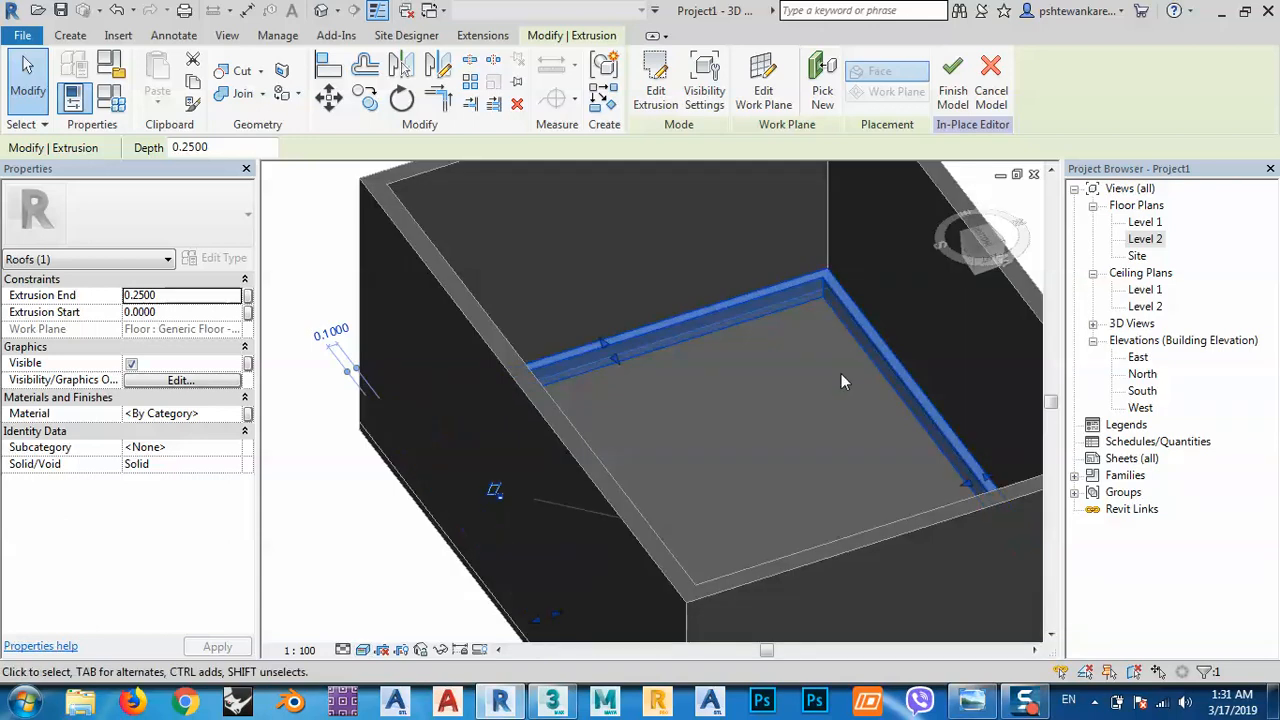
Zoom to the recess, select the ring extrusion and check its Extrusion End value.
scroll(855, 307, "up", 4)
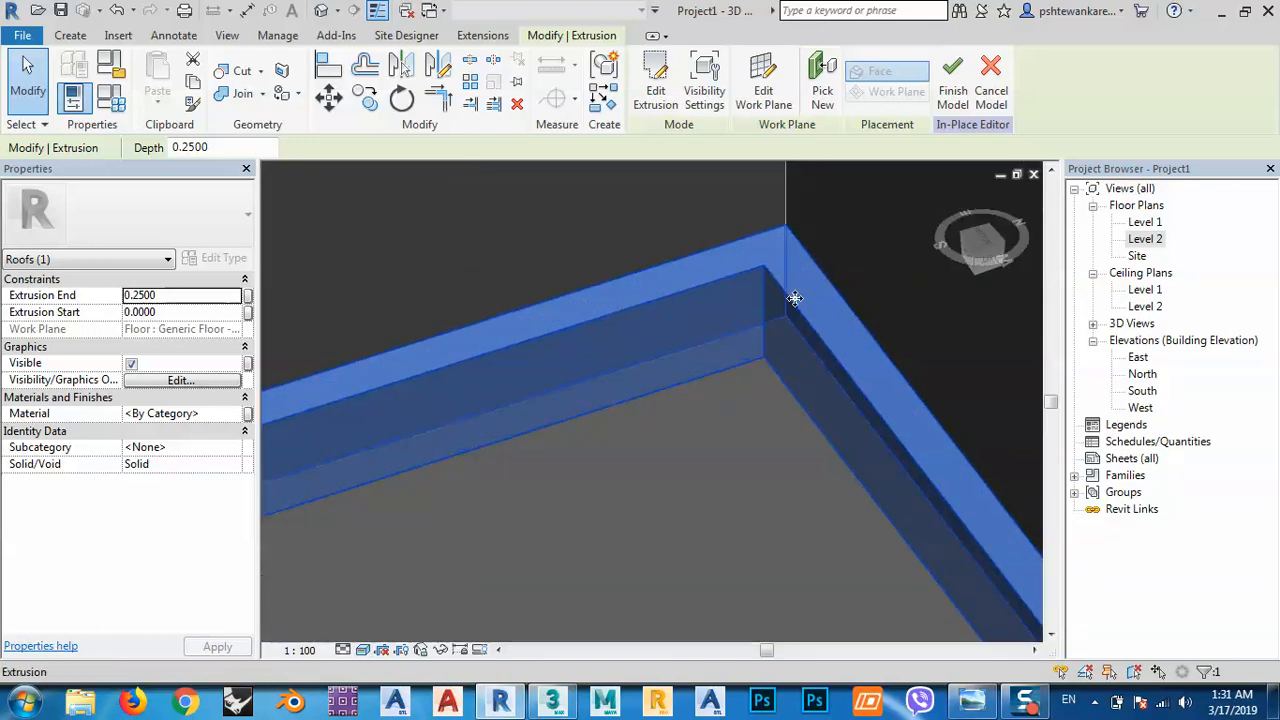
scroll(734, 369, "down", 2)
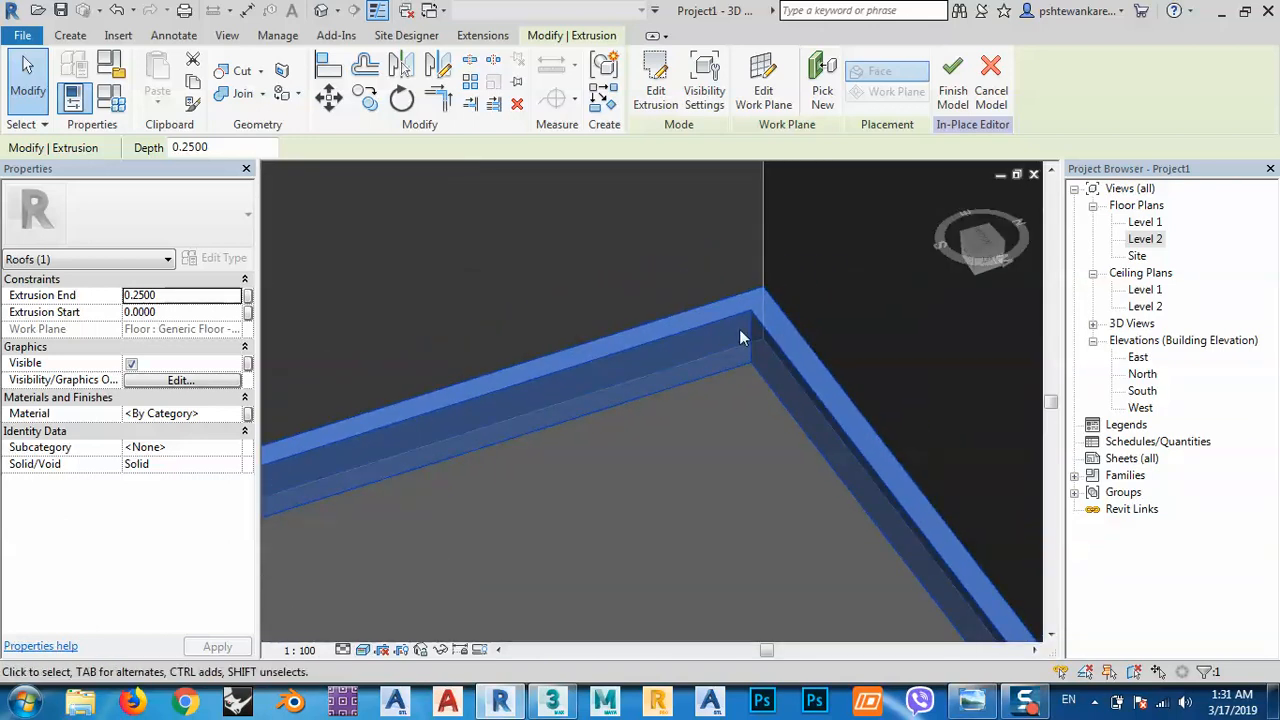
scroll(603, 330, "down", 2)
scroll(603, 331, "down", 2)
left_click(874, 267)
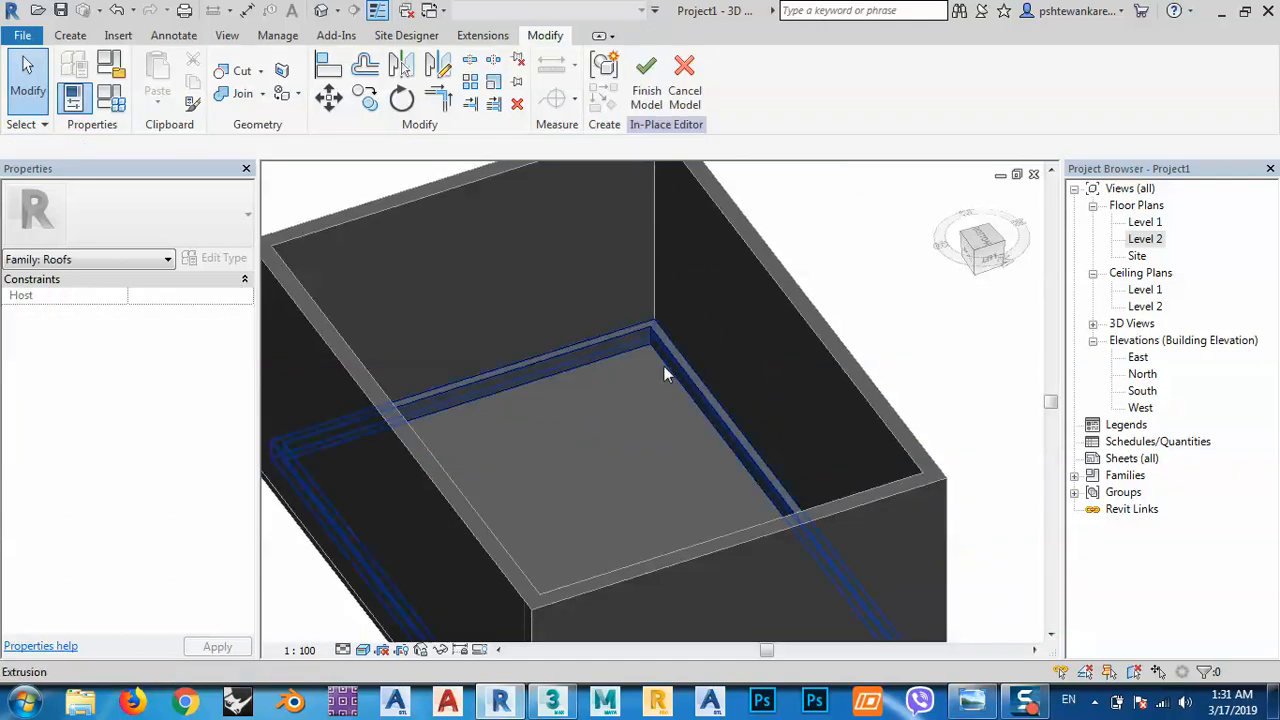
scroll(659, 330, "up", 2)
scroll(658, 321, "up", 1)
left_click(628, 320)
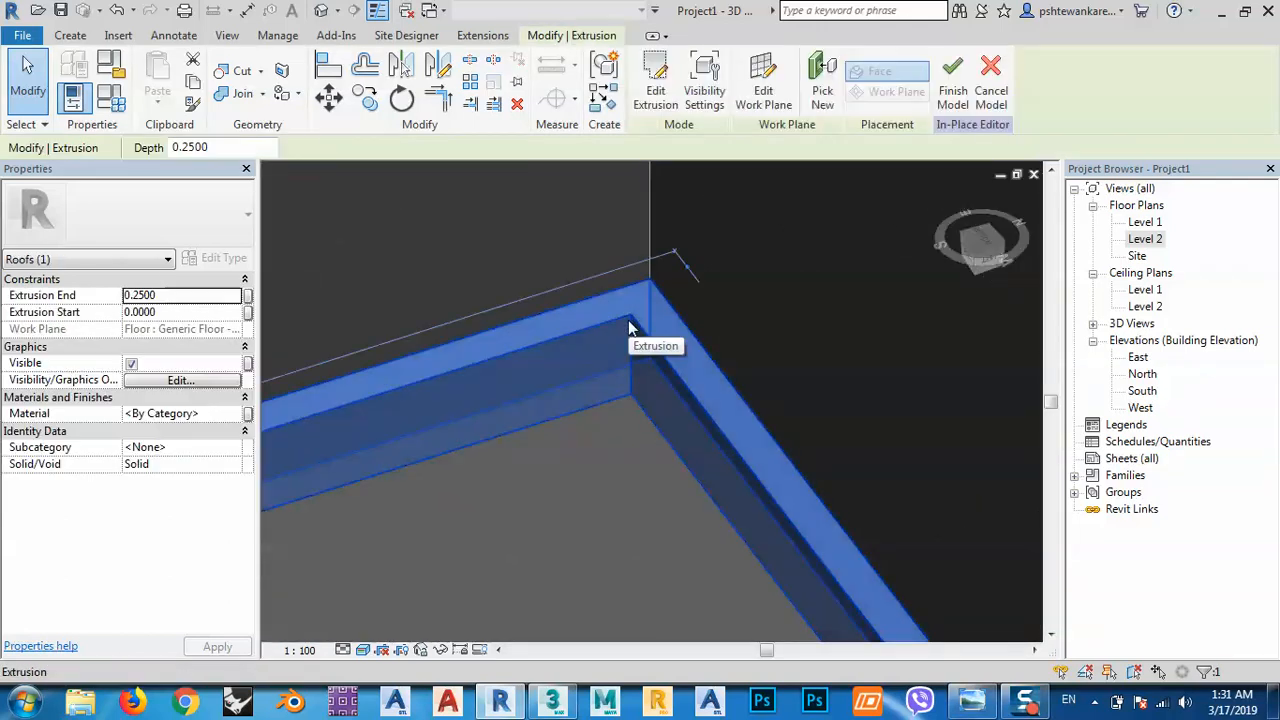
left_click(175, 296)
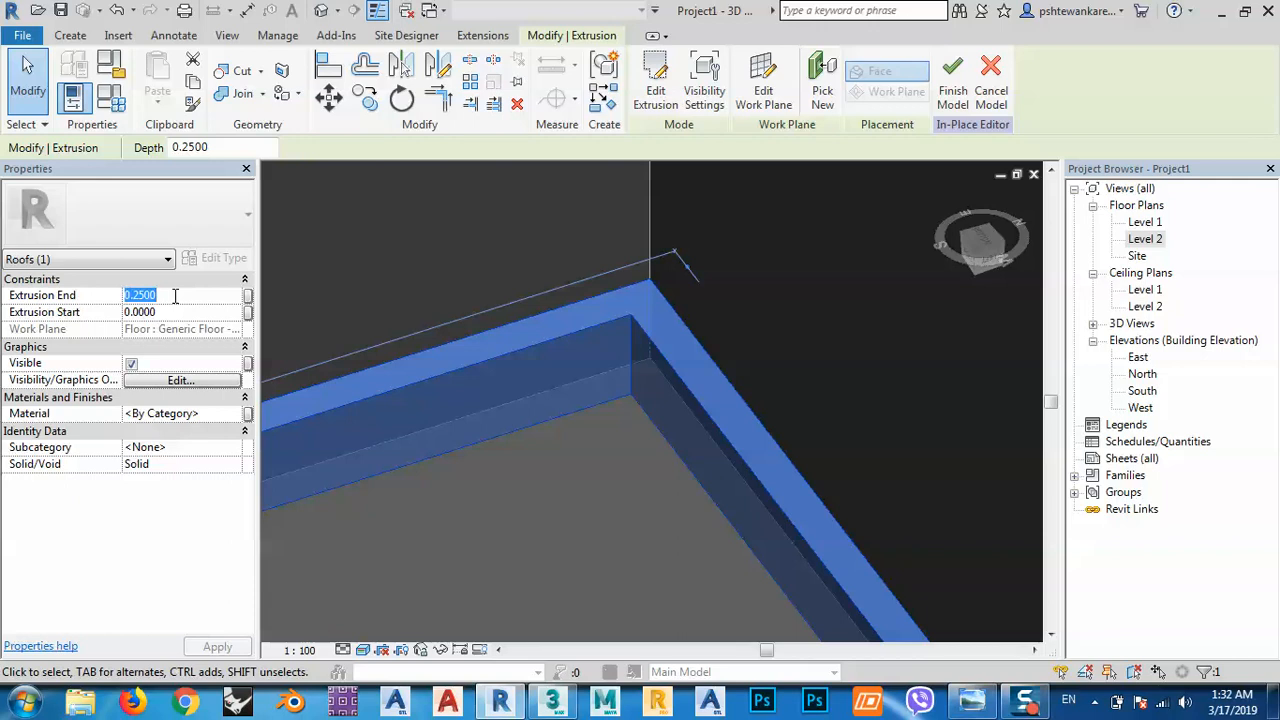
Set the ring extrusion's end to 0.1 and orbit to check the box underside.
type("0.1")
key("Return")
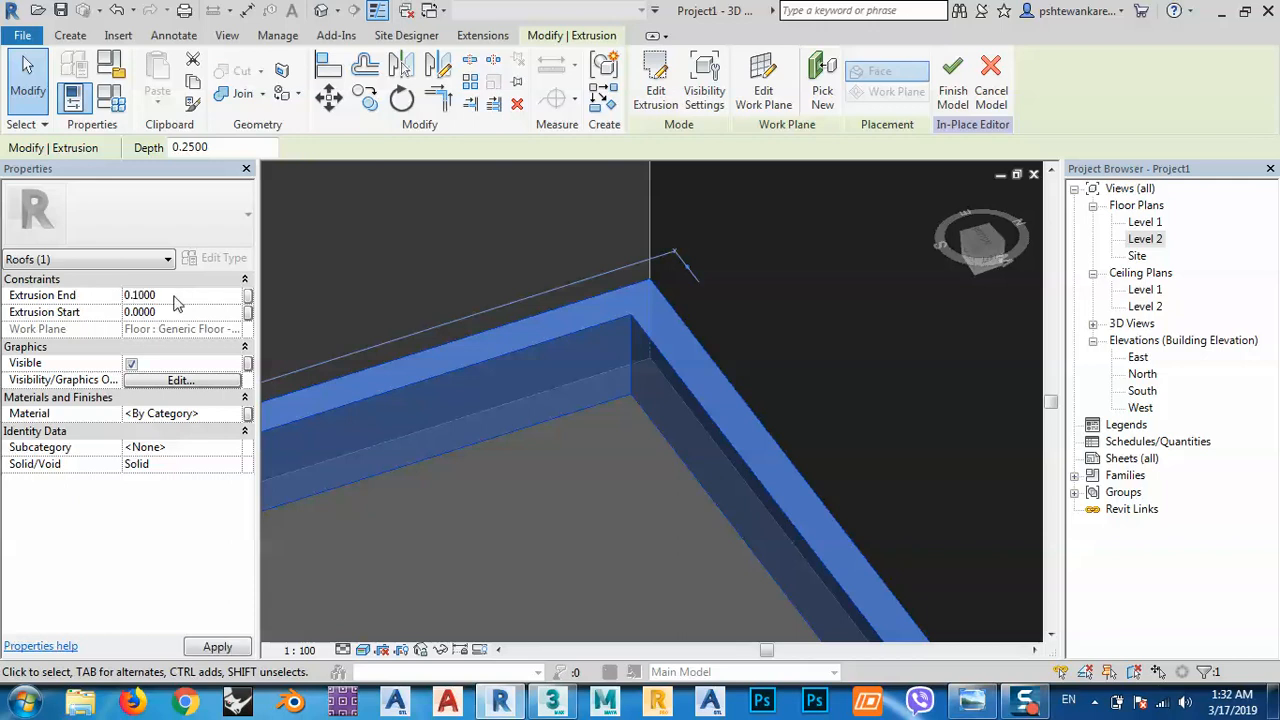
scroll(622, 378, "down", 5)
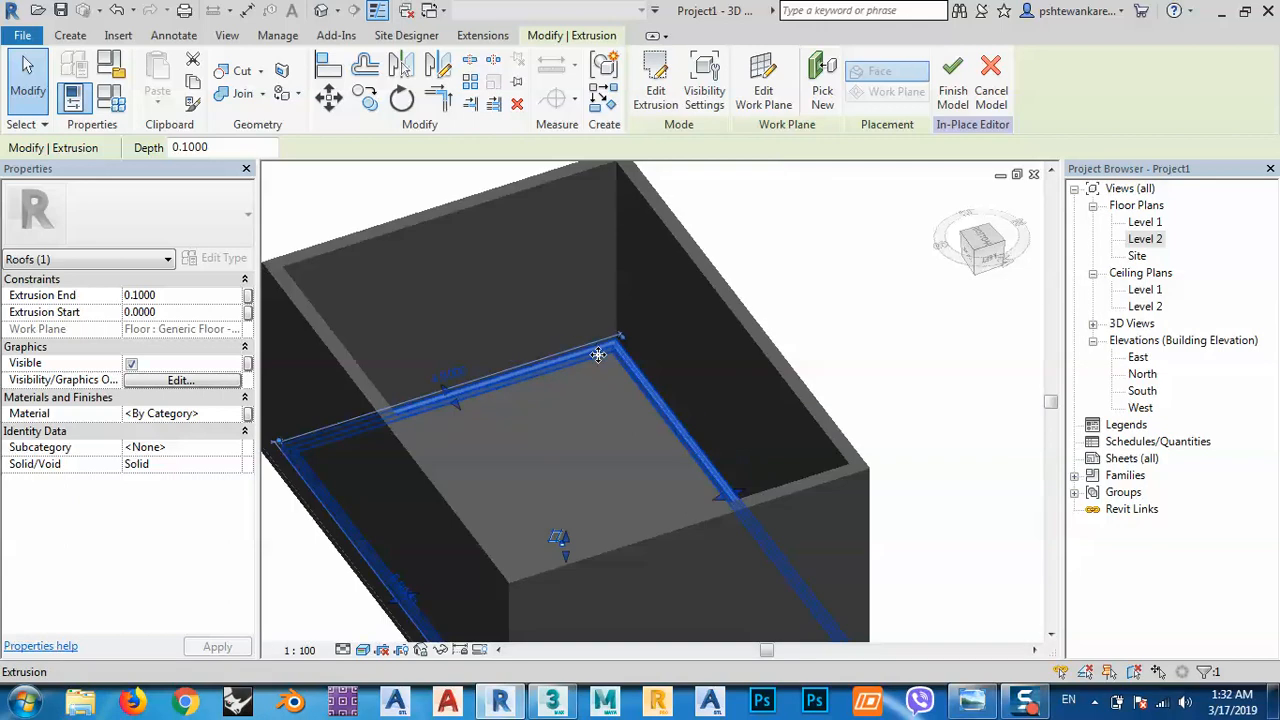
middle_click_drag(597, 354, 574, 473, "shift")
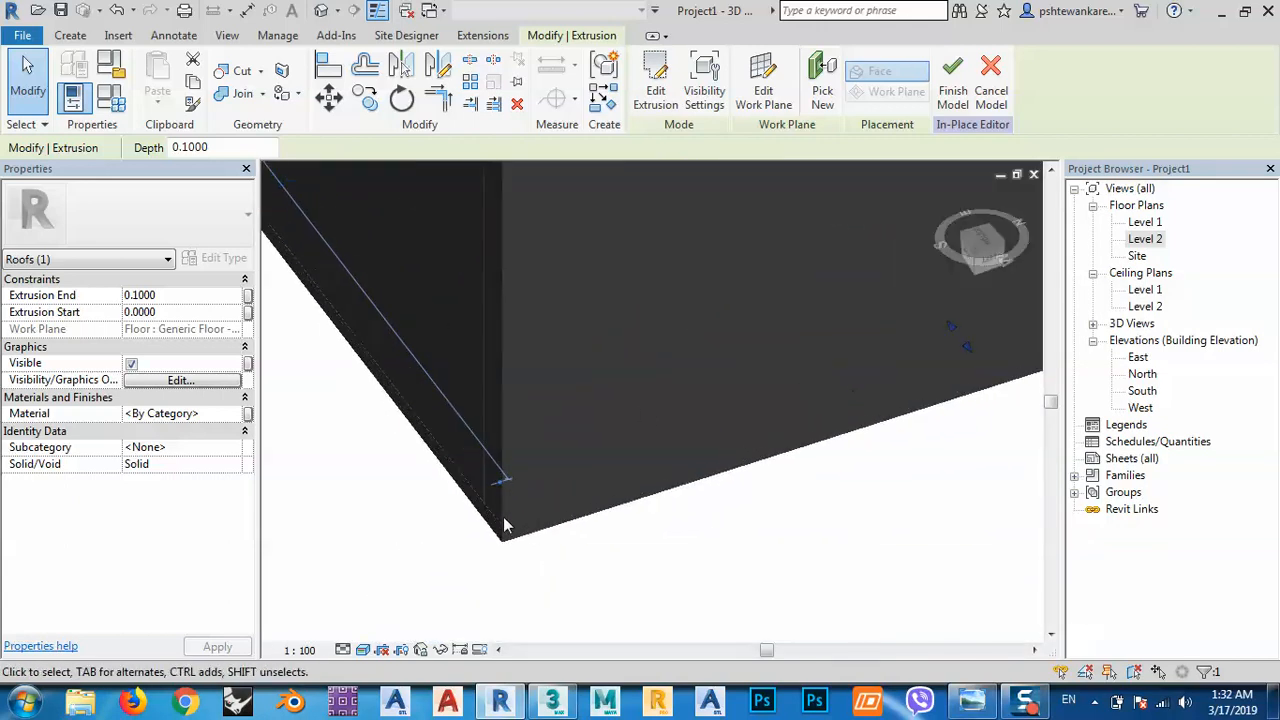
middle_click_drag(505, 527, 533, 305, "shift")
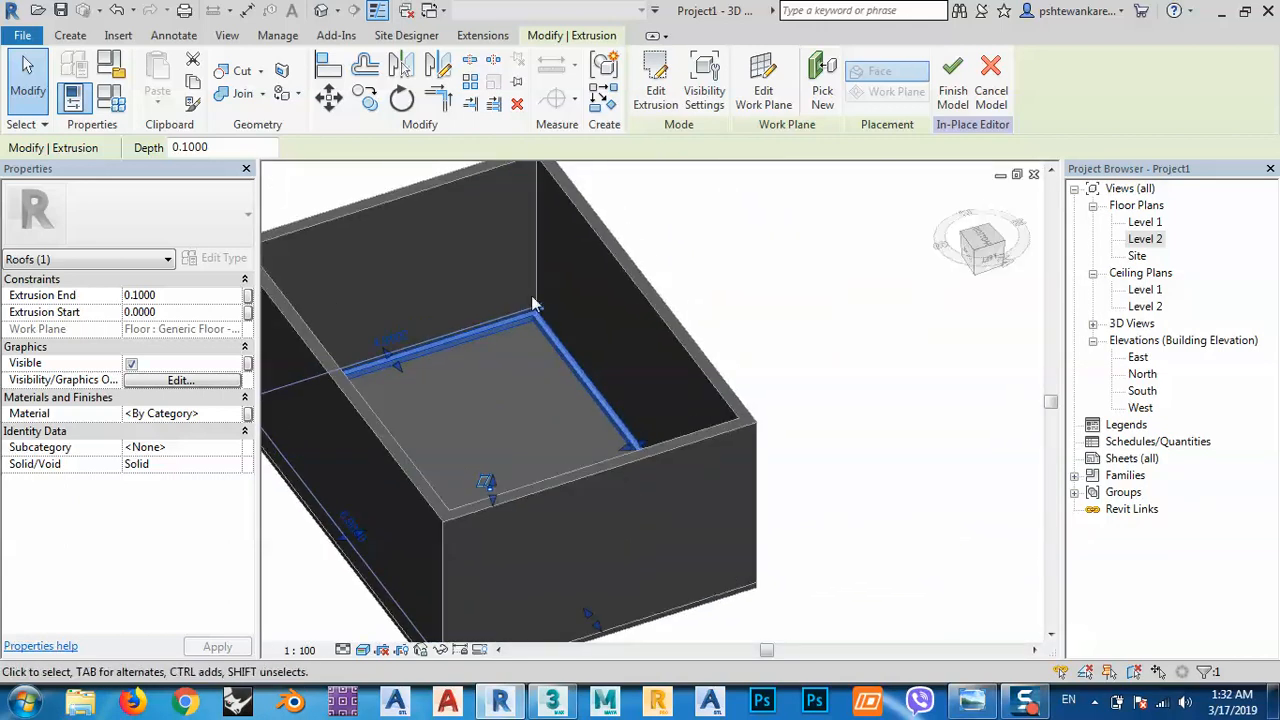
Deselect, then reselect the ring extrusion and show the Create tab's form tools.
scroll(533, 305, "up", 5)
middle_click_drag(640, 380, 655, 405)
left_click(907, 258)
scroll(555, 384, "up", 2)
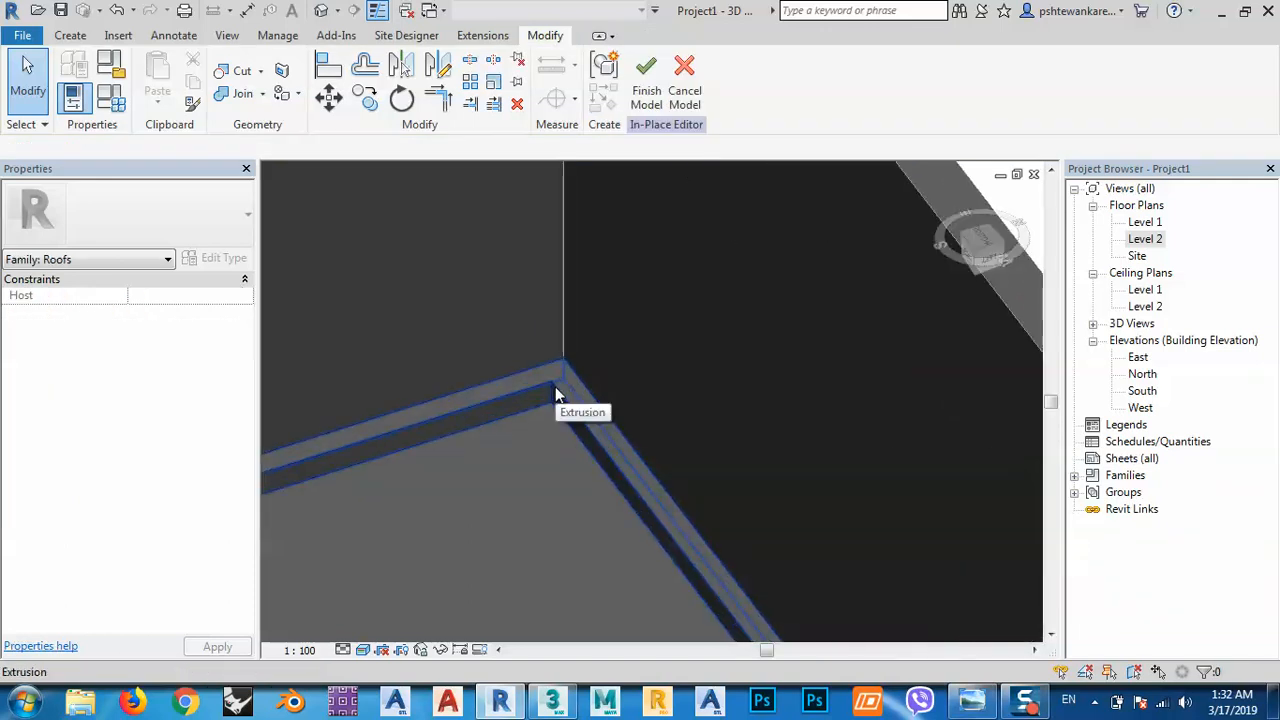
left_click(555, 393)
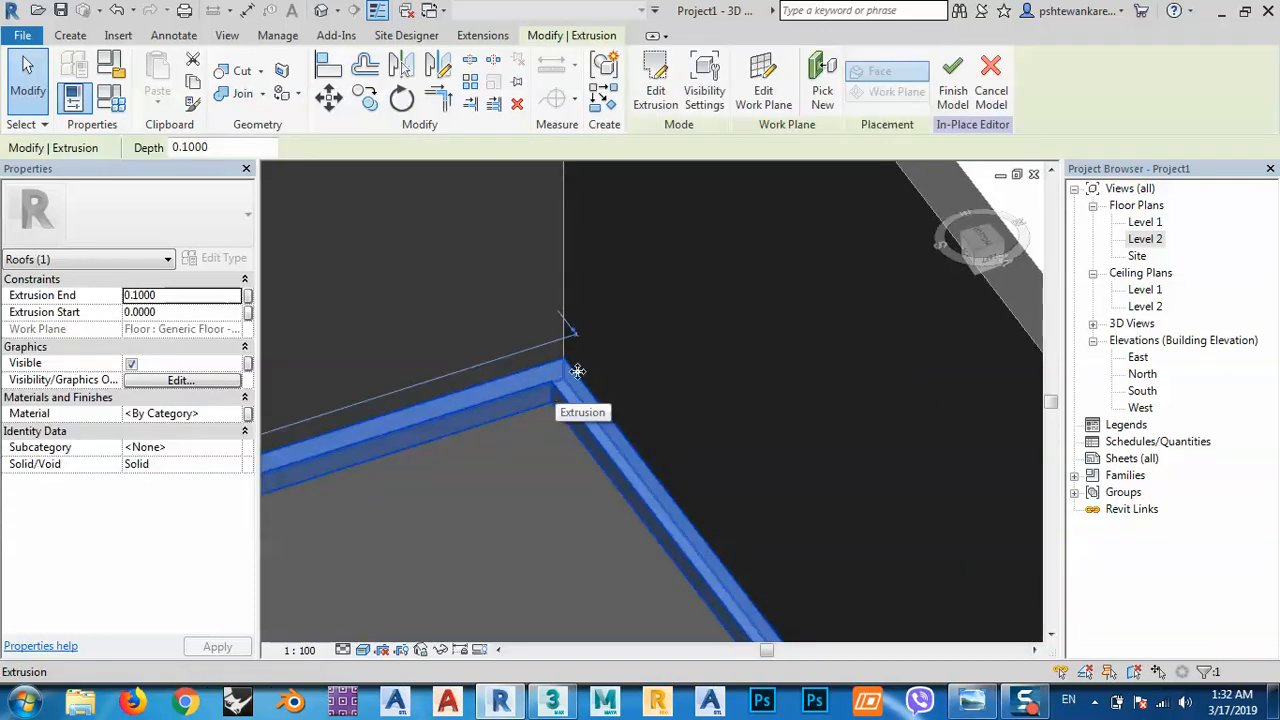
left_click(70, 35)
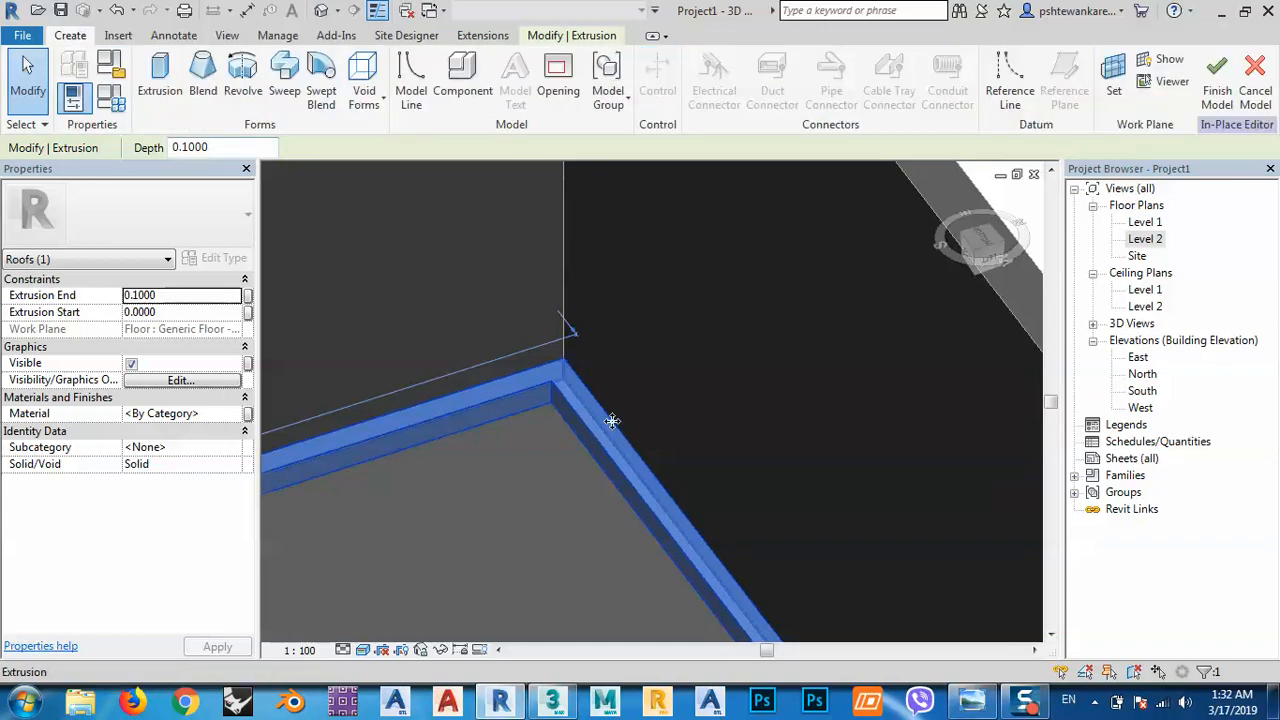
Set the roof face as the work plane.
left_click(1116, 72)
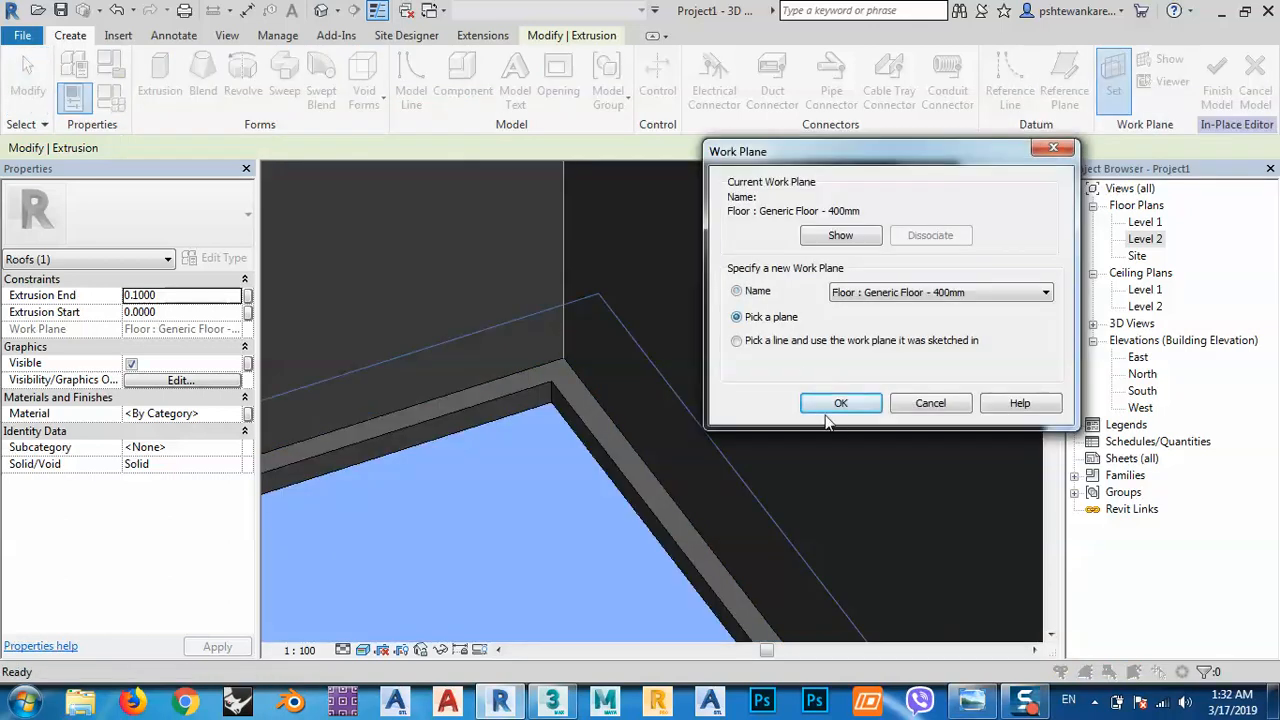
left_click(828, 410)
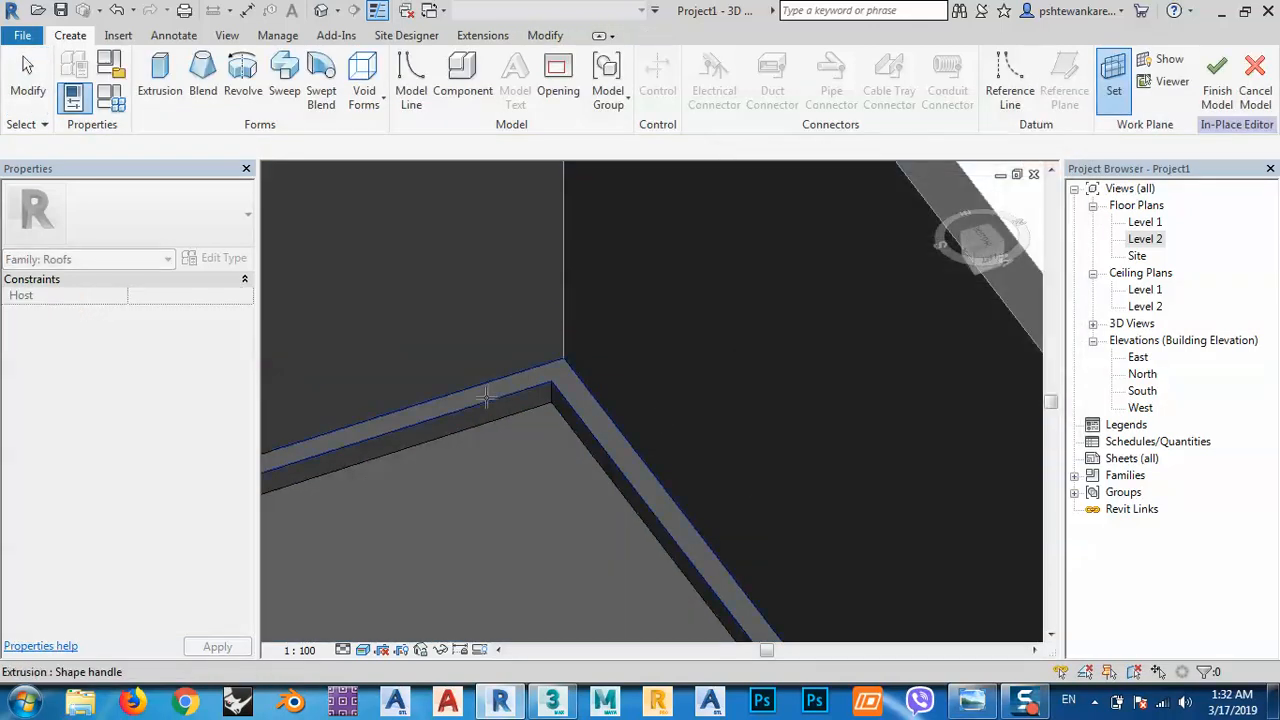
left_click(486, 397)
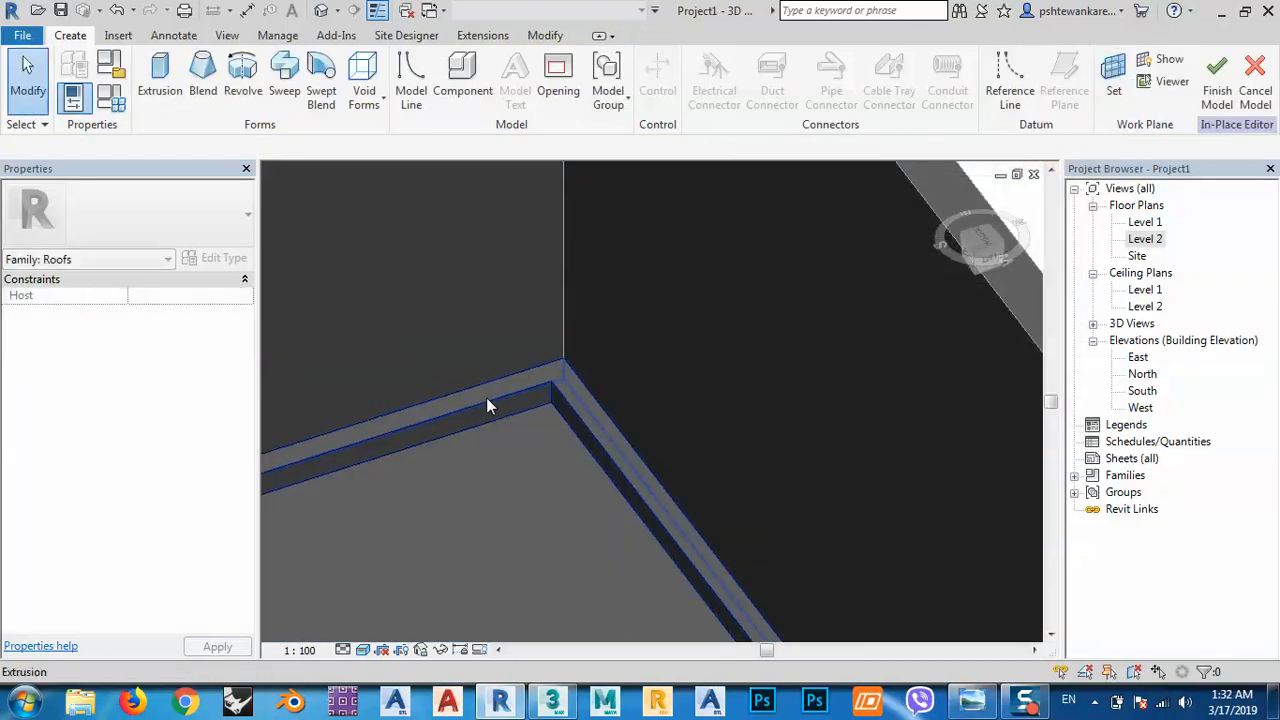
View the roof from the Bottom in Wireframe visual style.
left_click(980, 242)
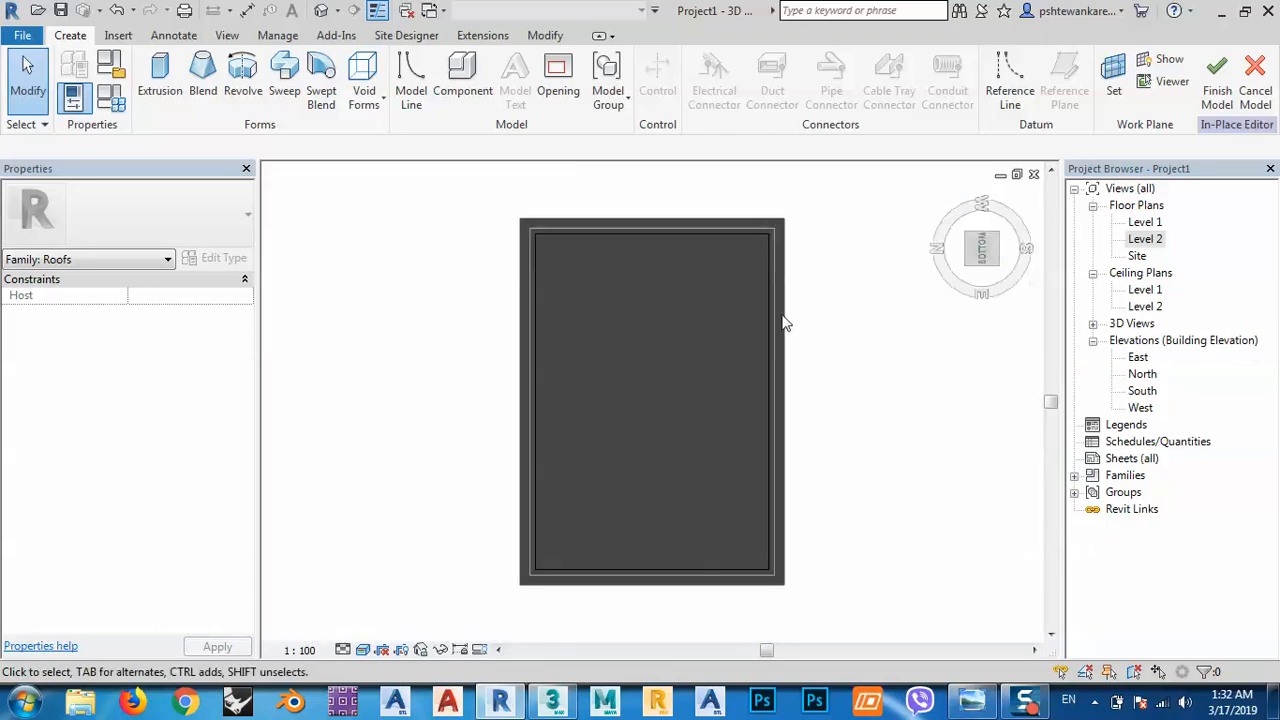
left_click(362, 650)
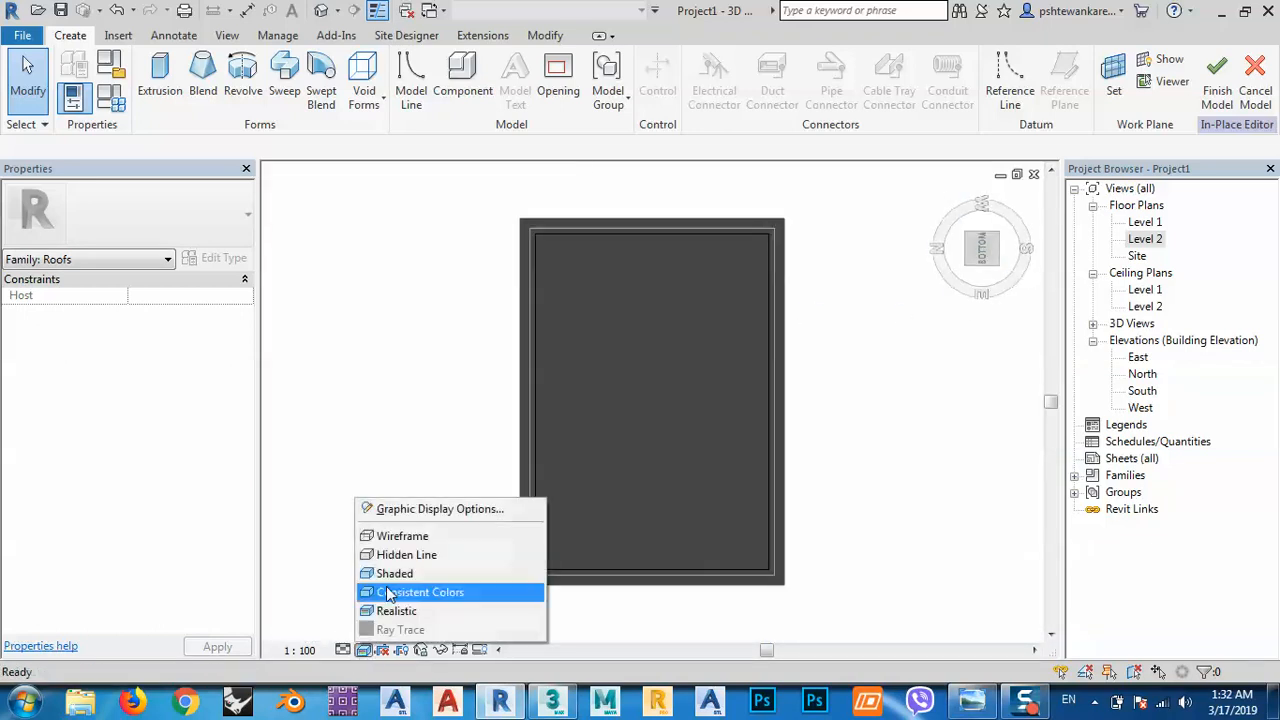
left_click(395, 531)
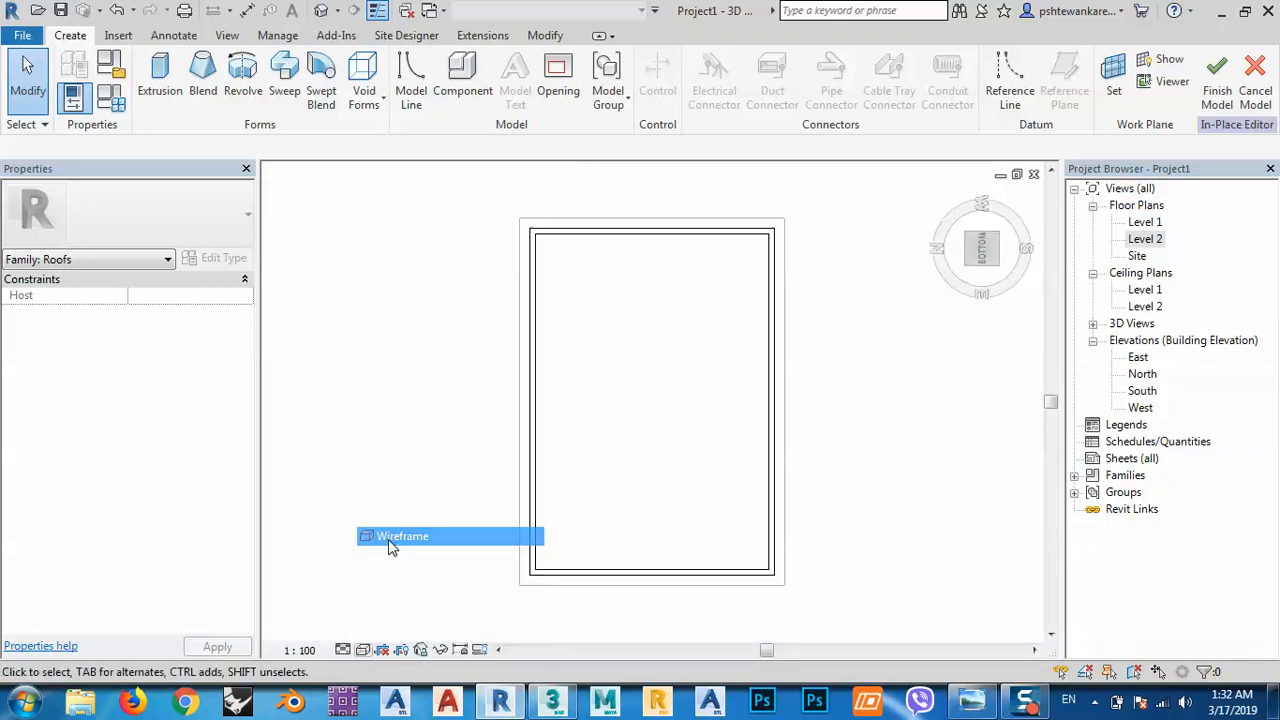
left_click(160, 80)
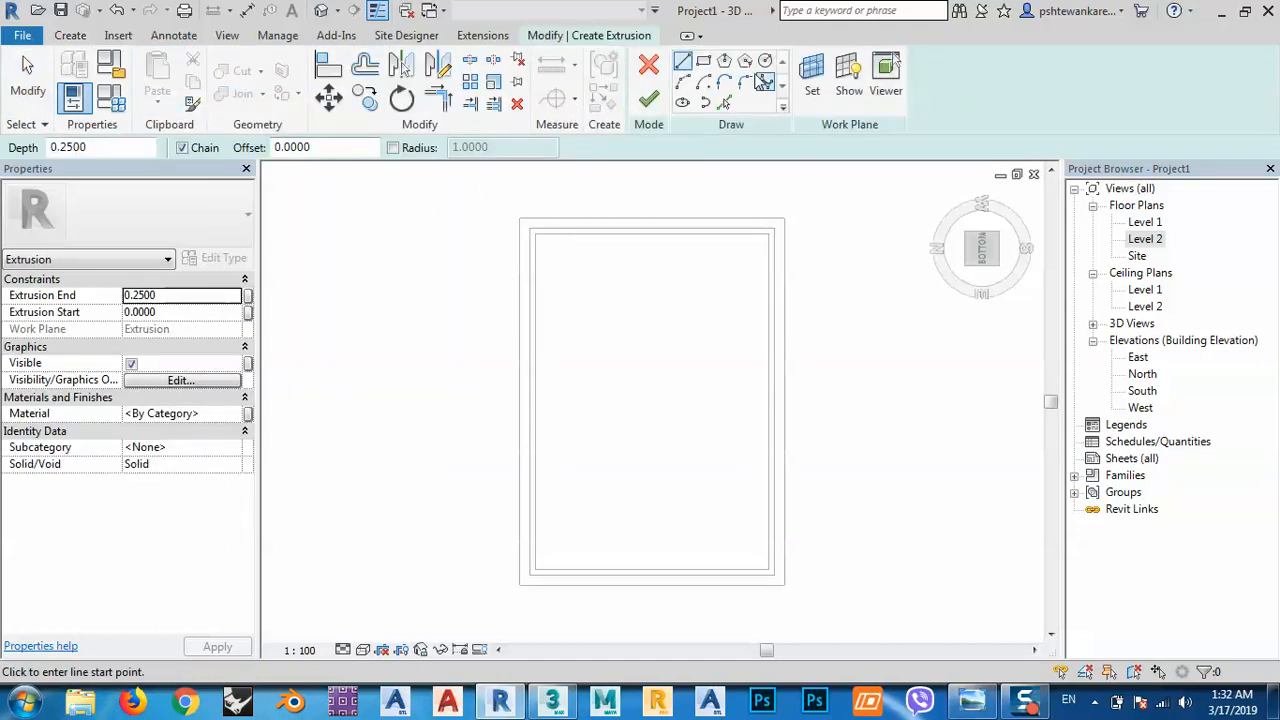
Trace the top, left, bottom and right wall edges as extrusion sketch lines.
left_click(724, 102)
scroll(535, 235, "up", 2)
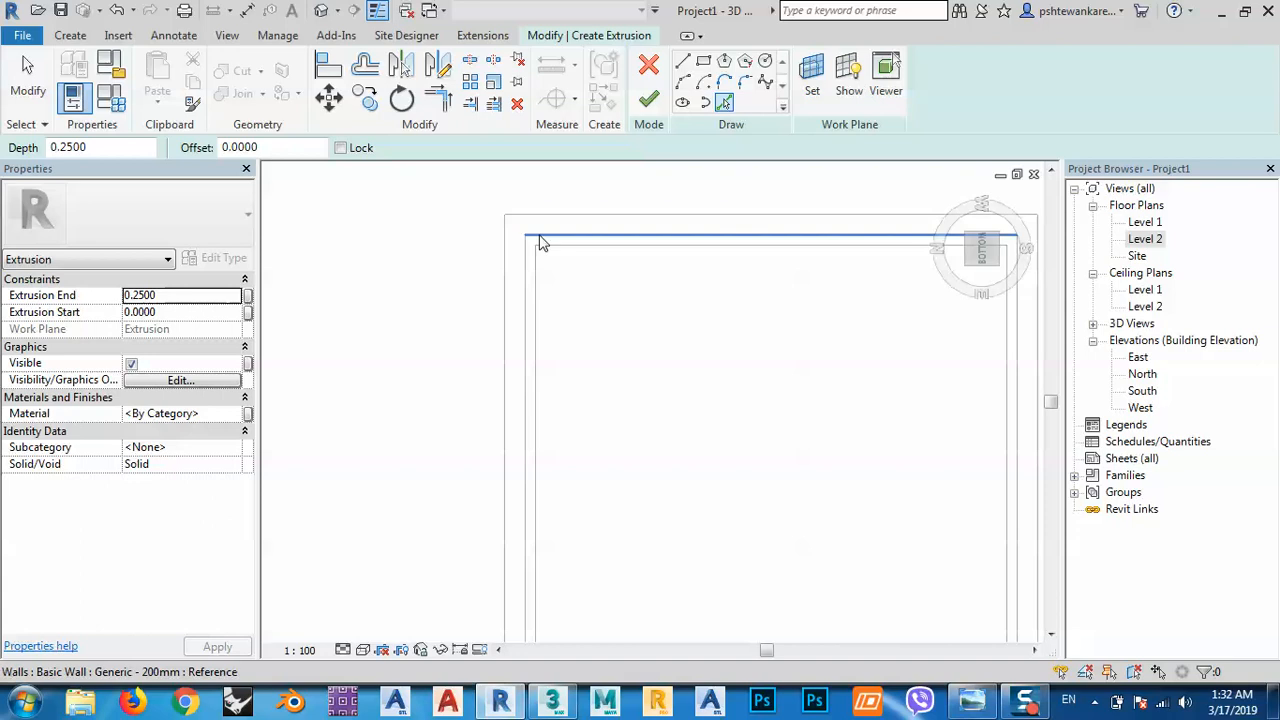
left_click(540, 240)
left_click(518, 290)
scroll(490, 186, "down", 2)
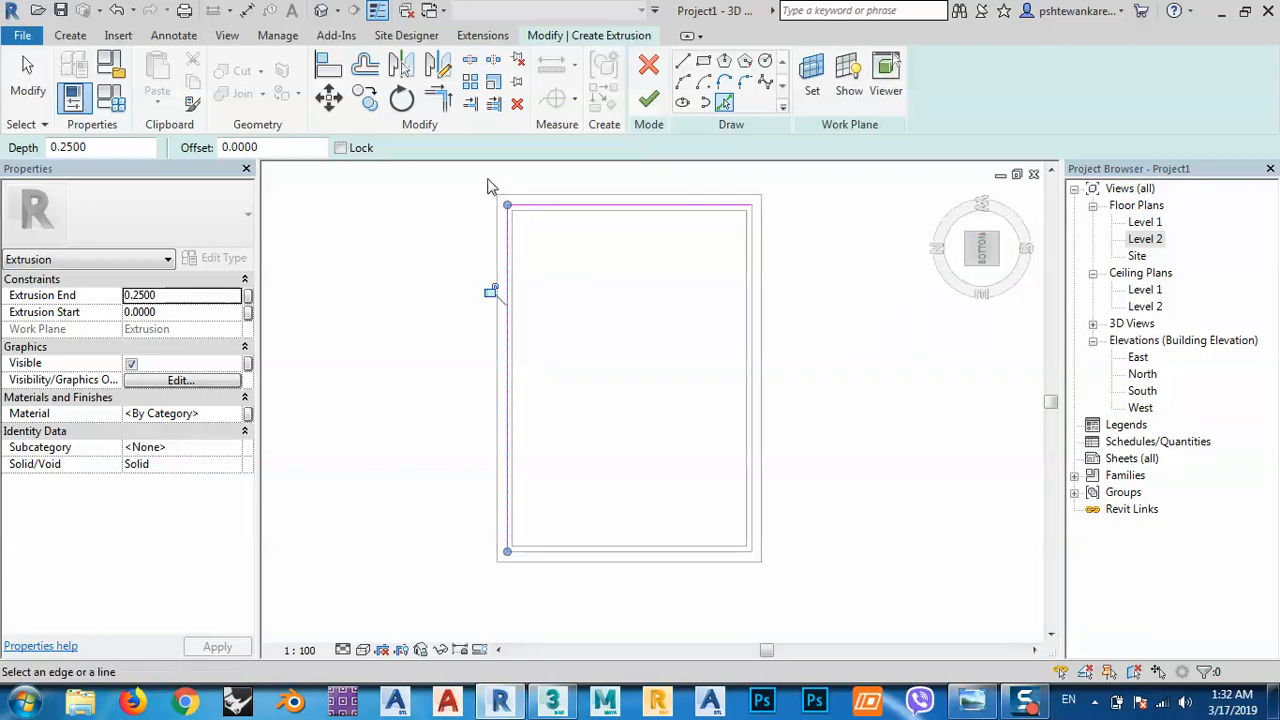
scroll(755, 552, "up", 2)
left_click(757, 540)
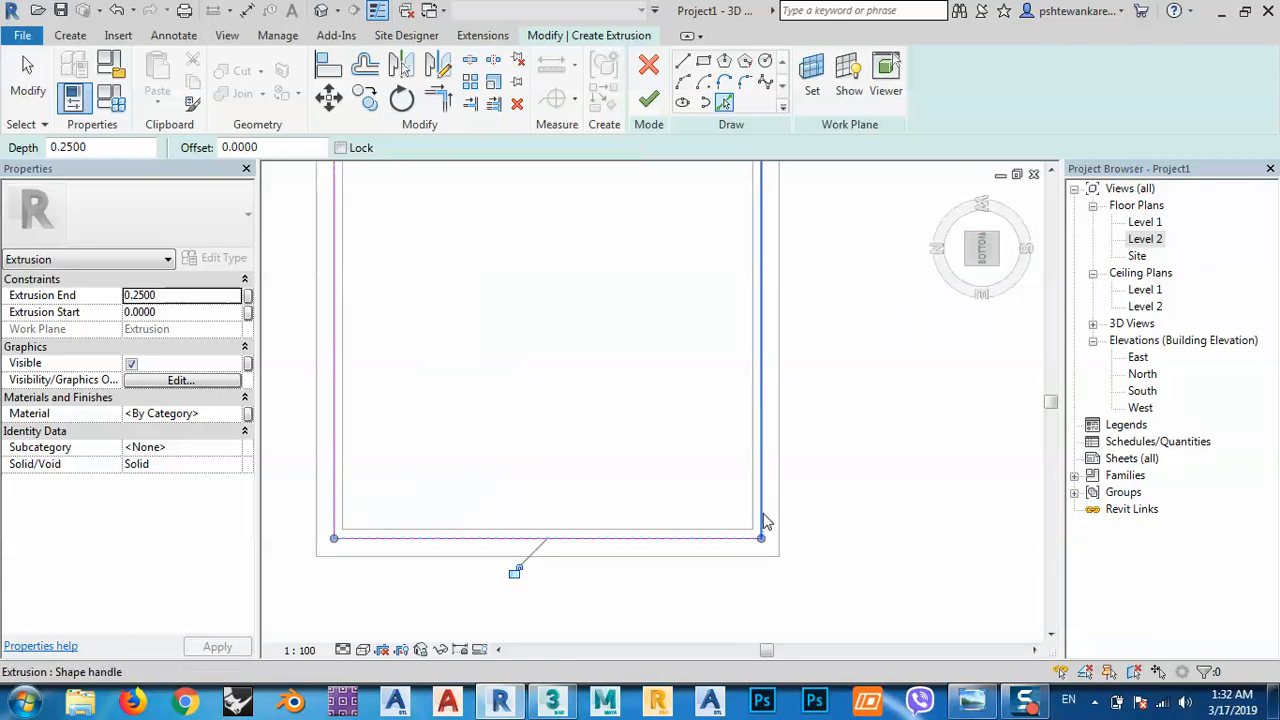
left_click(765, 521)
scroll(694, 551, "down", 2)
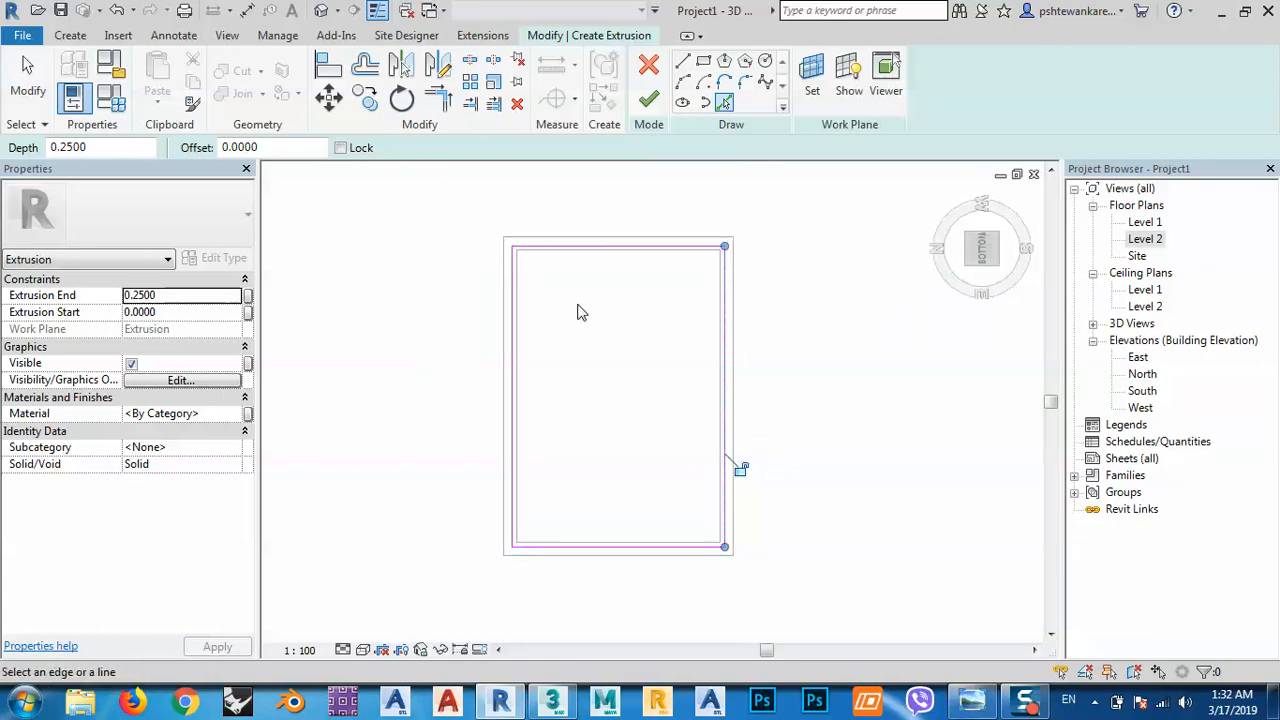
Add lines offset 0.5 inside the left, top, right and bottom edges.
left_click(274, 145)
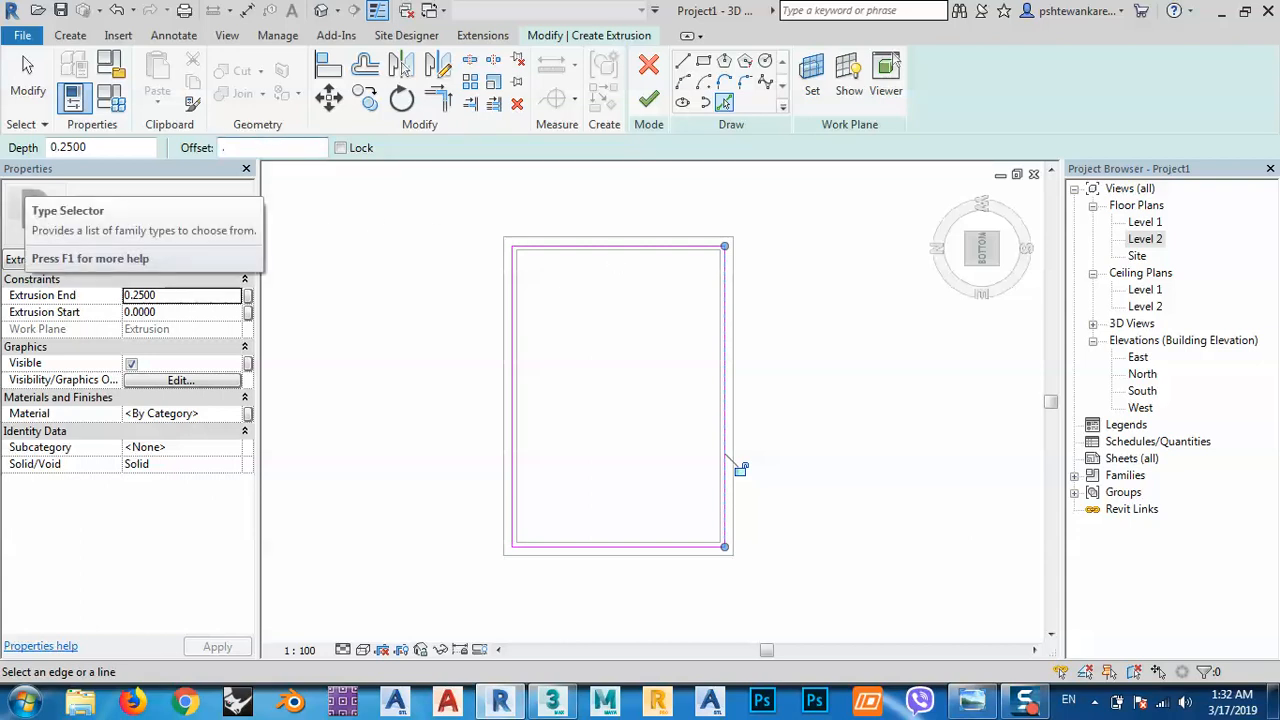
key("Return")
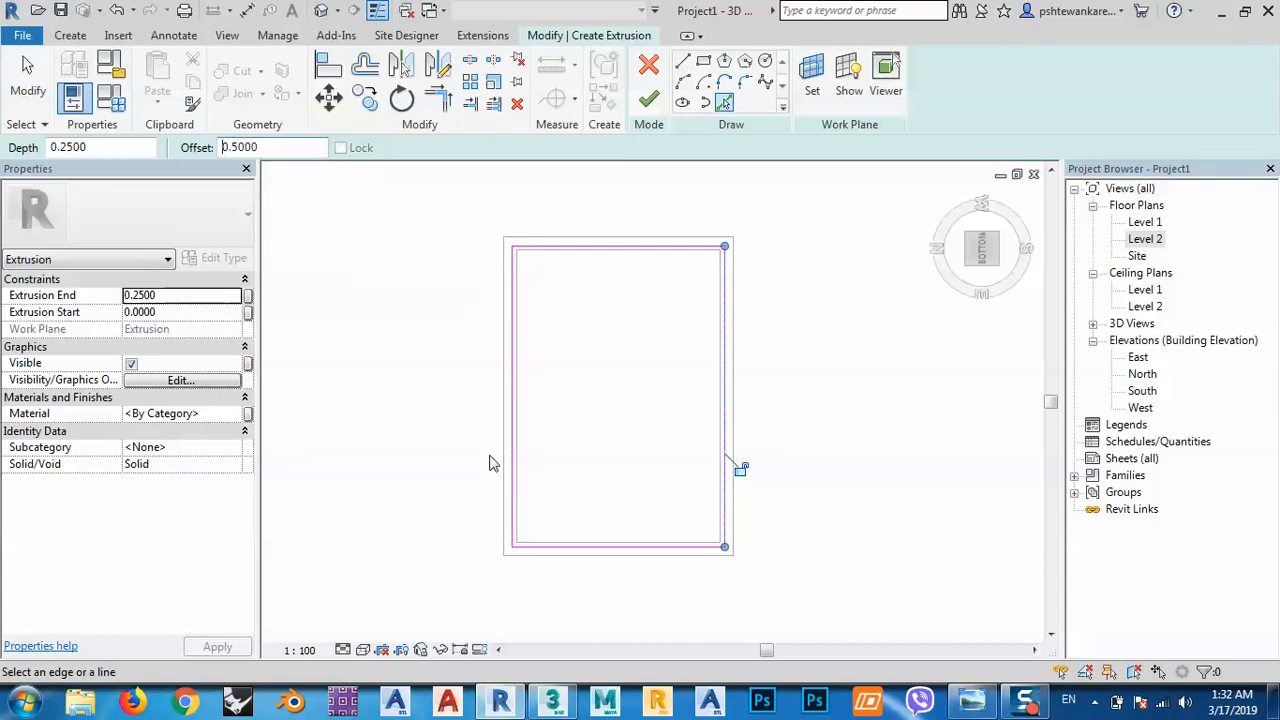
left_click(516, 384)
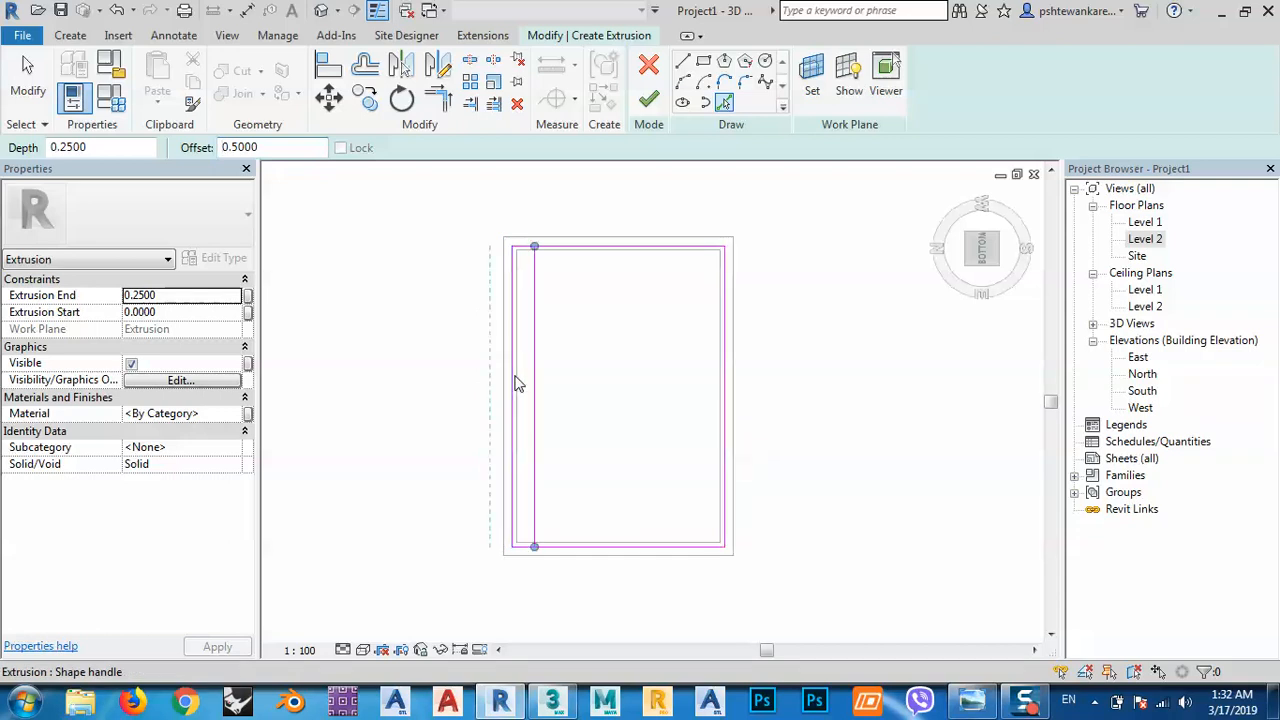
left_click(585, 255)
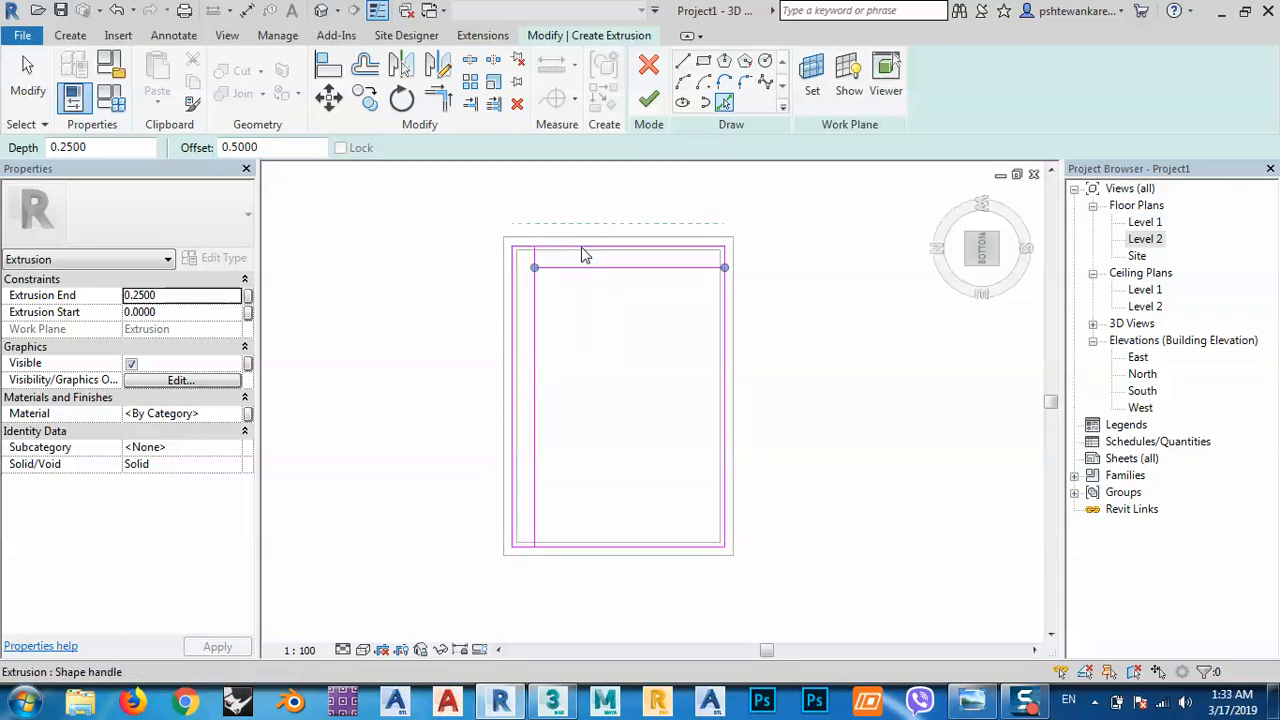
left_click(726, 357)
left_click(585, 559)
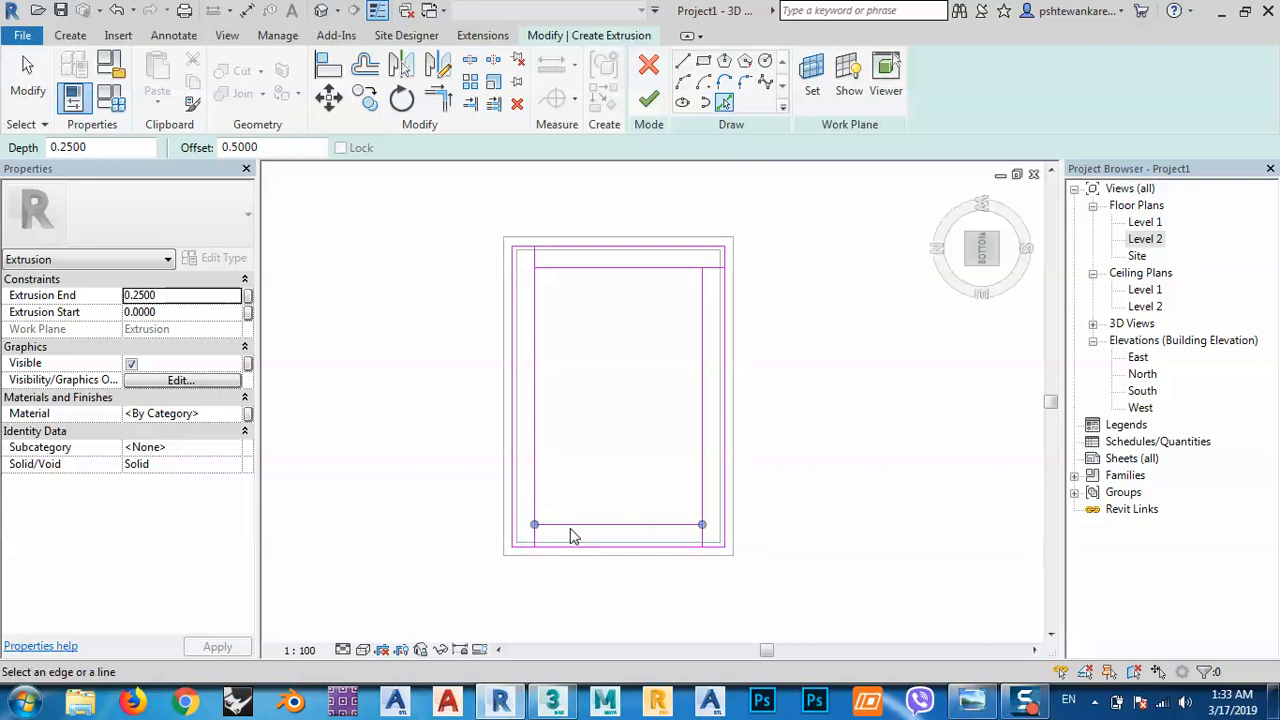
scroll(587, 524, "up", 2)
mouse_move(583, 523)
middle_mouse_down()
mouse_move(614, 529)
mouse_move(609, 443)
middle_mouse_up()
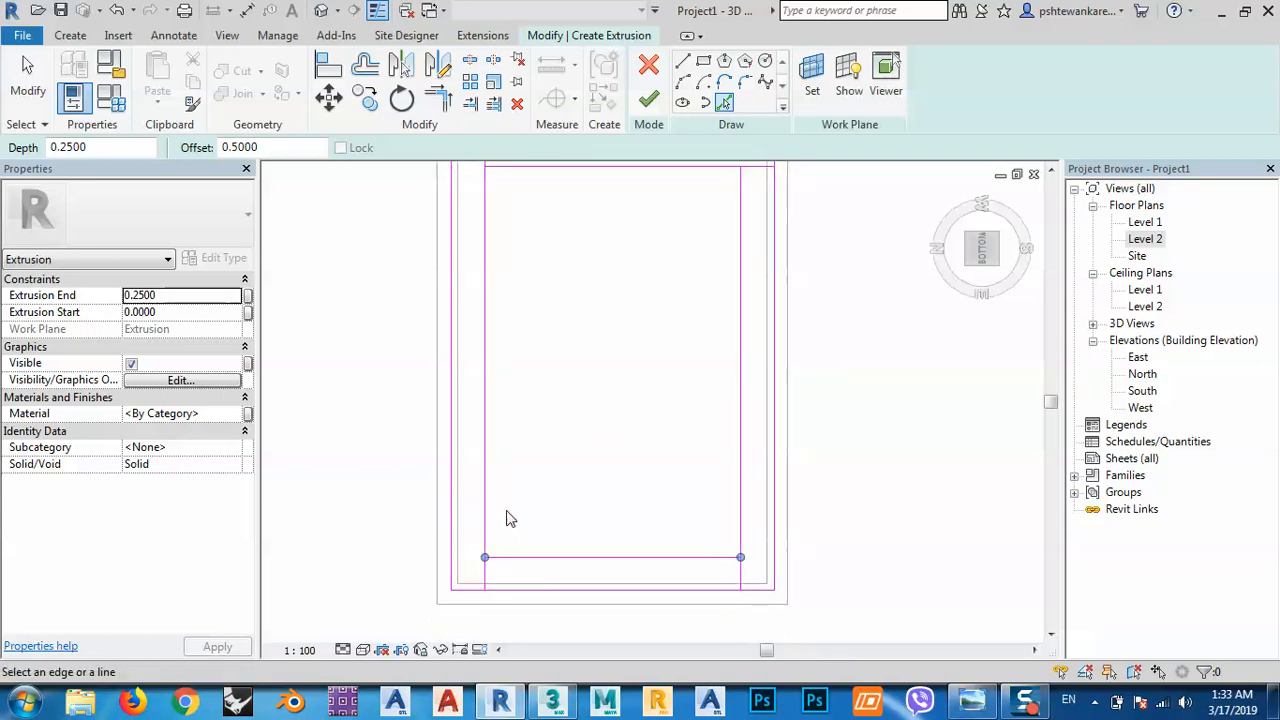
middle_click_drag(509, 517, 491, 563)
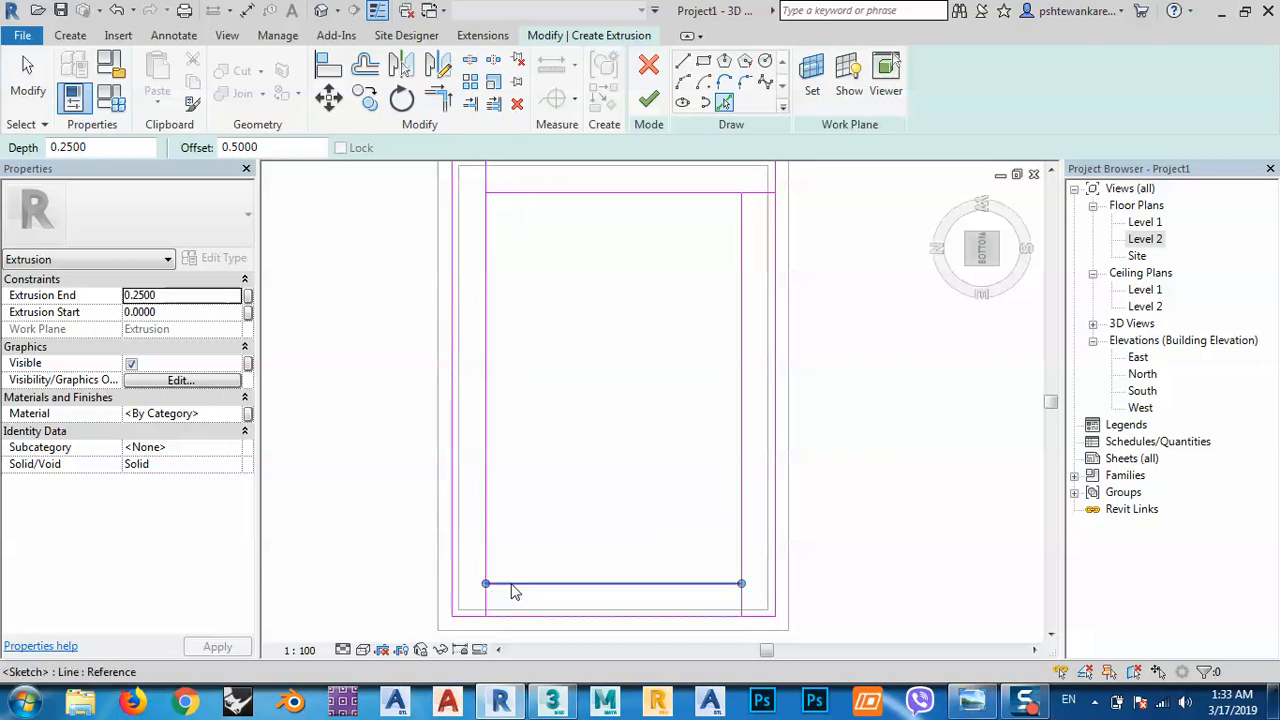
middle_click_drag(488, 595, 479, 616)
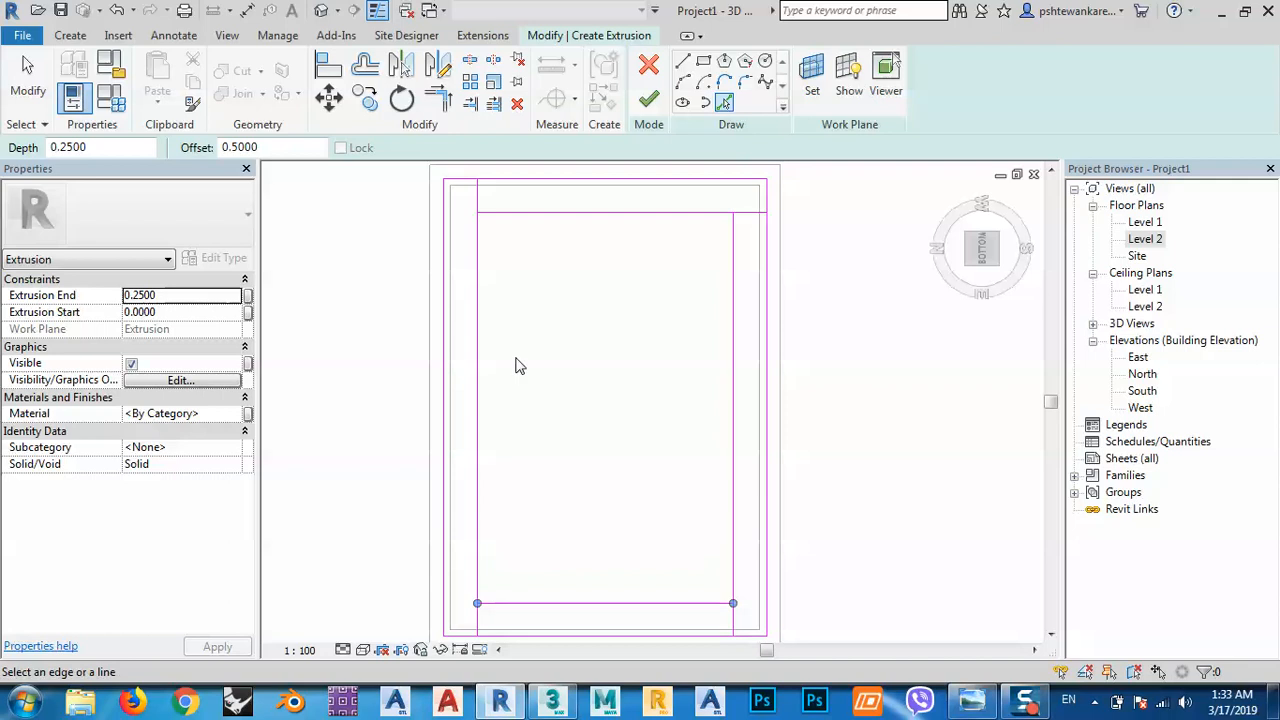
middle_click_drag(506, 590, 493, 538)
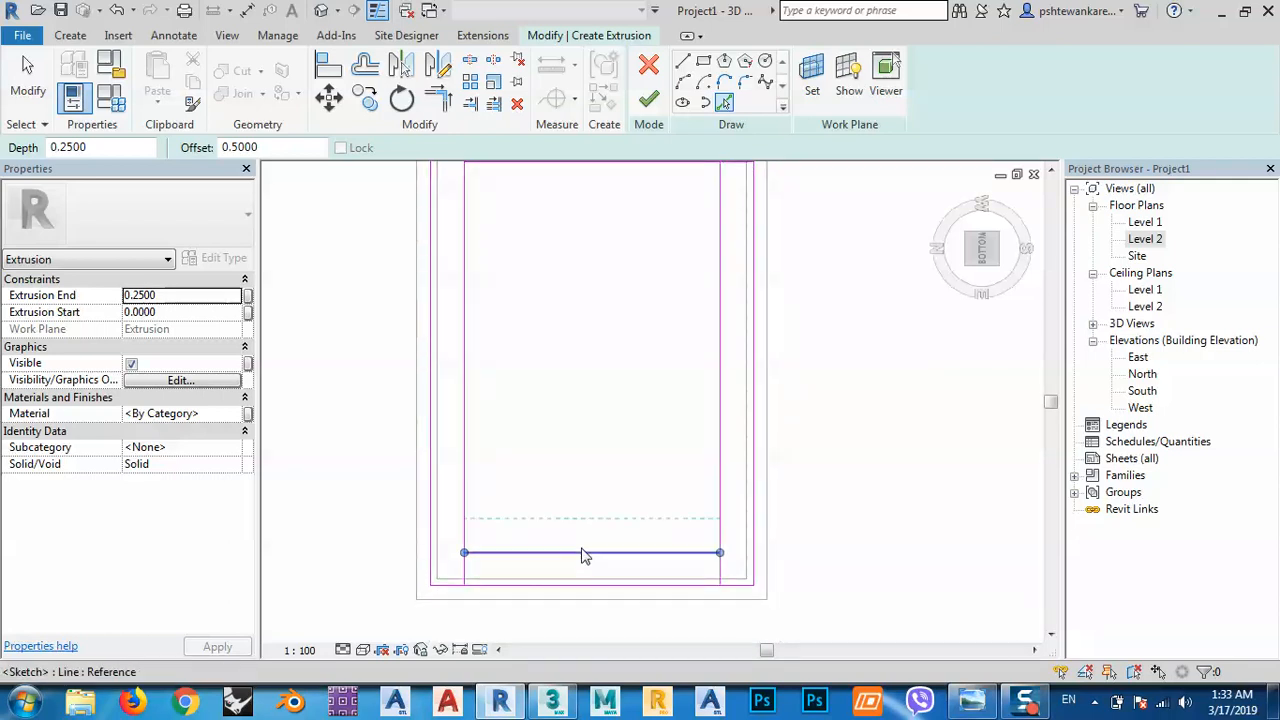
Add extra offset lines above the bottom inner line and below the top inner line.
left_click(726, 104)
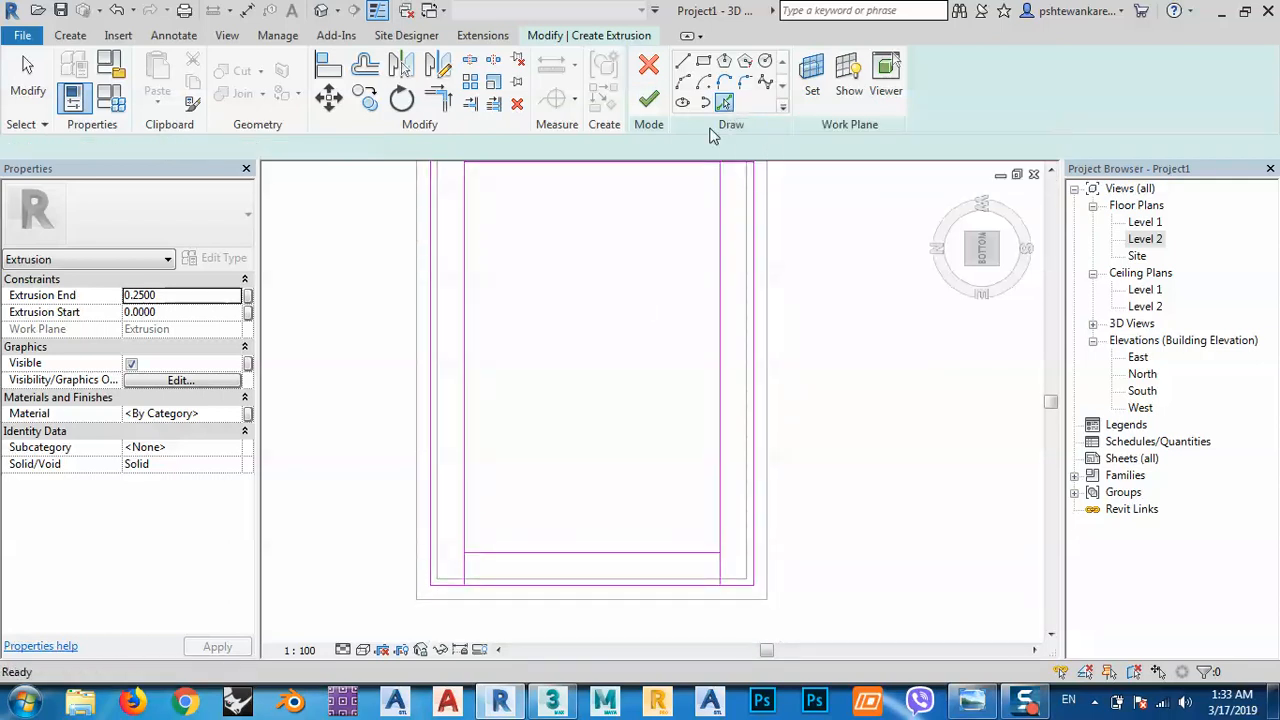
left_click(507, 560)
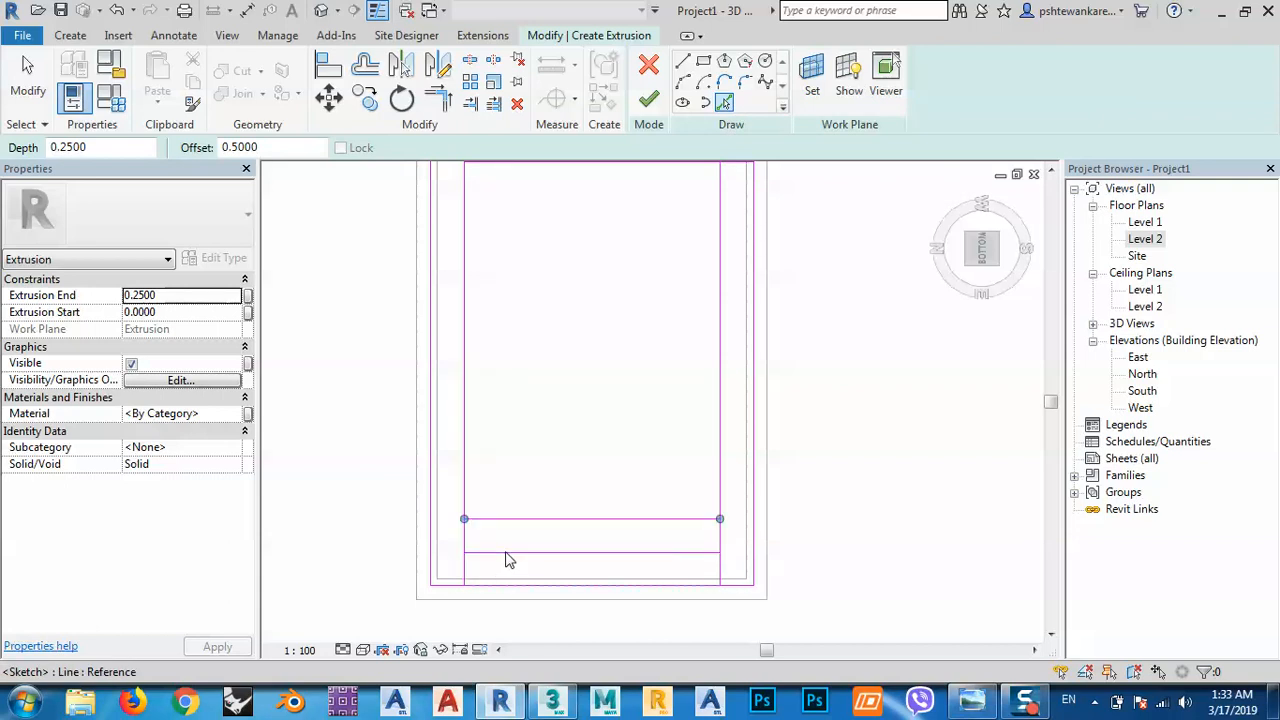
scroll(494, 571, "down", 3)
left_click(538, 344)
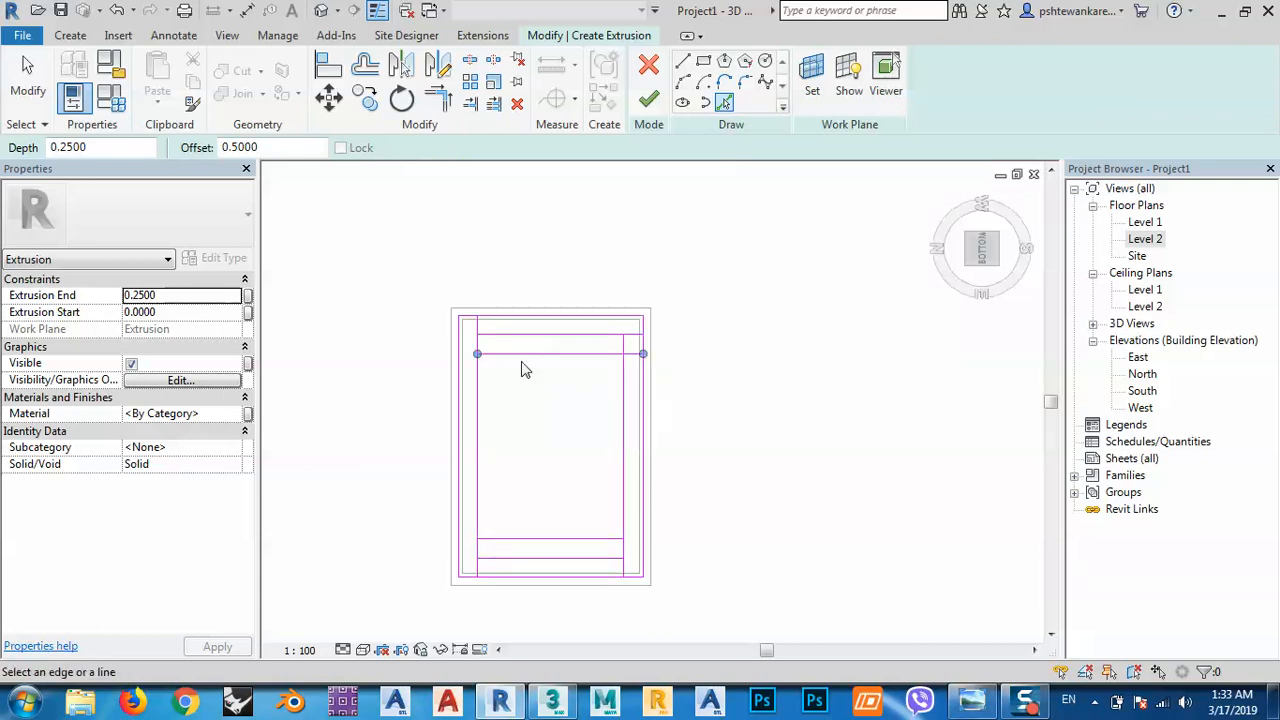
left_click(683, 82)
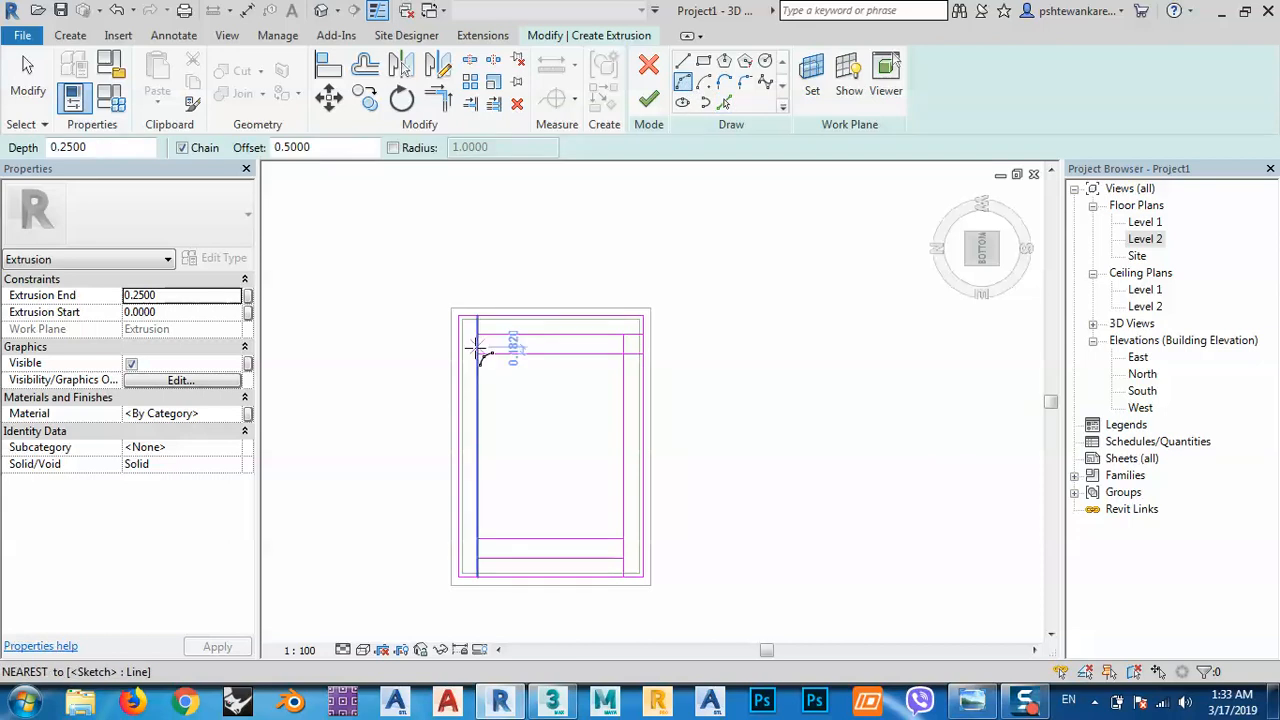
Draw arcs bulging outward across the top and bottom inner lines, discarding a trial arc.
left_click(478, 352)
left_click(625, 352)
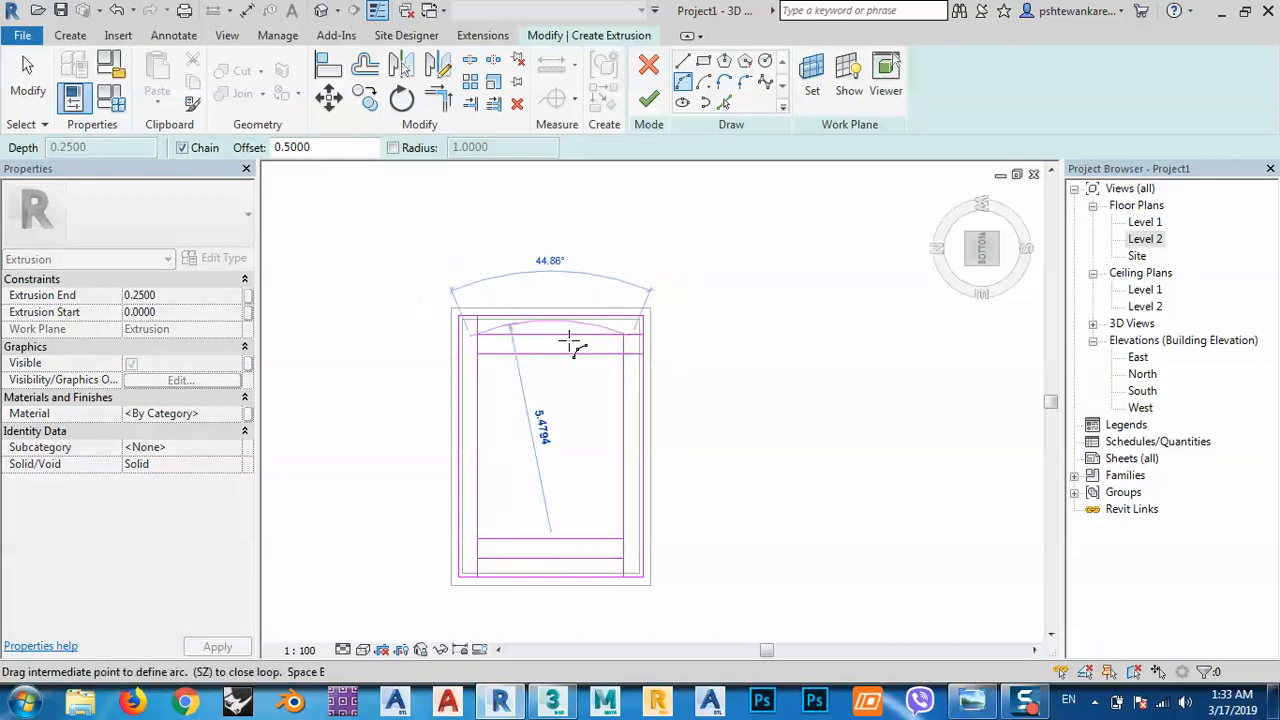
left_click(555, 362)
key("Escape")
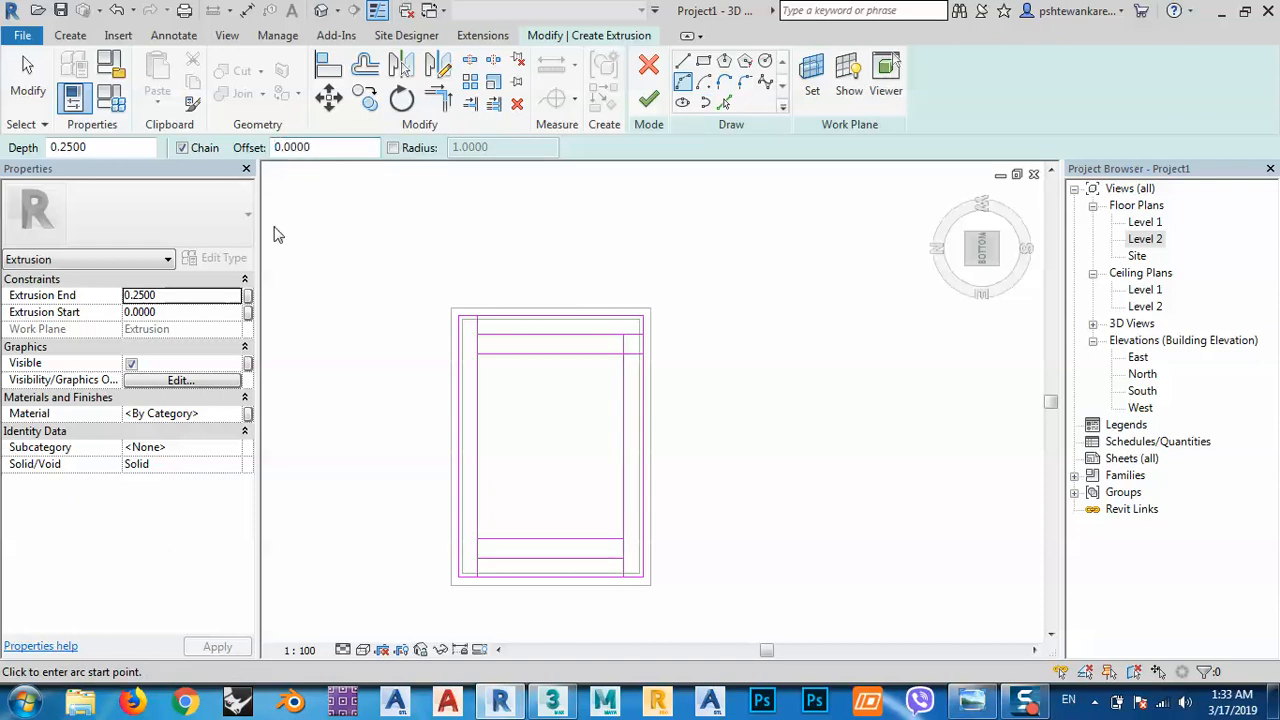
left_click(478, 352)
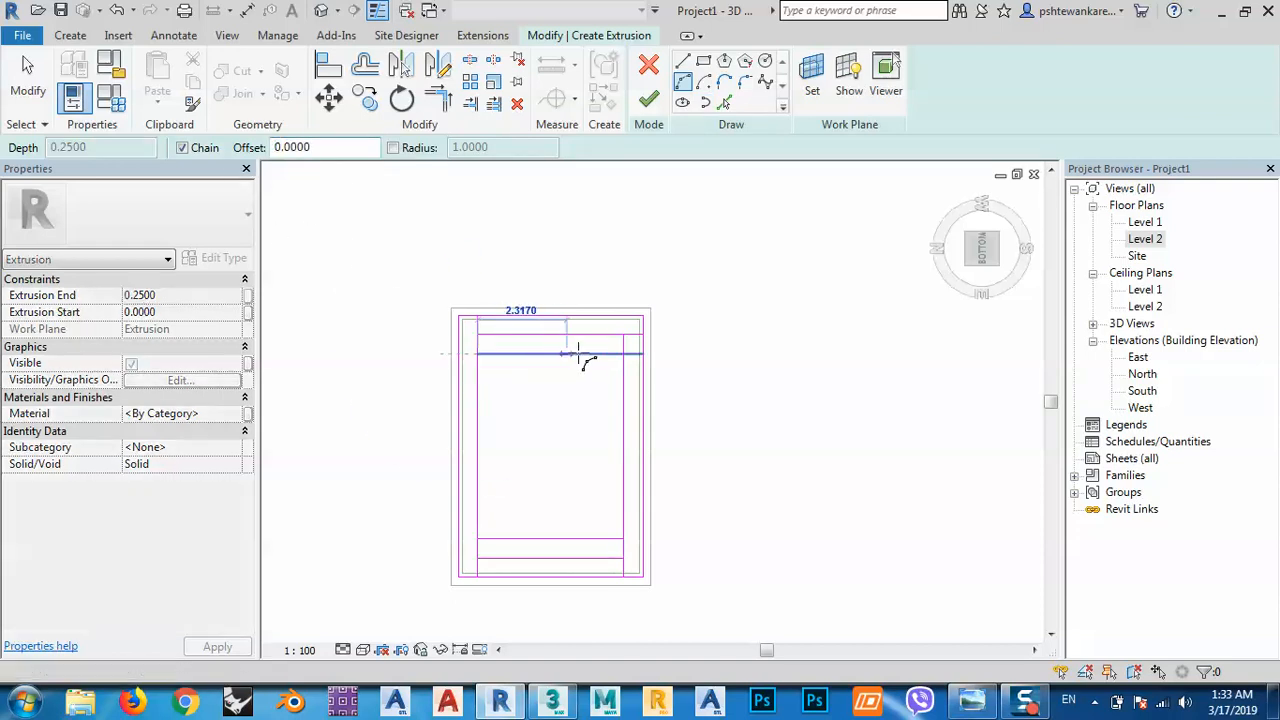
left_click(623, 352)
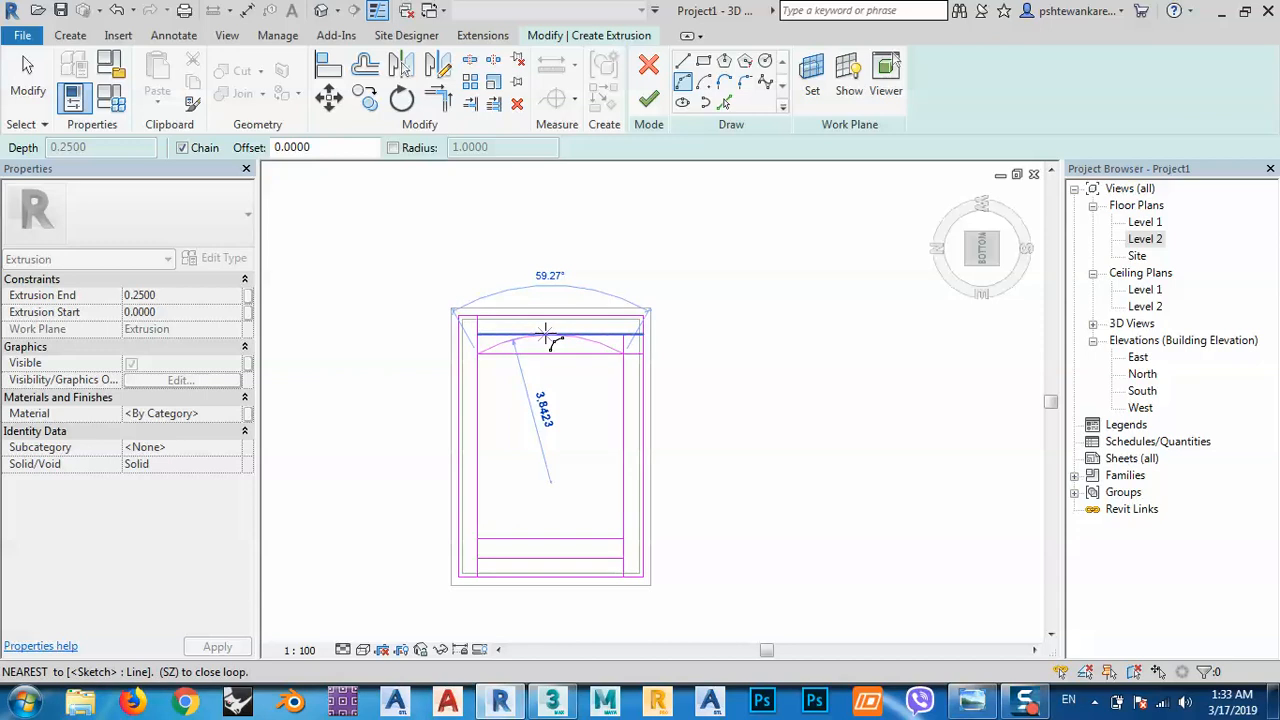
left_click(545, 333)
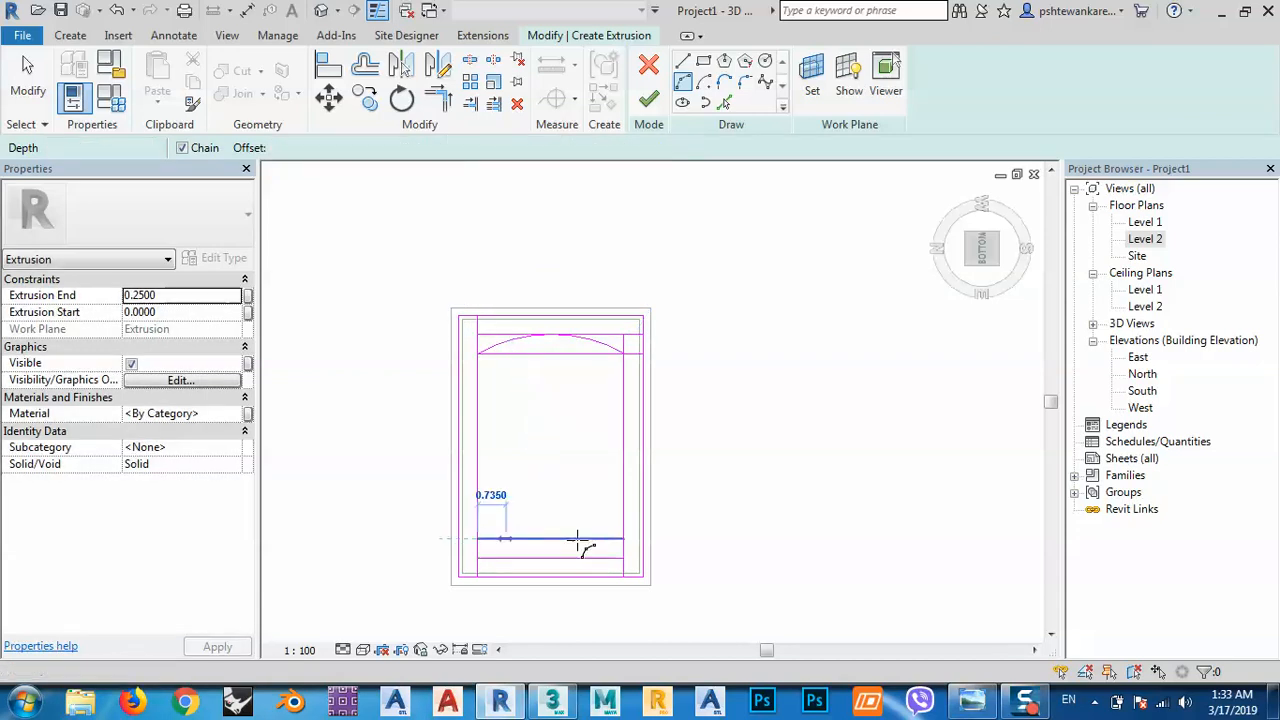
left_click(623, 539)
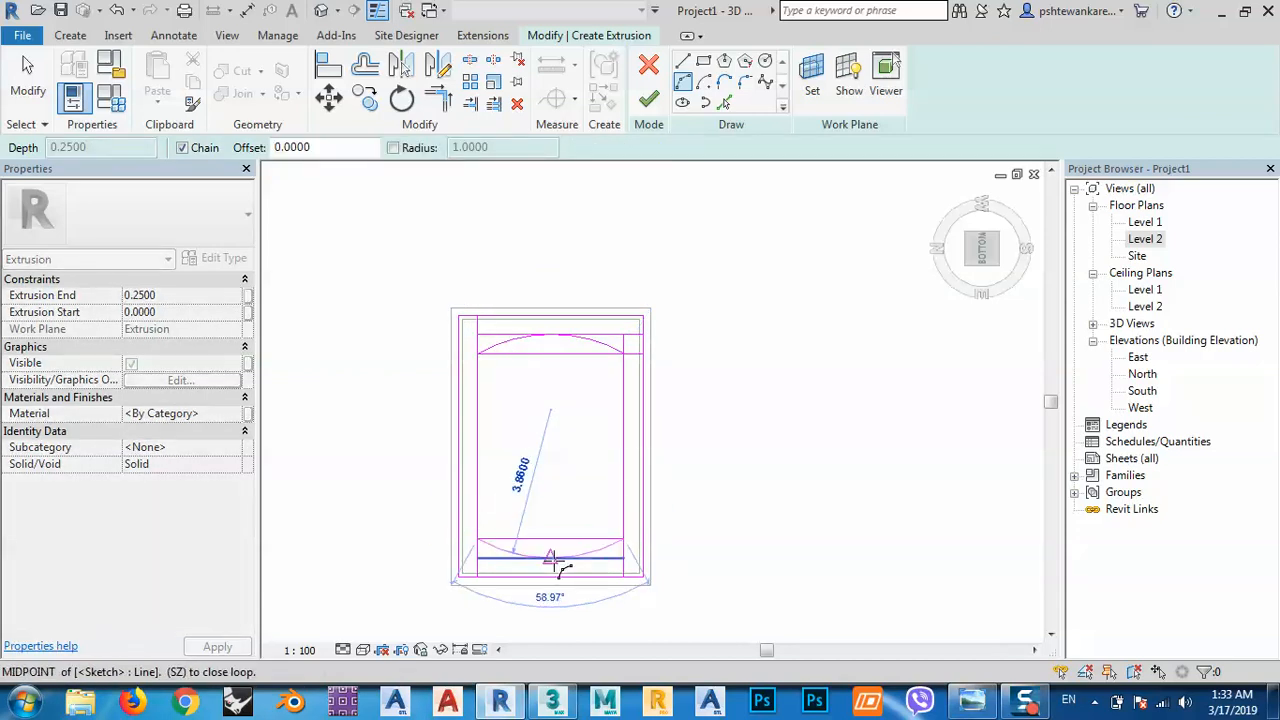
left_click(556, 568)
key("Escape")
key("Escape")
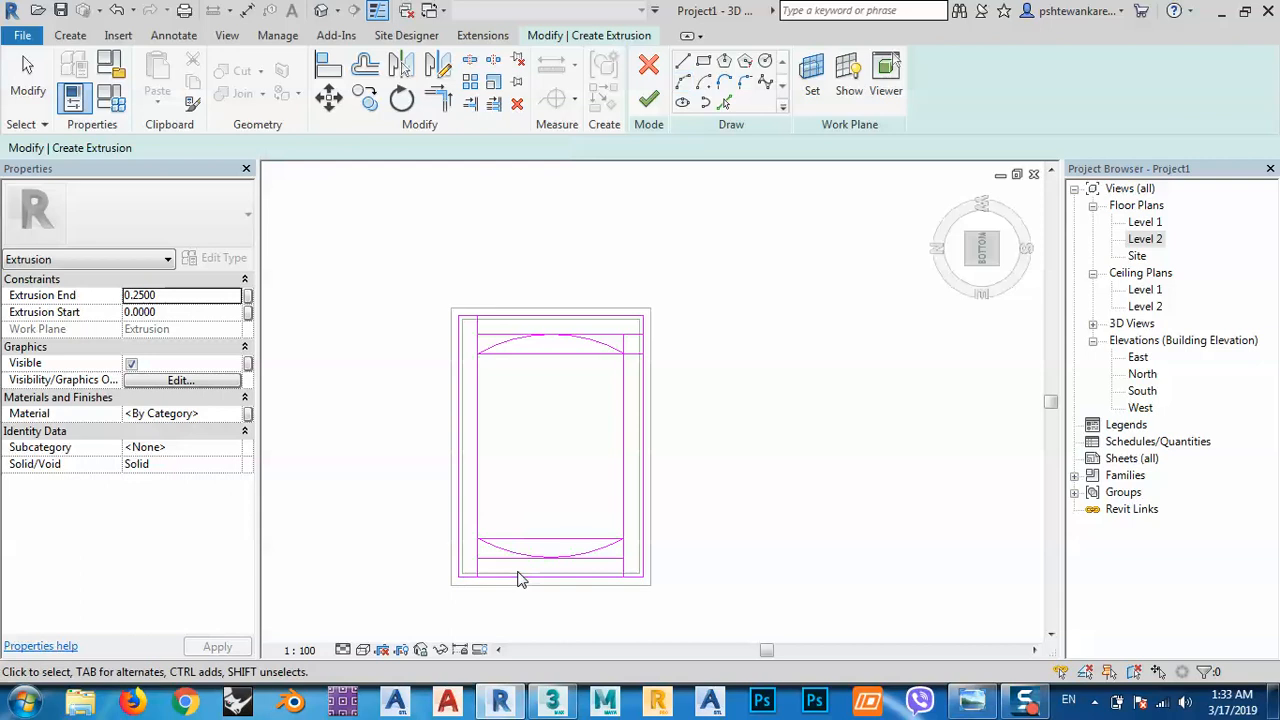
scroll(520, 577, "up", 2)
scroll(518, 578, "up", 3)
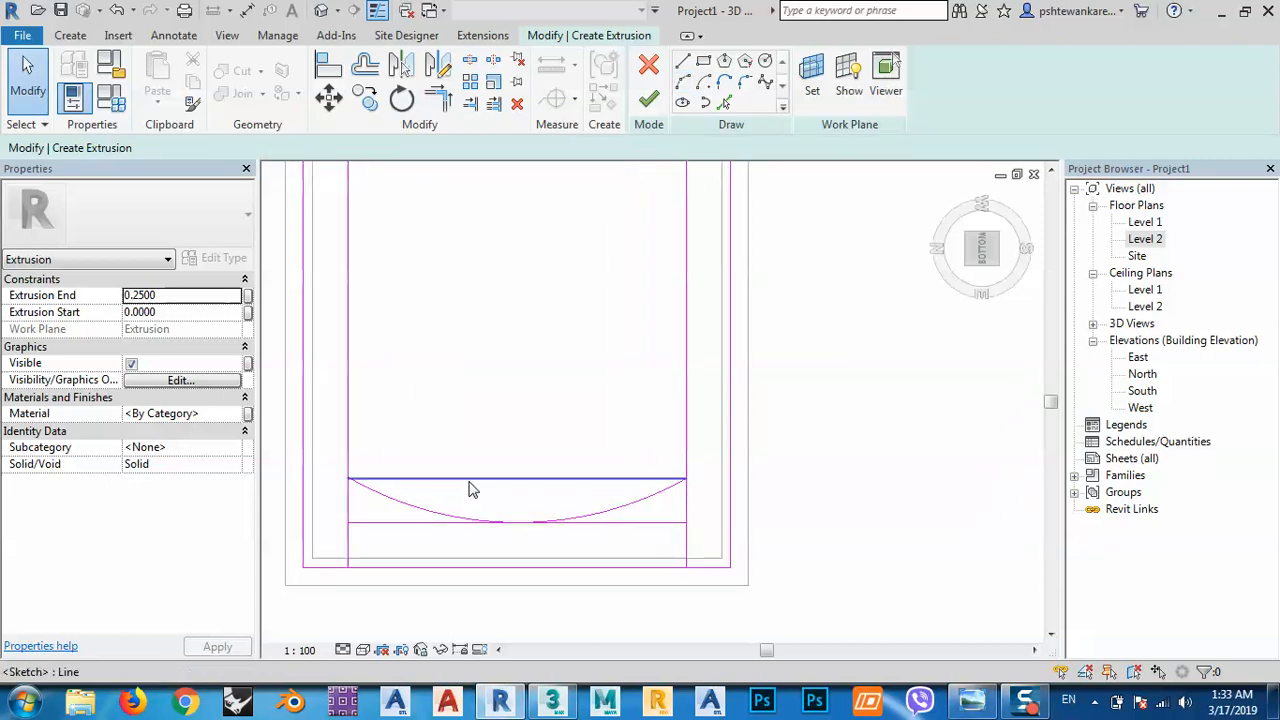
Delete the four straight horizontal sketch lines at the top and bottom.
left_click(472, 487)
key("Delete")
left_click(414, 524)
key("Delete")
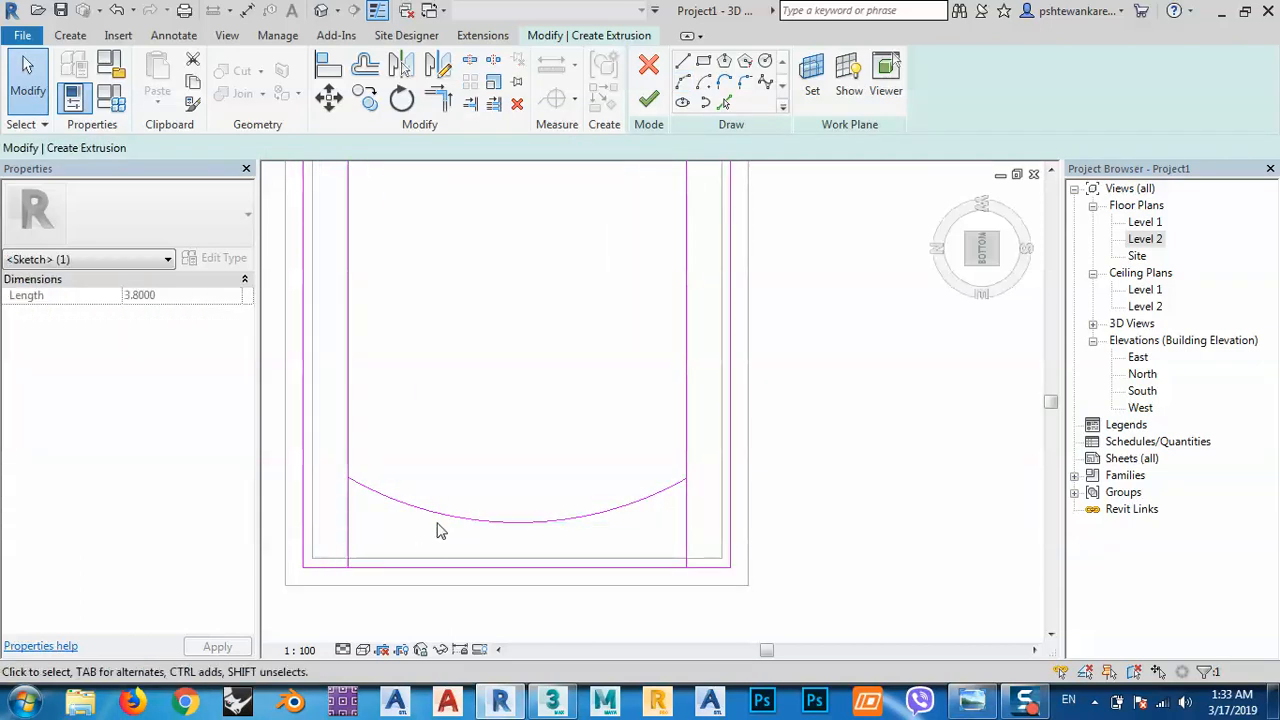
middle_click_drag(519, 277, 543, 627)
mouse_move(563, 373)
middle_mouse_down()
mouse_move(574, 454)
mouse_move(540, 412)
mouse_move(563, 497)
mouse_move(543, 461)
middle_mouse_up()
left_click(511, 403)
key("Delete")
left_click(441, 359)
key("Delete")
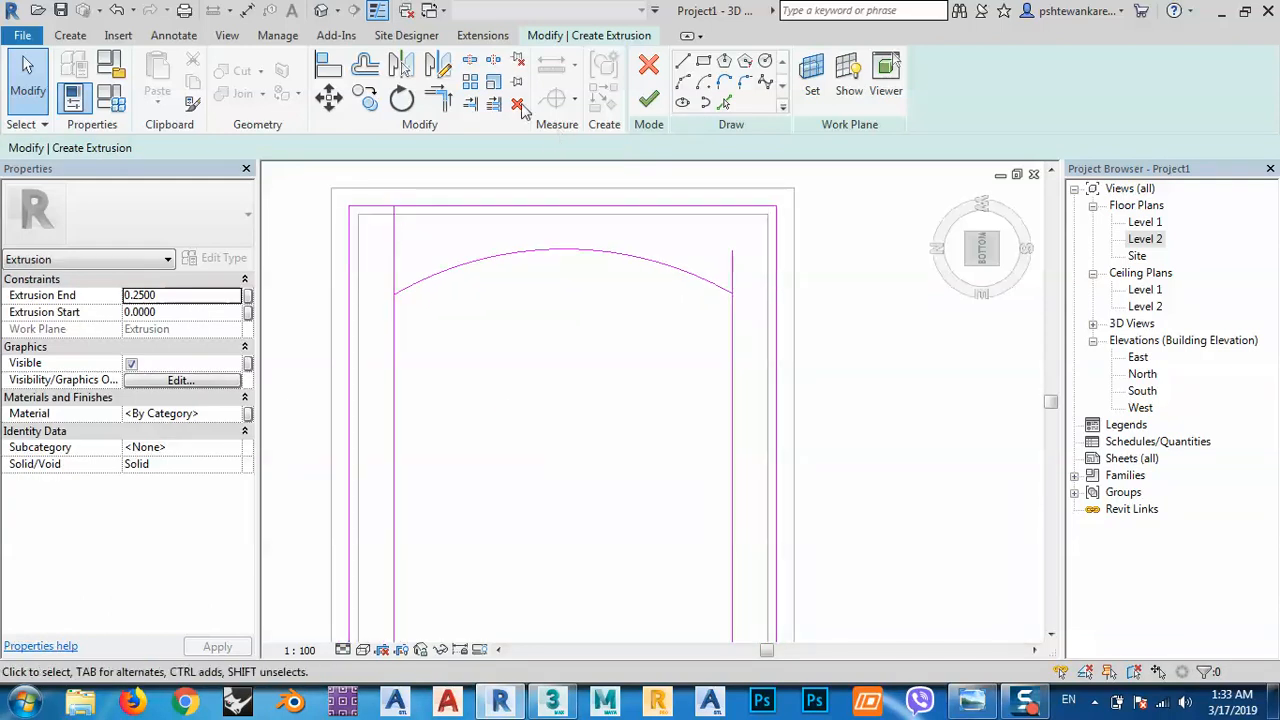
Trim the left and right side lines to corners with the top arc.
left_click(438, 97)
left_click(400, 300)
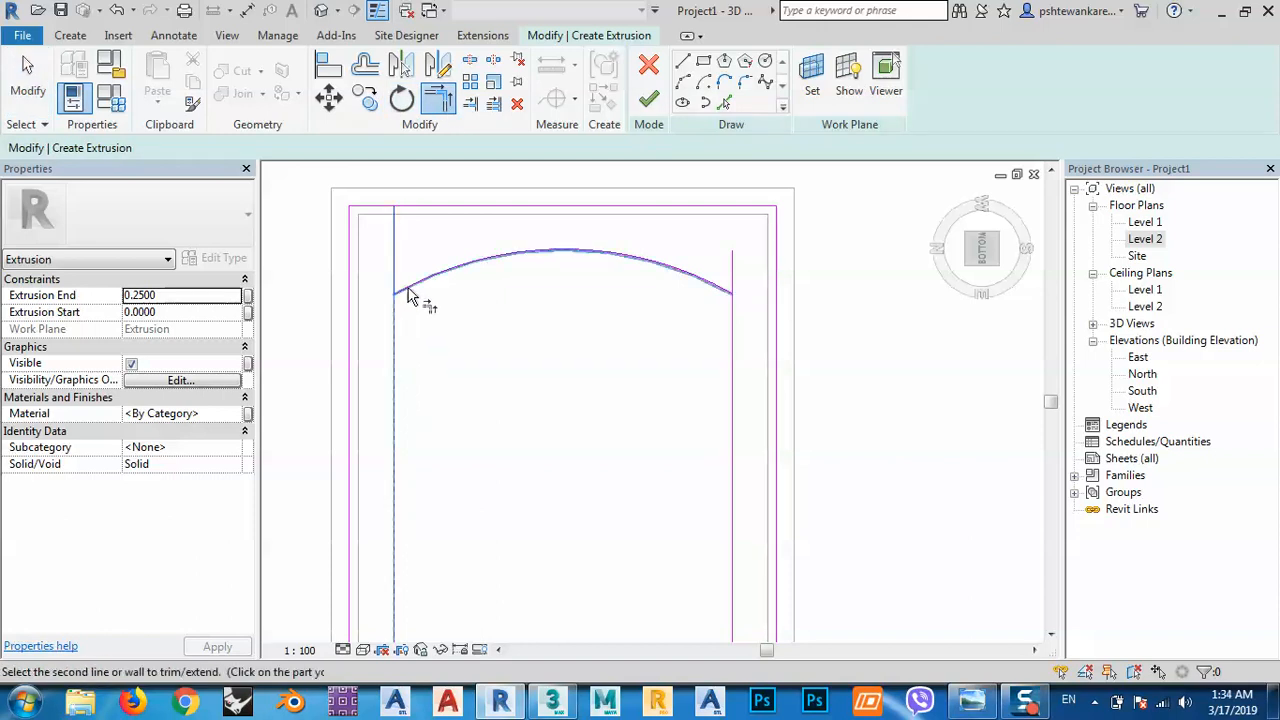
left_click(408, 296)
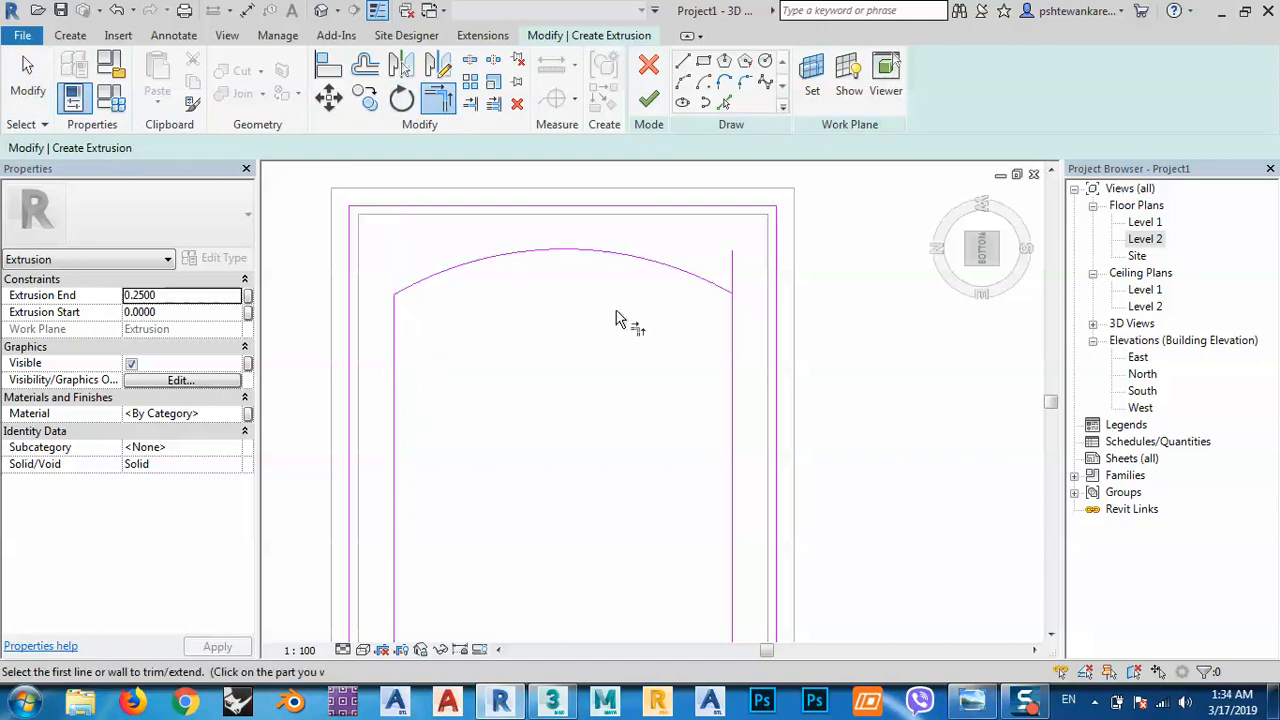
left_click(714, 294)
left_click(730, 360)
scroll(700, 340, "down", 3)
middle_click_drag(666, 286, 590, 348)
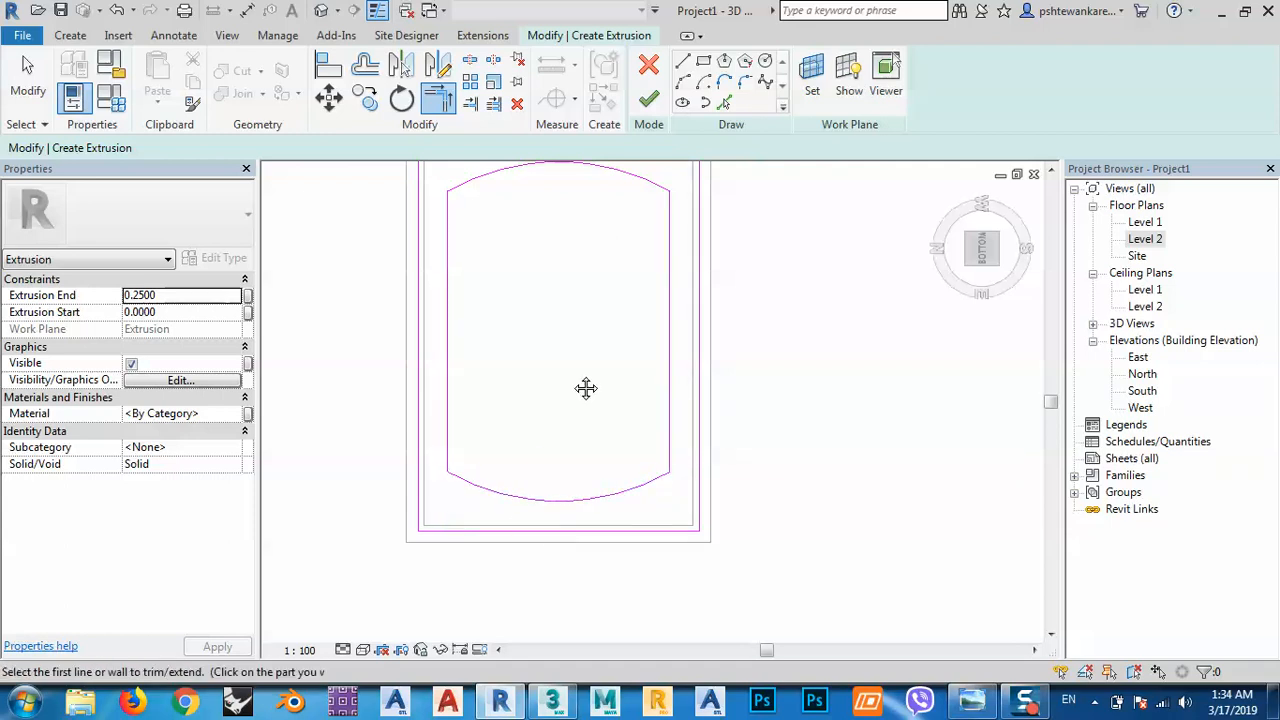
middle_click_drag(586, 388, 542, 473)
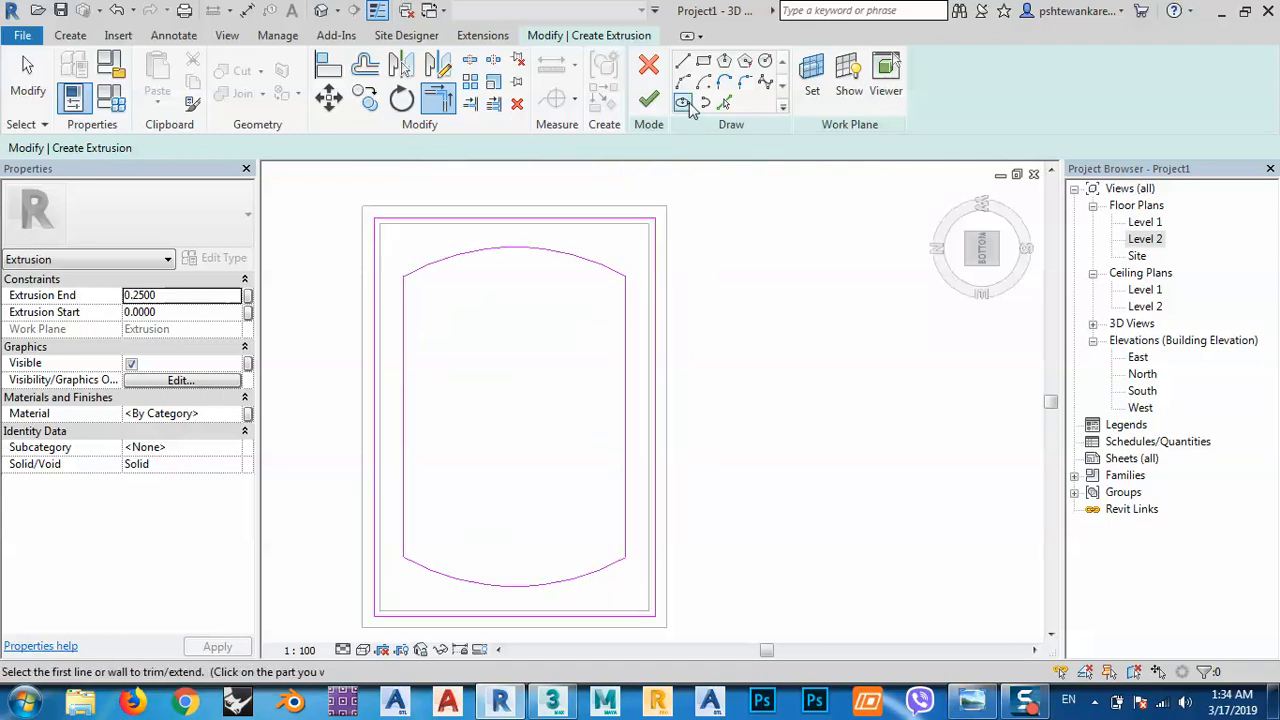
Draw horizontal and vertical centre cross lines through the arched outline.
left_click(766, 62)
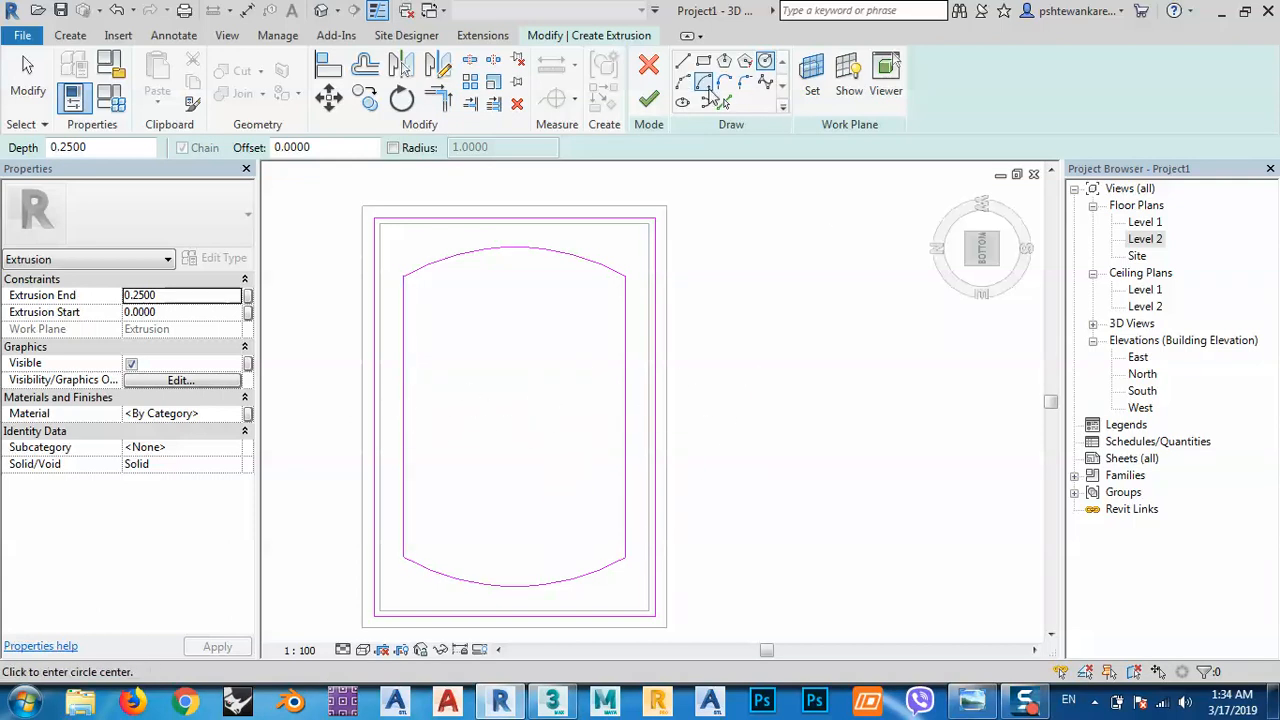
left_click(683, 63)
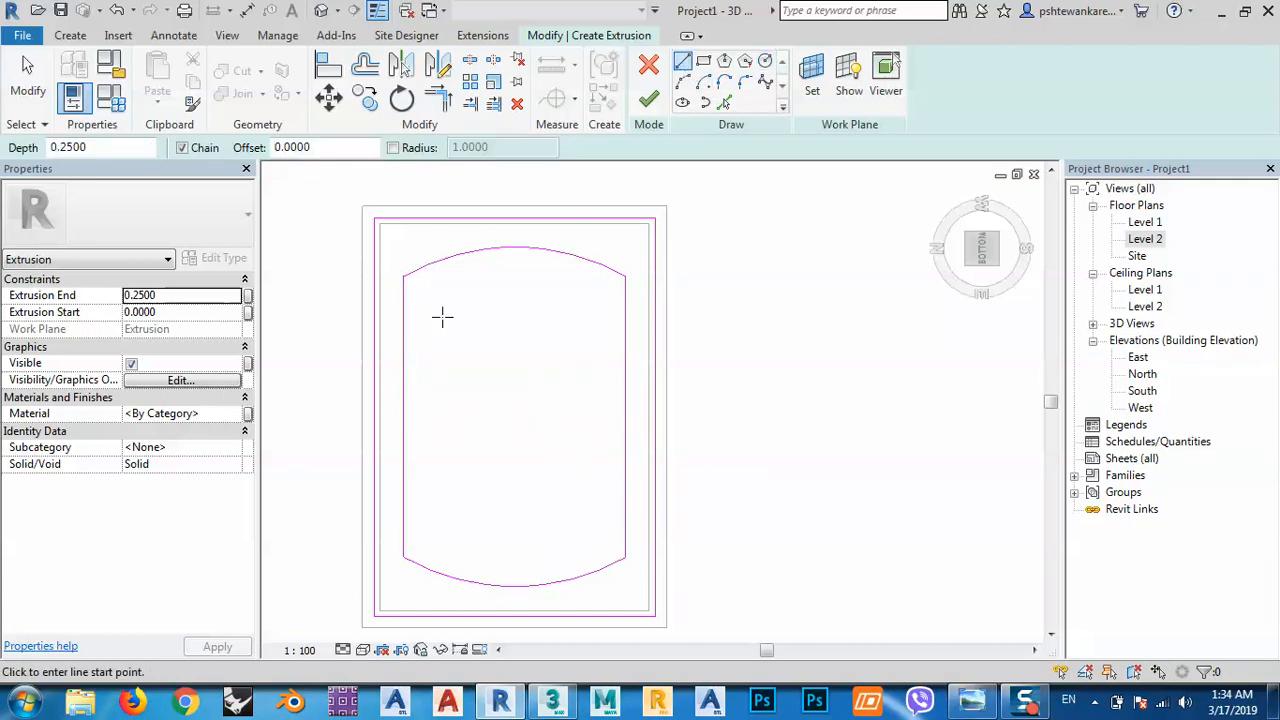
left_click(403, 416)
left_click(625, 416)
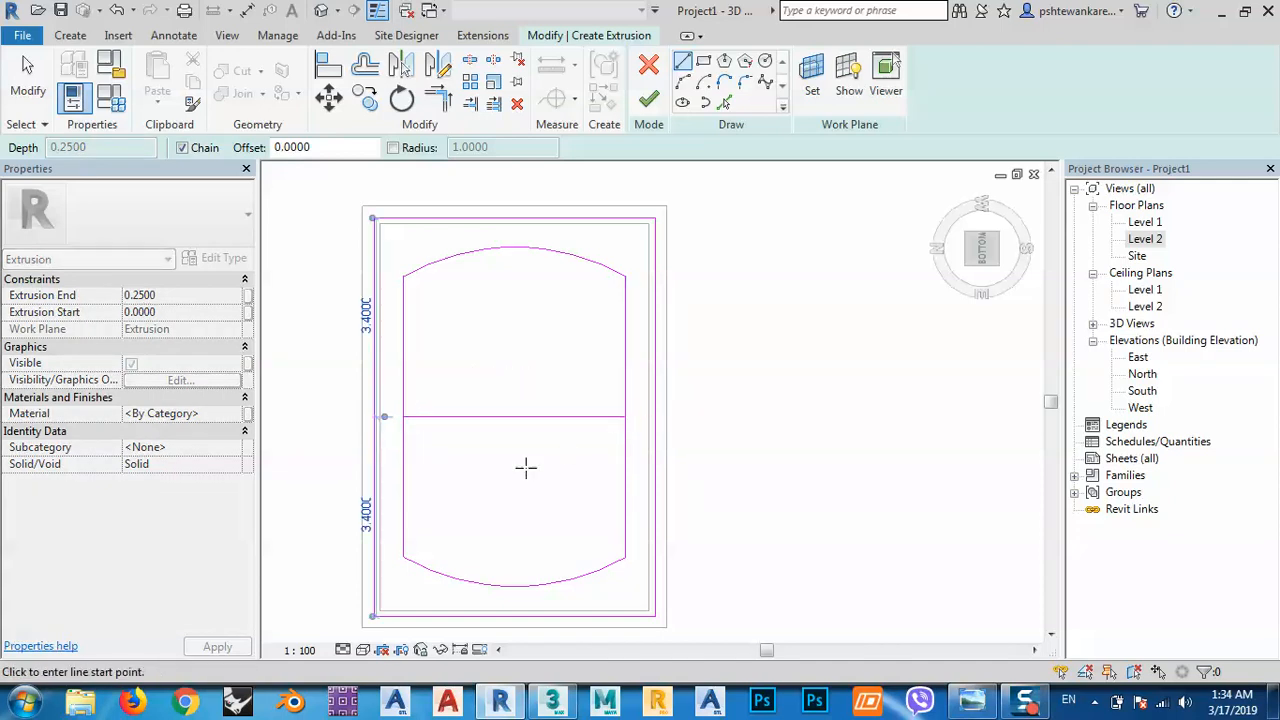
left_click(514, 247)
left_click(514, 510)
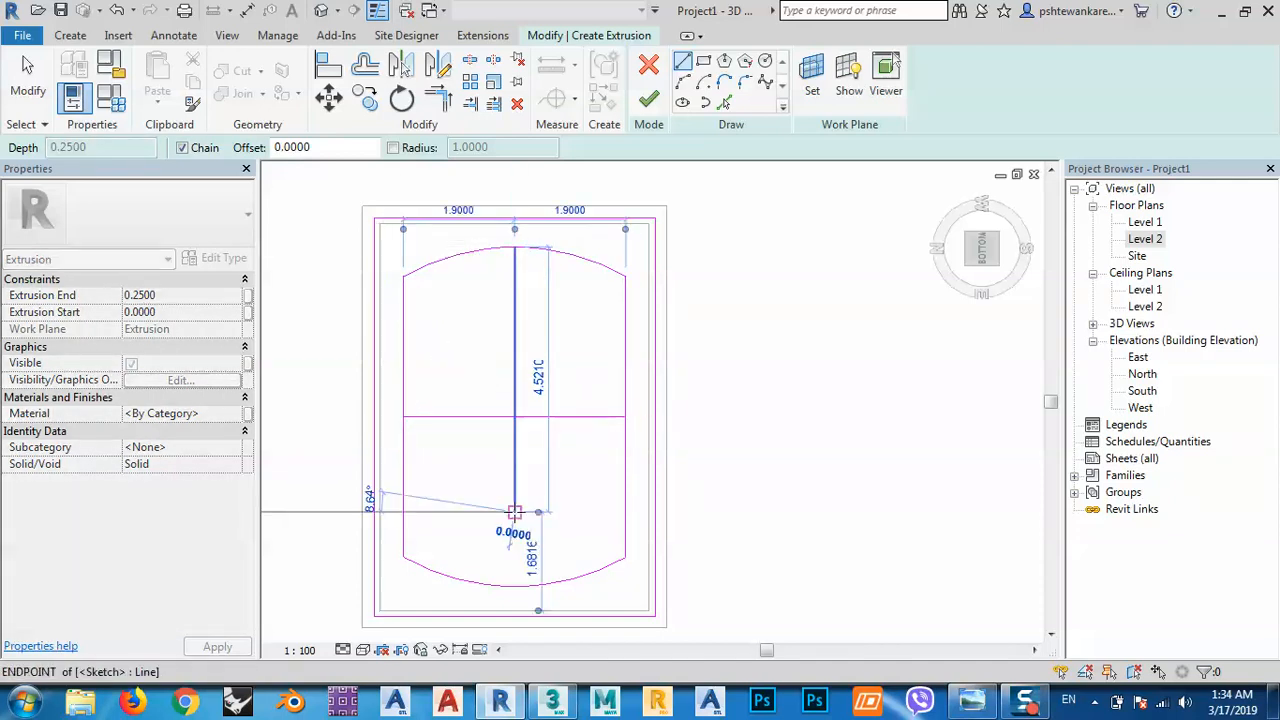
right_click(566, 349)
left_click(592, 364)
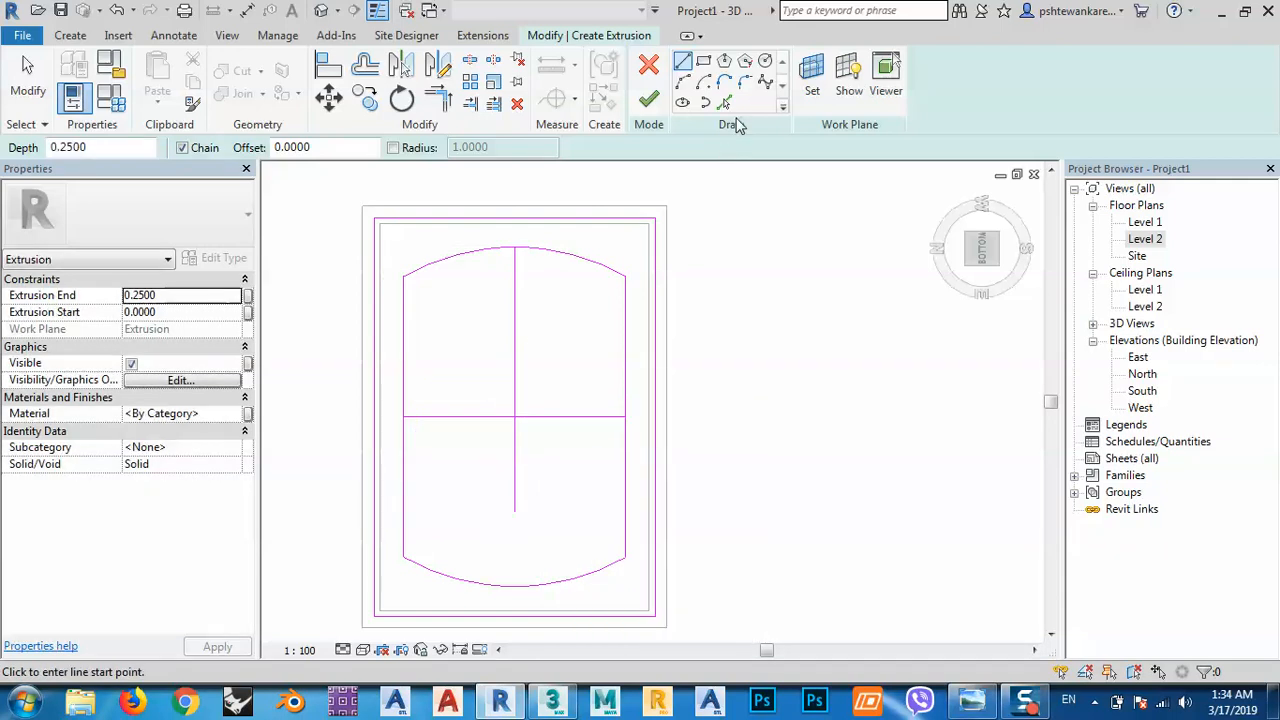
Abandon the circle, delete the cross lines, and finish the extrusion sketch.
left_click(766, 62)
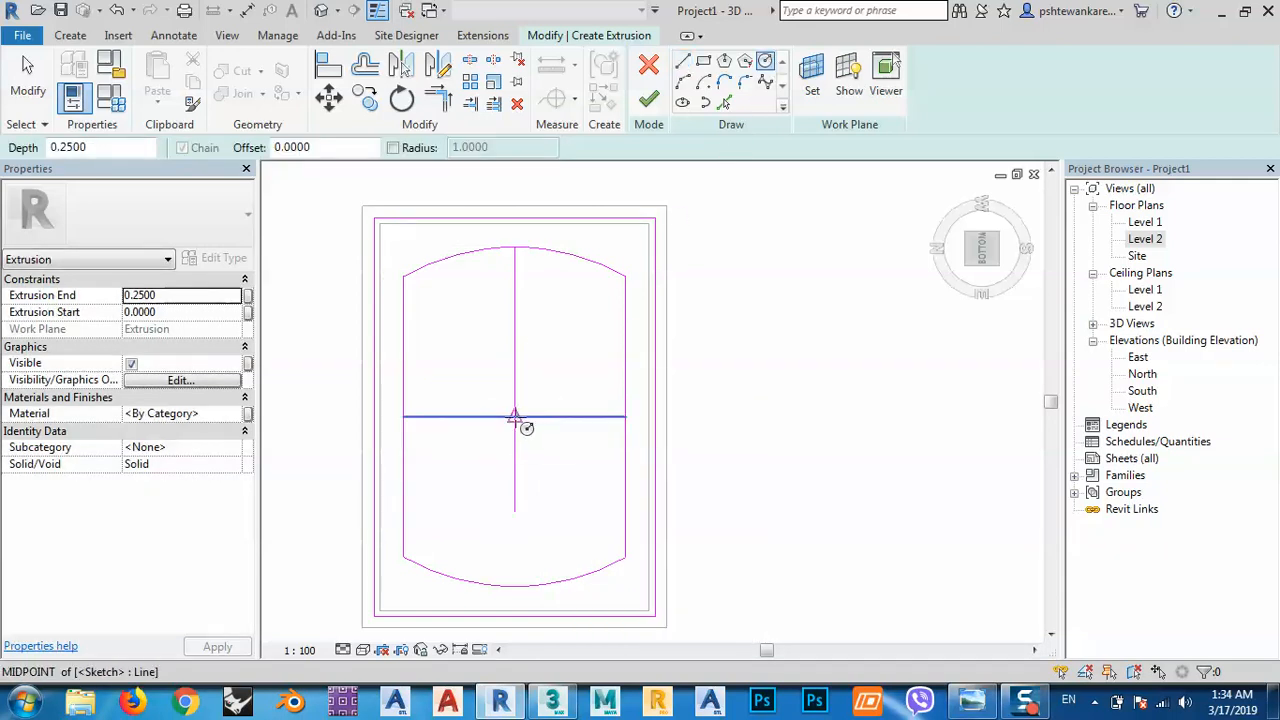
left_click(514, 416)
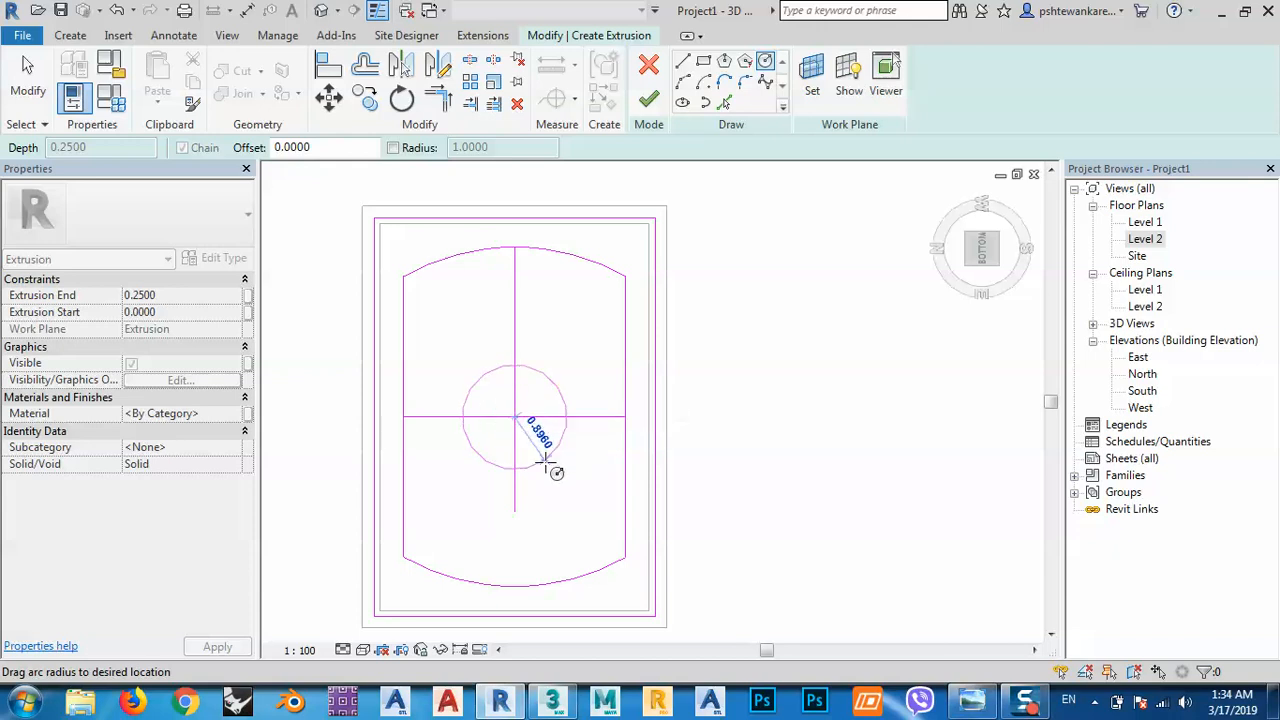
key("Escape")
key("Escape")
left_click_drag(545, 468, 495, 400)
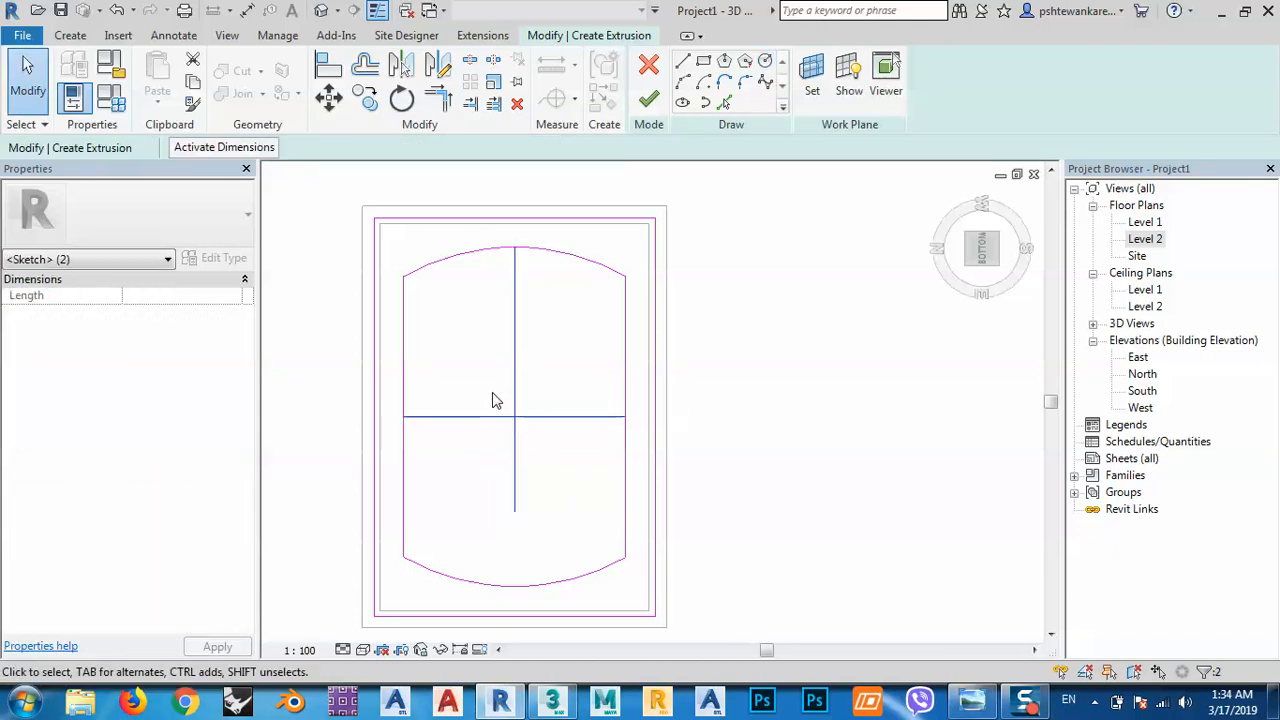
key("Delete")
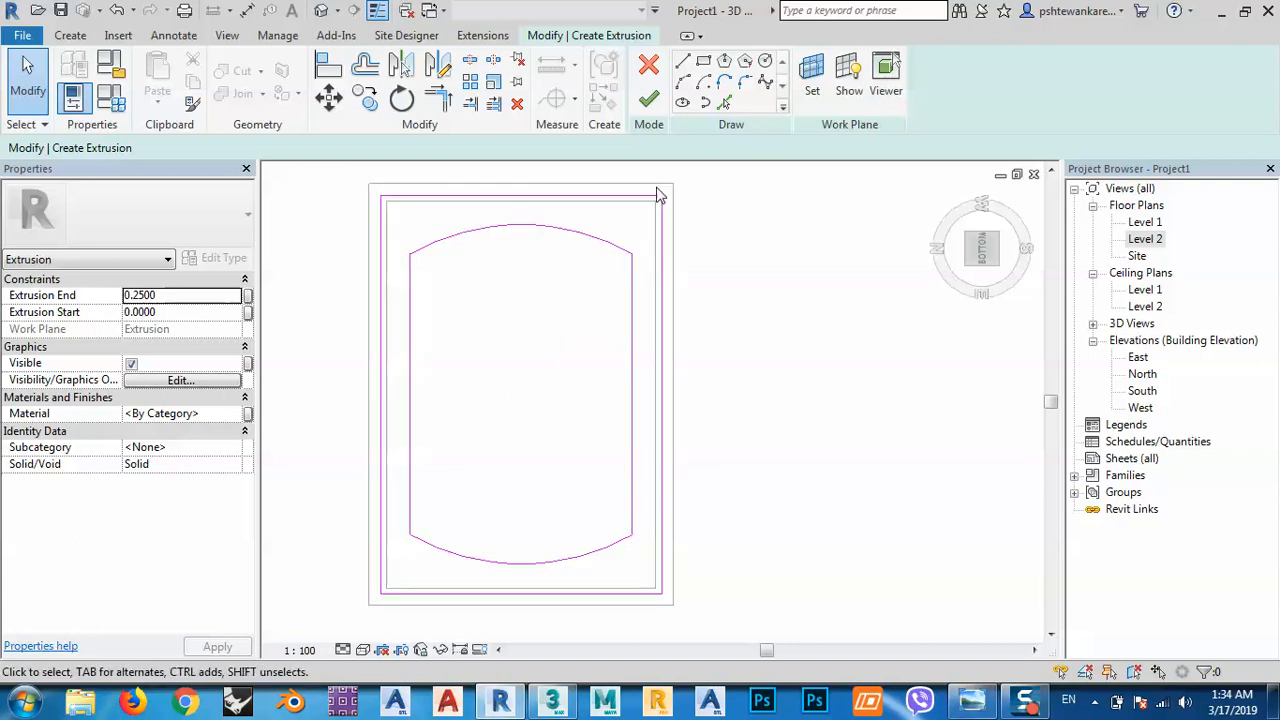
left_click(648, 98)
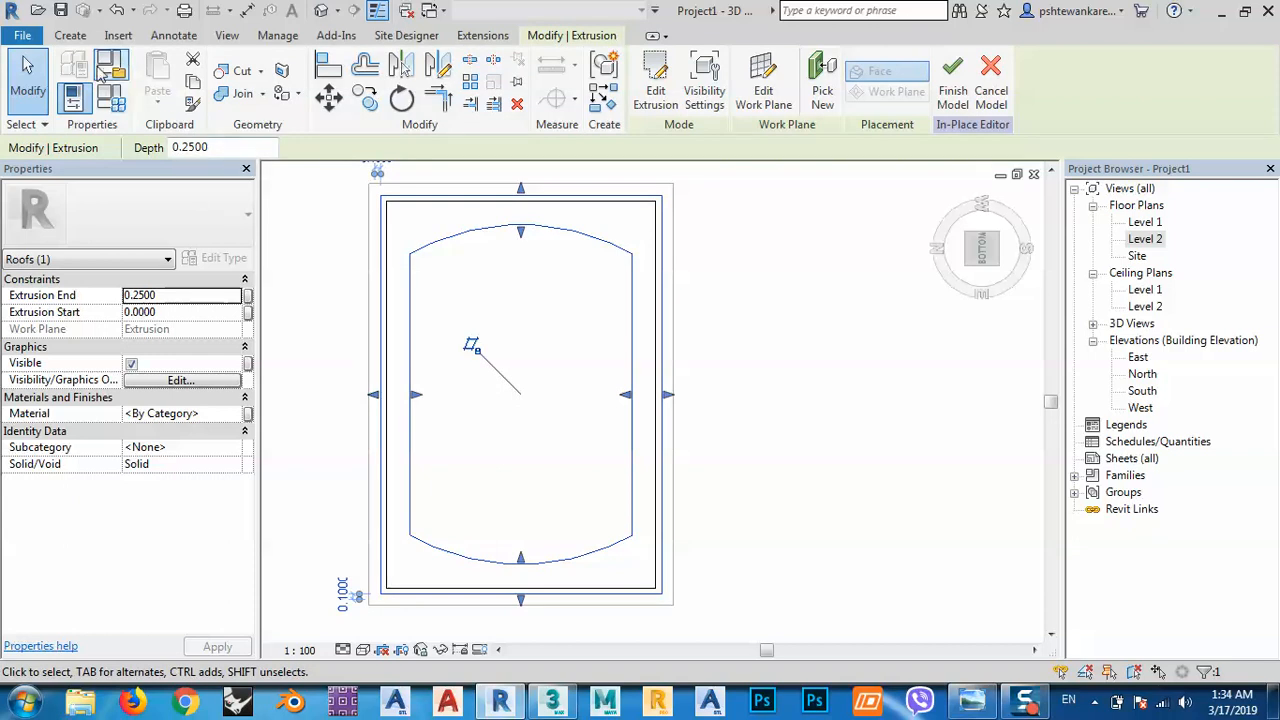
Start a new extrusion with its work plane set on the Generic Floor.
left_click(74, 36)
left_click(163, 80)
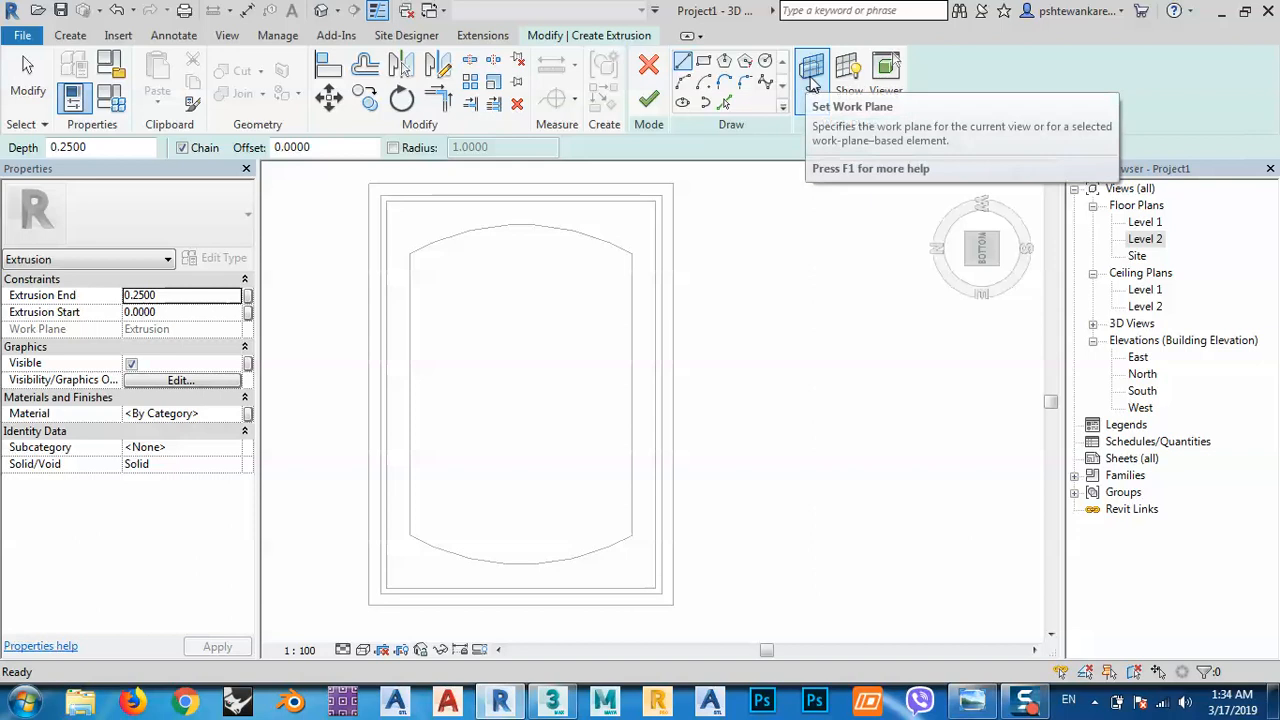
left_click(812, 86)
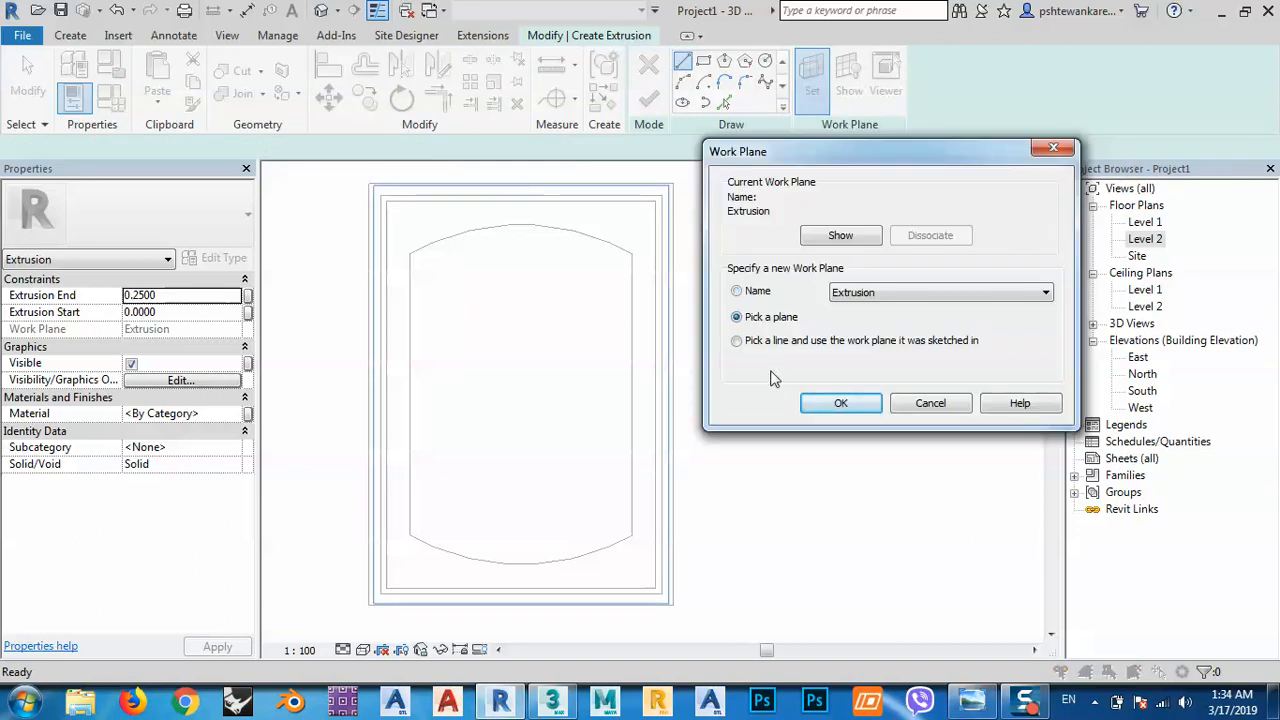
left_click(815, 400)
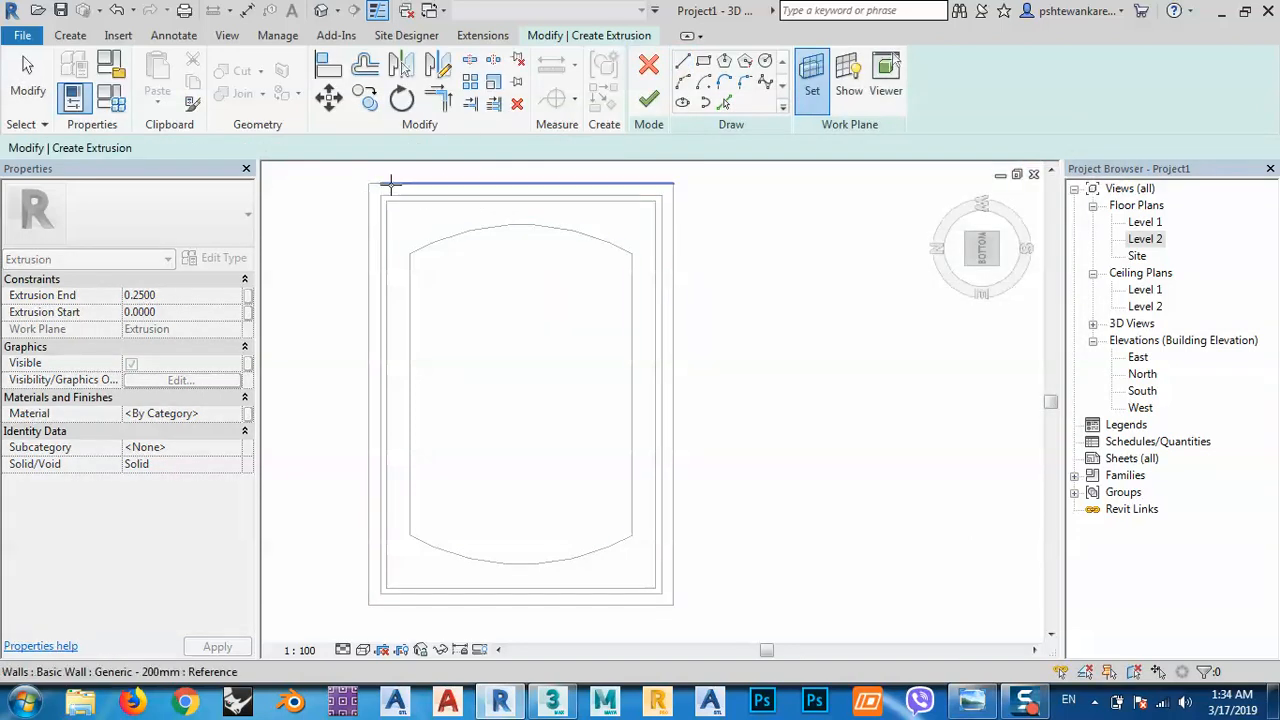
key("Tab")
key("Tab")
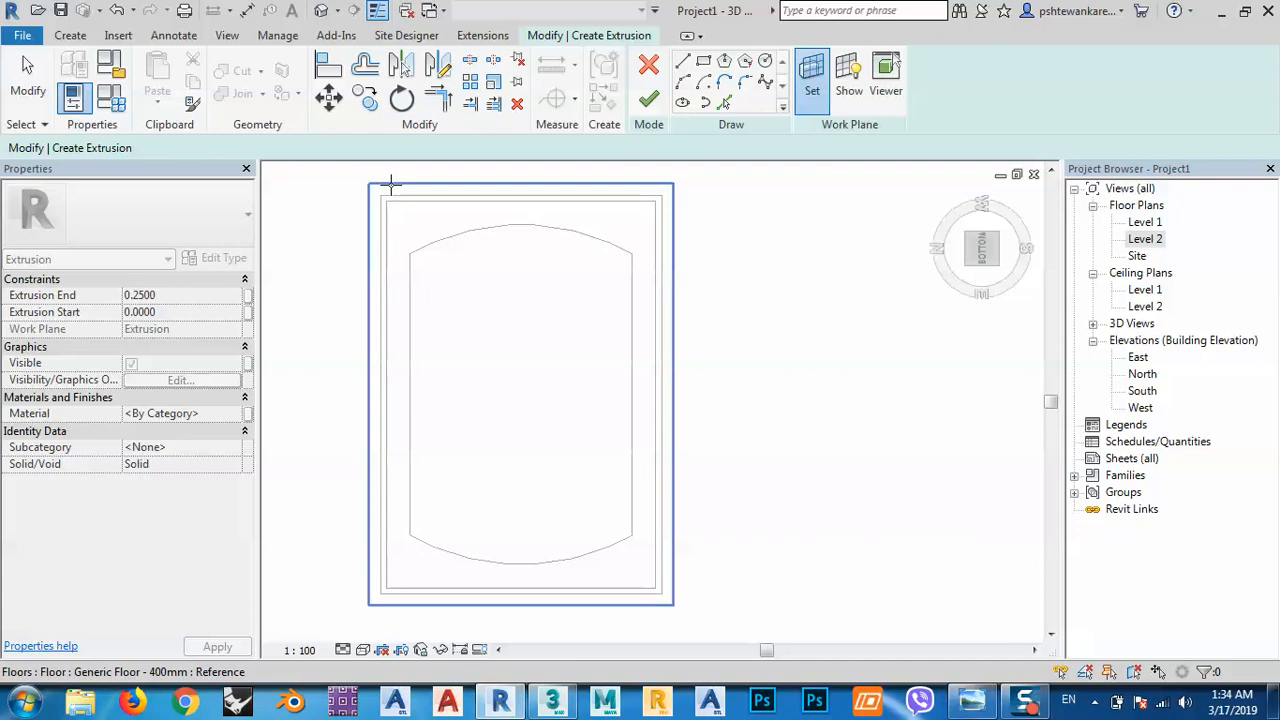
left_click(391, 183)
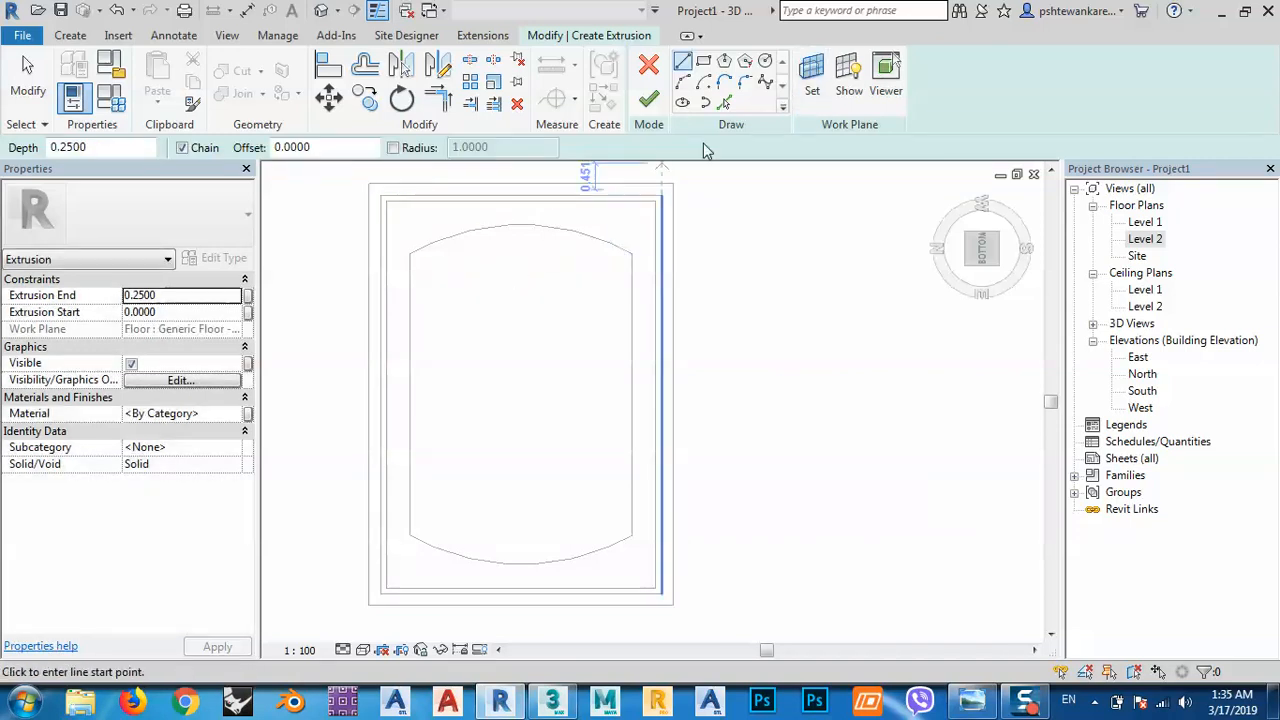
Draw crossing vertical and horizontal guide lines at the outline's centre.
left_click(521, 224)
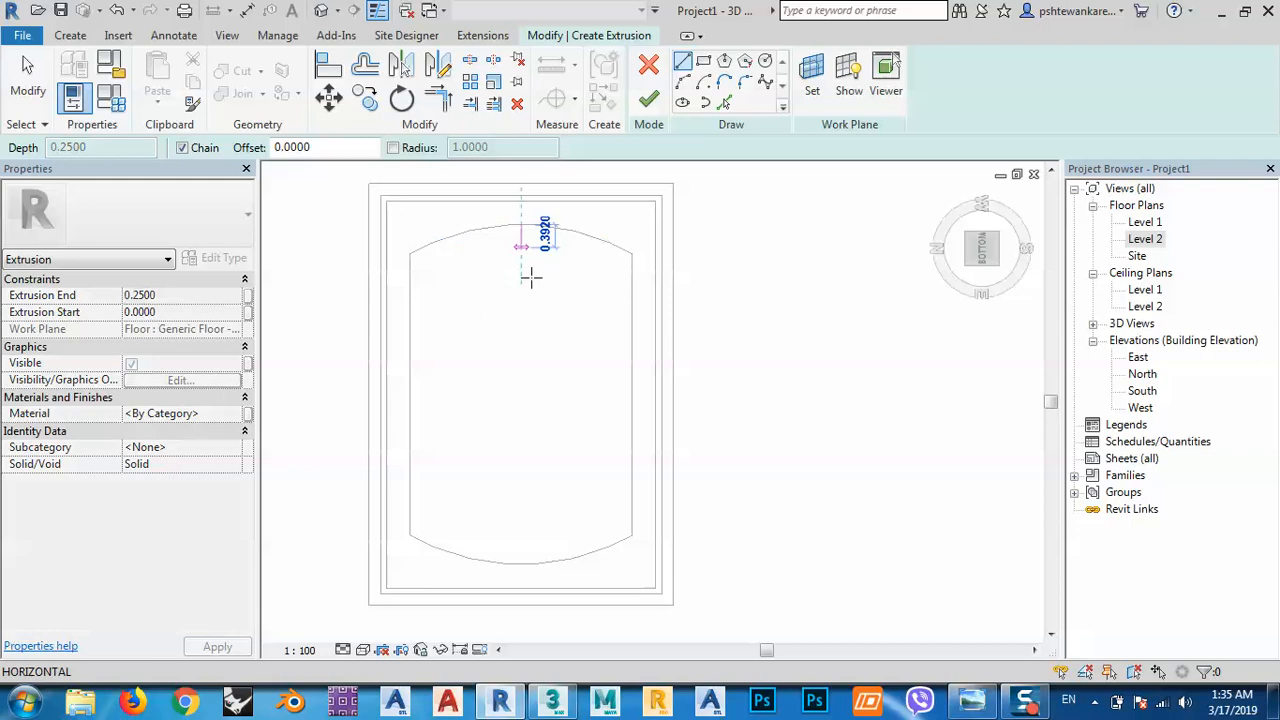
left_click(521, 476)
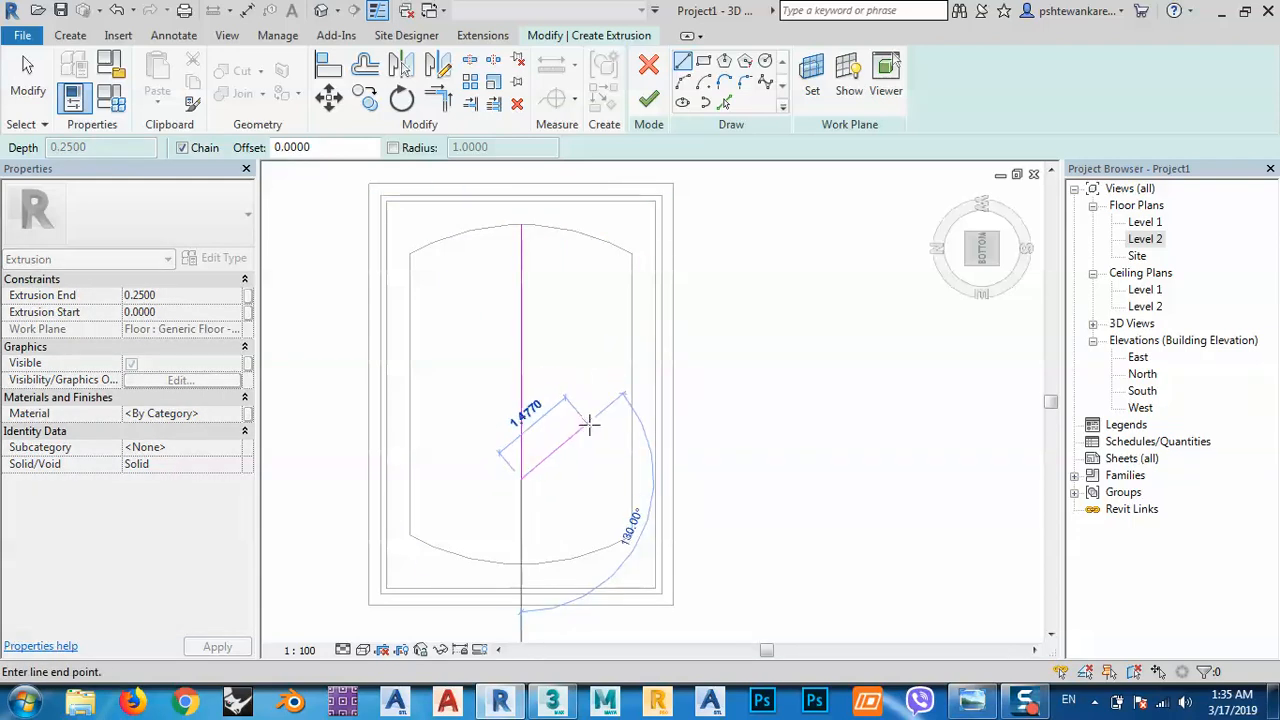
key("Escape")
left_click(632, 396)
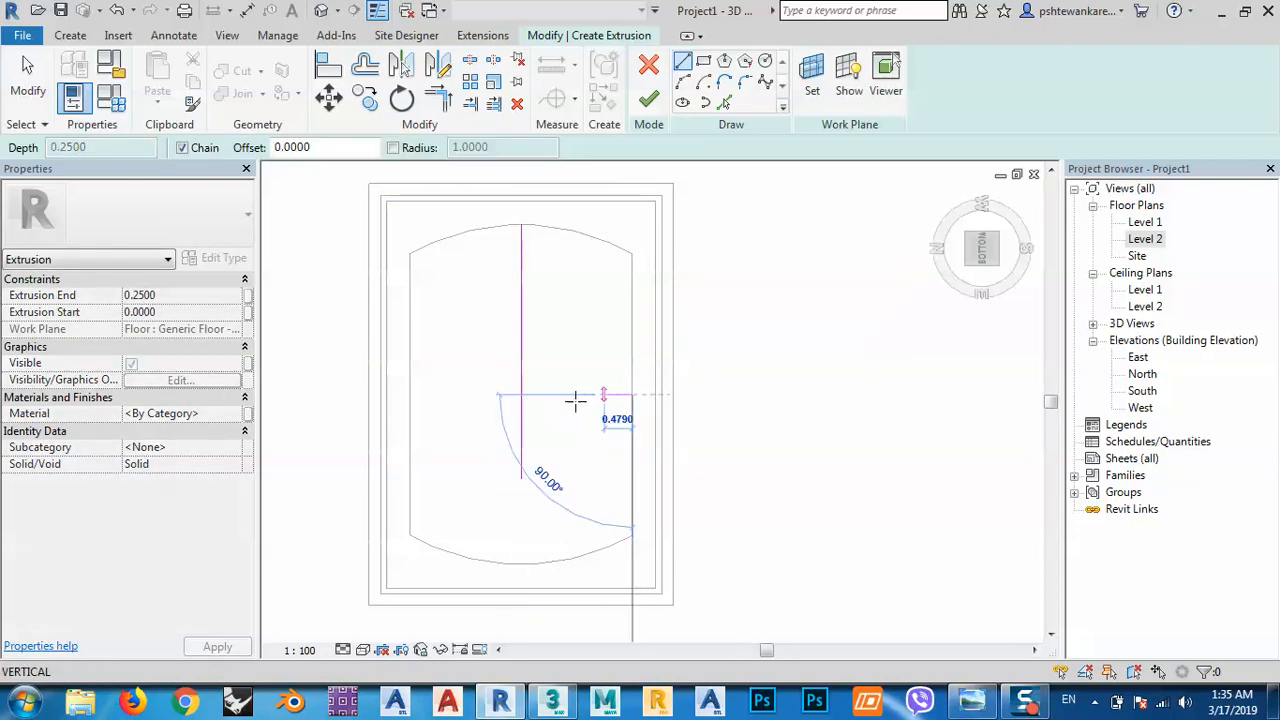
left_click(479, 393)
key("Escape")
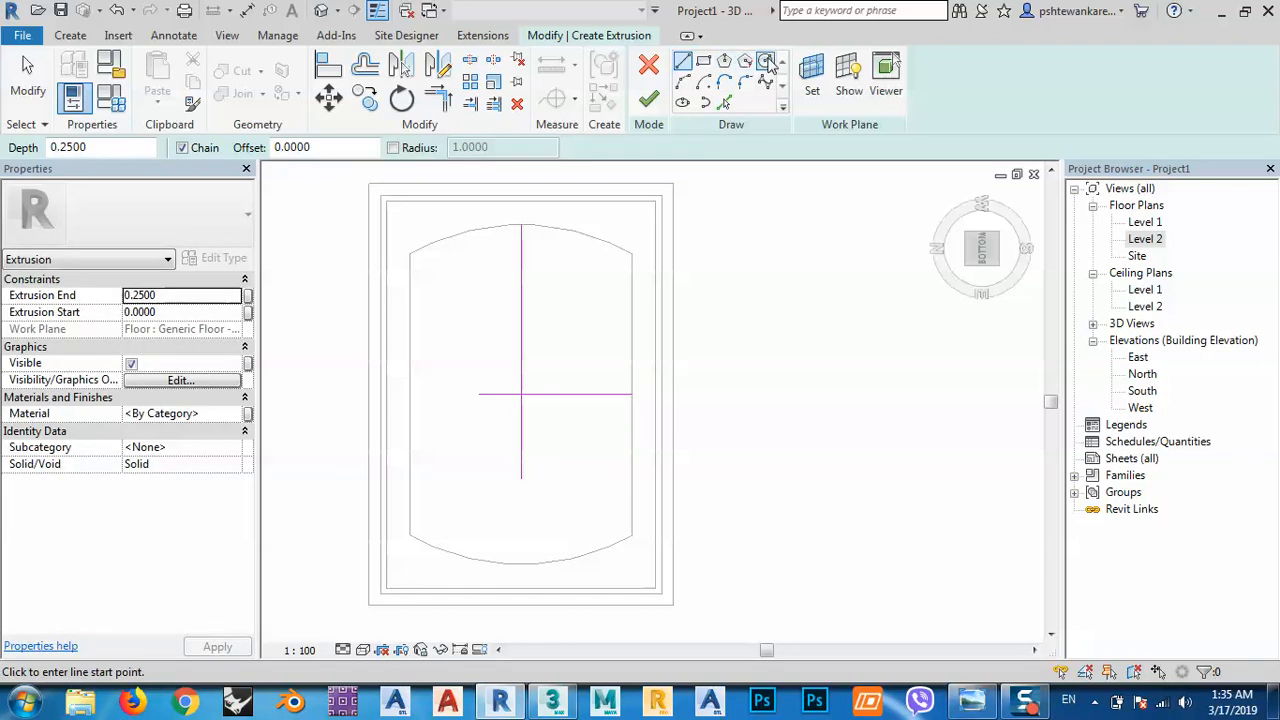
Draw a radius 1 circle at the guides' crossing, then delete the guide lines.
left_click(765, 61)
left_click(520, 395)
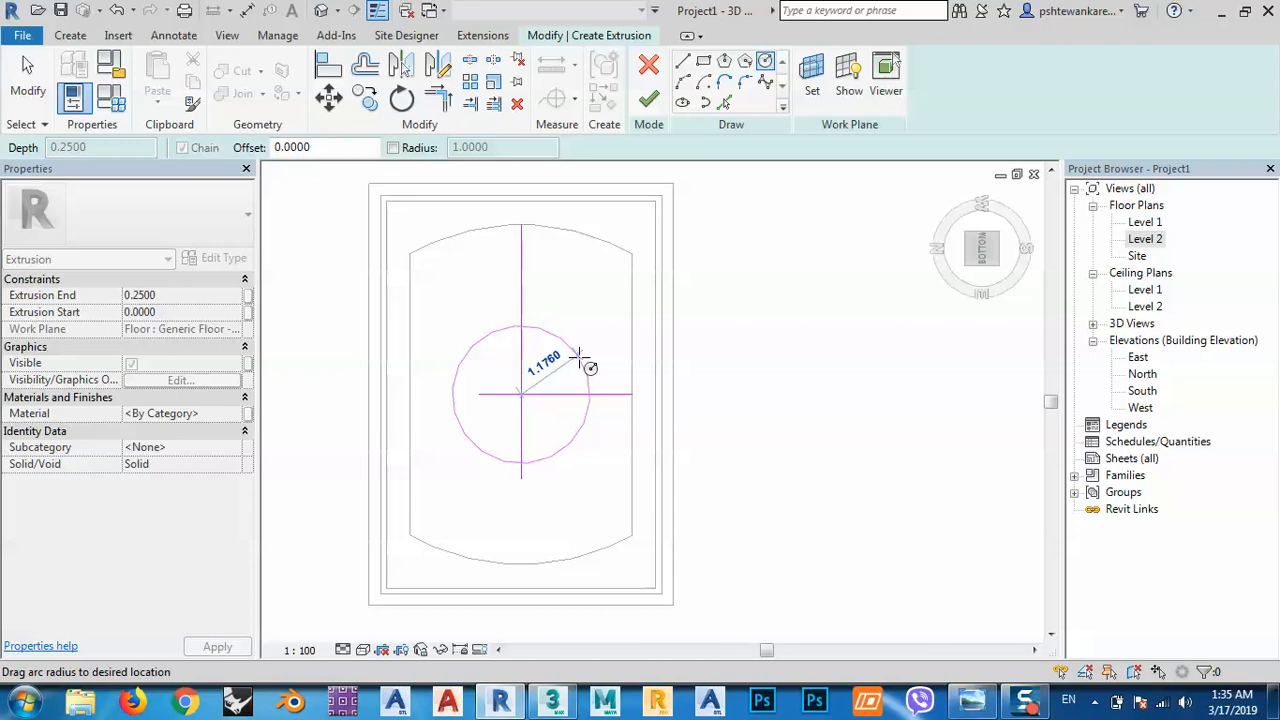
type("1")
key("Return")
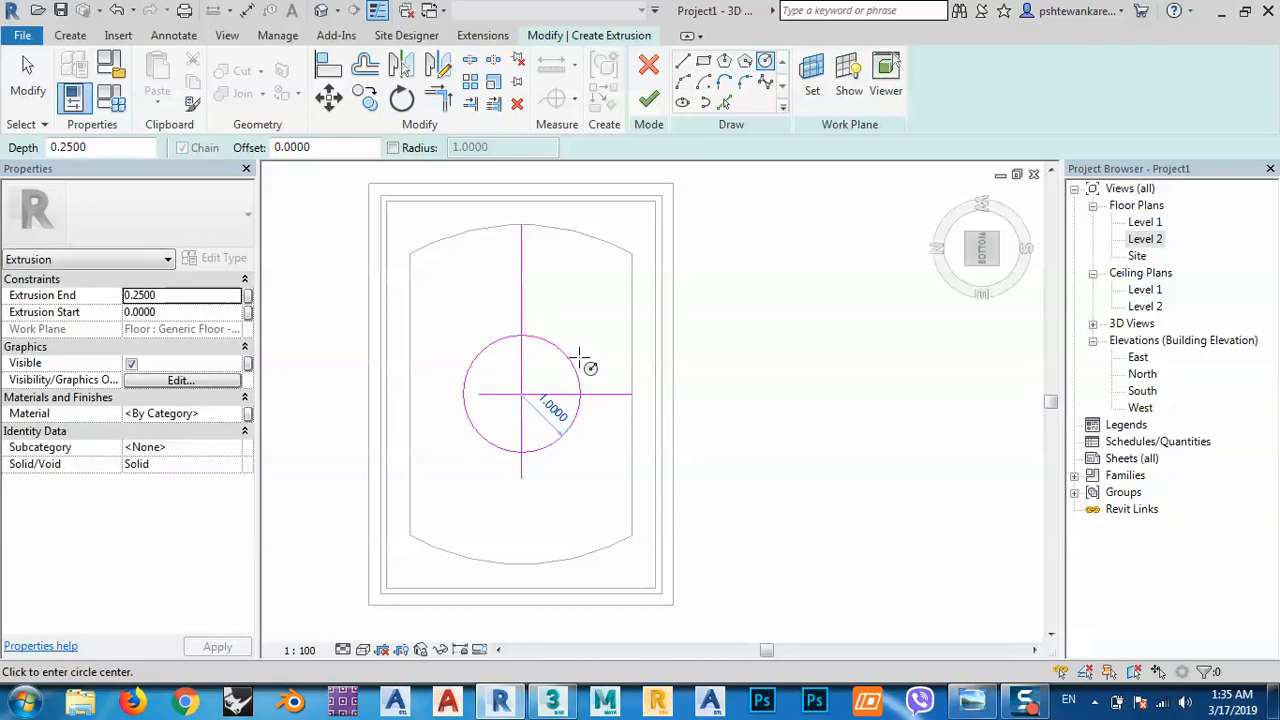
key("Escape")
key("Escape")
scroll(550, 410, "up", 2)
left_click_drag(540, 402, 476, 375)
key("Delete")
middle_click_drag(527, 390, 557, 401)
scroll(531, 418, "down", 2)
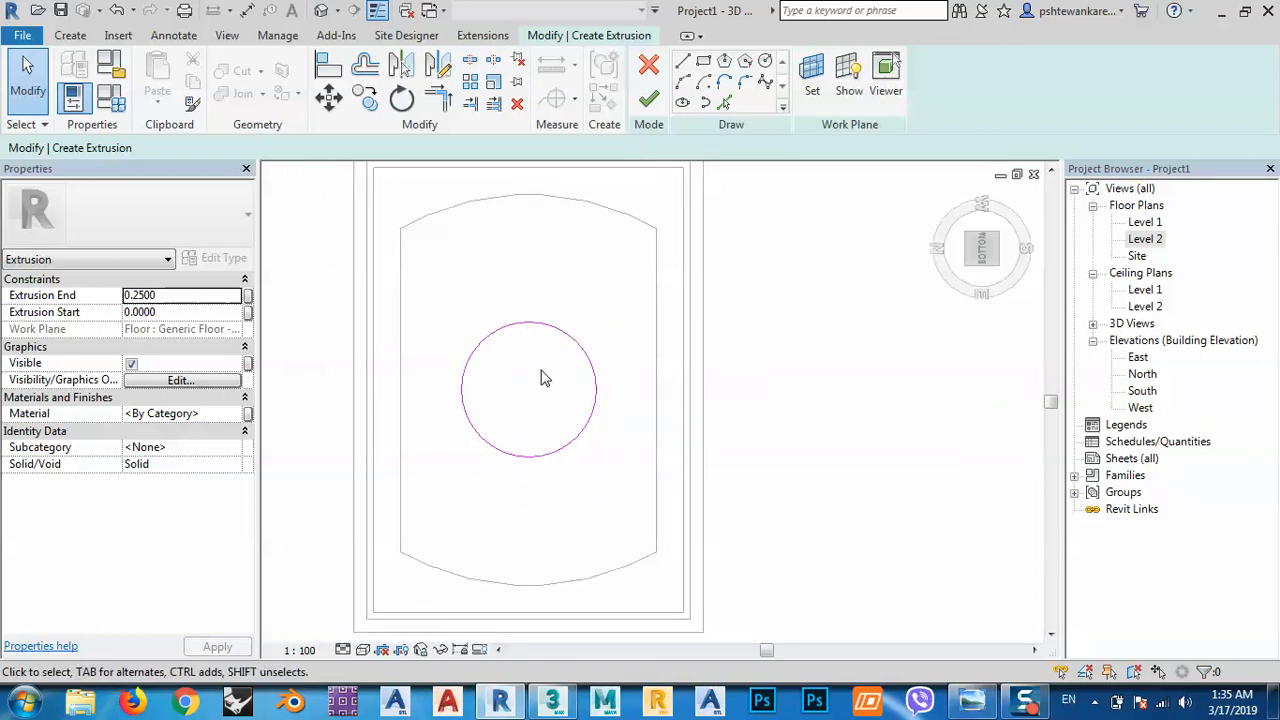
Add a concentric offset circle and remove a stray short line.
left_click(722, 104)
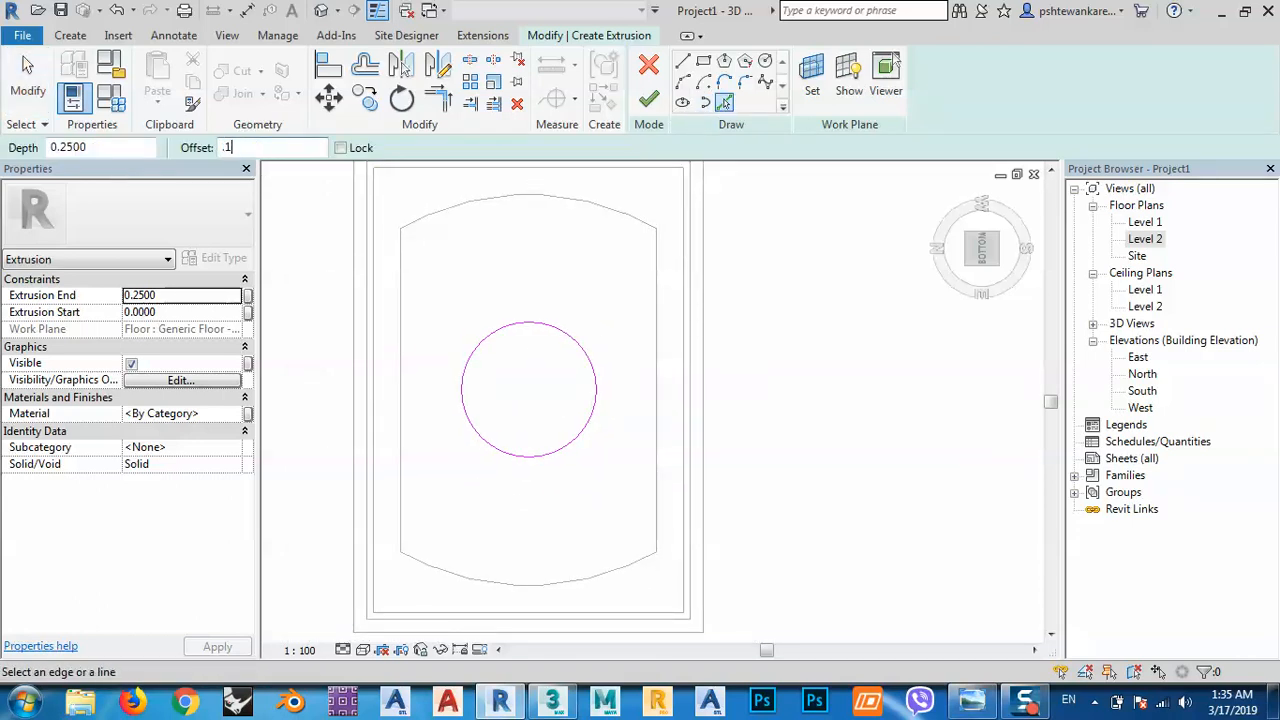
left_click(557, 337)
scroll(535, 377, "up", 2)
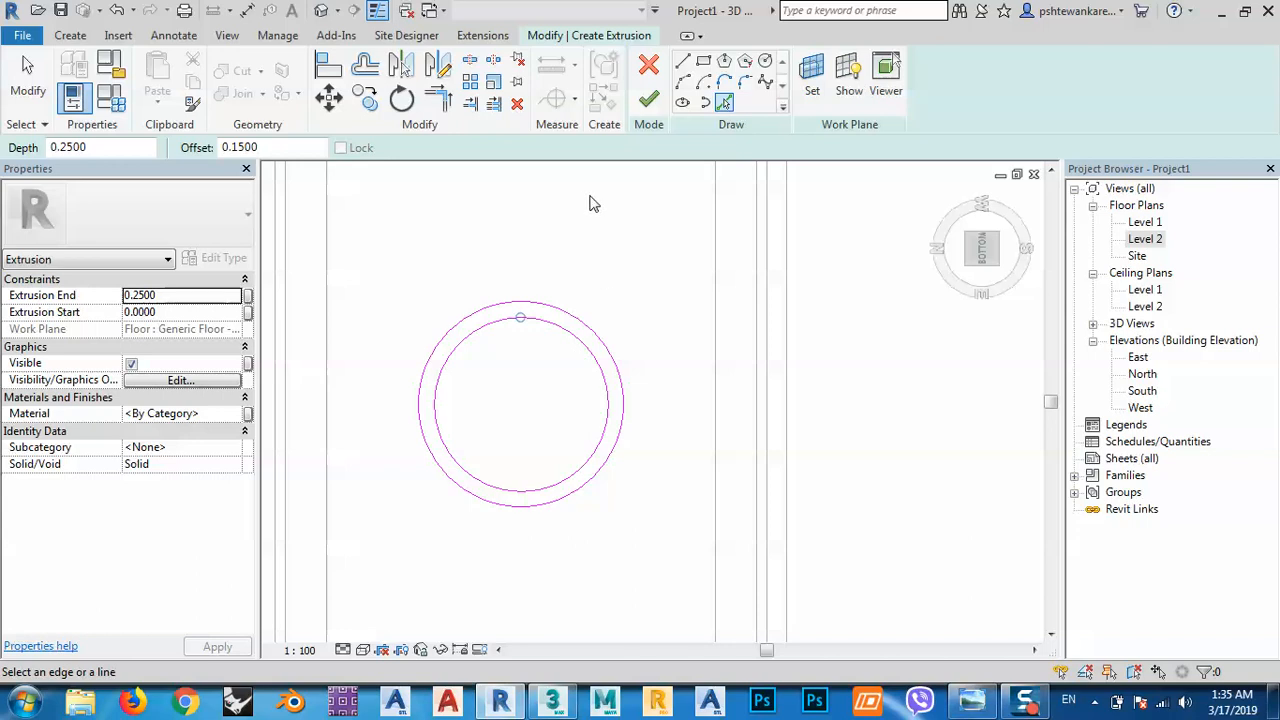
left_click(683, 62)
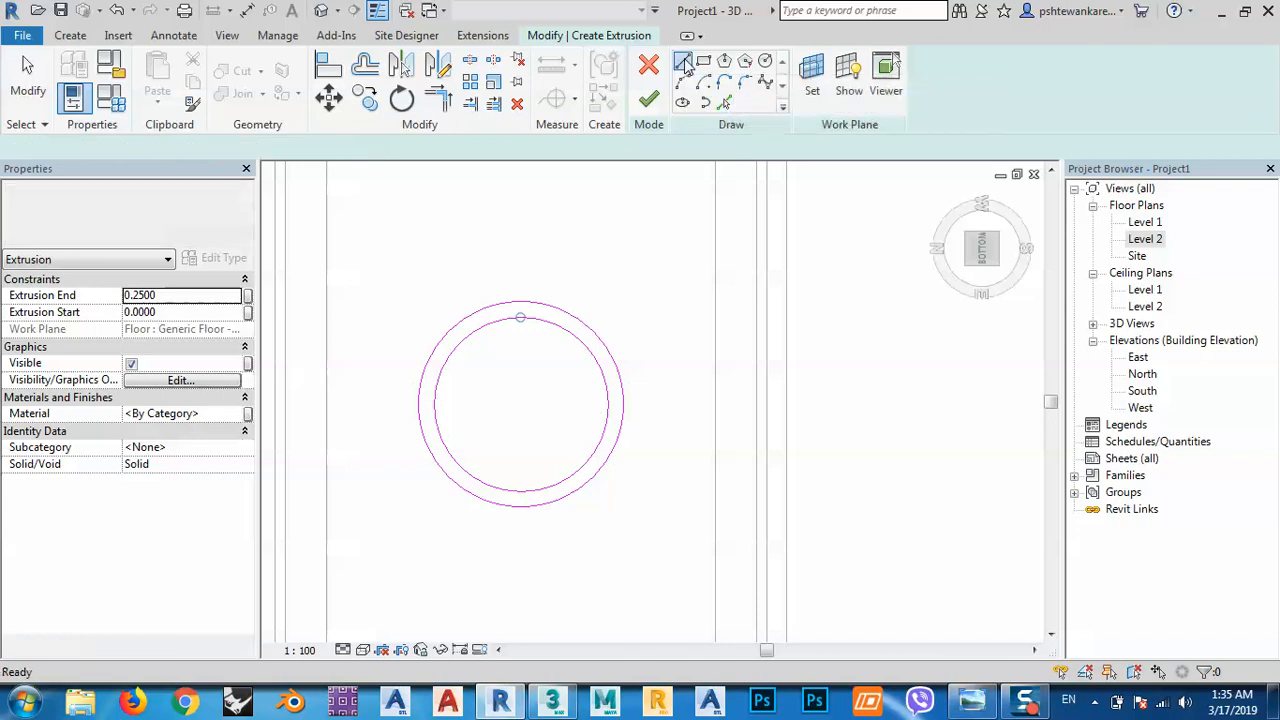
left_click(607, 404)
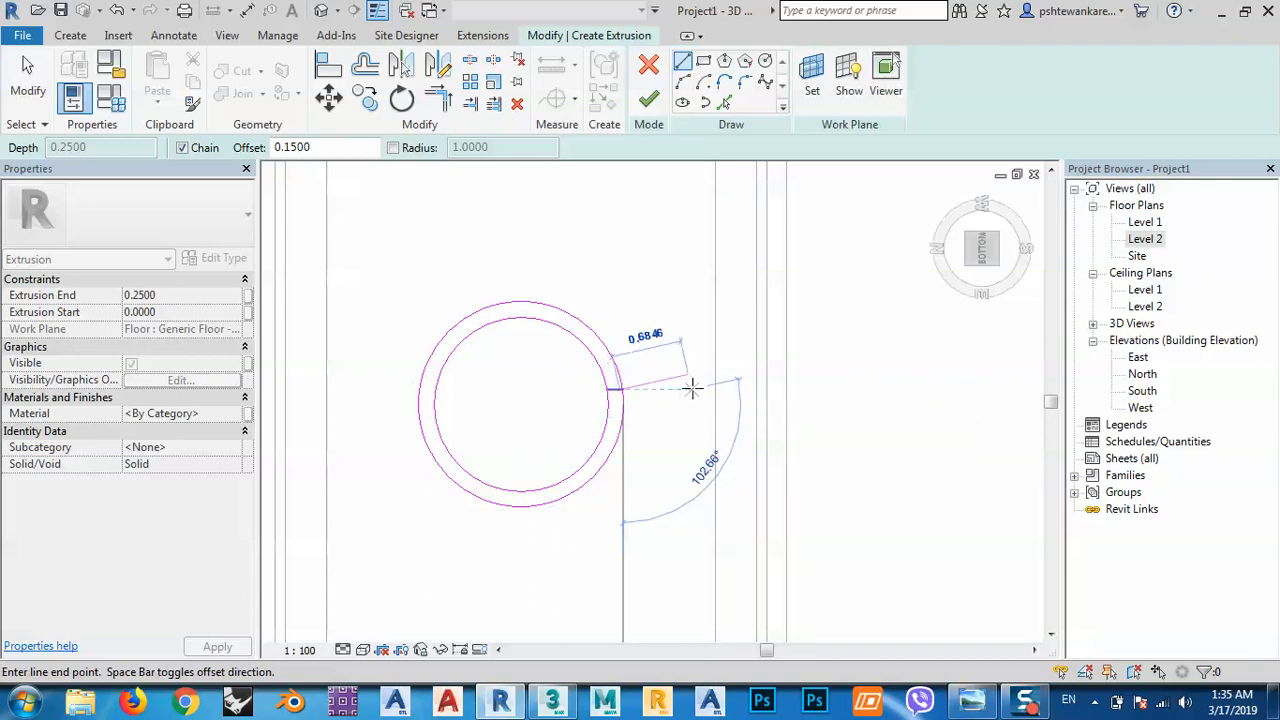
key("Escape")
key("Escape")
scroll(620, 402, "up", 3)
scroll(620, 402, "up", 1)
left_click(608, 386)
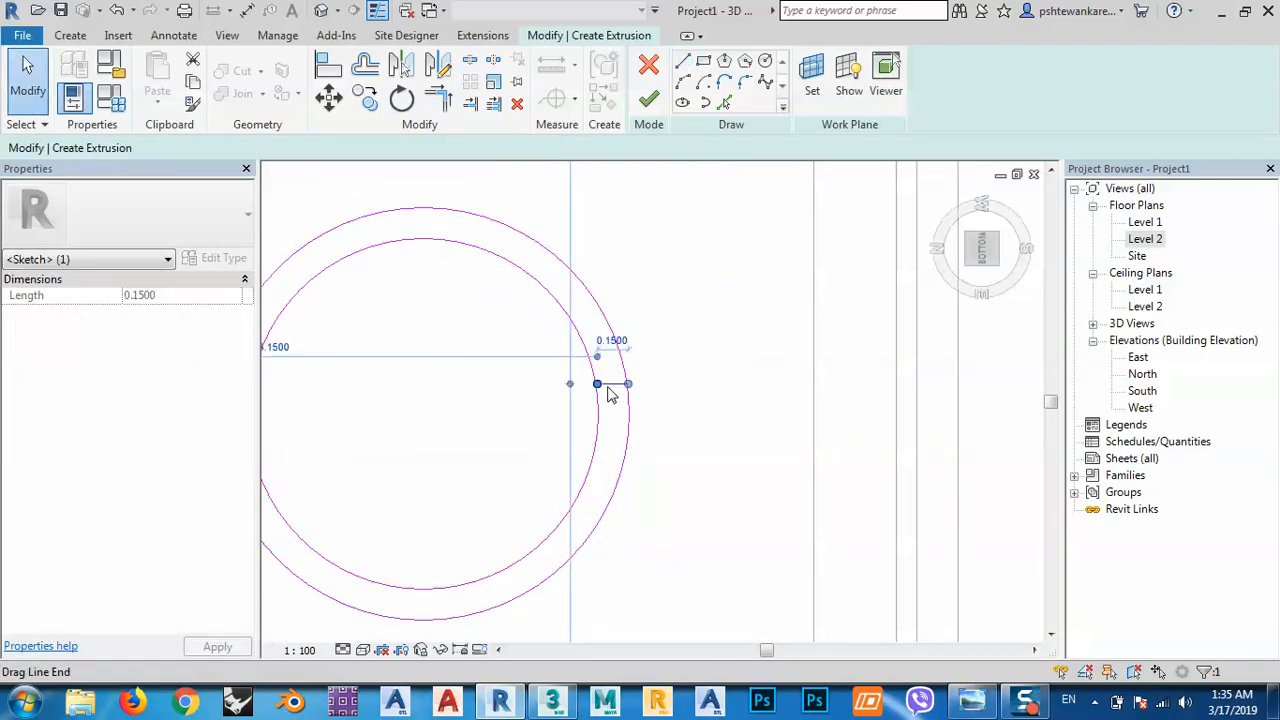
key("Delete")
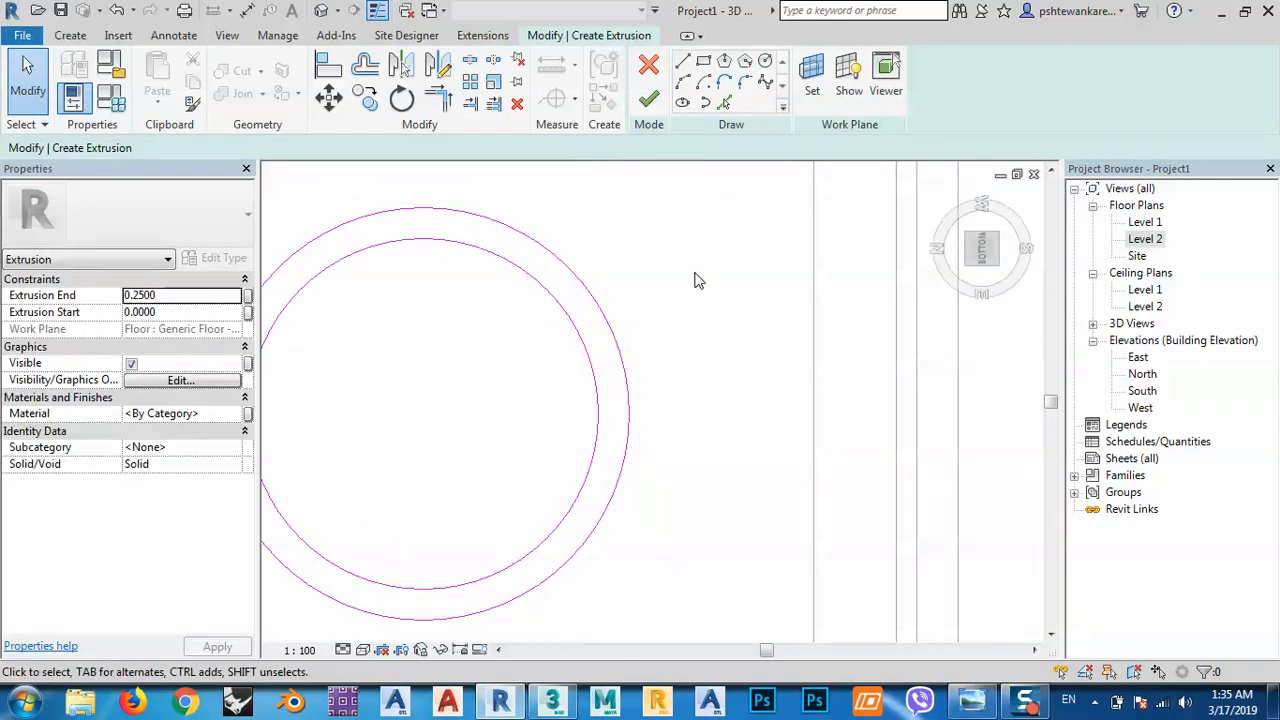
Draw short radial lines joining the circles at the right and bottom quadrants.
left_click(683, 63)
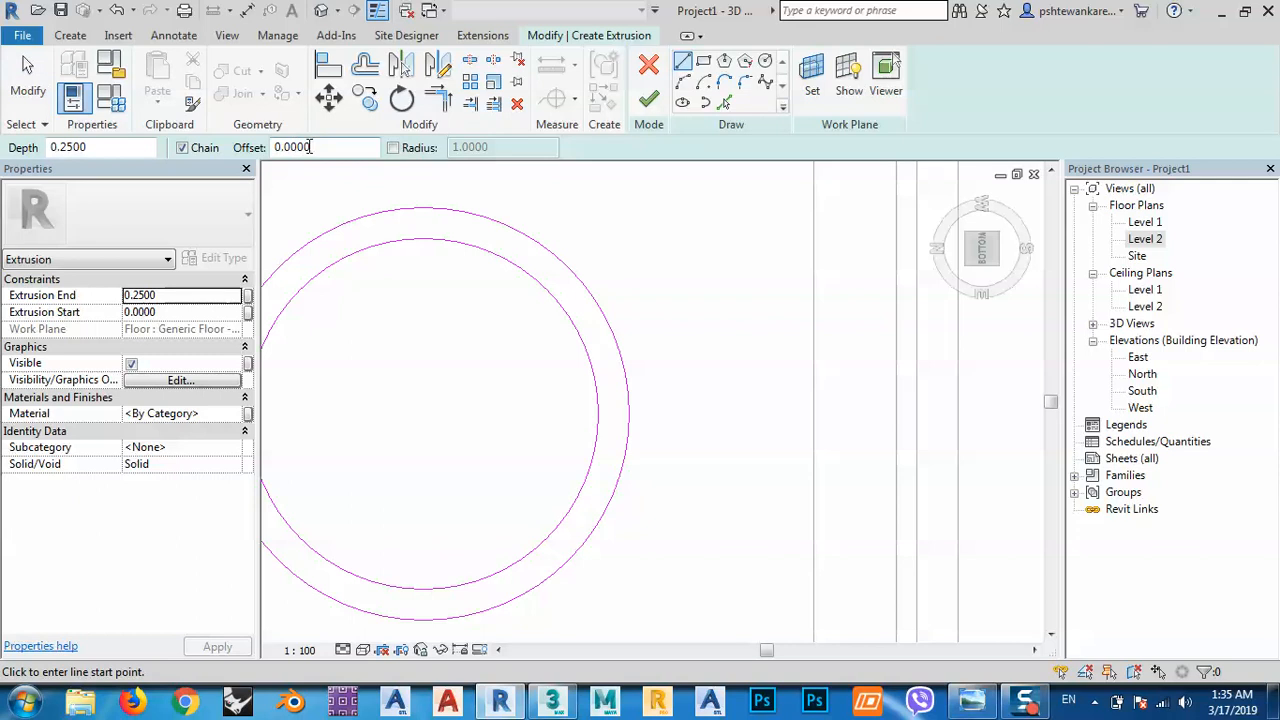
left_click(598, 414)
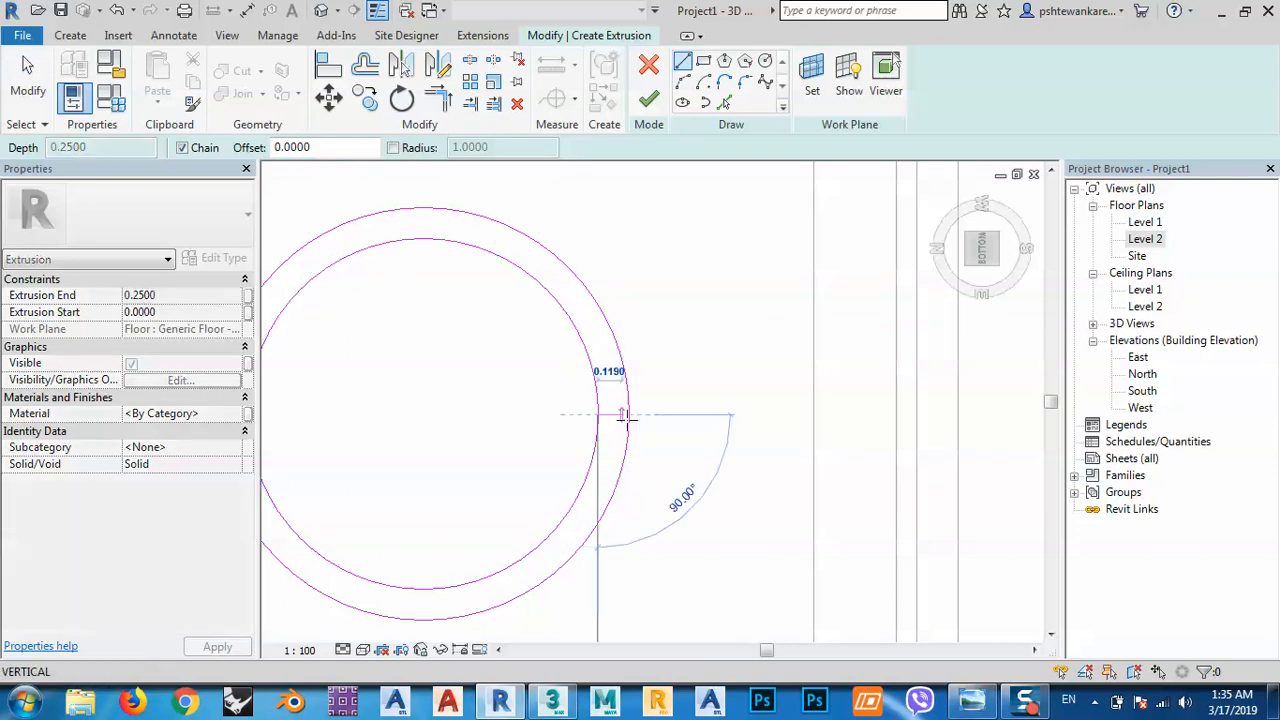
left_click(630, 414)
key("Escape")
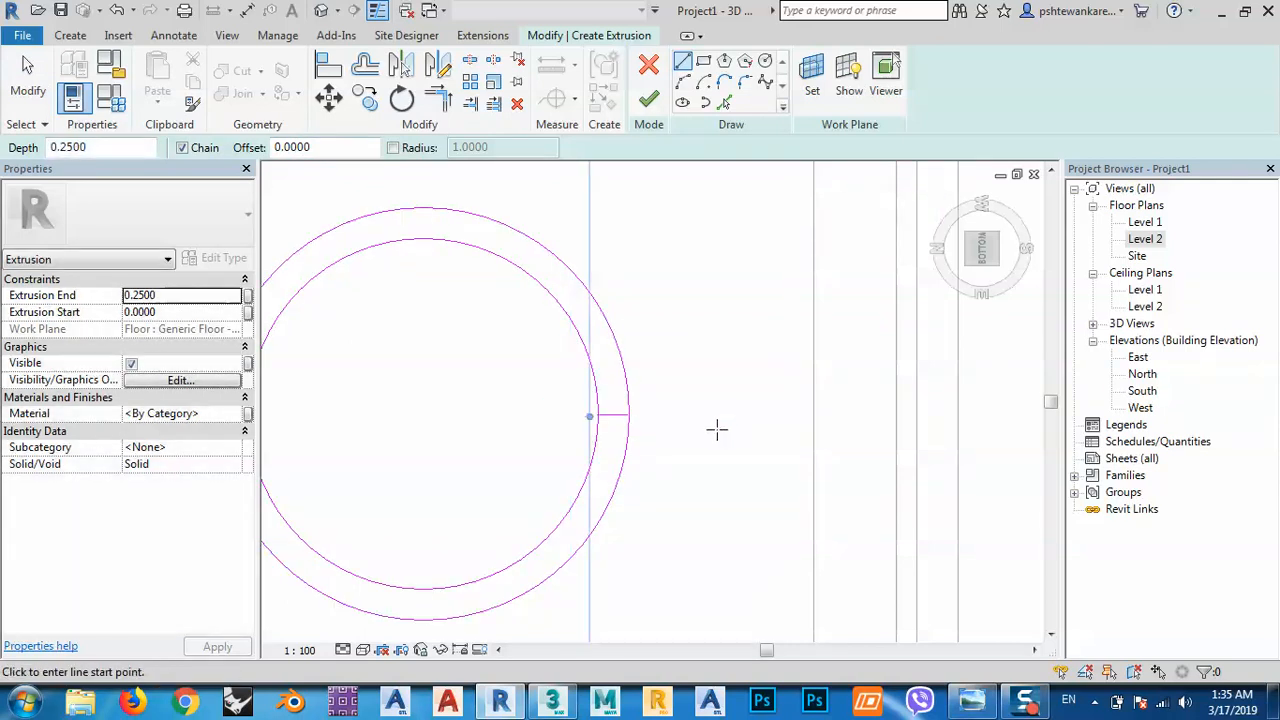
scroll(714, 428, "down", 2)
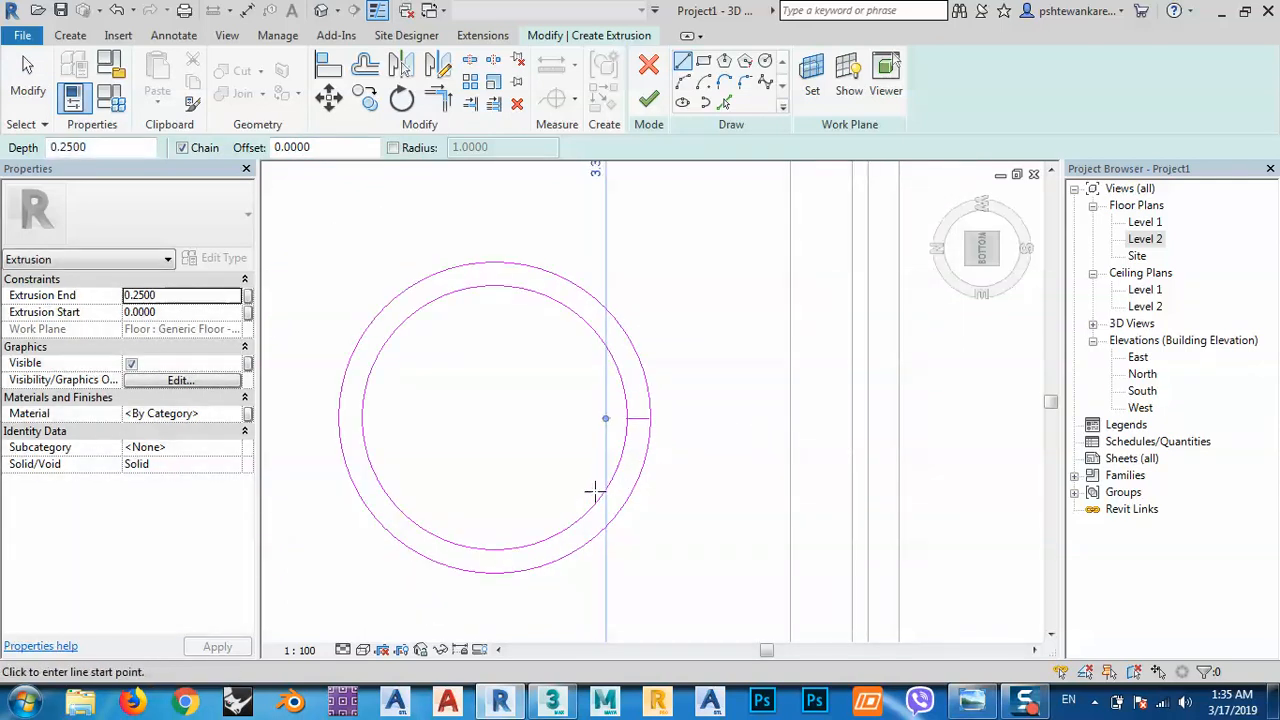
left_click(494, 549)
left_click(494, 572)
key("Escape")
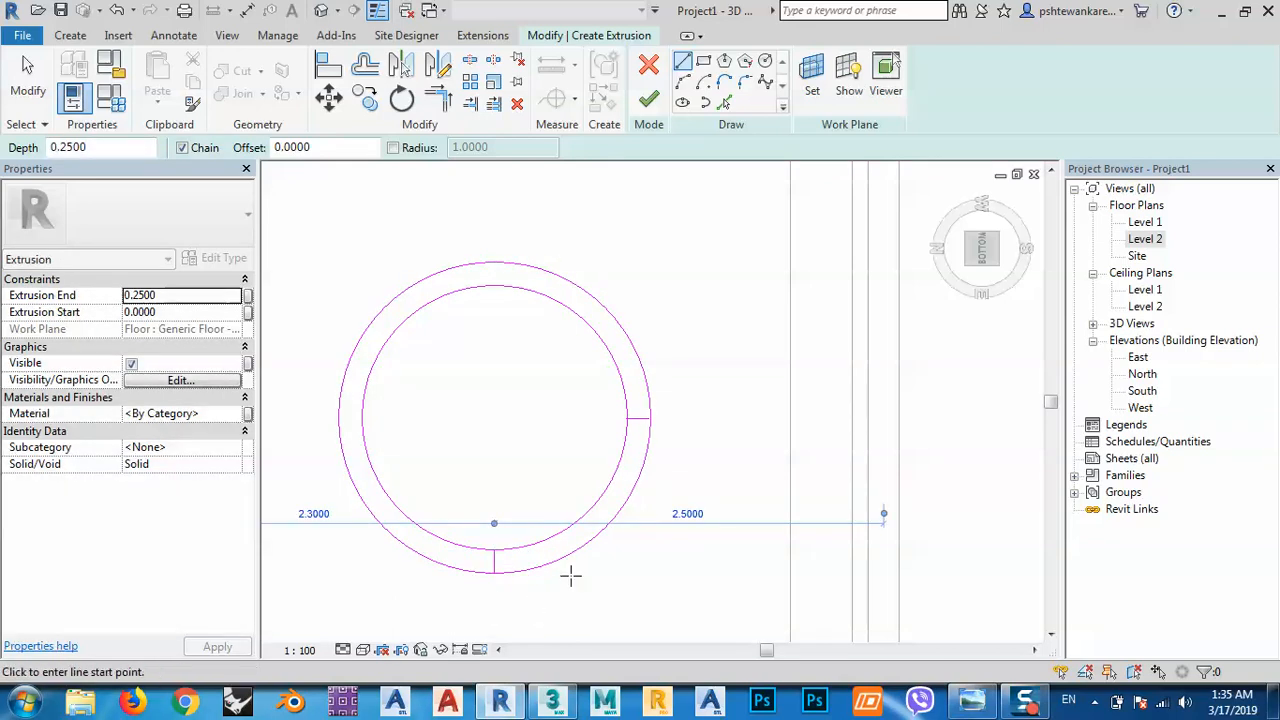
Draw short radial lines joining the circles at the left and top quadrants.
left_click(362, 419)
left_click(339, 418)
key("Escape")
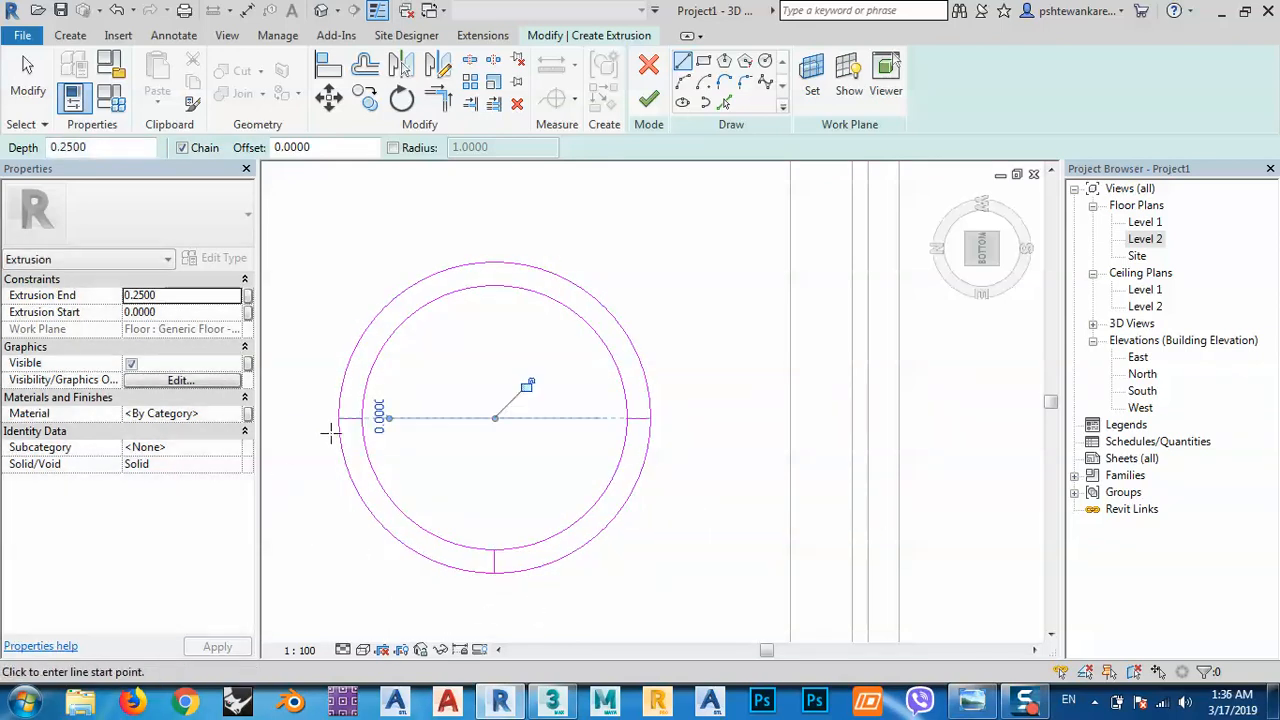
left_click(495, 287)
left_click(494, 263)
key("Escape")
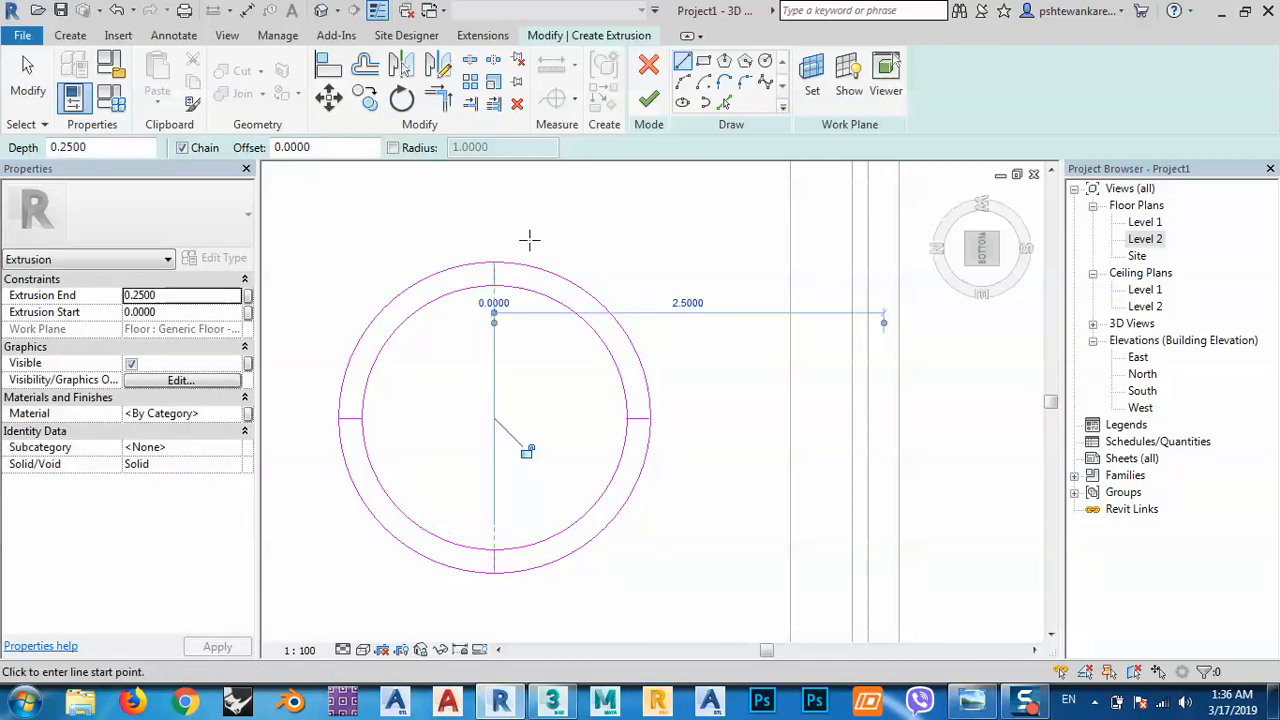
key("Escape")
scroll(500, 285, "up", 3)
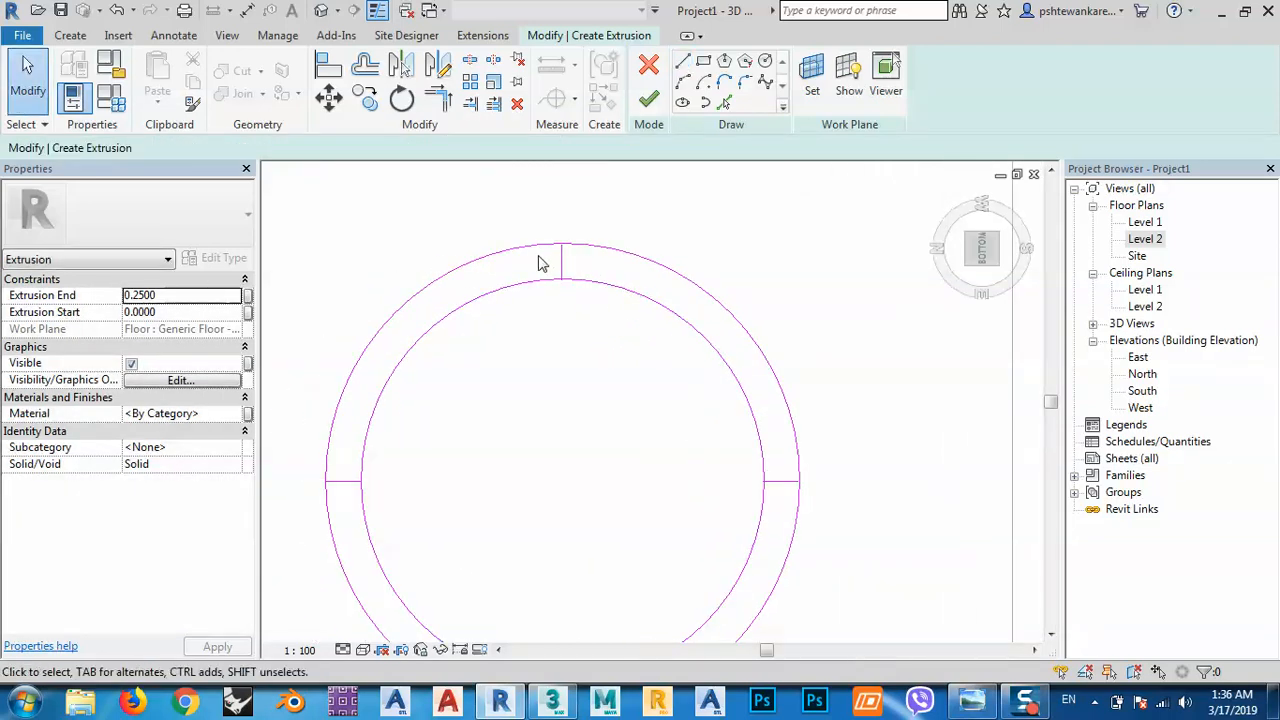
Add 0.1-offset copies beside the ring's radial lines to outline a slot at each quadrant.
left_click(725, 104)
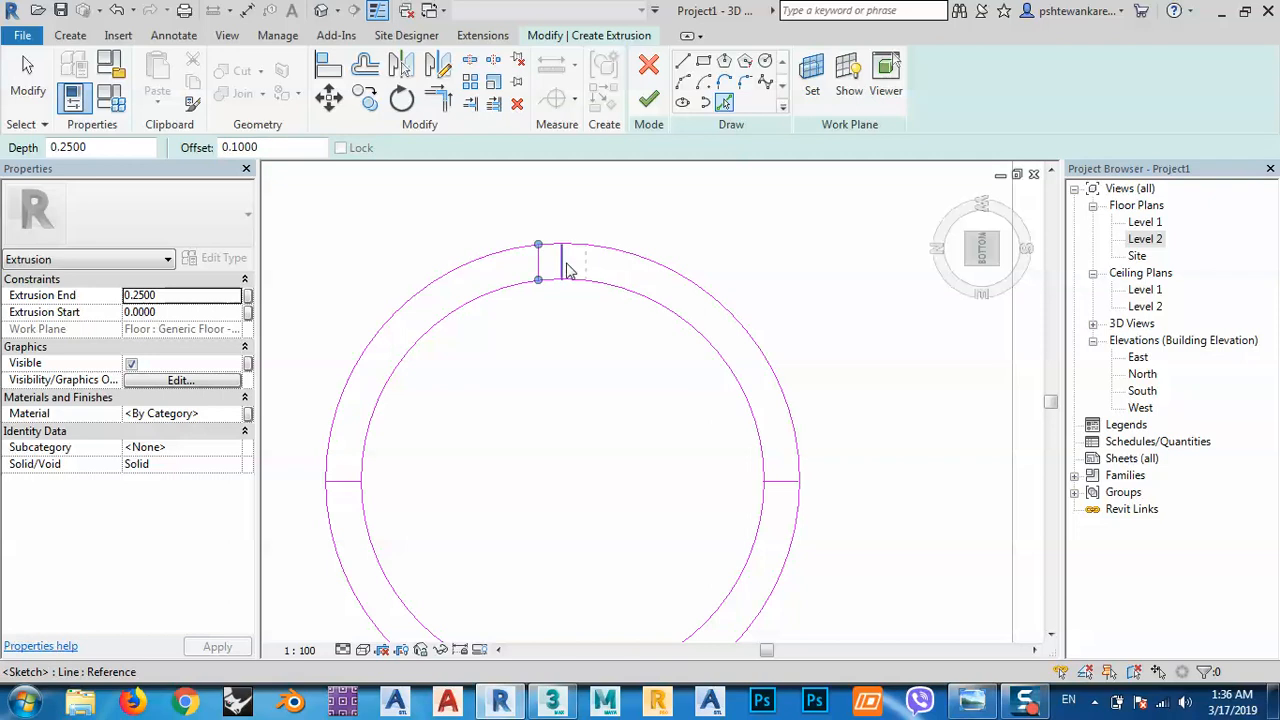
left_click(347, 489)
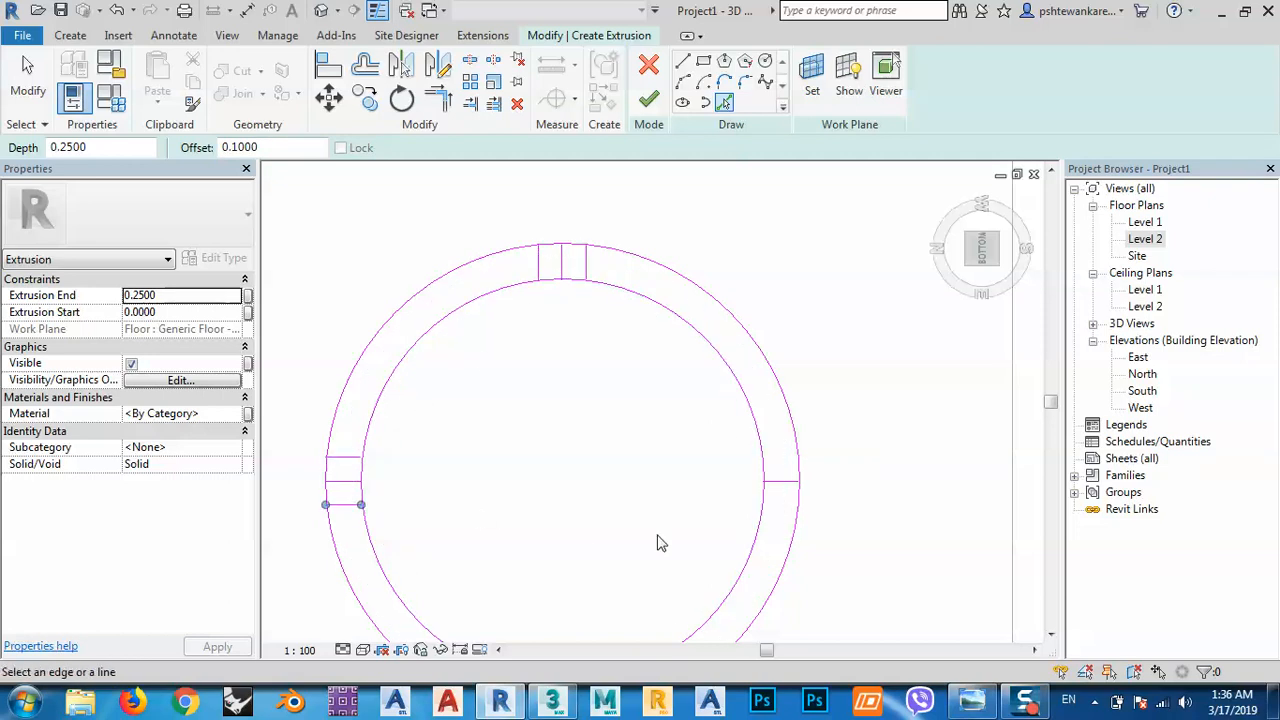
left_click(785, 489)
scroll(650, 505, "down", 3, "ctrl")
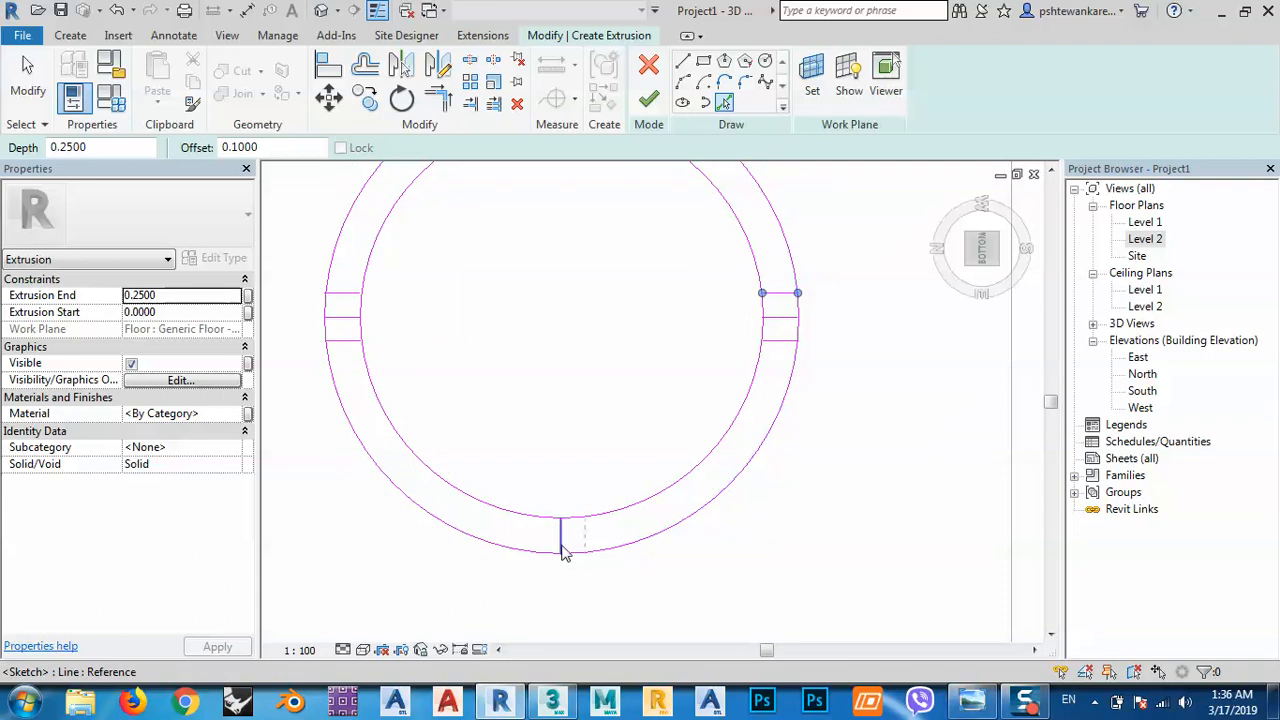
scroll(645, 472, "down", 2)
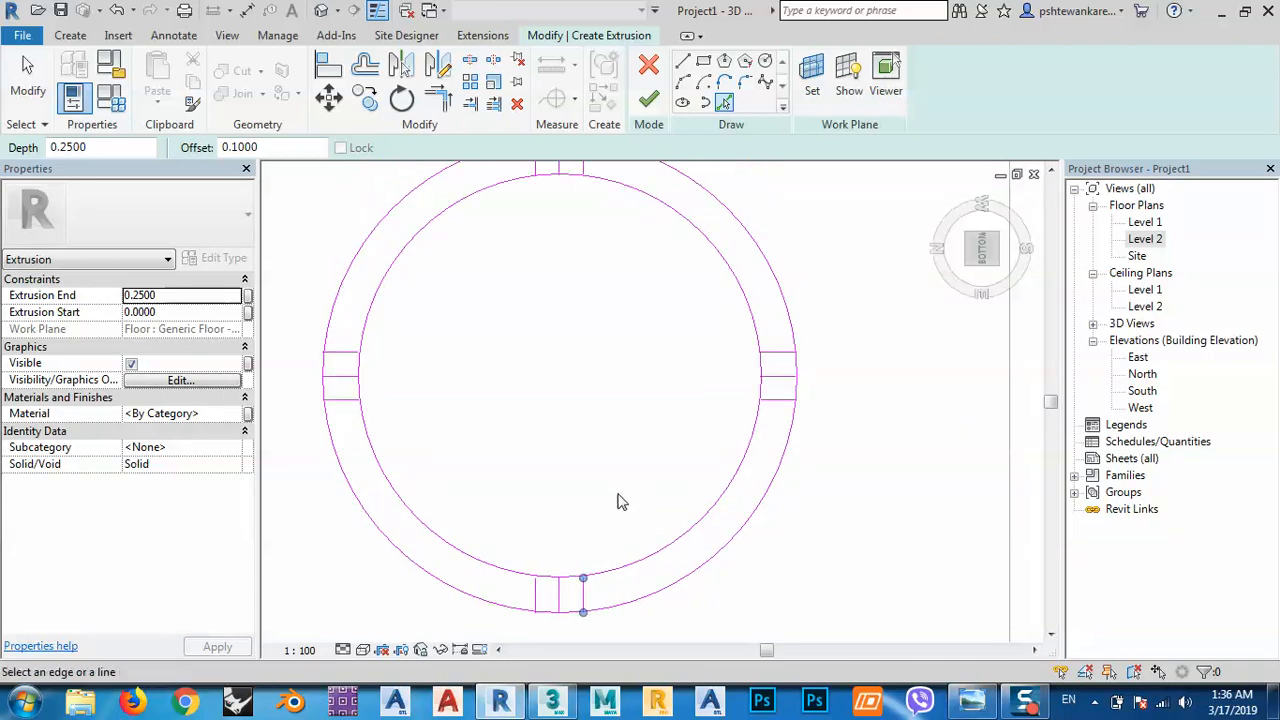
key("Escape")
key("Escape")
middle_click_drag(673, 489, 674, 463)
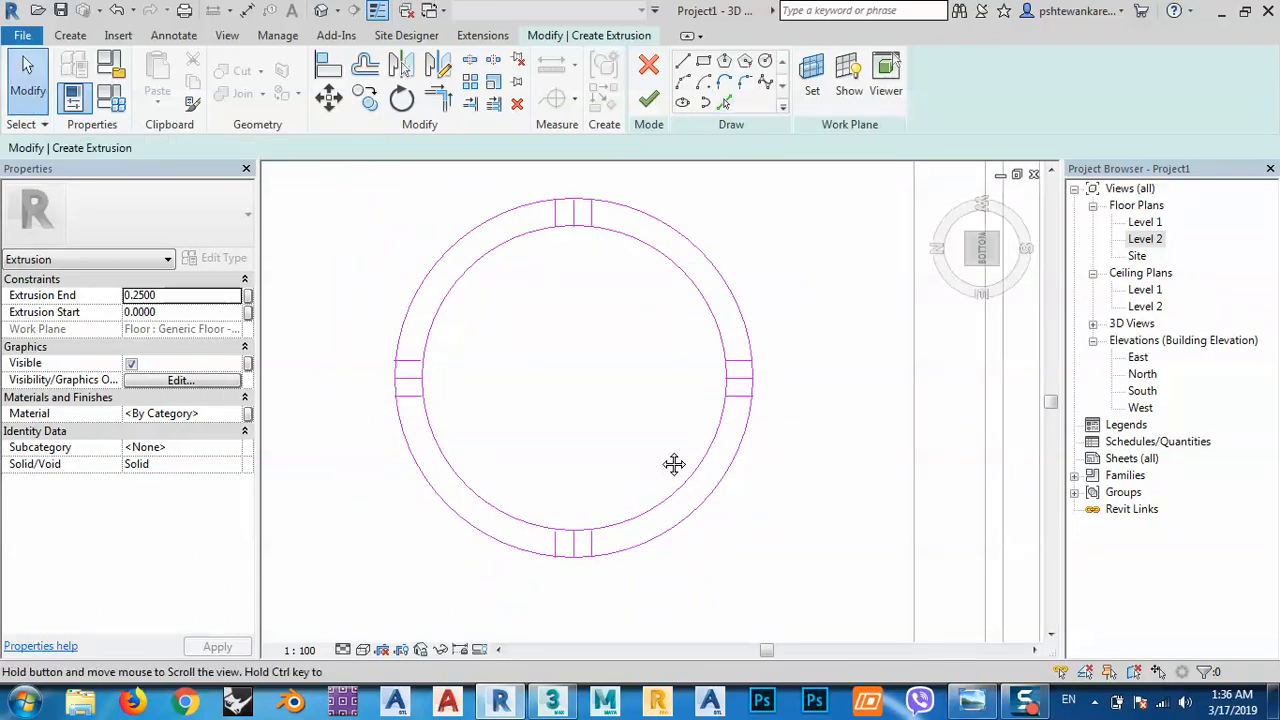
scroll(740, 378, "up", 2)
middle_click_drag(678, 415, 645, 415)
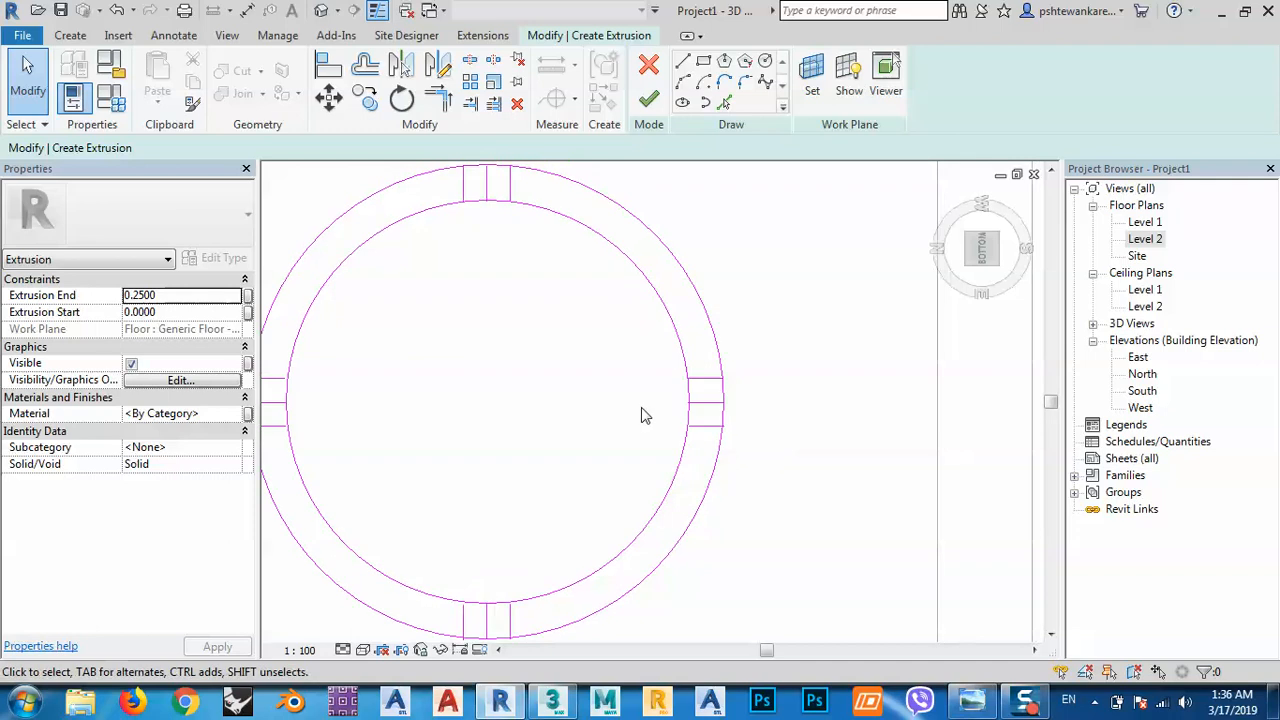
Split the inner and outer ring circles at the right and bottom slots.
key("s")
key("l")
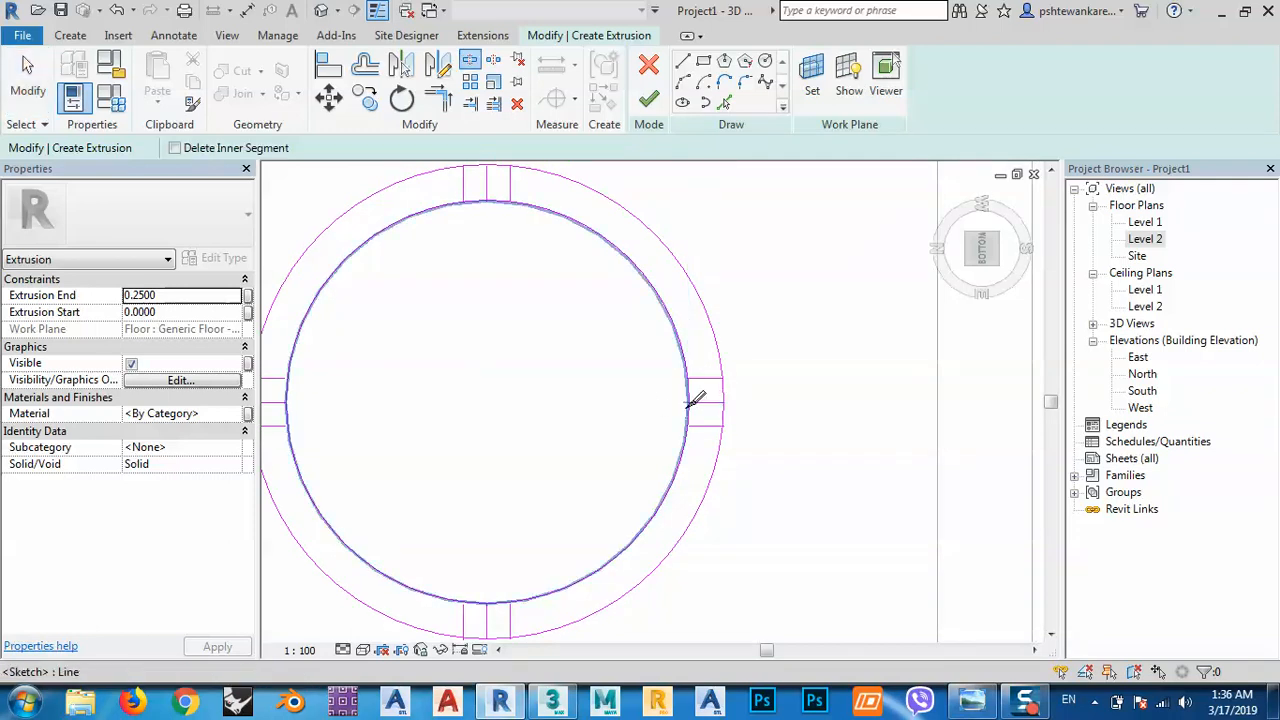
scroll(693, 408, "up", 1)
left_click(688, 412)
left_click(730, 421)
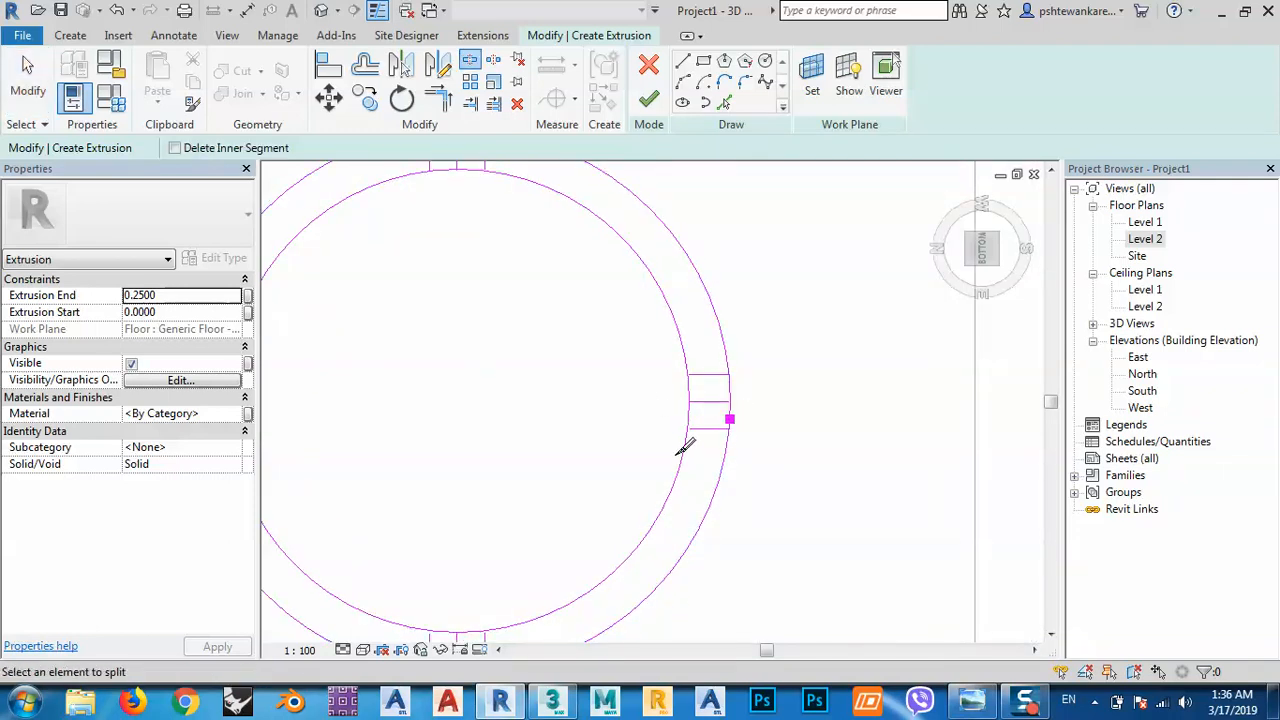
mouse_move(676, 470)
middle_mouse_down()
mouse_move(737, 314)
mouse_move(754, 411)
middle_mouse_up()
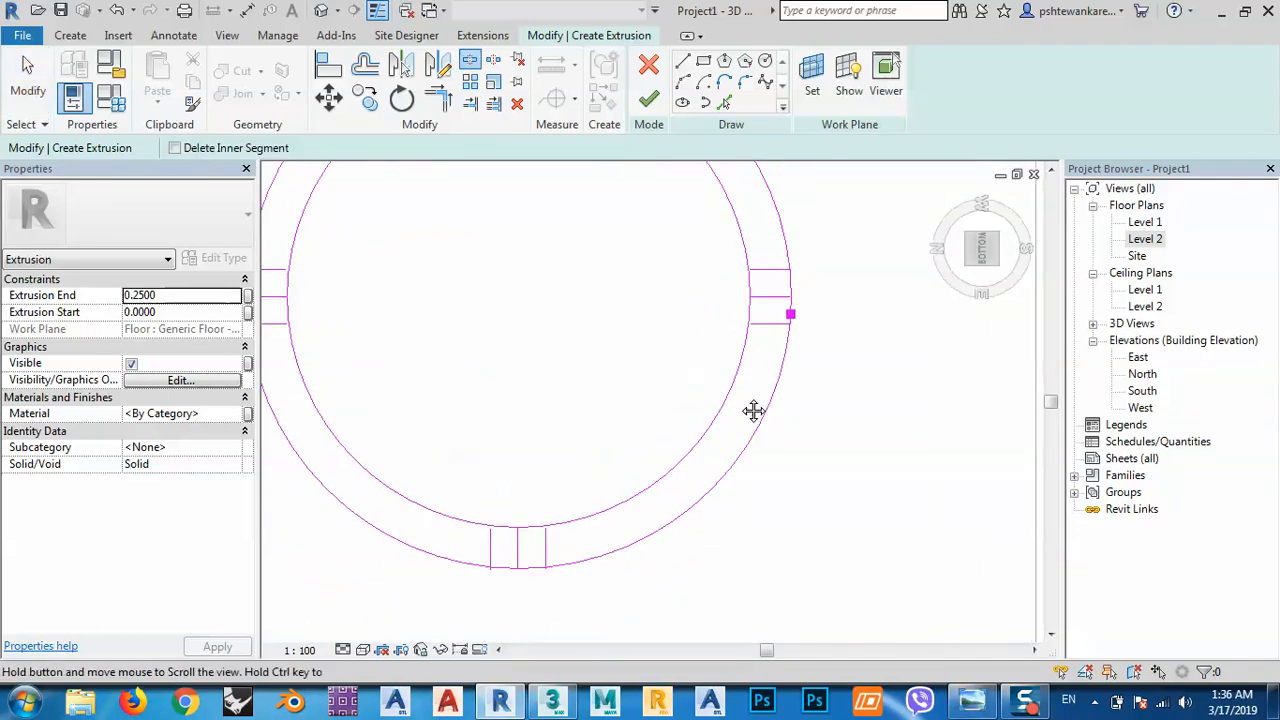
left_click(529, 577)
left_click(528, 535)
Split the inner and outer ring circles at the left and top slots.
middle_click_drag(446, 427, 652, 540)
left_click(451, 433)
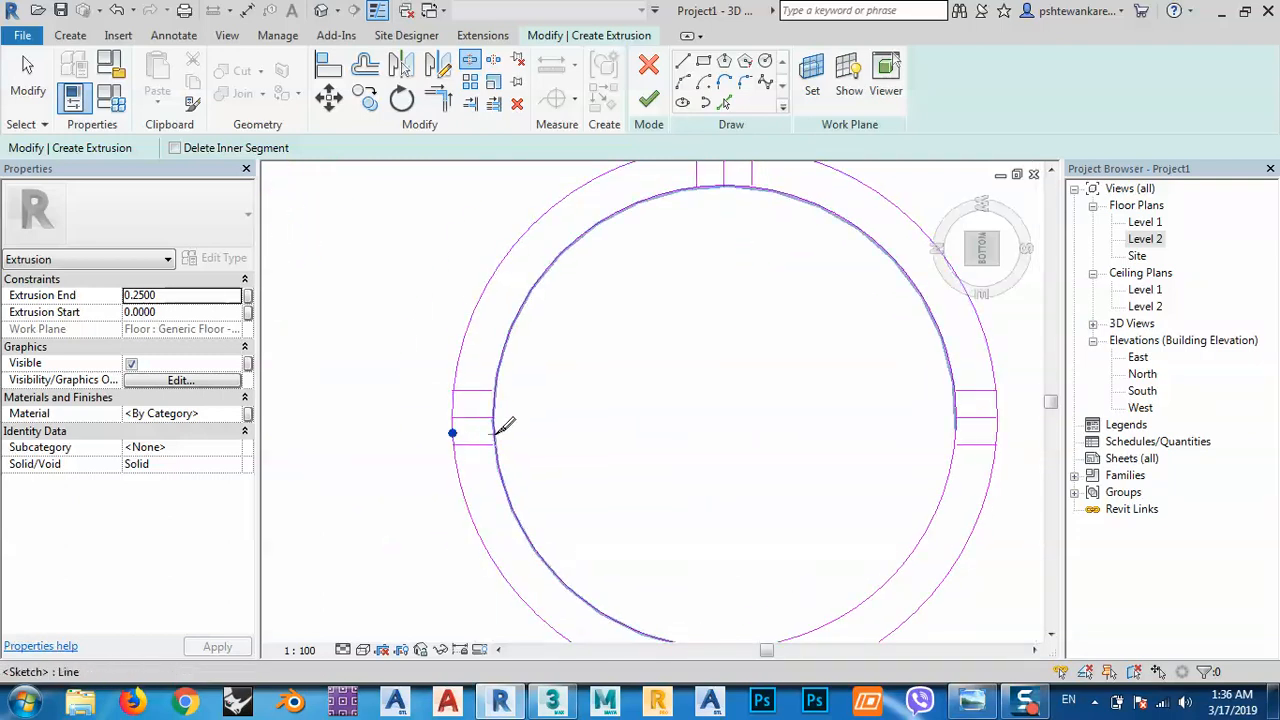
left_click(493, 433)
middle_click_drag(537, 413, 526, 629)
left_click(667, 394)
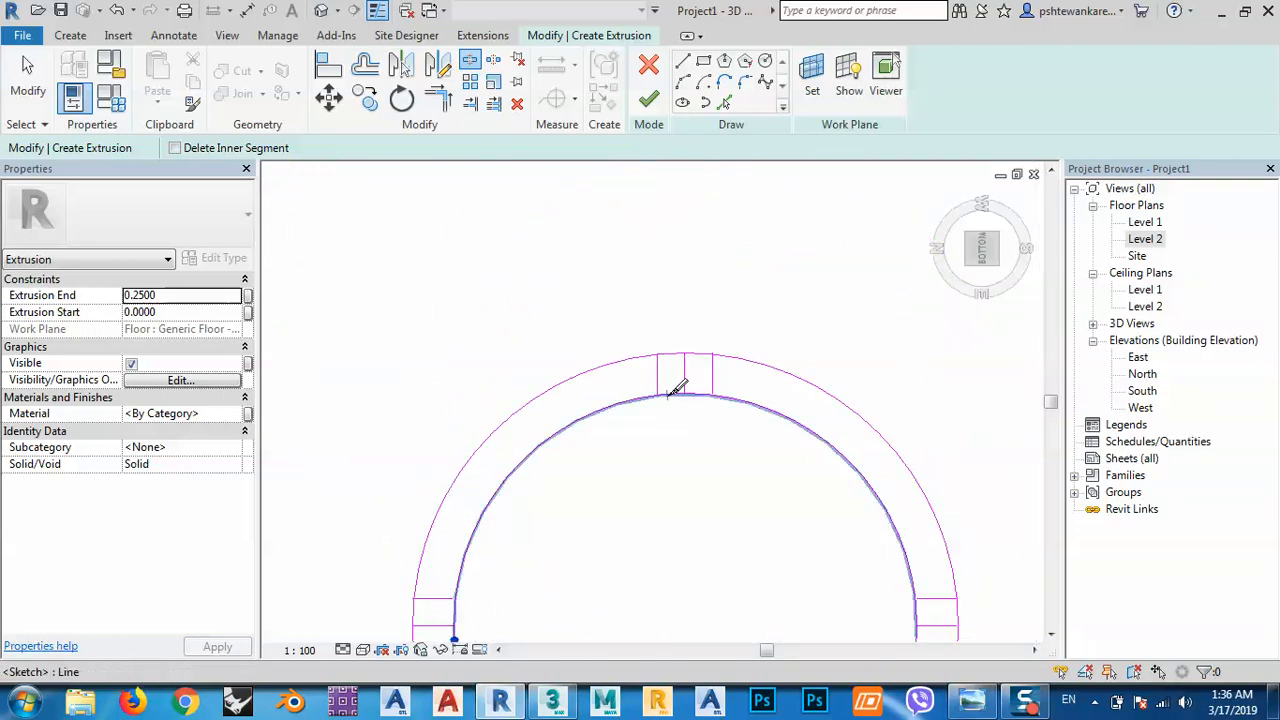
left_click(671, 354)
middle_click_drag(738, 410, 726, 360)
key("Escape")
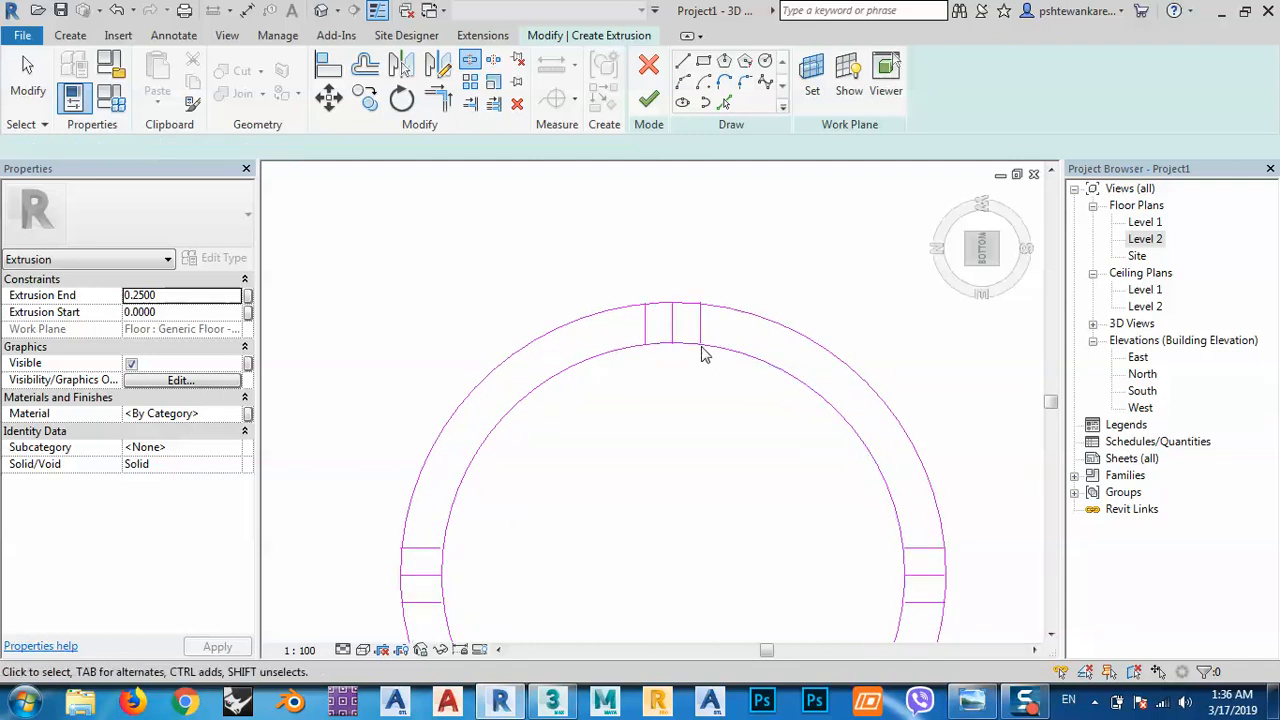
Delete the middle line from each of the four slots.
left_click(674, 325)
key("Delete")
middle_click_drag(788, 450, 701, 291)
left_click(848, 418)
key("Delete")
middle_click_drag(690, 465, 737, 336)
left_click(389, 287)
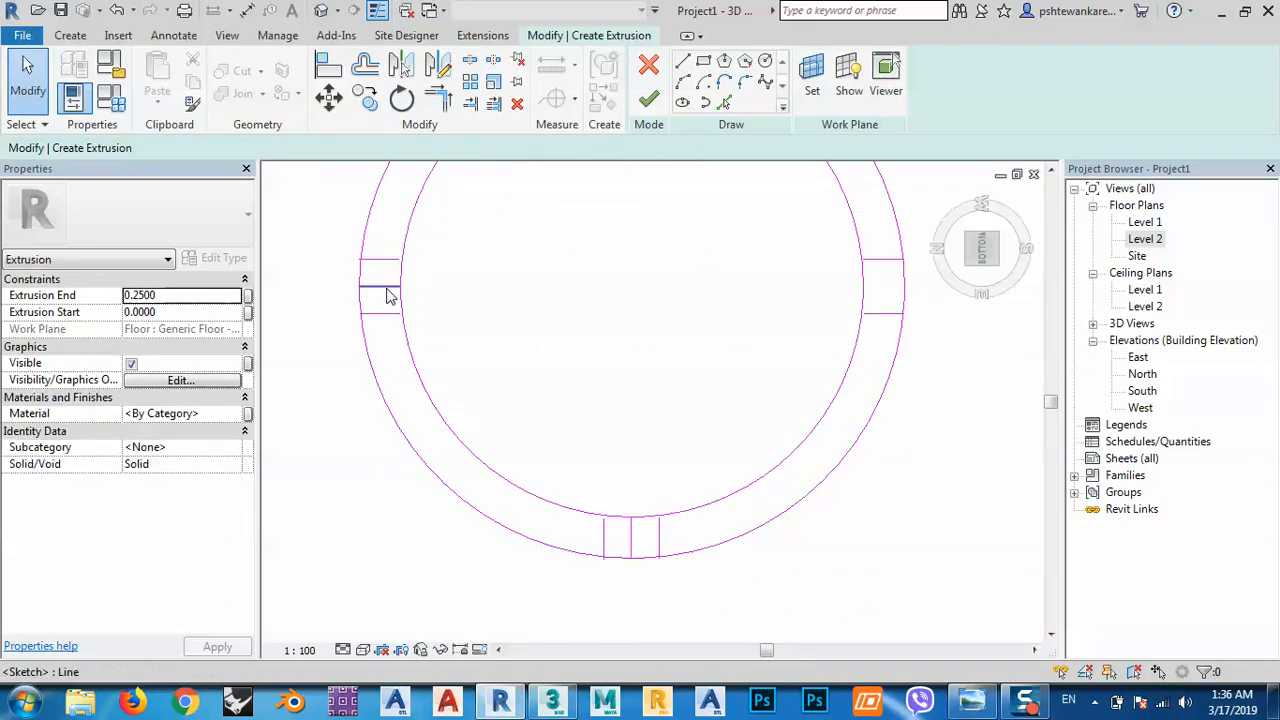
key("Delete")
left_click(630, 524)
key("Delete")
middle_click_drag(630, 524, 643, 527)
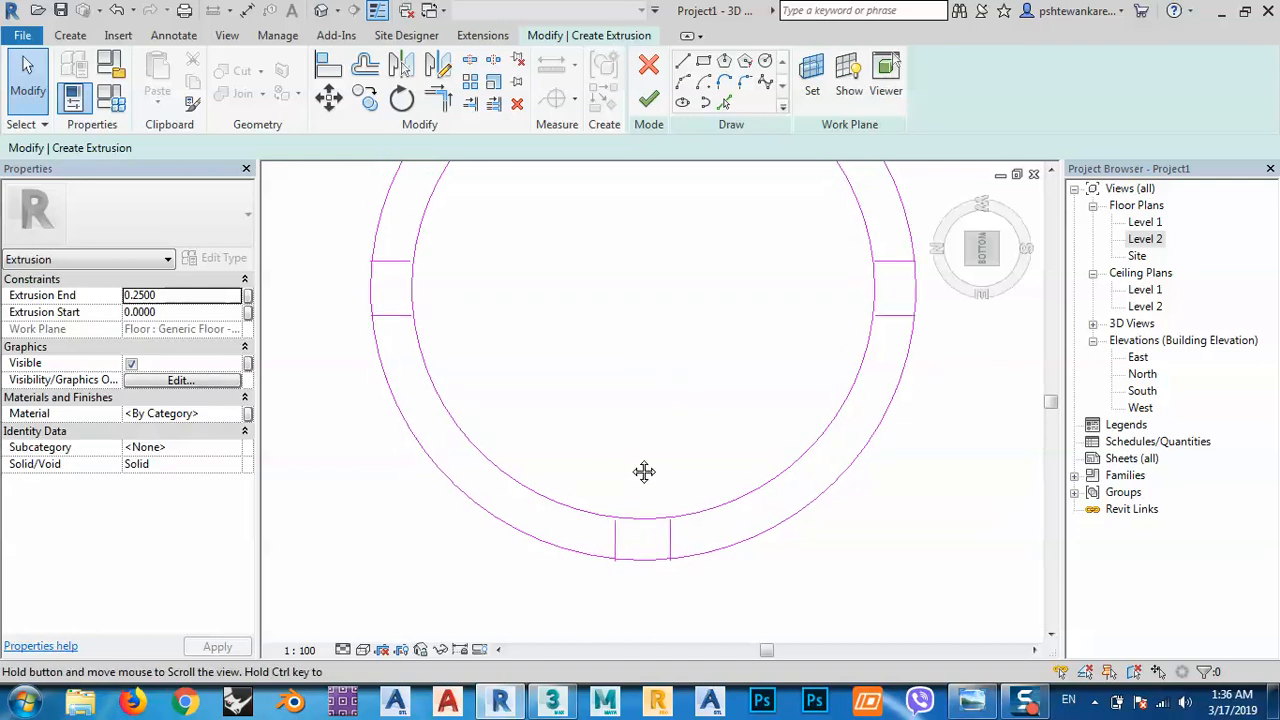
Trim the ring arcs to corners with the bottom and left slot edges.
left_click(438, 97)
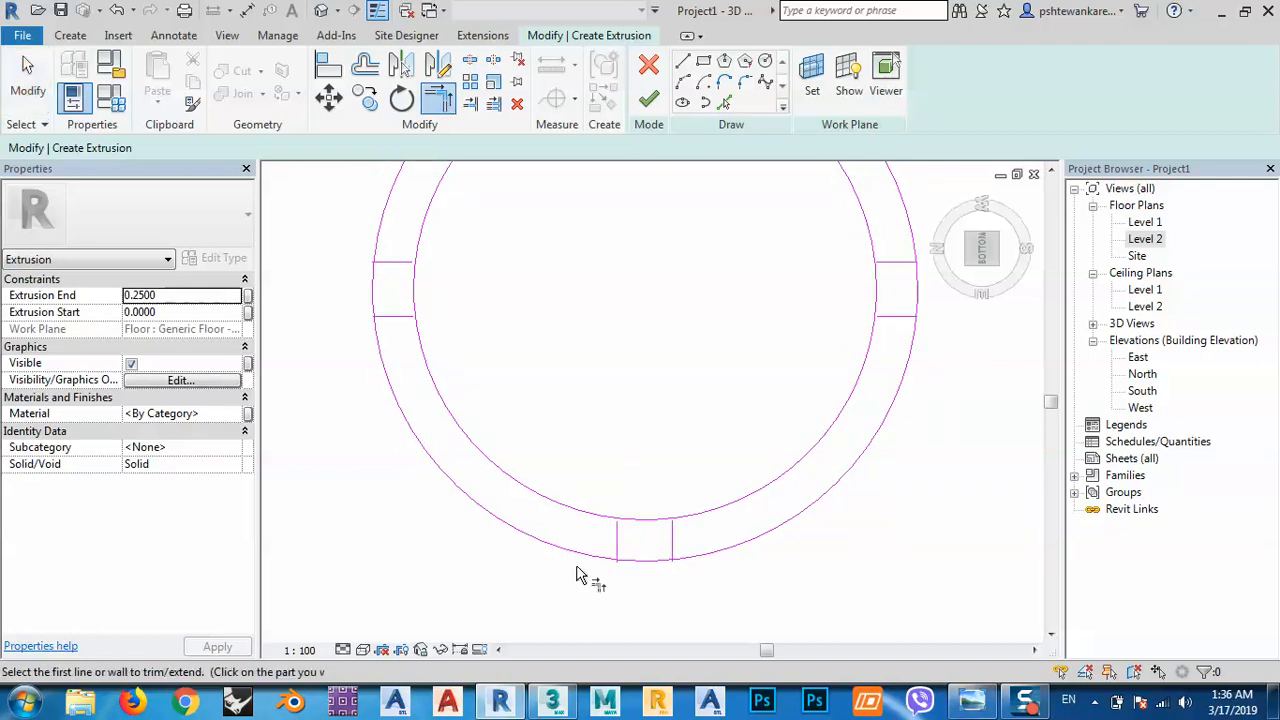
left_click(596, 517)
left_click(618, 545)
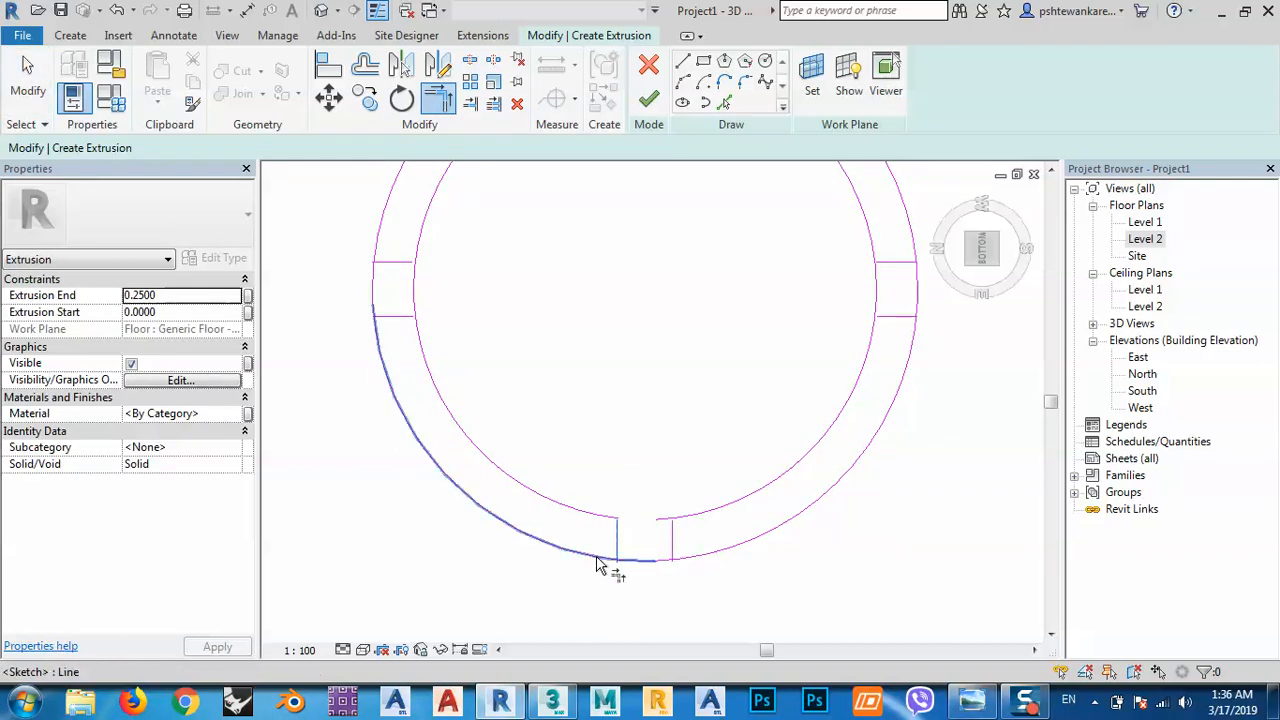
middle_click_drag(426, 360, 476, 515)
left_click(443, 473)
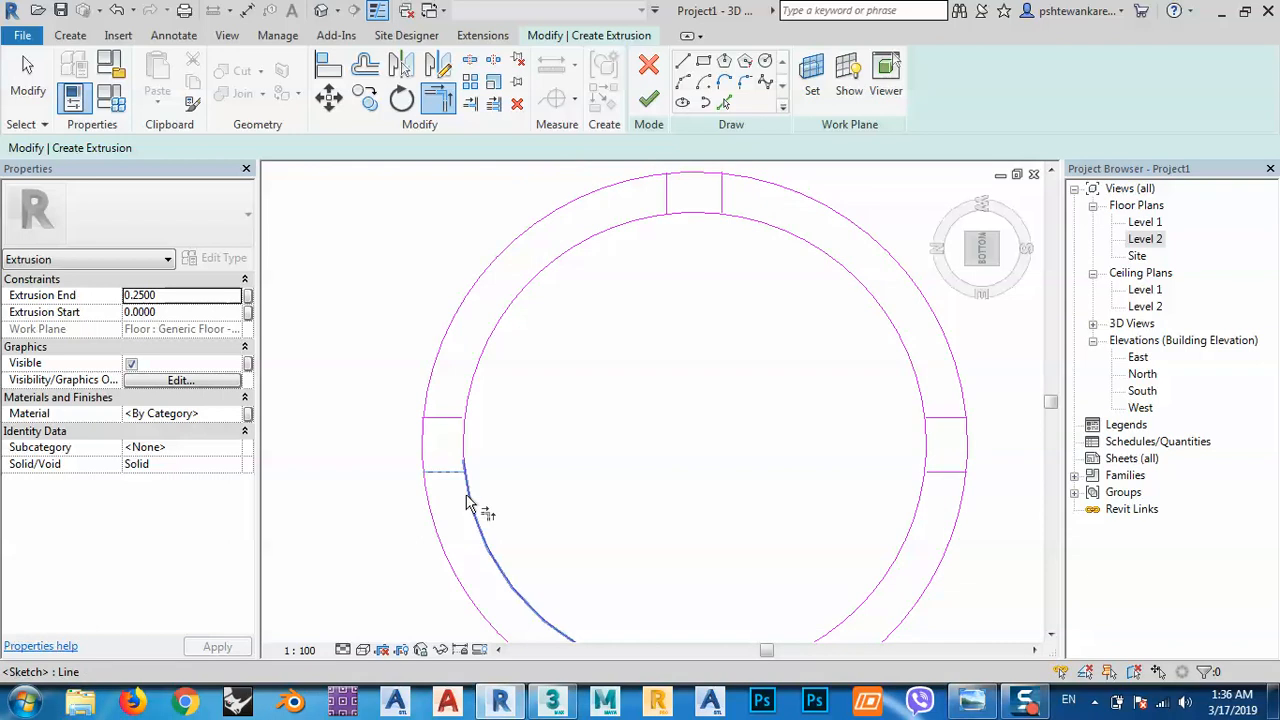
left_click(466, 494)
left_click(443, 473)
left_click(427, 496)
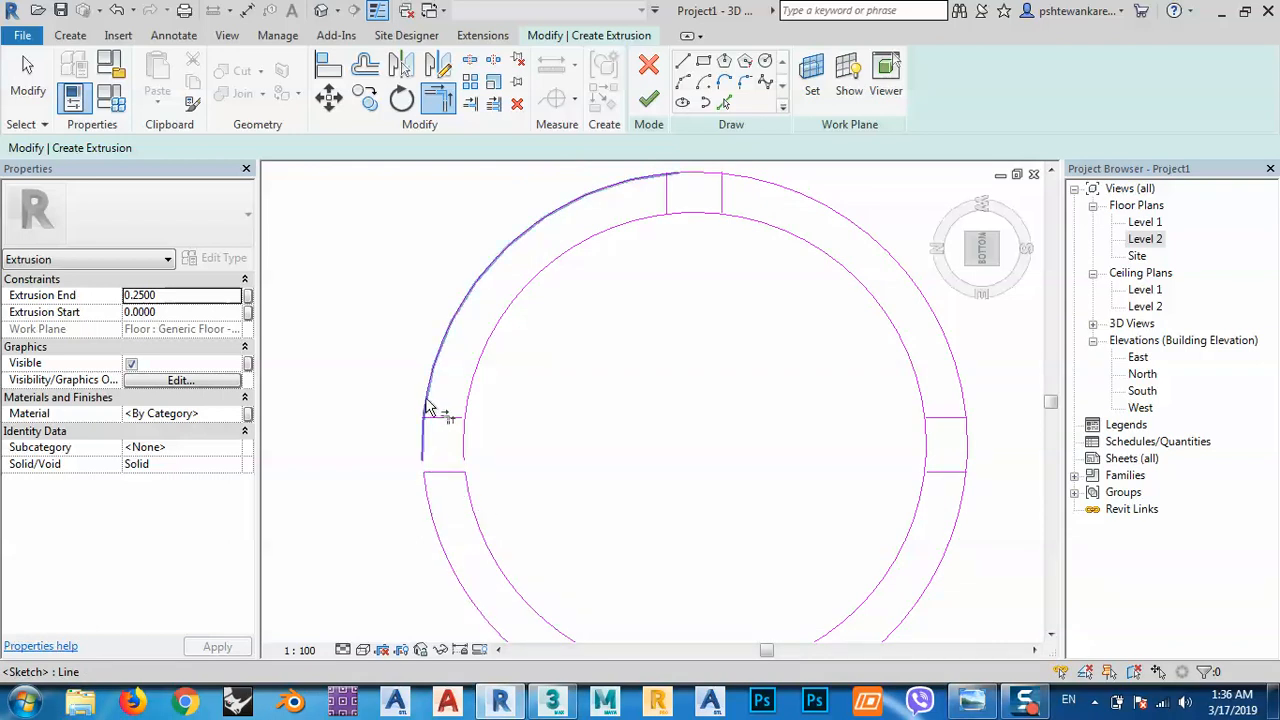
left_click(427, 408)
left_click(447, 419)
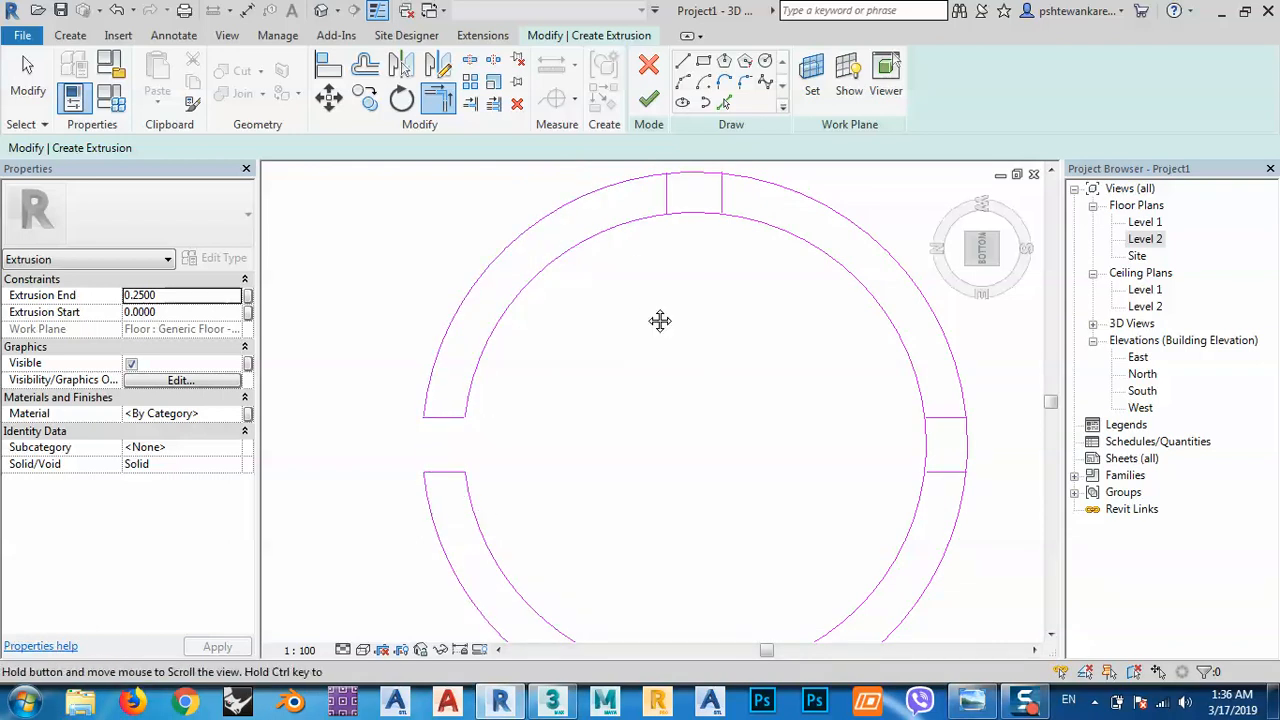
Trim the inner and outer arcs to corners with the top and right slot edges.
middle_click_drag(657, 320, 603, 409)
left_click(597, 375)
left_click(608, 349)
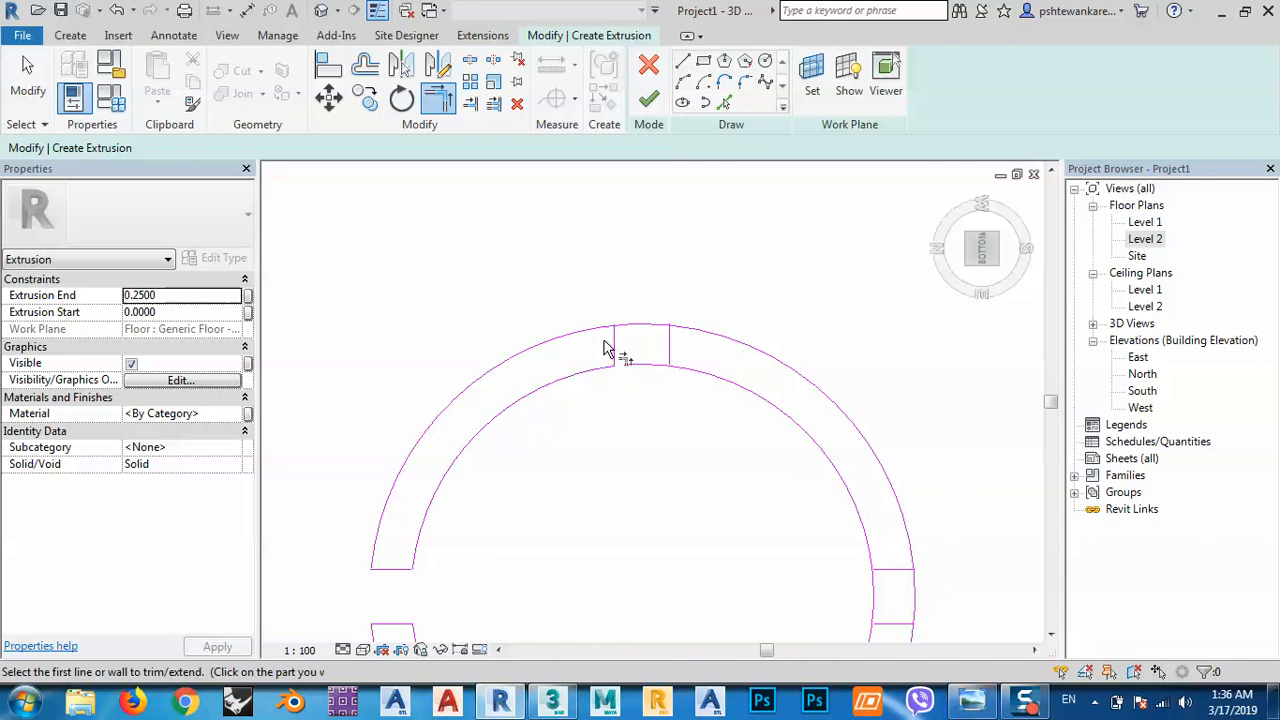
left_click(694, 371)
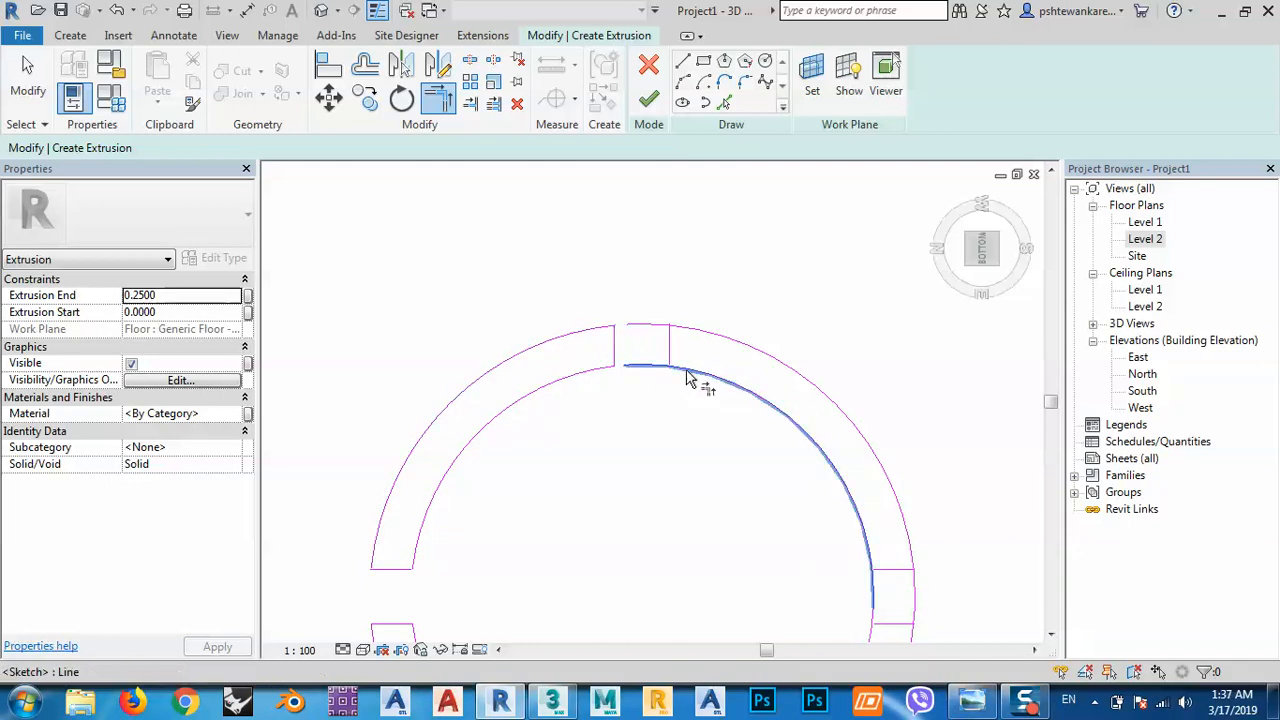
left_click(668, 357)
left_click(686, 338)
left_click(671, 347)
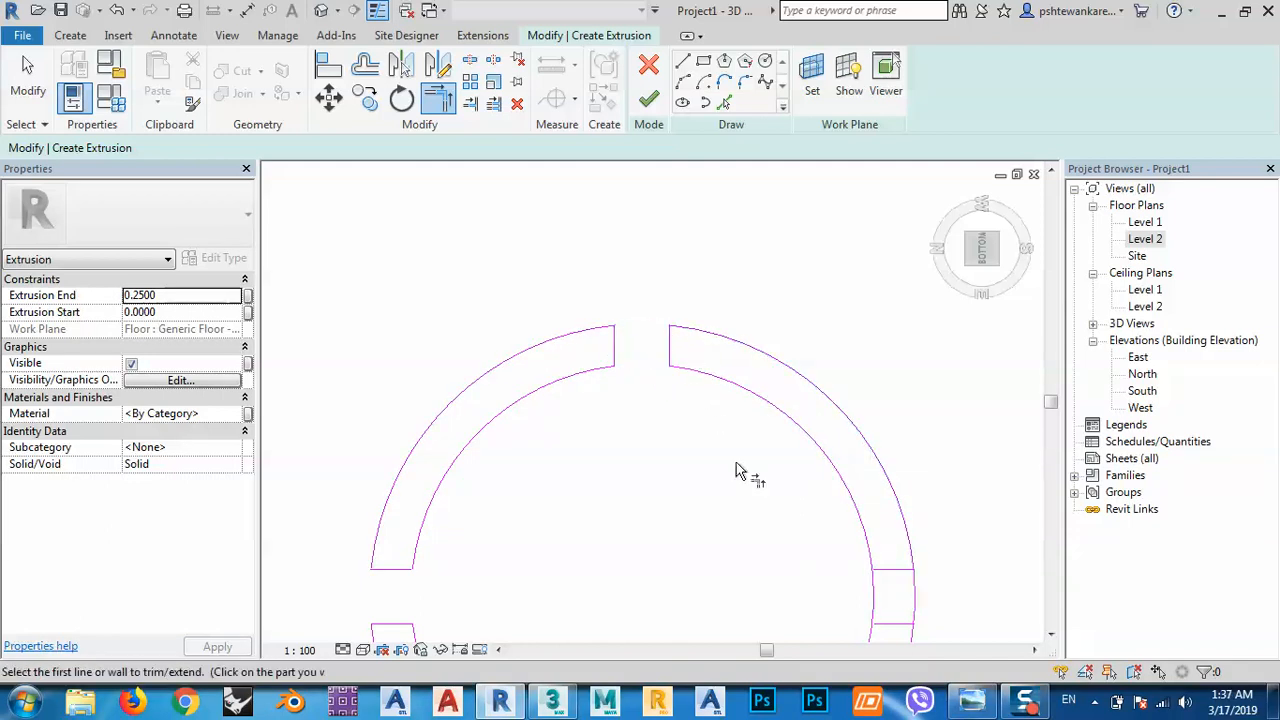
middle_click_drag(749, 471, 651, 329)
left_click(752, 389)
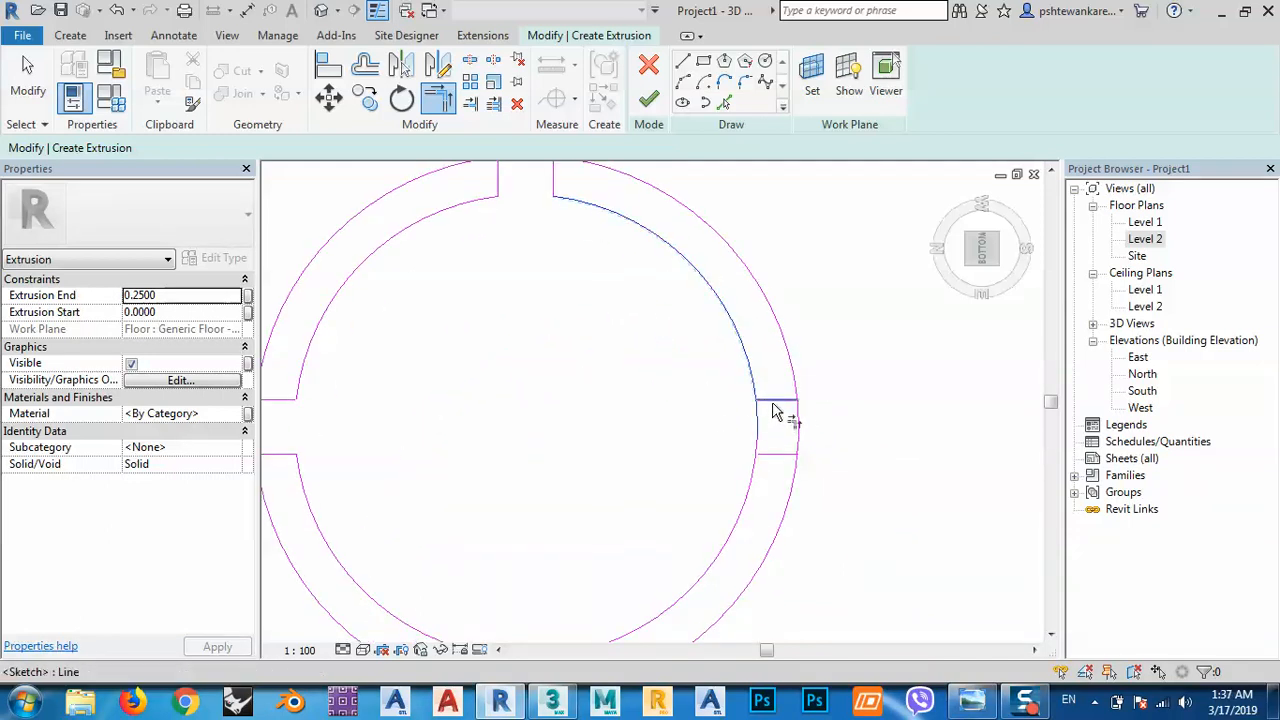
left_click(789, 400)
left_click(756, 469)
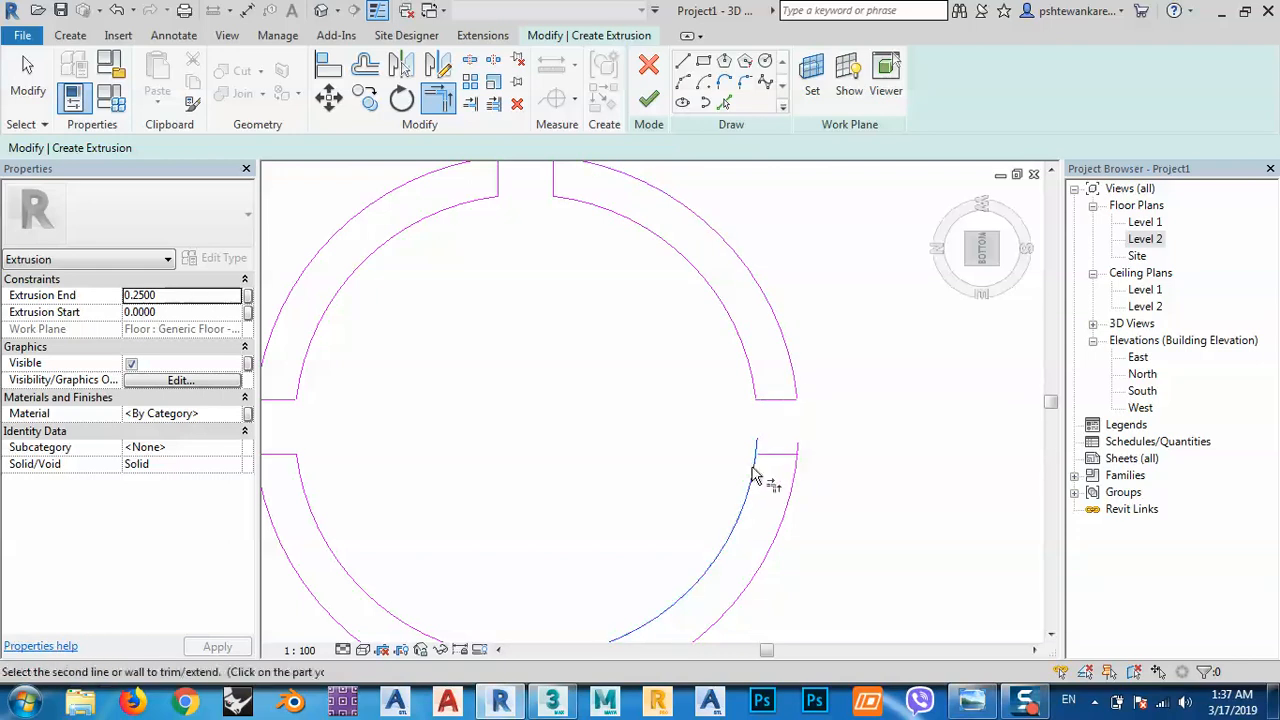
left_click(778, 458)
scroll(790, 475, "down", 3)
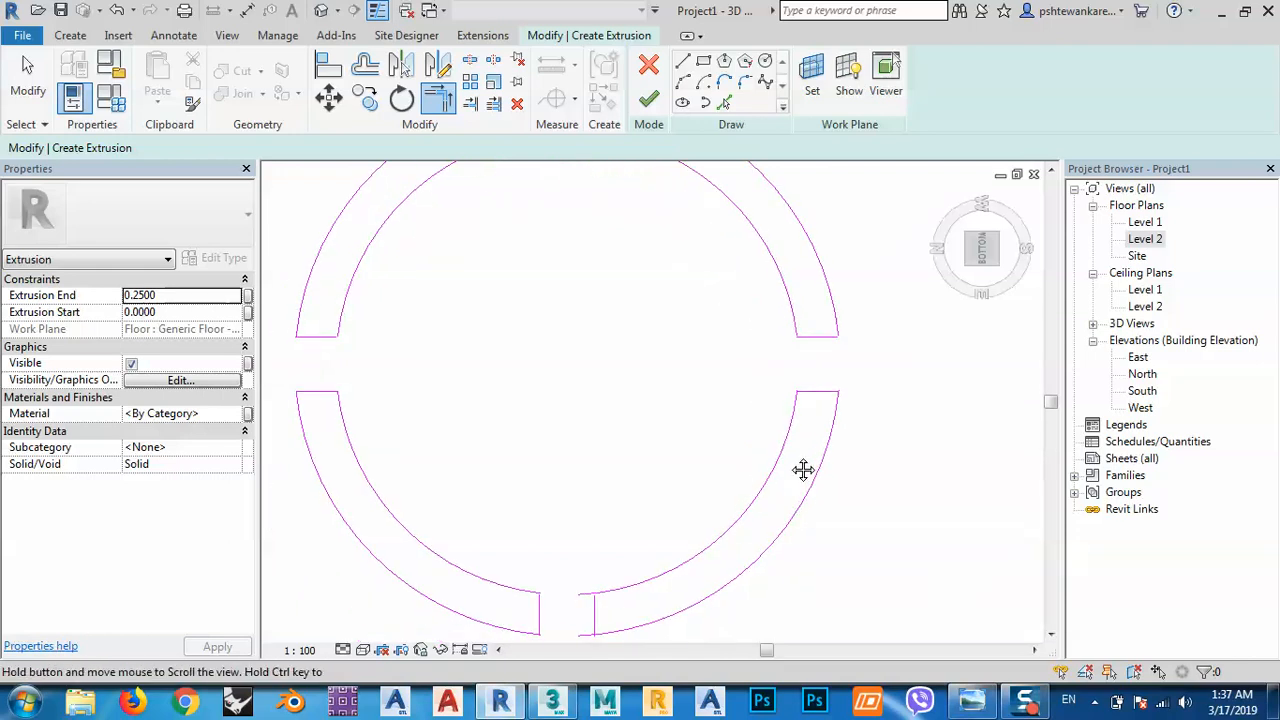
middle_click_drag(668, 465, 680, 478)
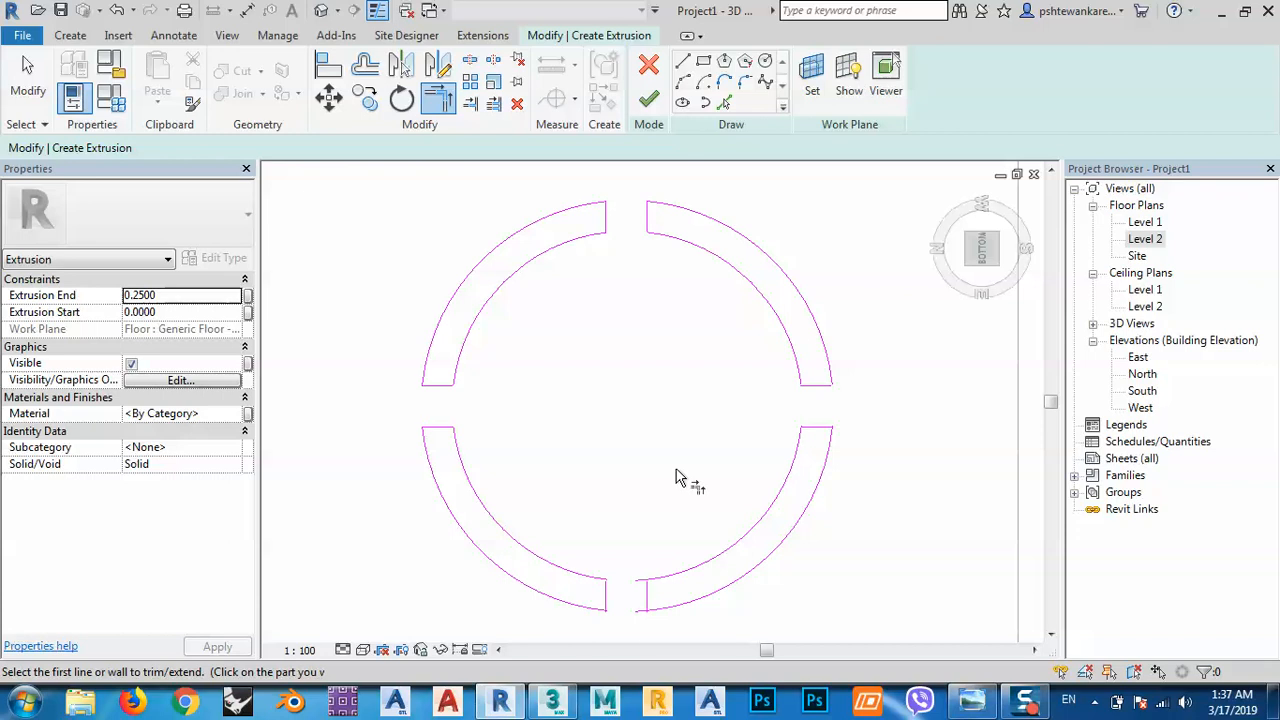
key("Escape")
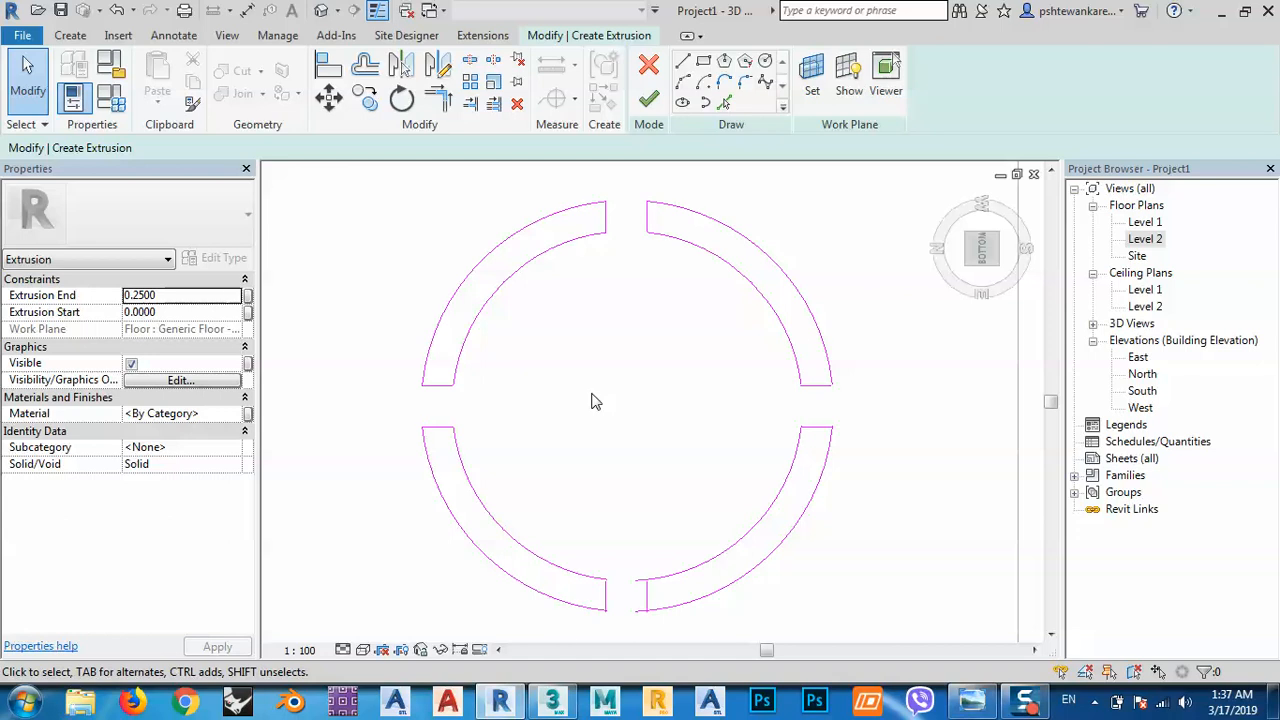
Draw a 0.25-radius hub circle at the centre of the ring.
left_click(767, 64)
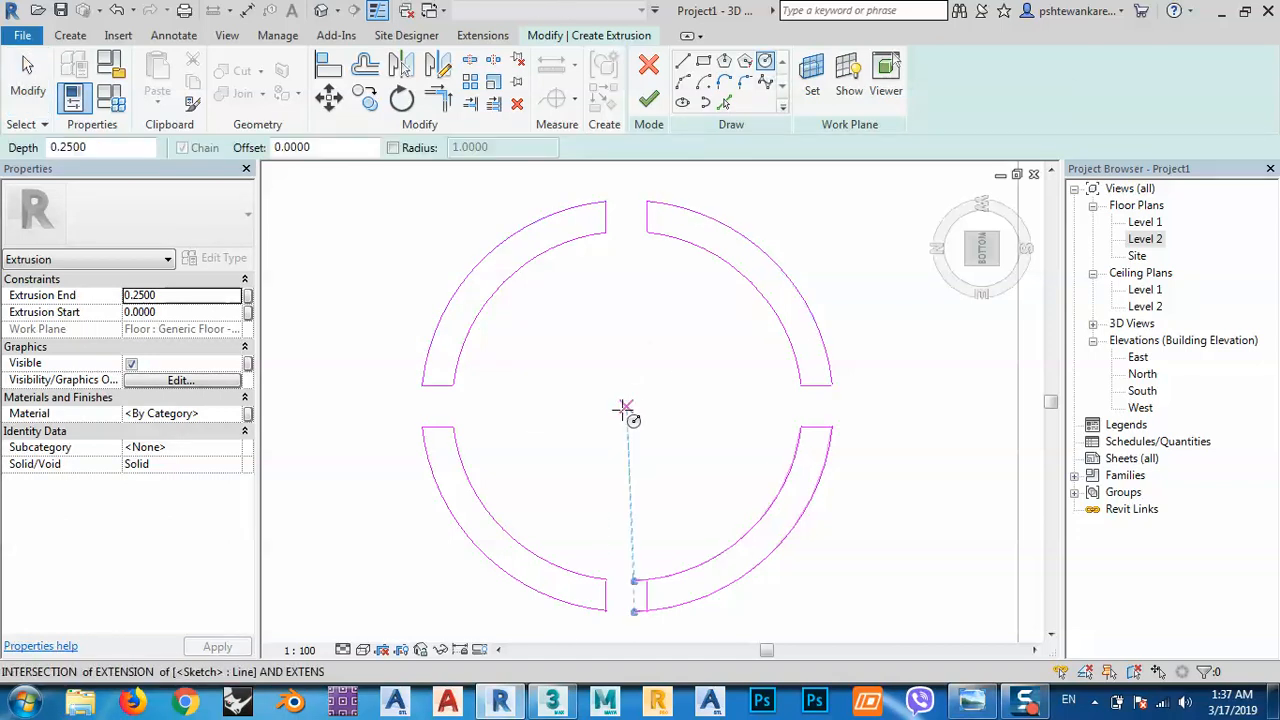
left_click(626, 407)
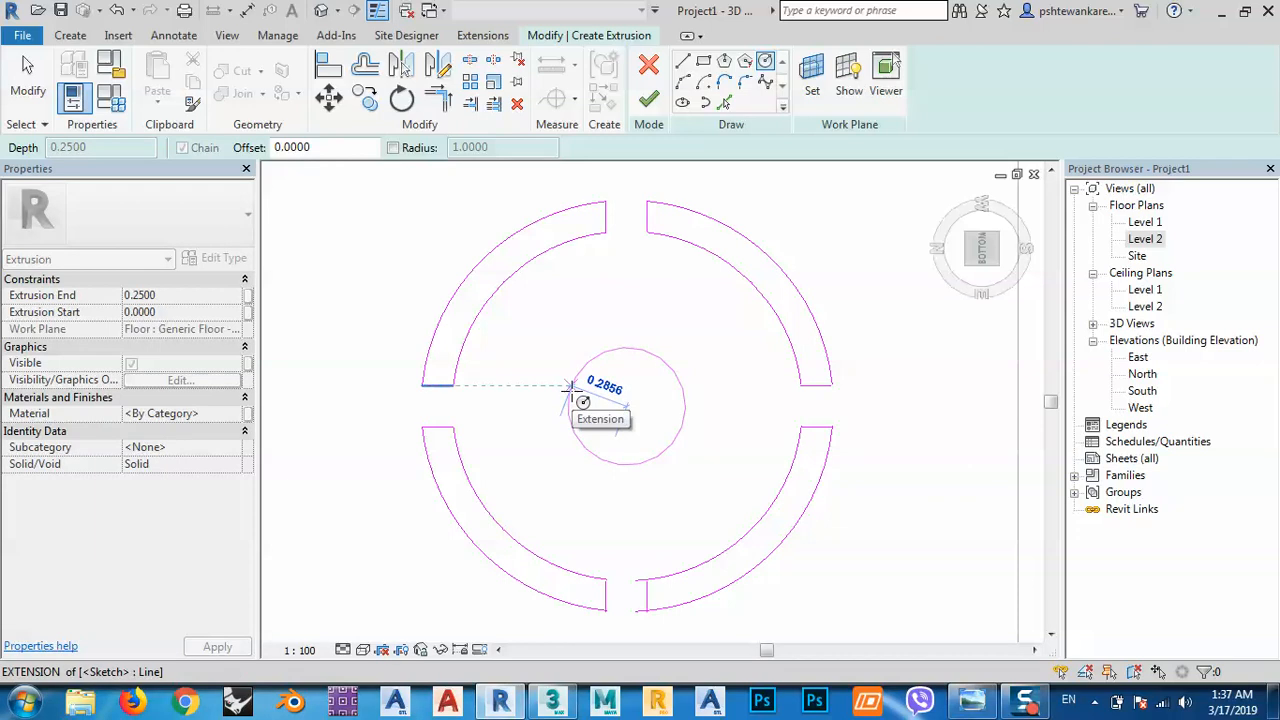
type(".25")
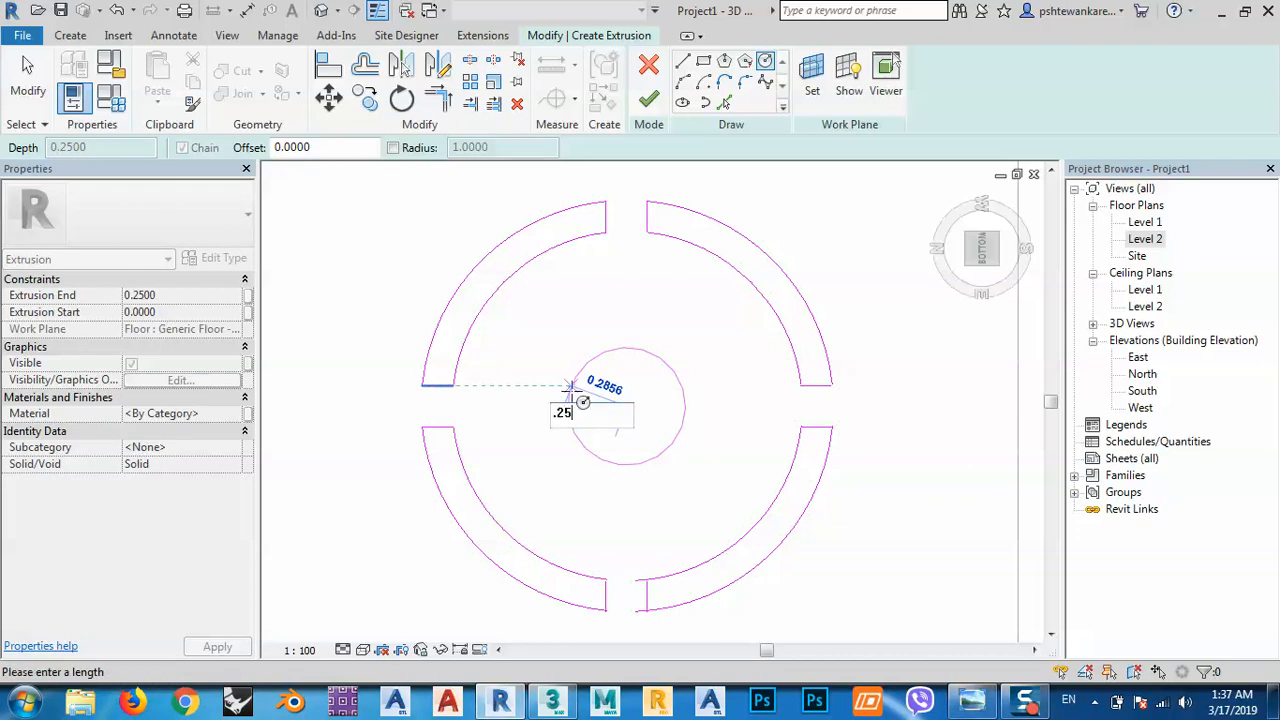
key("Return")
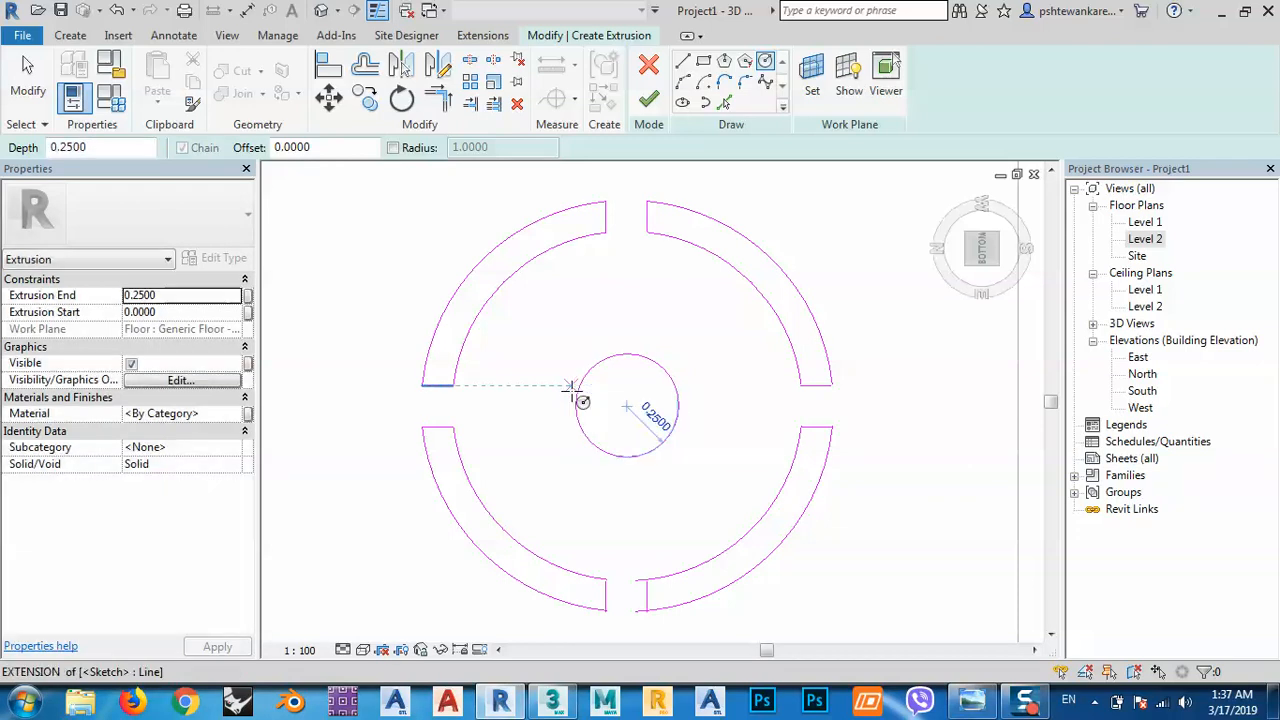
right_click(622, 300)
left_click(693, 313)
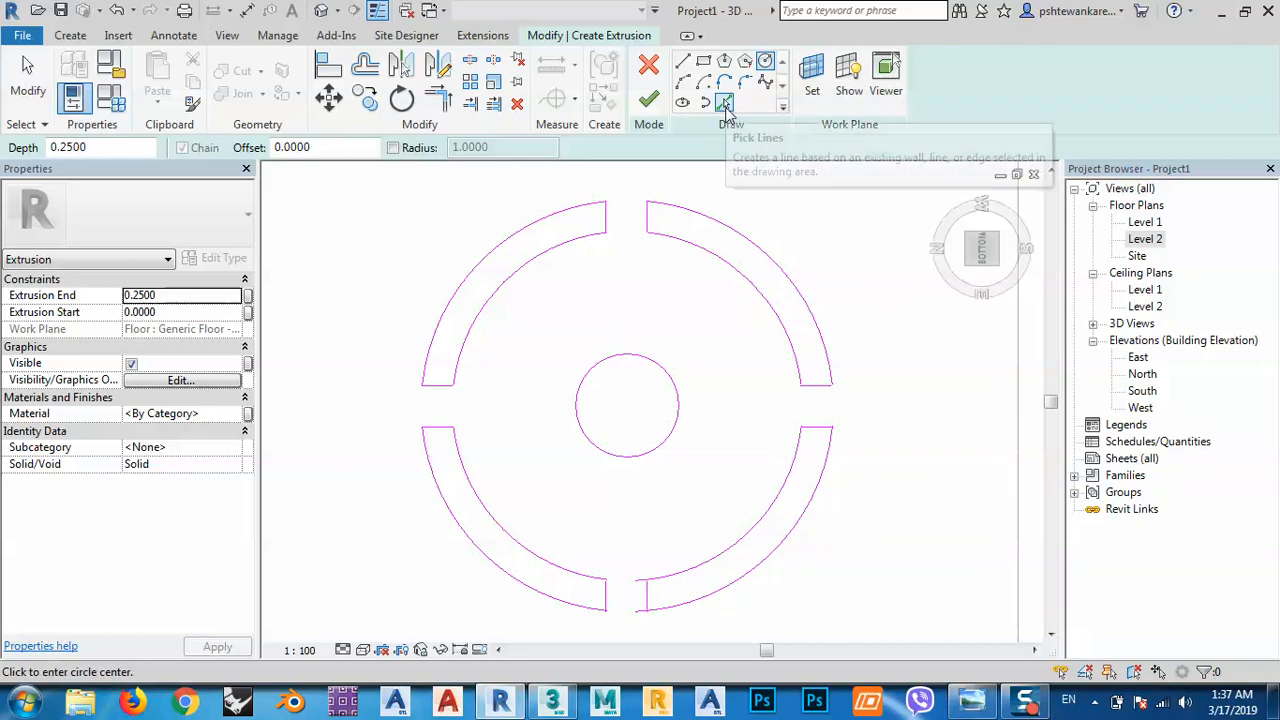
Add a concentric circle offset 0.1 outside the hub circle.
left_click(724, 104)
left_click(262, 147)
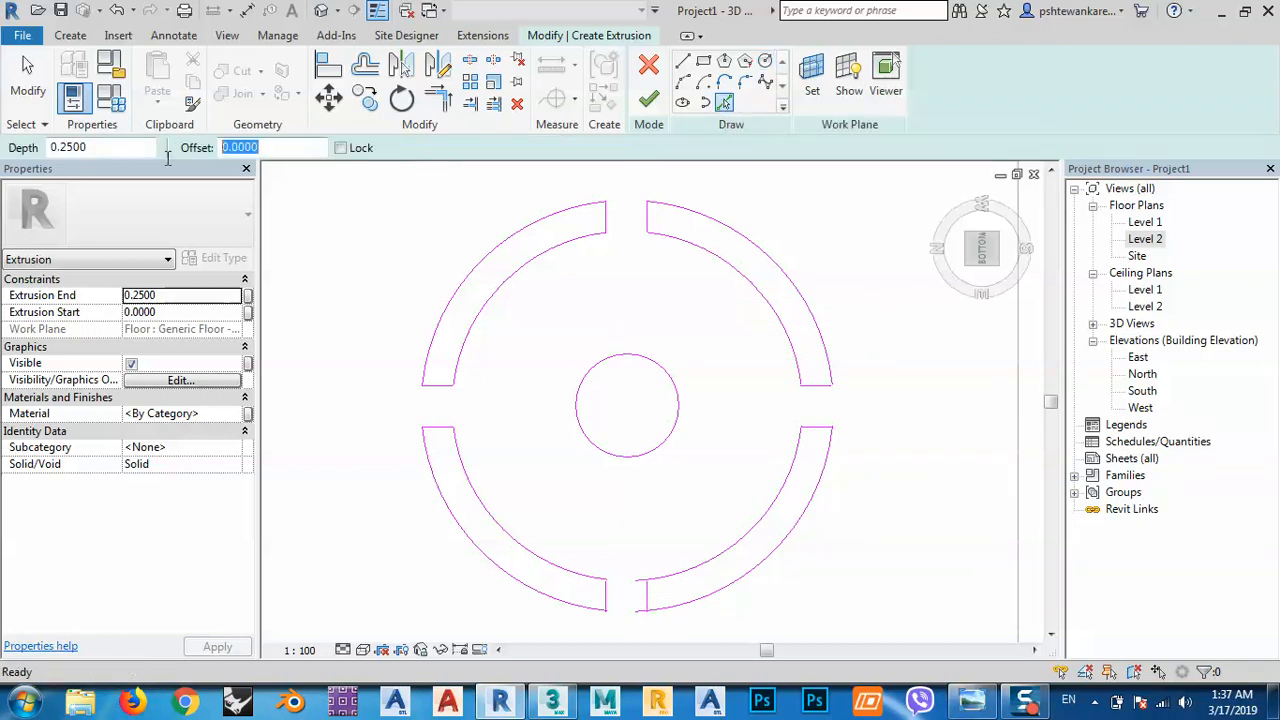
type(".1")
left_click(670, 366)
mouse_move(620, 417)
middle_mouse_down()
mouse_move(596, 401)
mouse_move(580, 417)
mouse_move(589, 423)
middle_mouse_up()
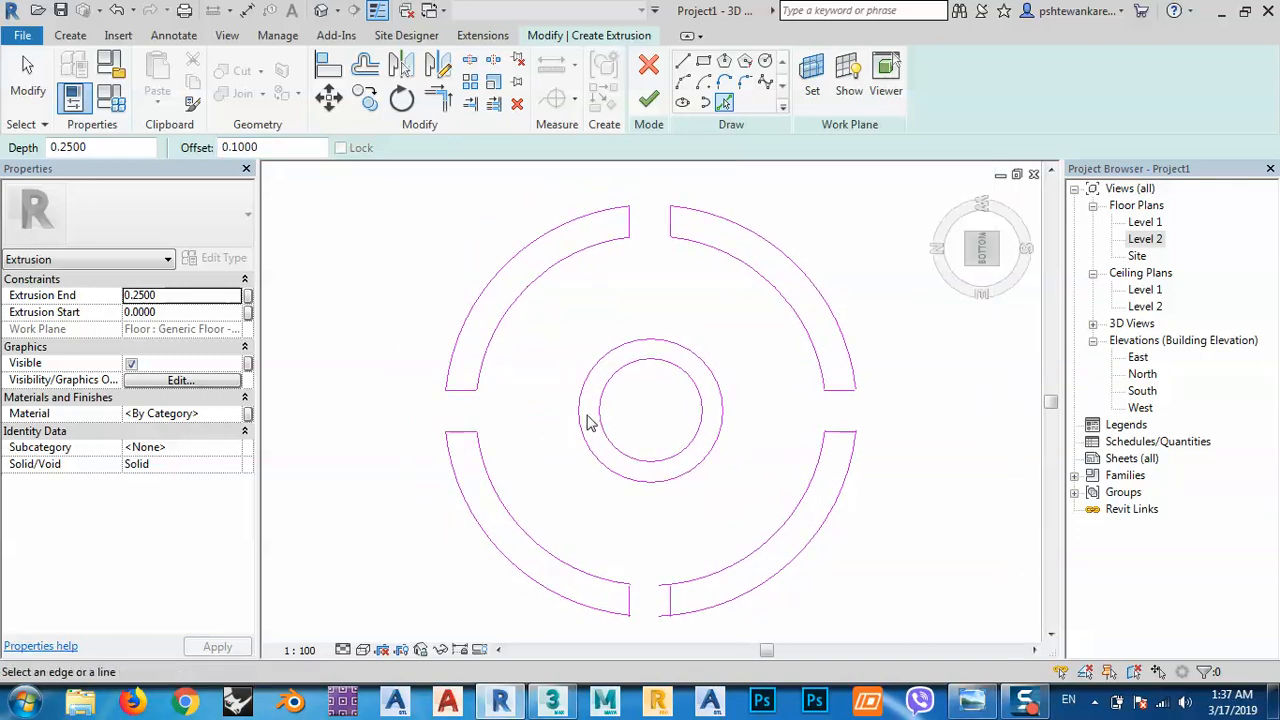
Draw the left spoke's short line from the hub's left quadrant, redoing a misplaced attempt.
left_click(683, 61)
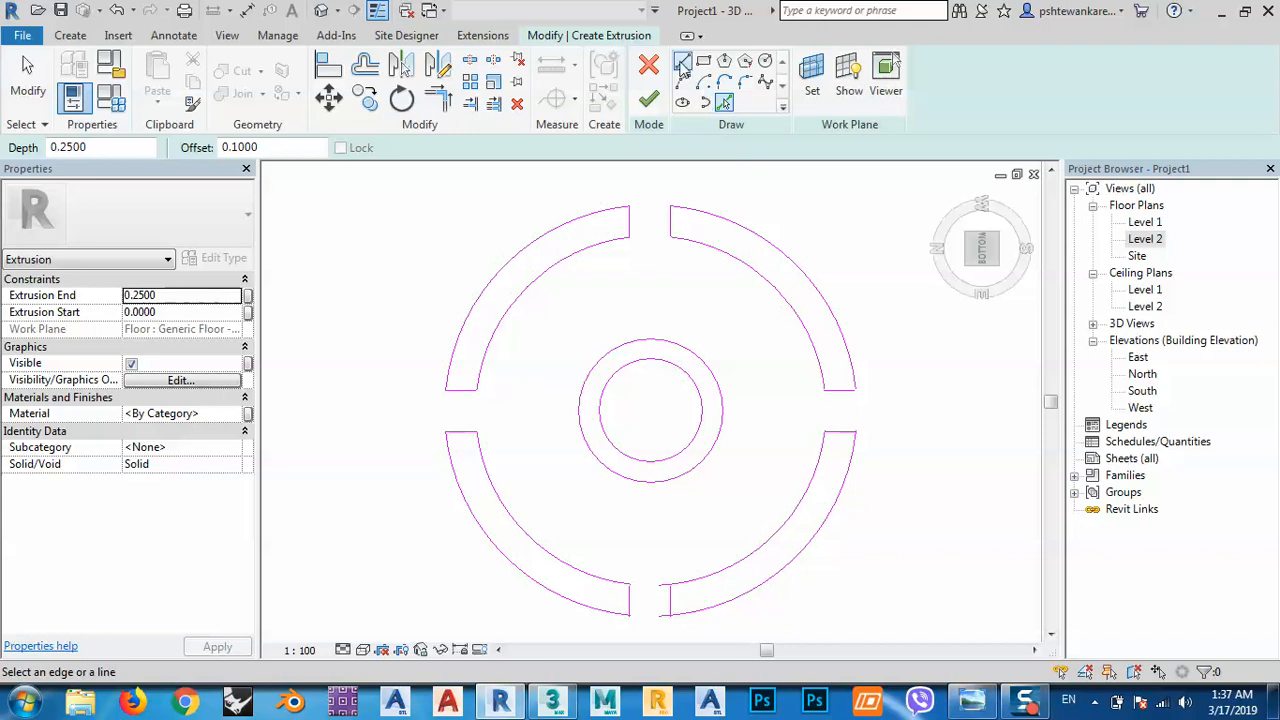
left_click(600, 410)
left_click(540, 411)
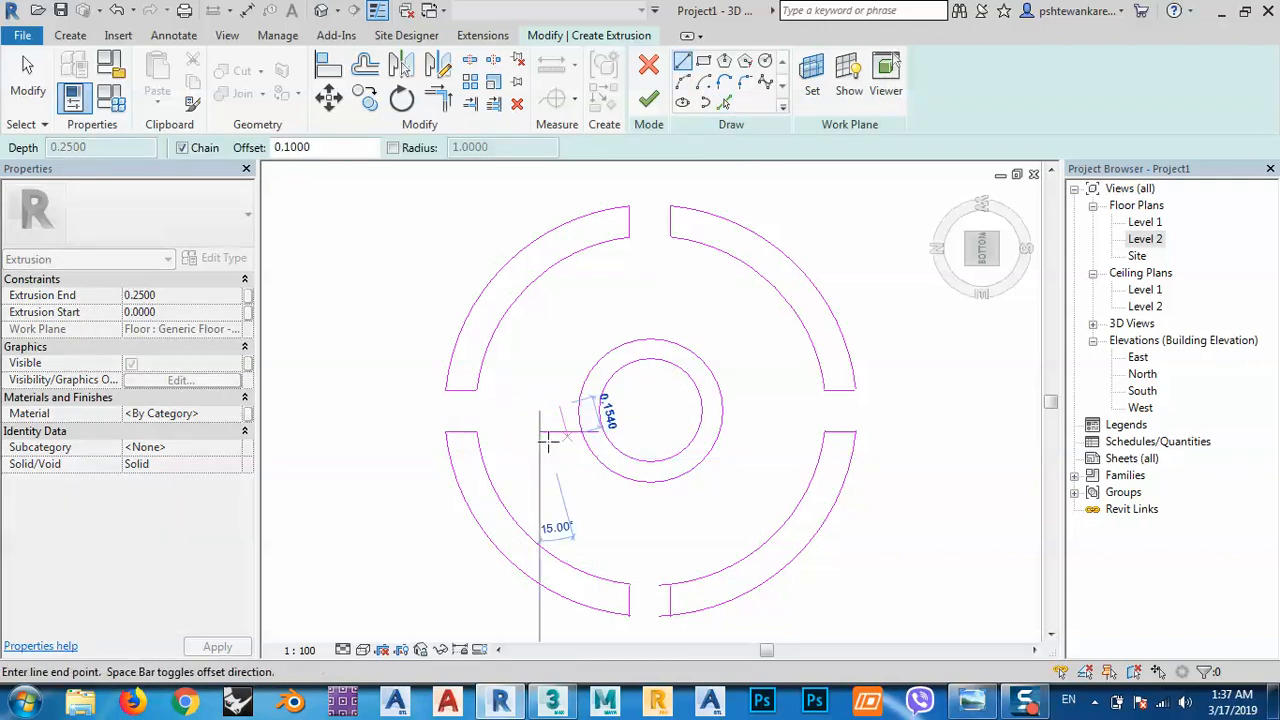
key("Escape")
key("Escape")
left_click(560, 431)
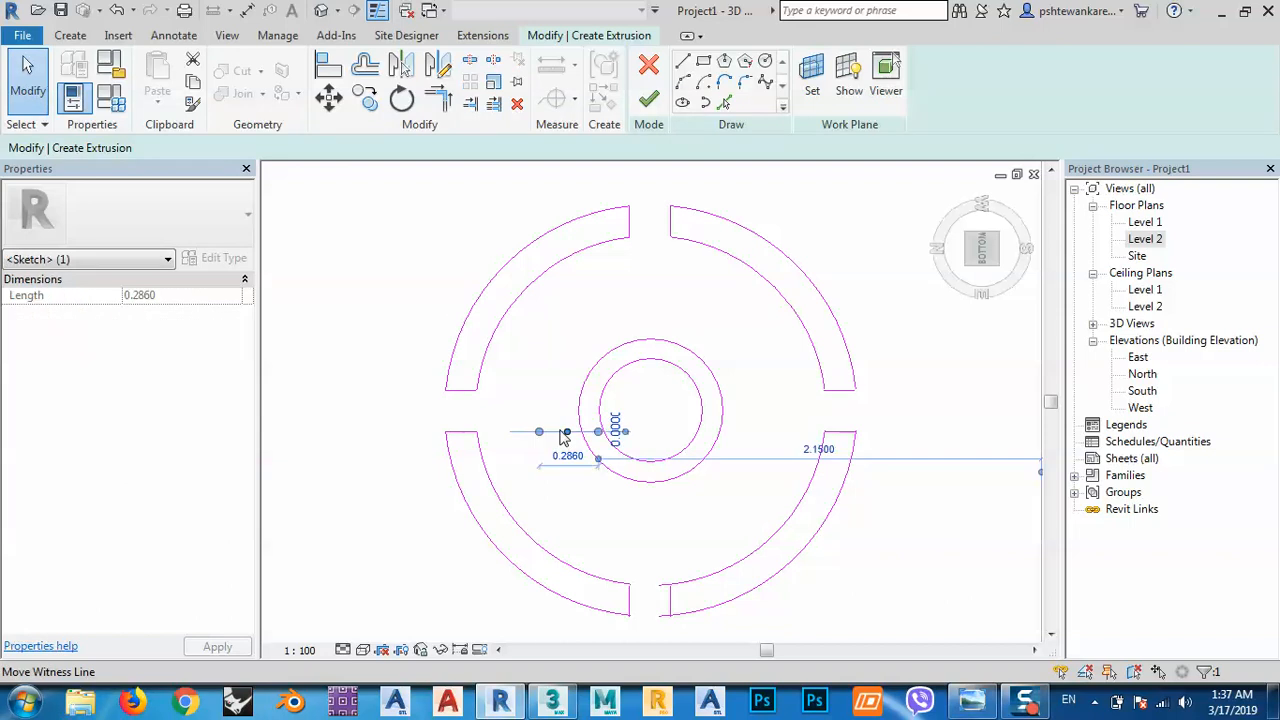
left_click(683, 62)
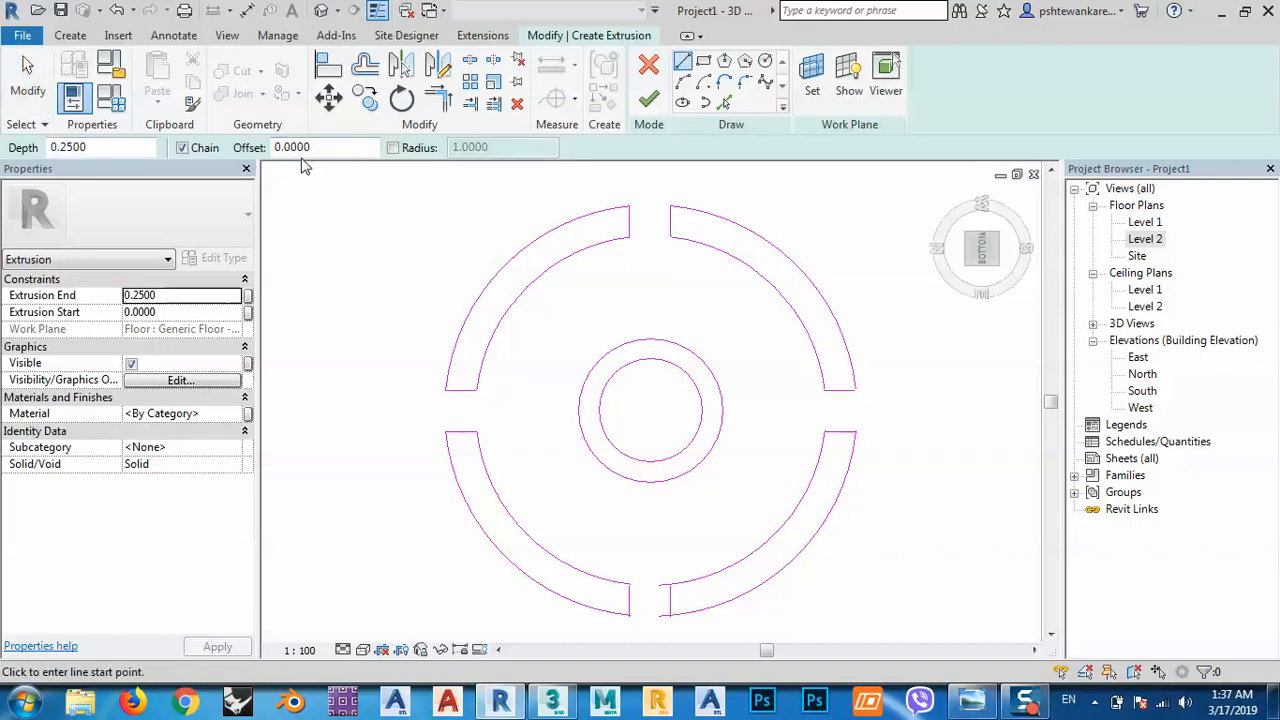
left_click(577, 410)
left_click(550, 410)
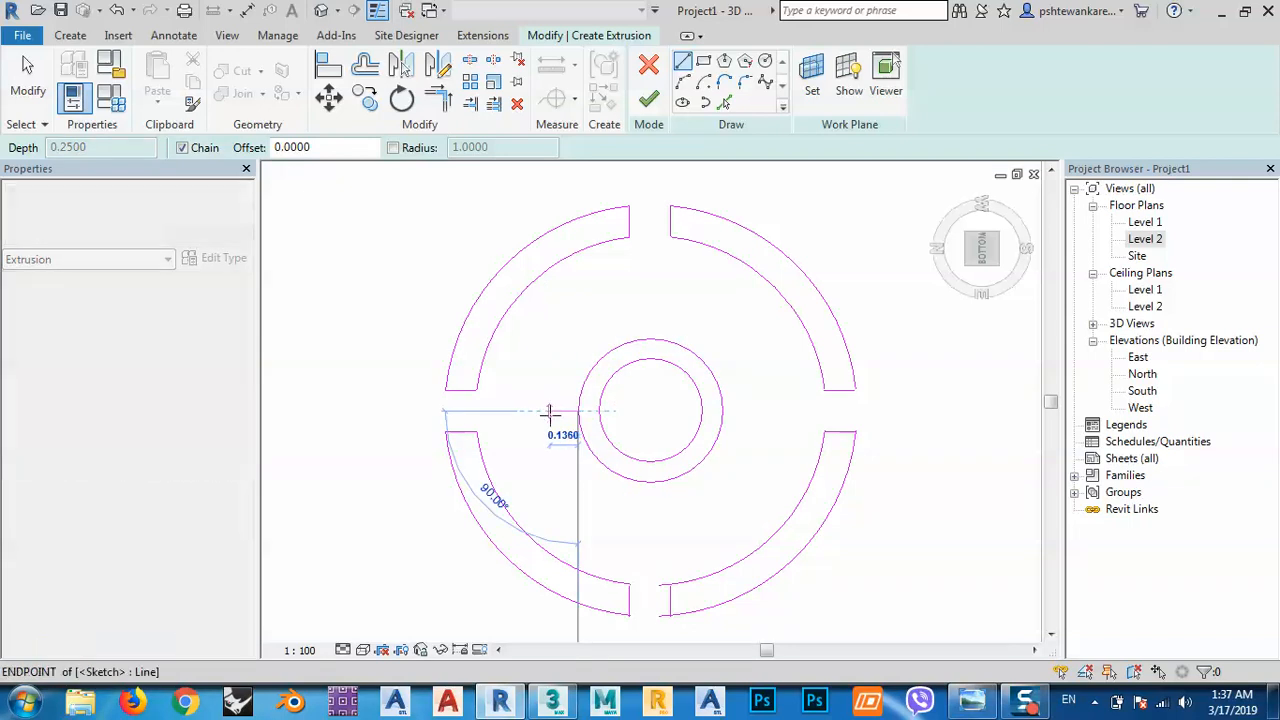
key("Escape")
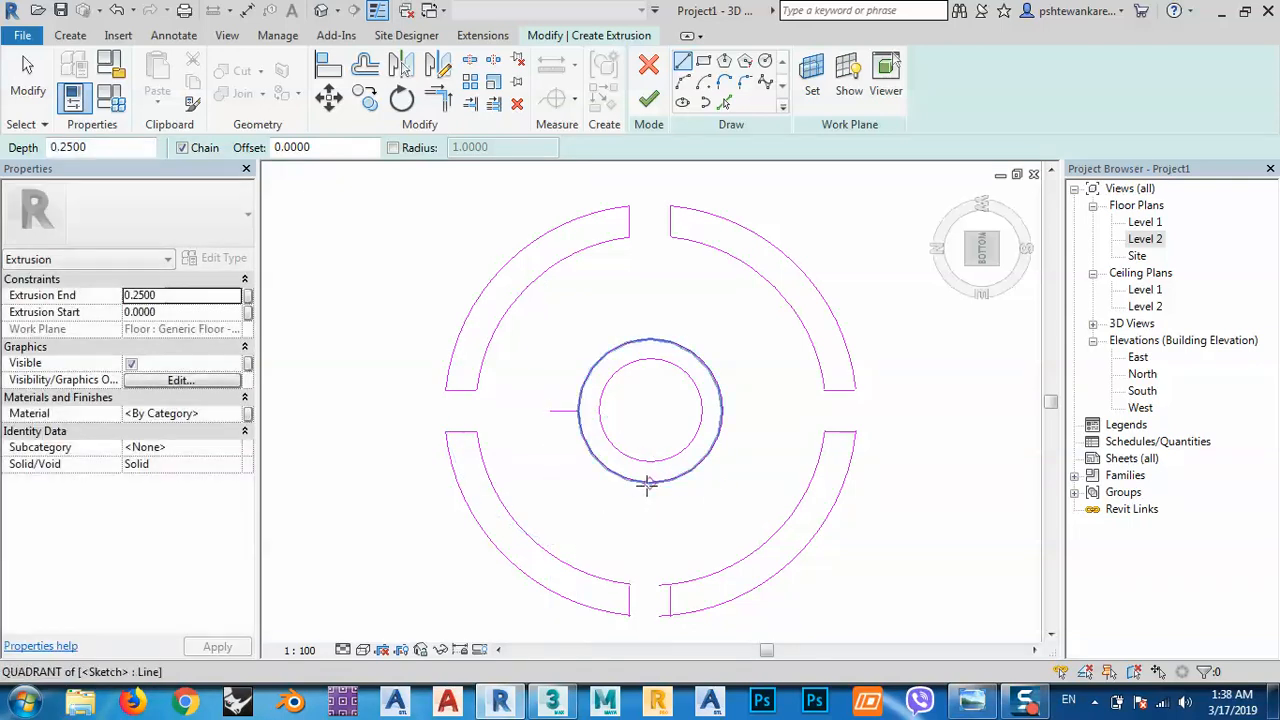
Draw short spoke lines from the hub's bottom, right and top quadrants.
left_click(650, 482)
left_click(649, 510)
key("Escape")
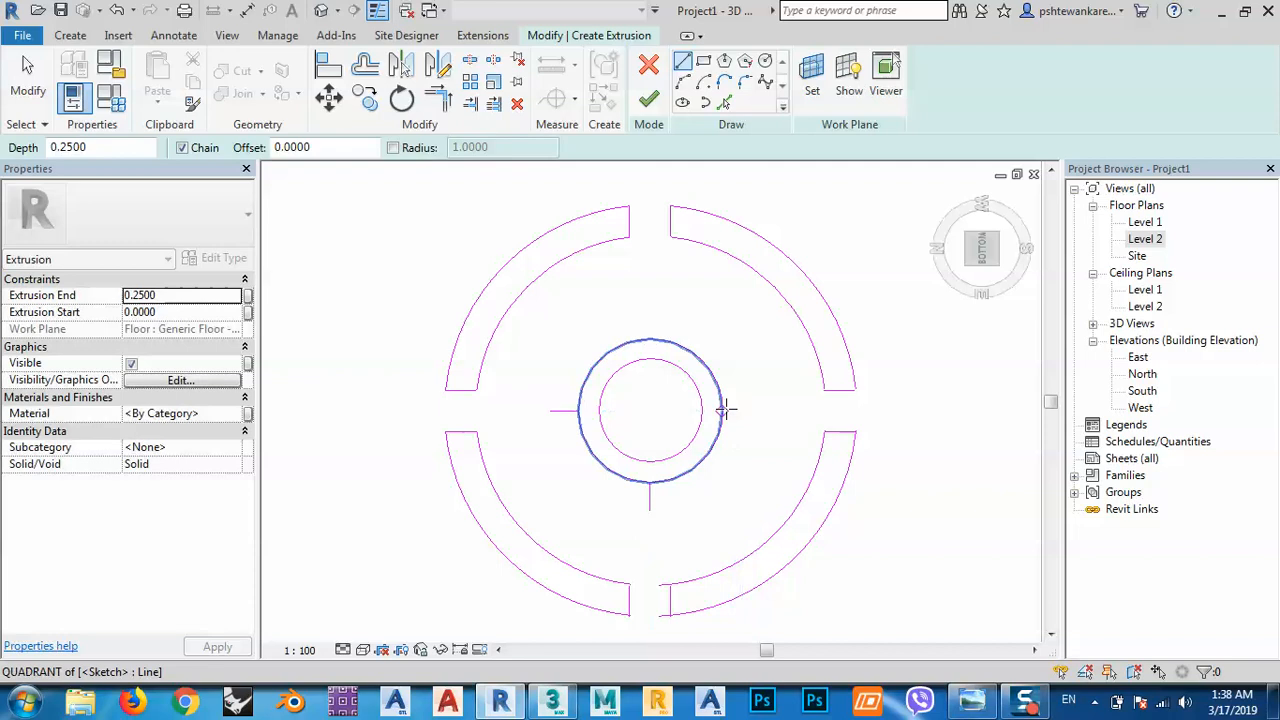
left_click(722, 410)
left_click(745, 410)
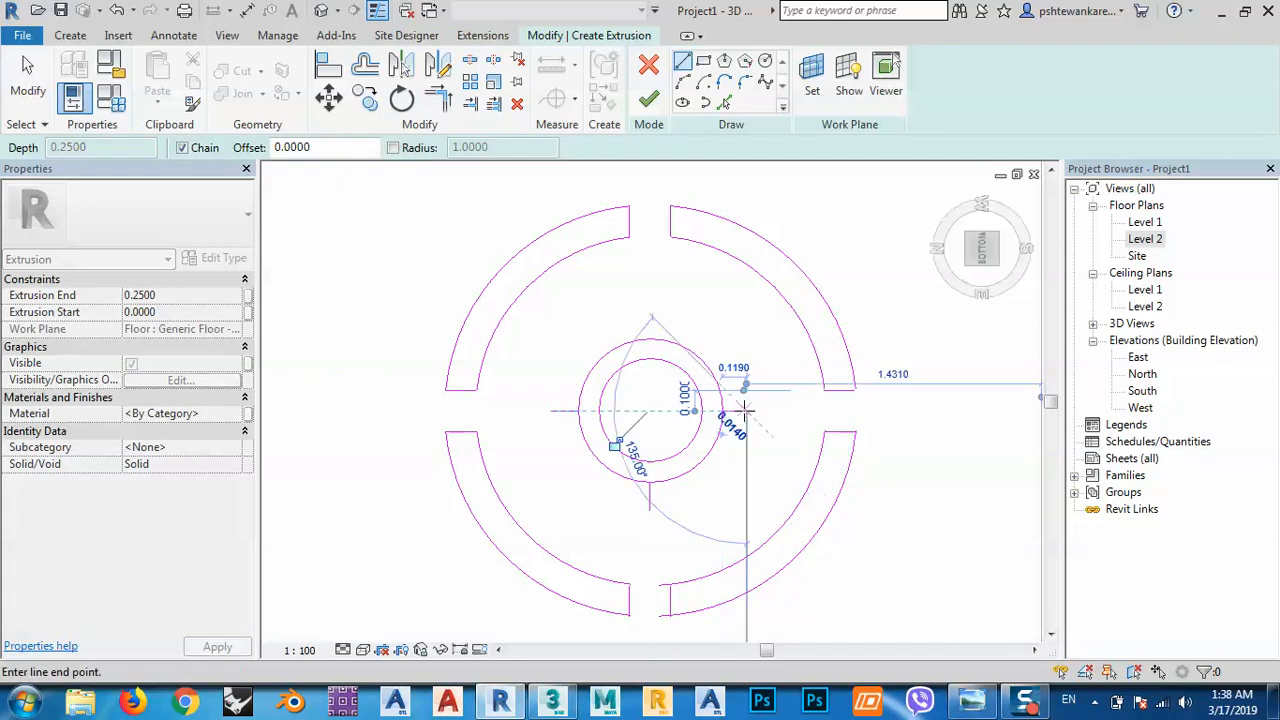
key("Escape")
left_click(648, 338)
left_click(650, 308)
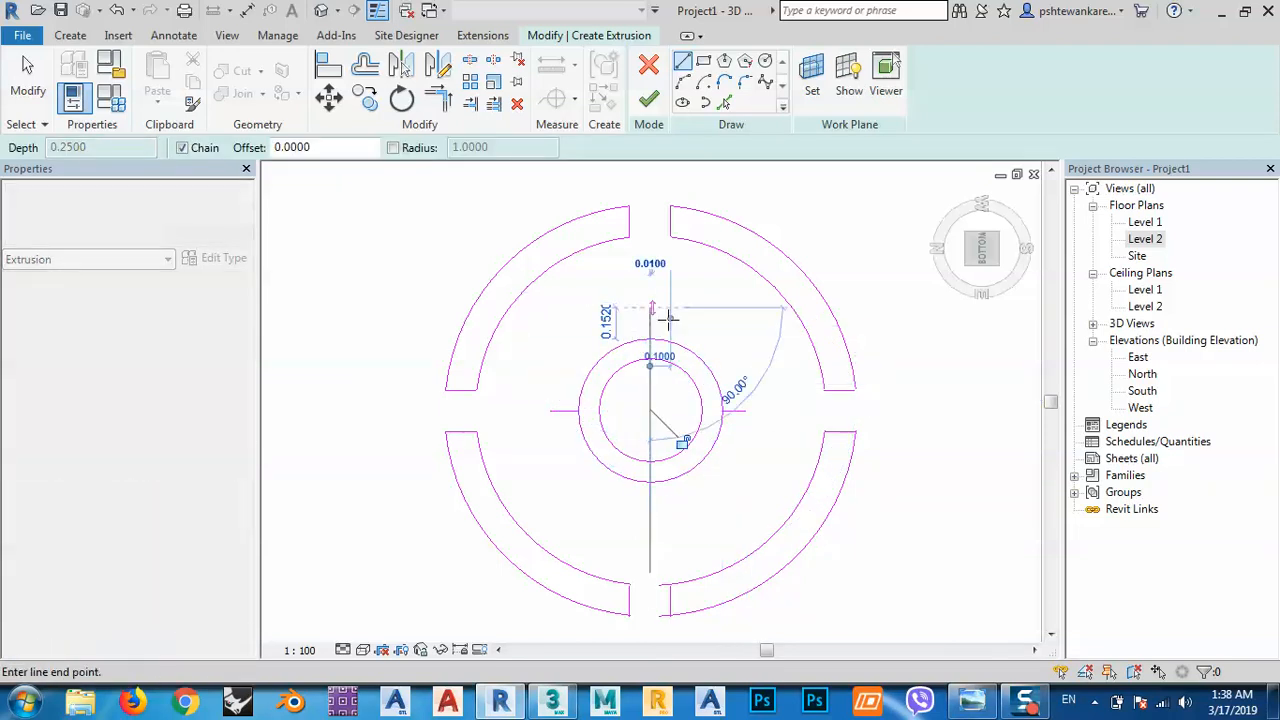
key("Escape")
middle_click_drag(755, 407, 741, 387)
key("Escape")
middle_click_drag(673, 314, 681, 352)
Add 0.1-offset parallel edges beside each of the four spoke lines.
left_click(727, 106)
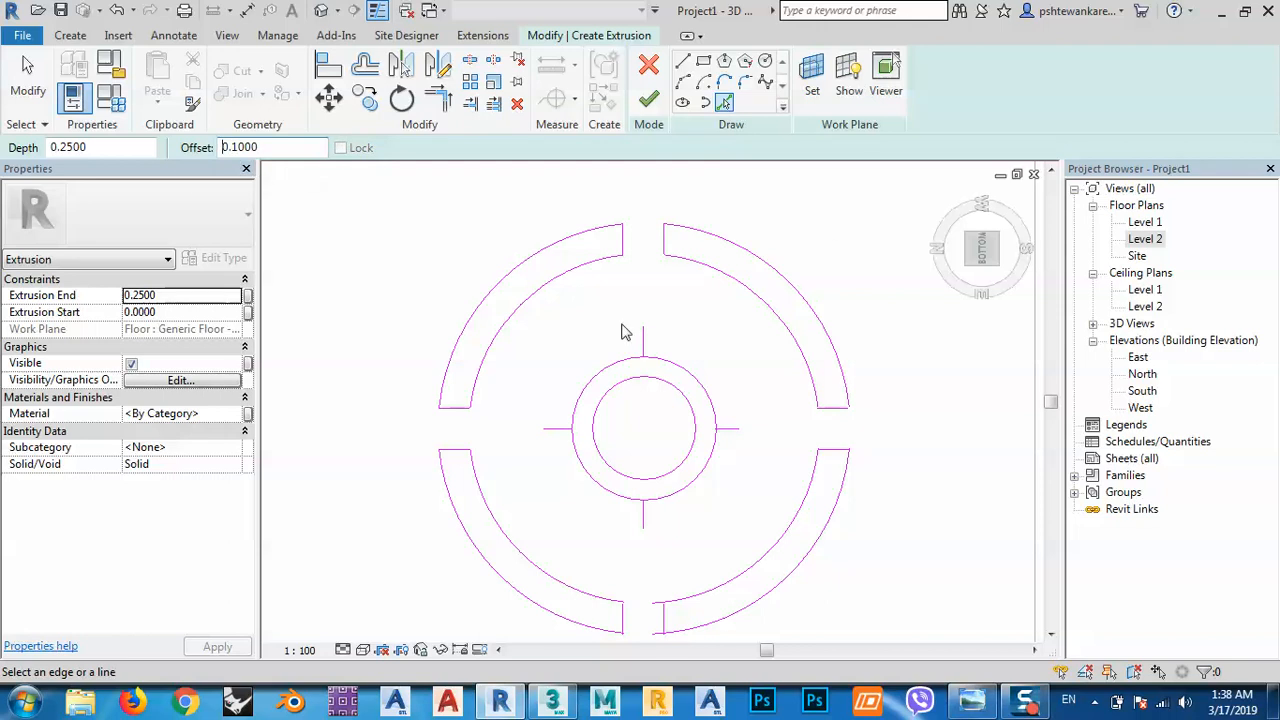
left_click(645, 350)
left_click(557, 437)
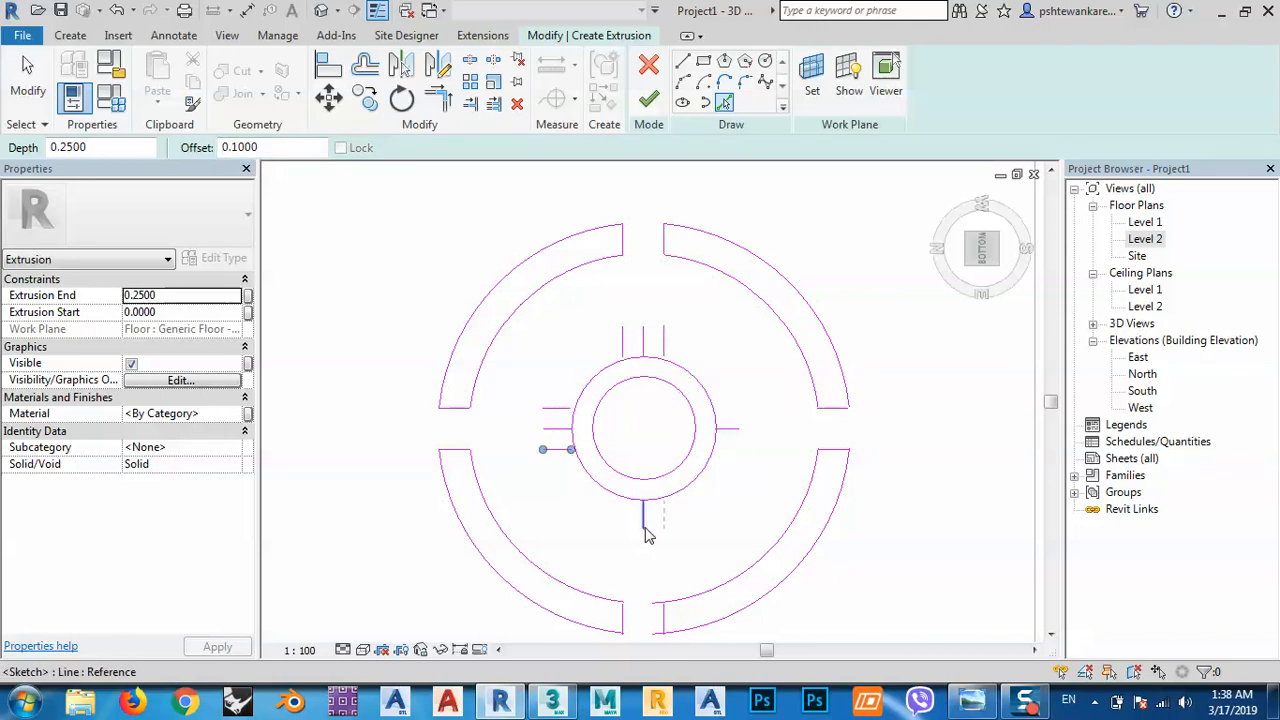
left_click(645, 528)
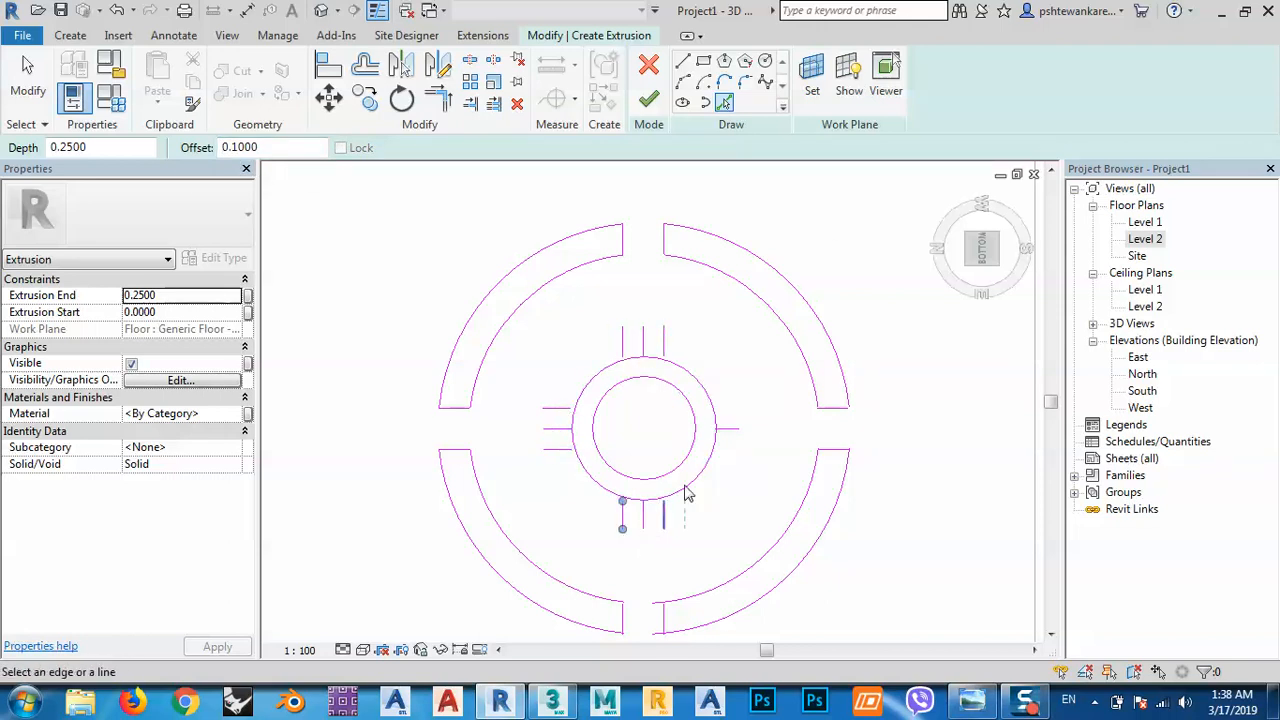
left_click(730, 433)
middle_click_drag(787, 461, 766, 457)
scroll(705, 460, "up", 3)
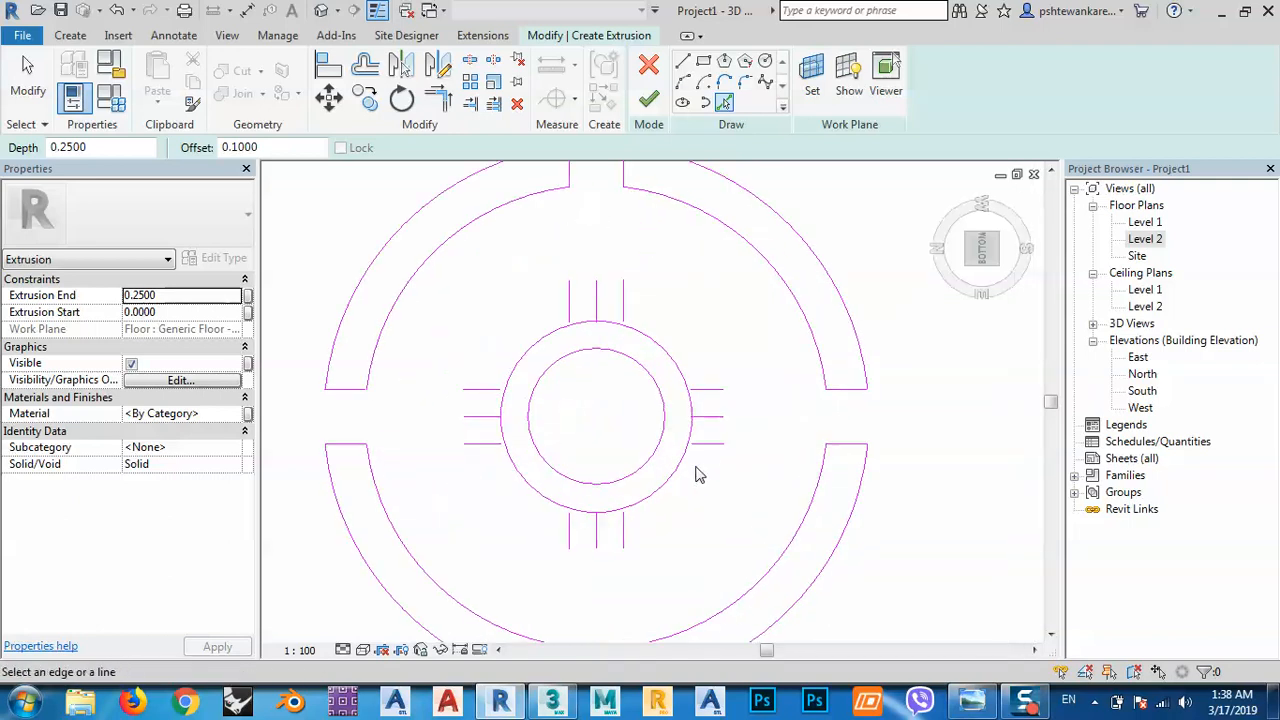
key("Escape")
middle_click_drag(680, 494, 703, 523)
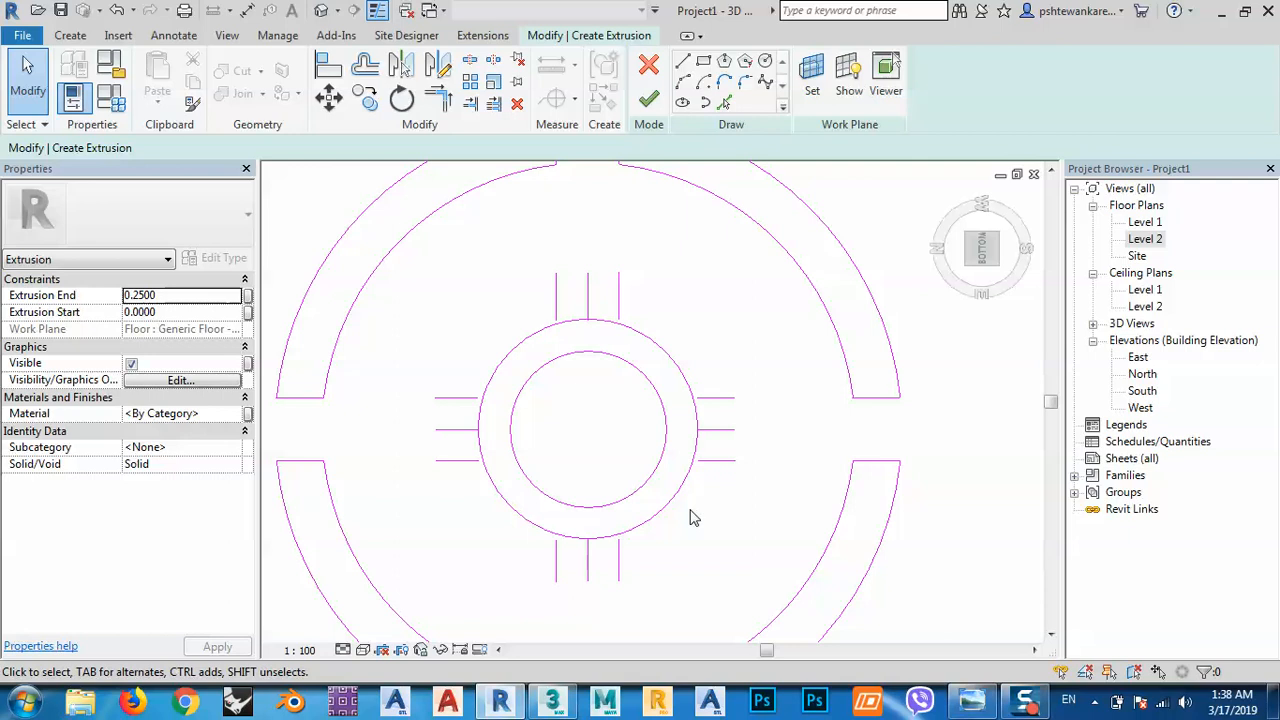
key("s")
key("l")
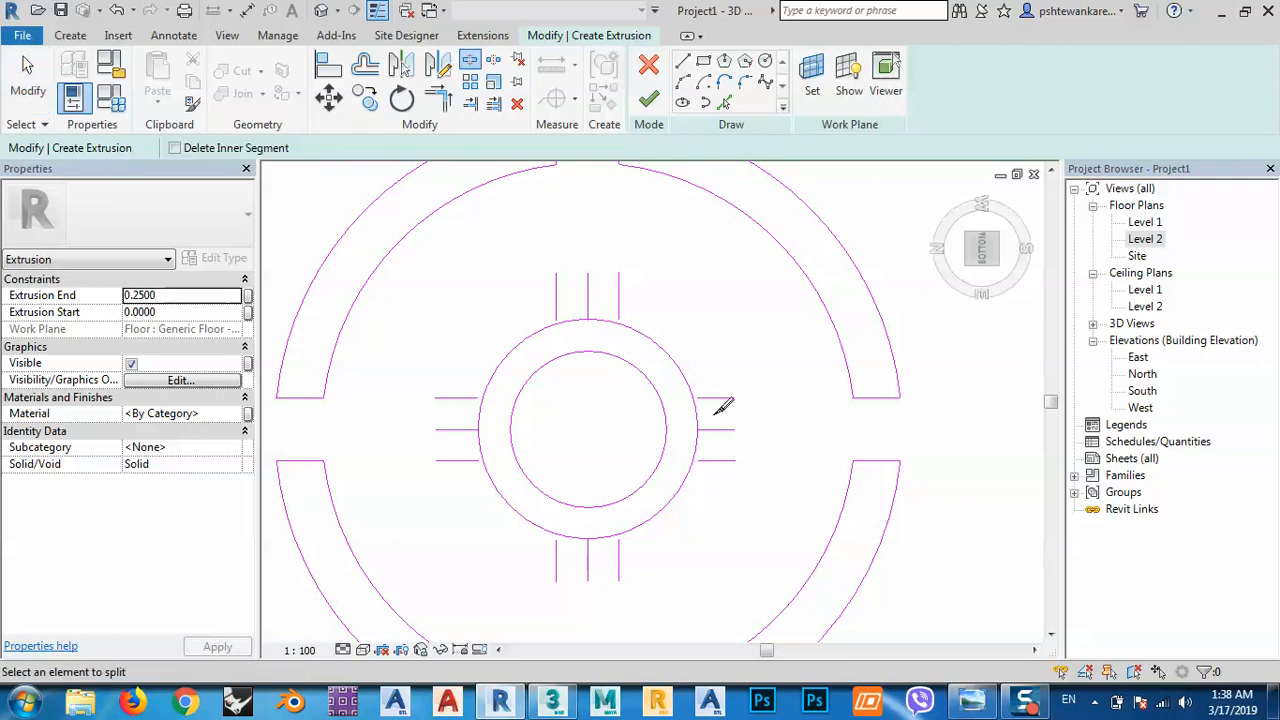
Split the ring circle where the top, left and bottom spokes meet it.
left_click(576, 321)
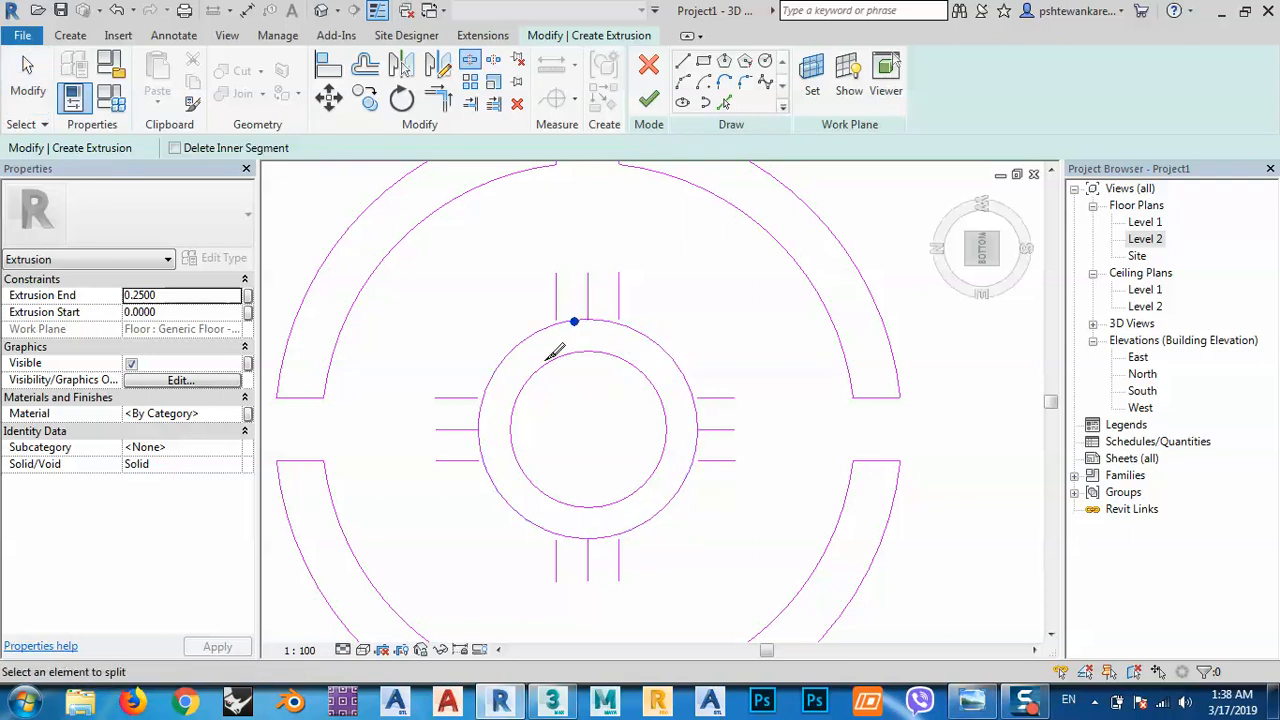
left_click(478, 421)
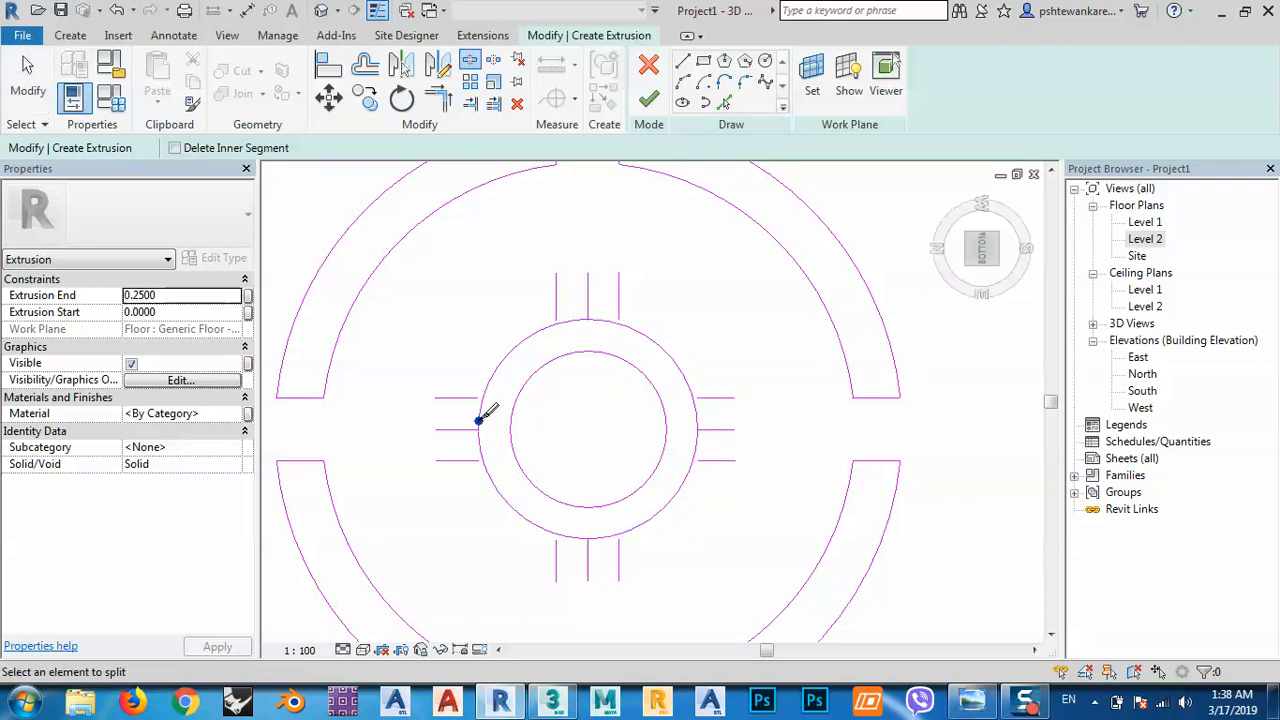
left_click(573, 539)
key("Escape")
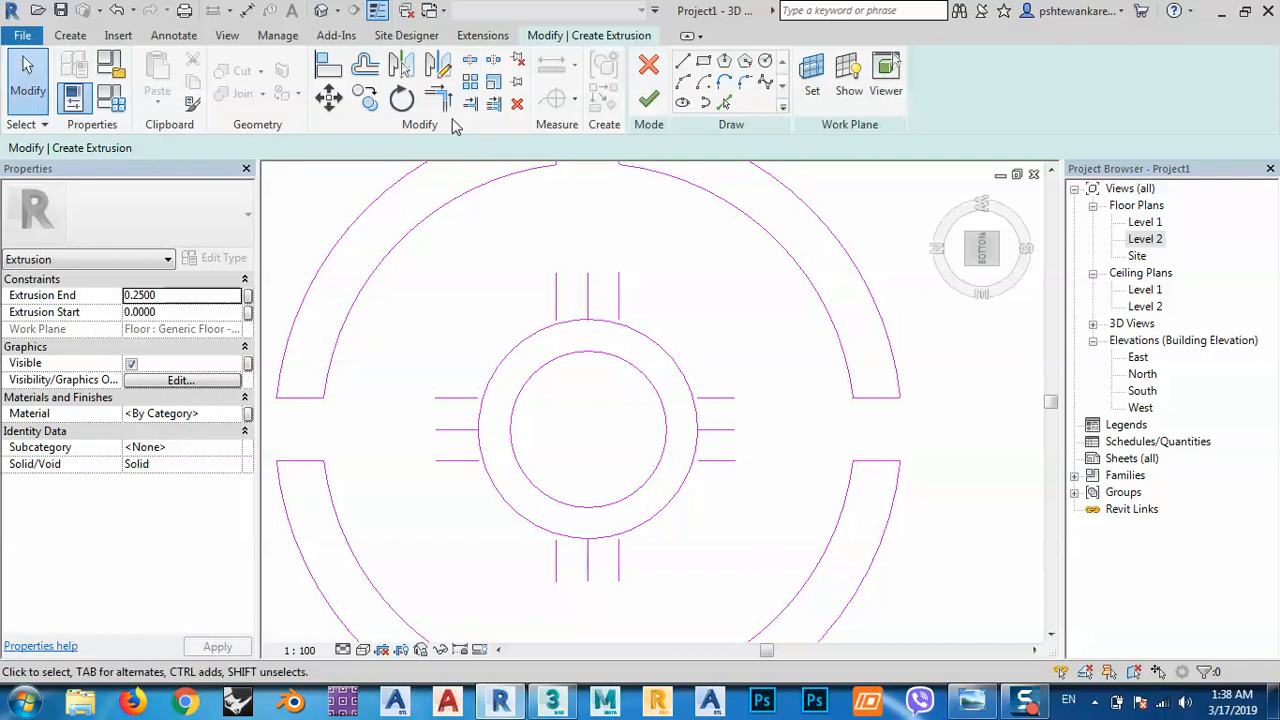
Trim the right and top spoke lines to corners with the ring arcs, unjoining on errors.
left_click(438, 97)
left_click(686, 481)
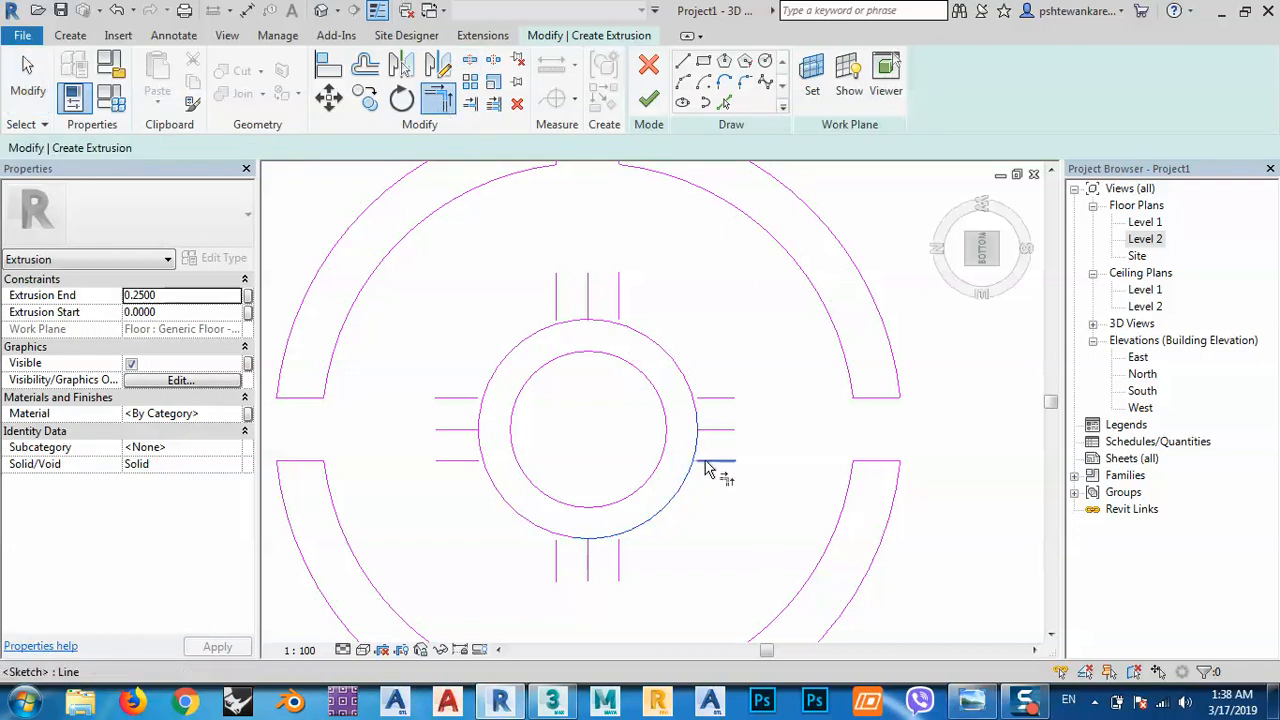
left_click(706, 461)
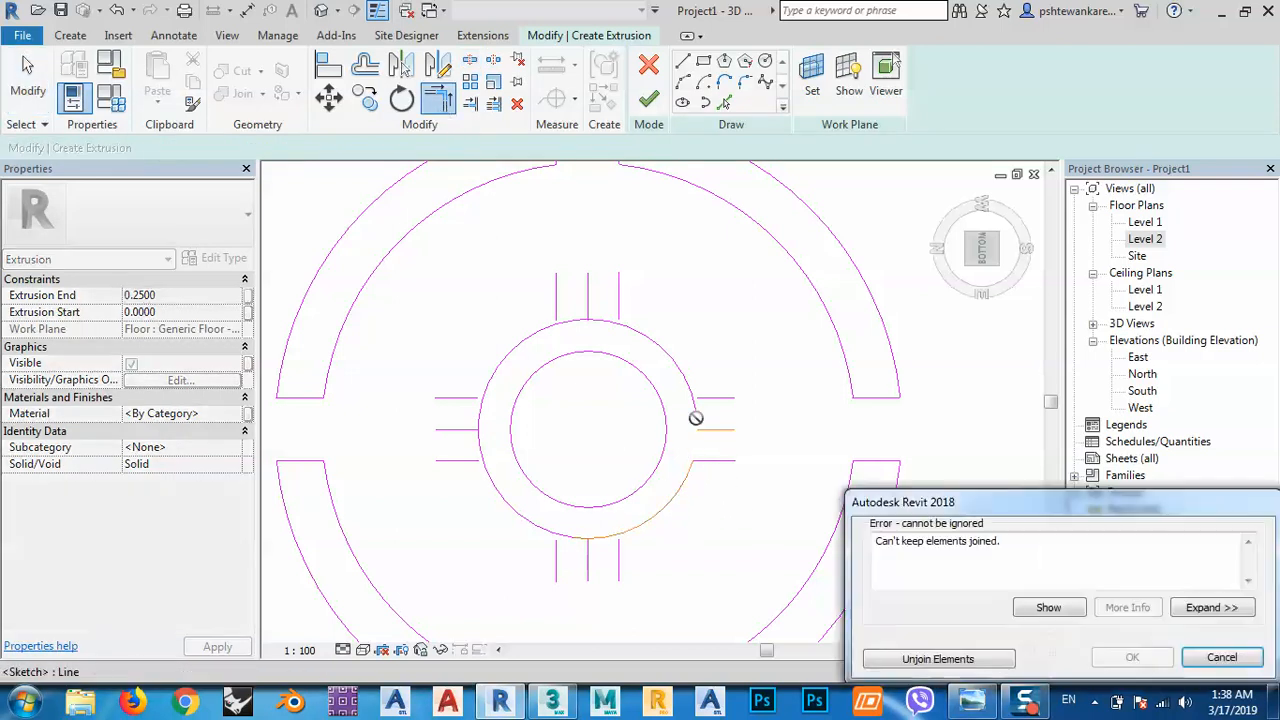
left_click(914, 659)
left_click(712, 399)
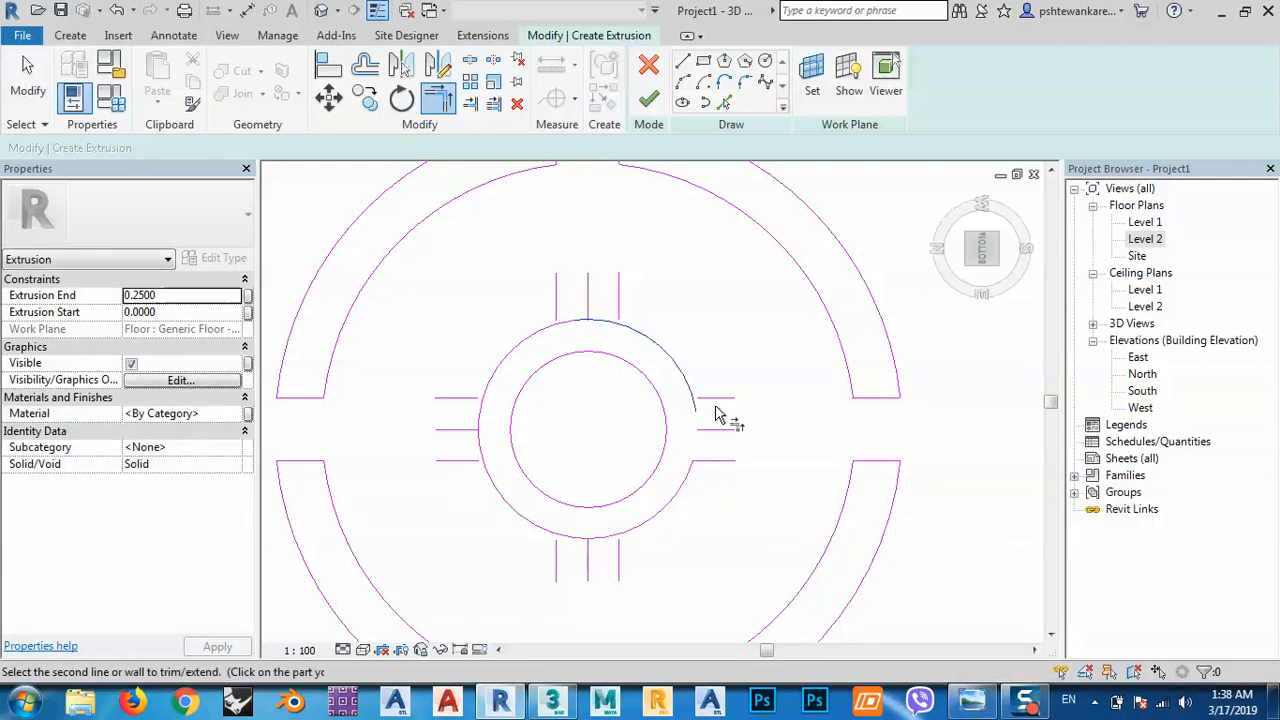
left_click(609, 329)
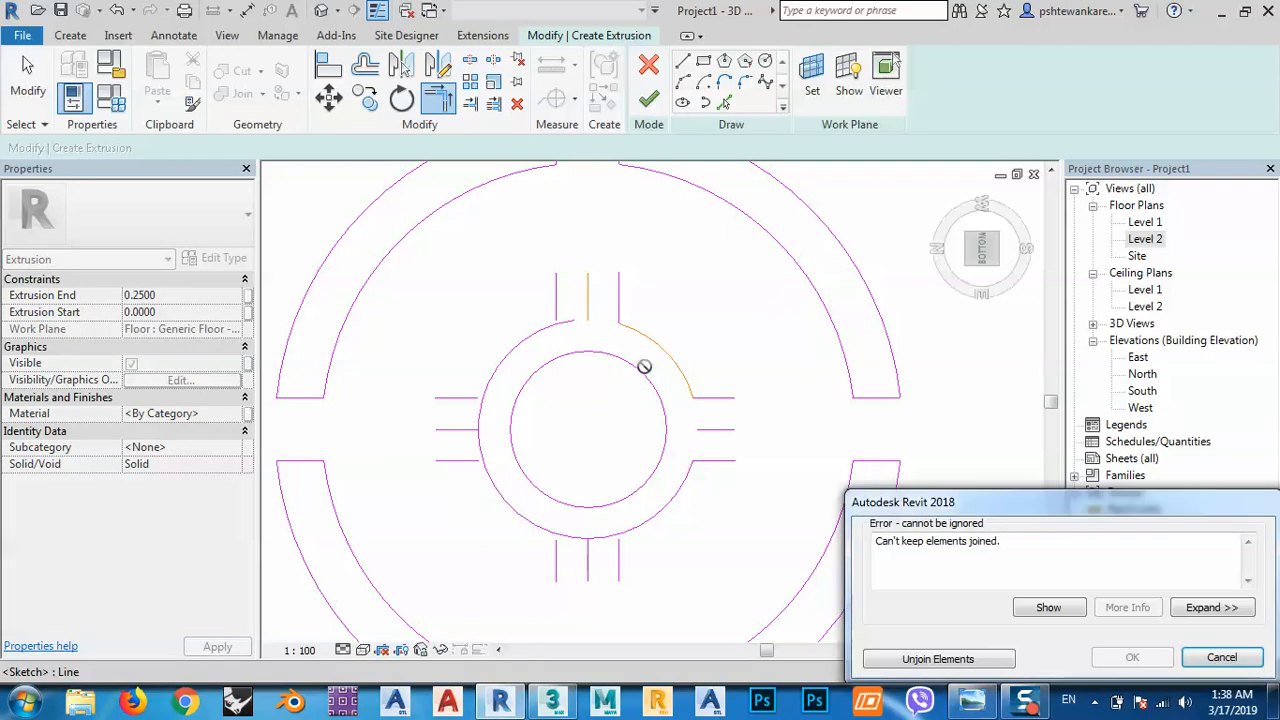
left_click(916, 659)
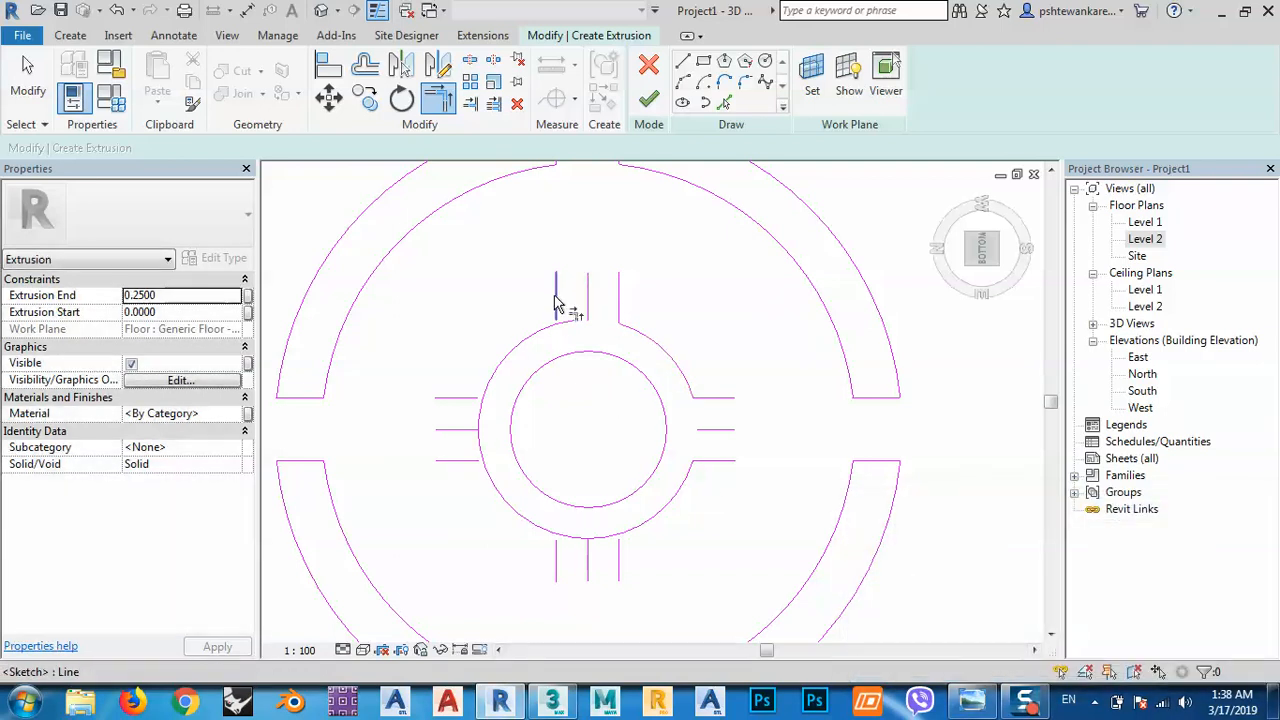
left_click(557, 303)
left_click(556, 340)
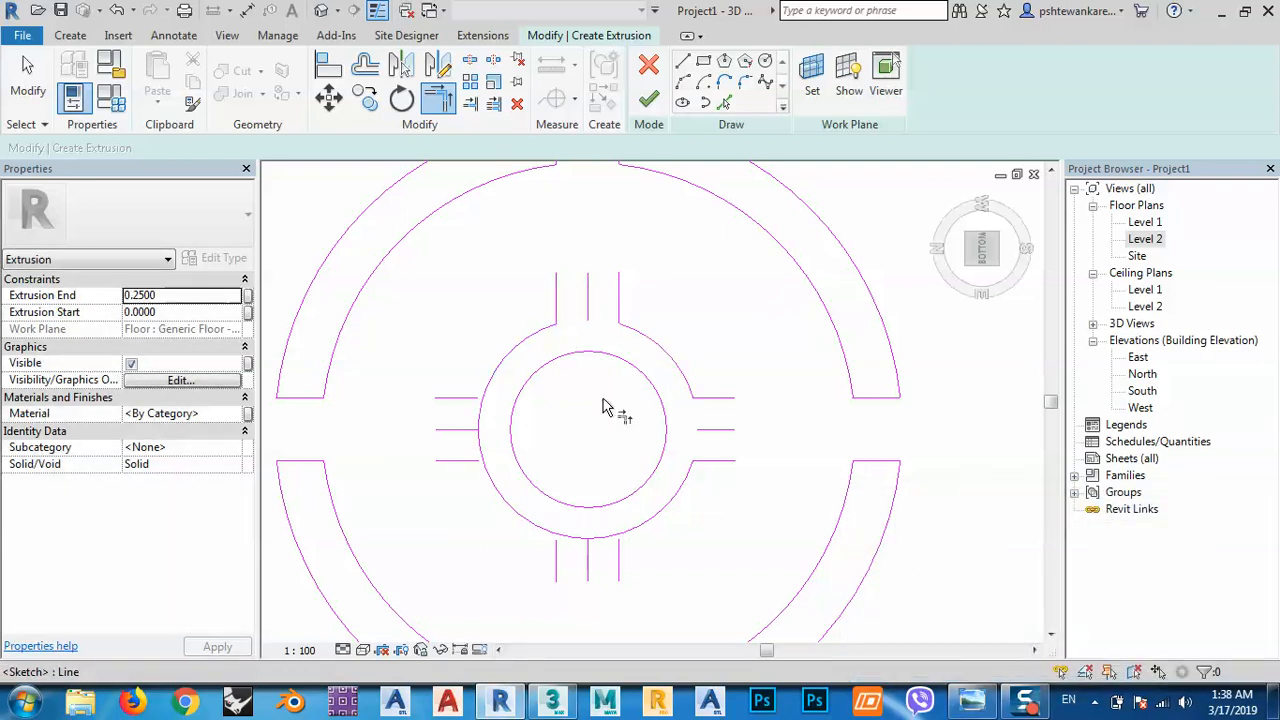
Trim the left and bottom spoke lines to corners with the ring arcs, unjoining on errors.
left_click(470, 400)
left_click(489, 393)
left_click(477, 462)
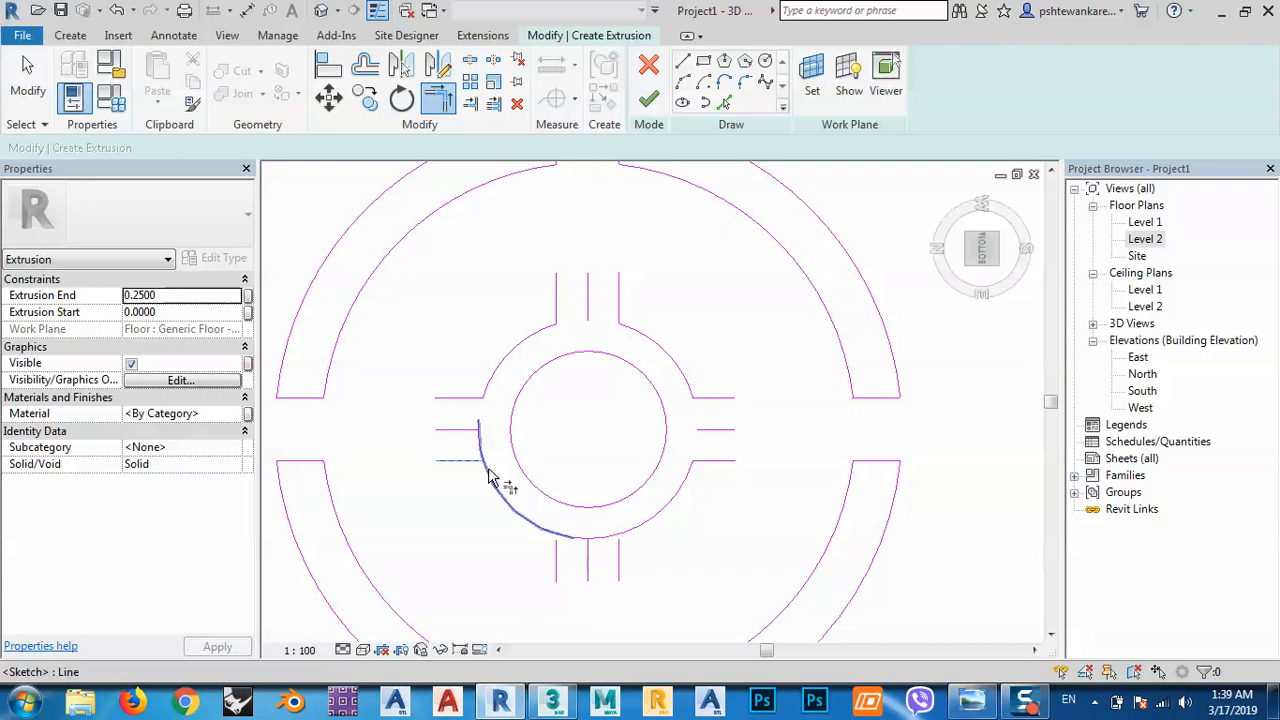
left_click(489, 478)
left_click(900, 662)
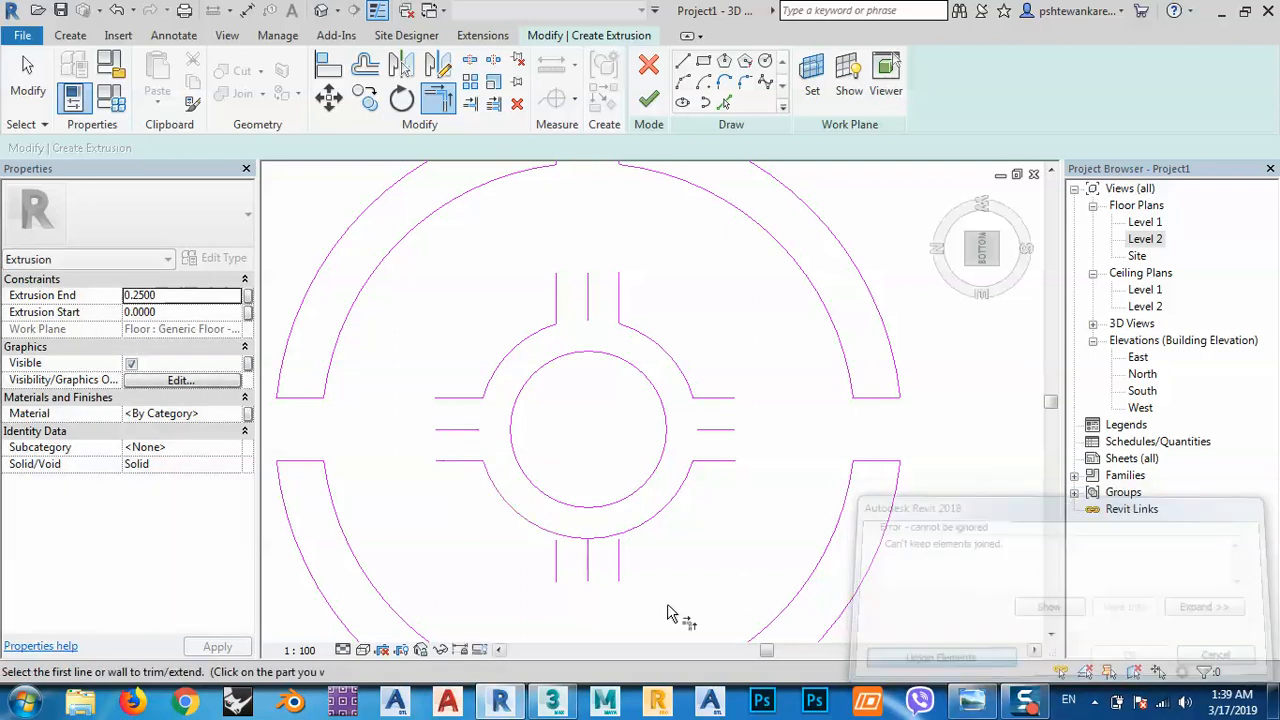
left_click(550, 529)
left_click(556, 558)
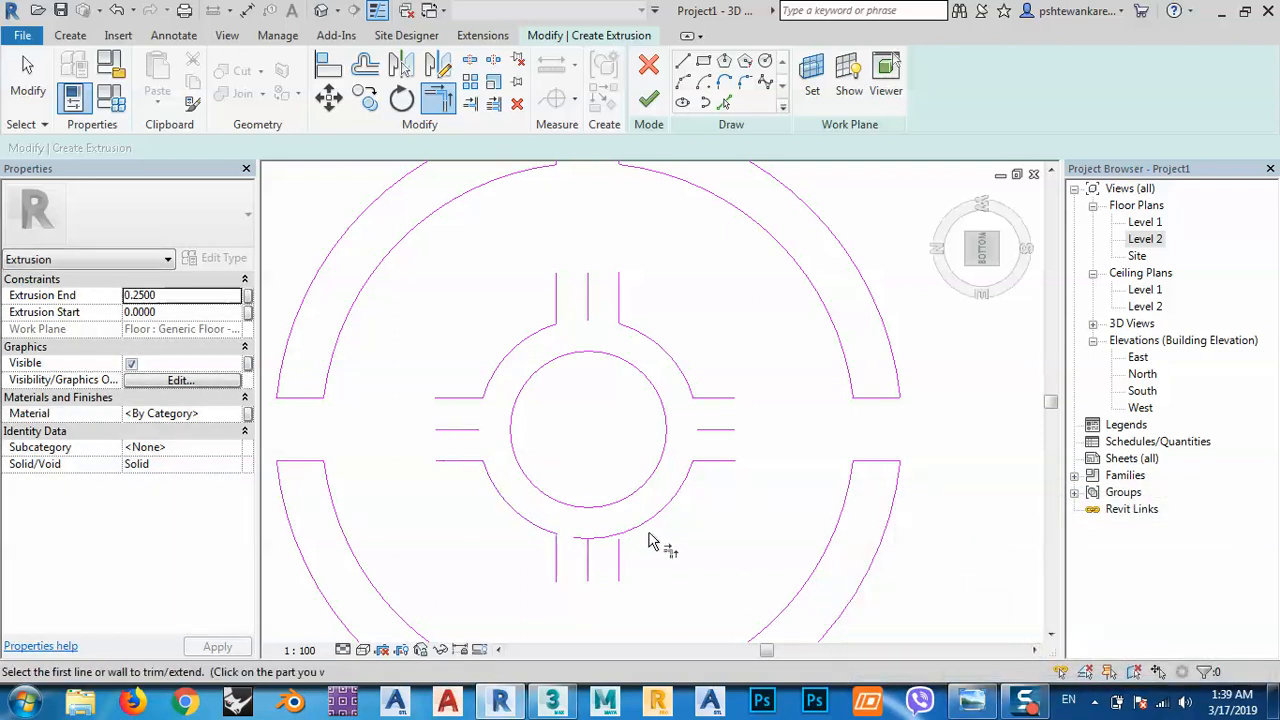
left_click(635, 529)
left_click(618, 552)
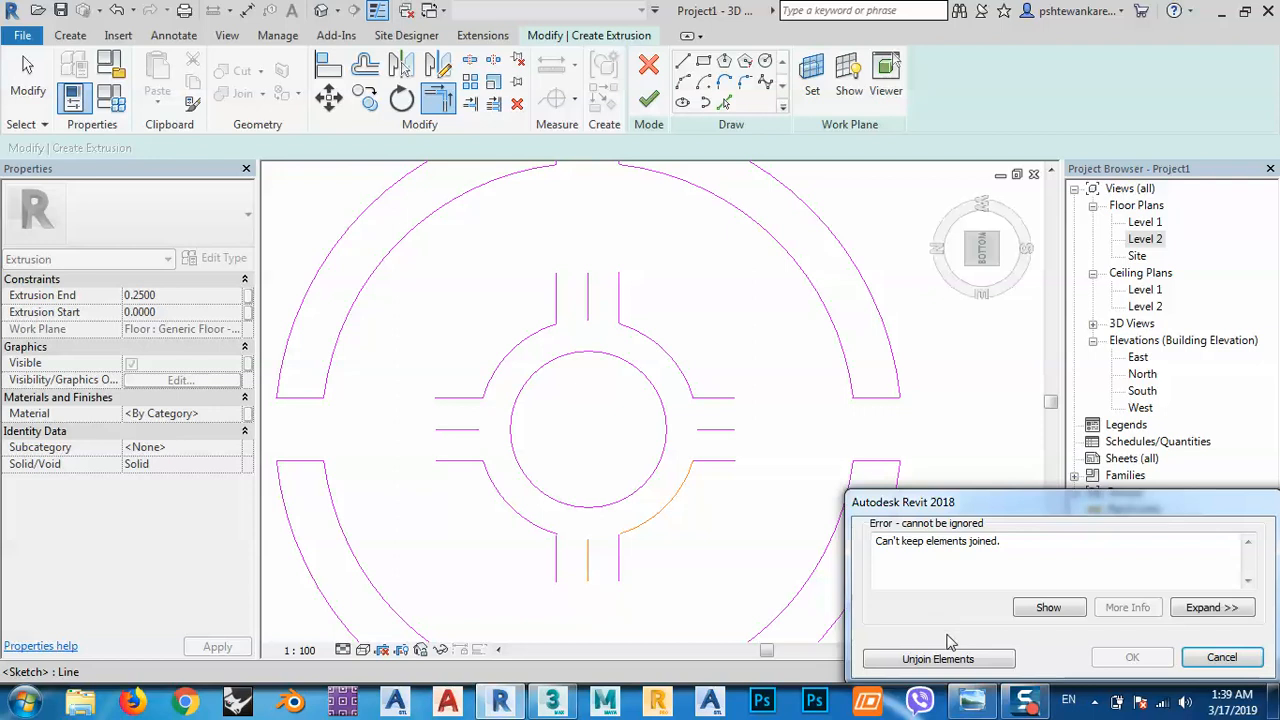
left_click(940, 660)
middle_click_drag(737, 560, 735, 532)
key("Escape")
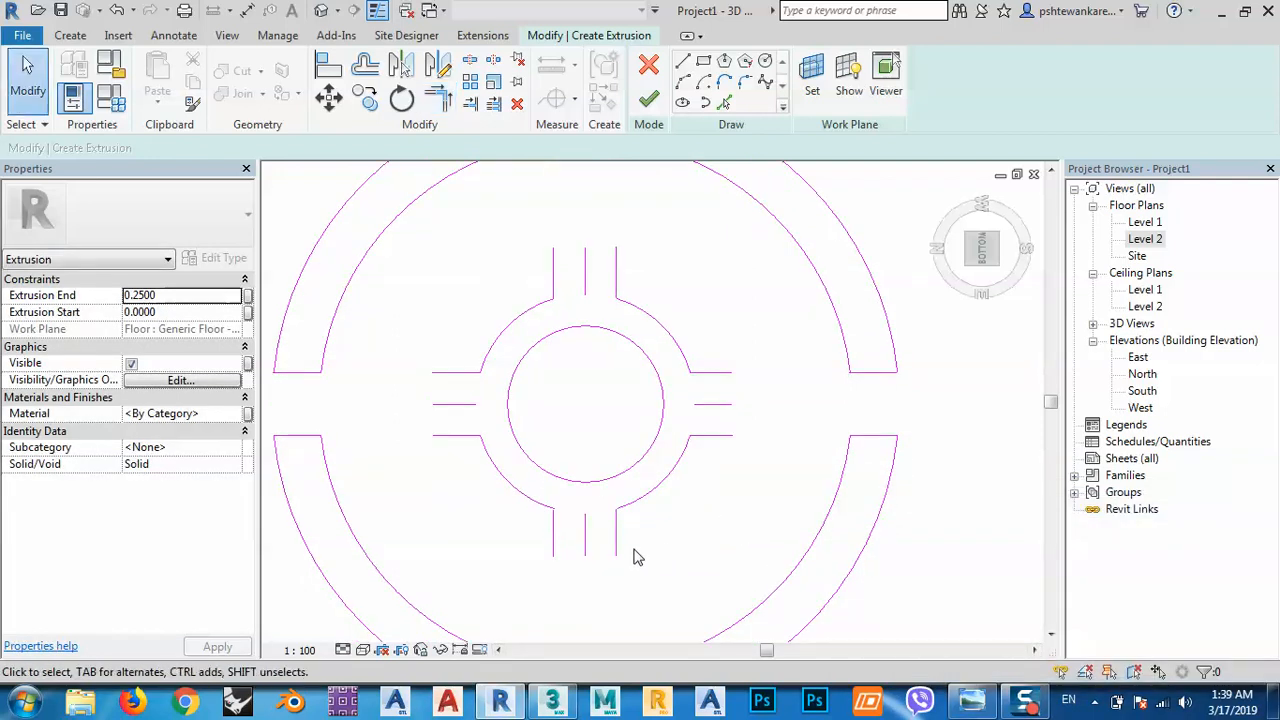
Delete the centre lines of the bottom, left, top and right spokes.
left_click(586, 535)
key("Delete")
left_click(457, 404)
key("Delete")
left_click(585, 271)
key("Delete")
left_click(716, 405)
key("Delete")
middle_click_drag(705, 524, 707, 514)
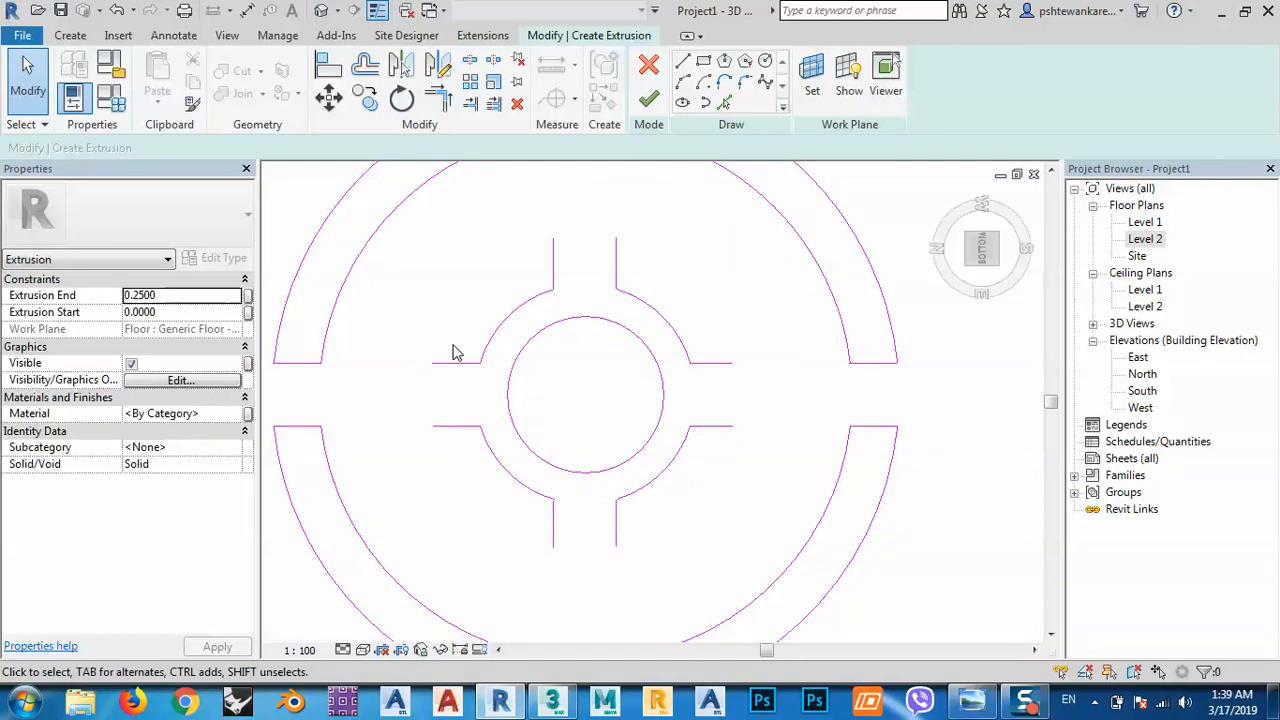
mouse_move(603, 414)
middle_mouse_down()
mouse_move(649, 421)
mouse_move(651, 434)
middle_mouse_up()
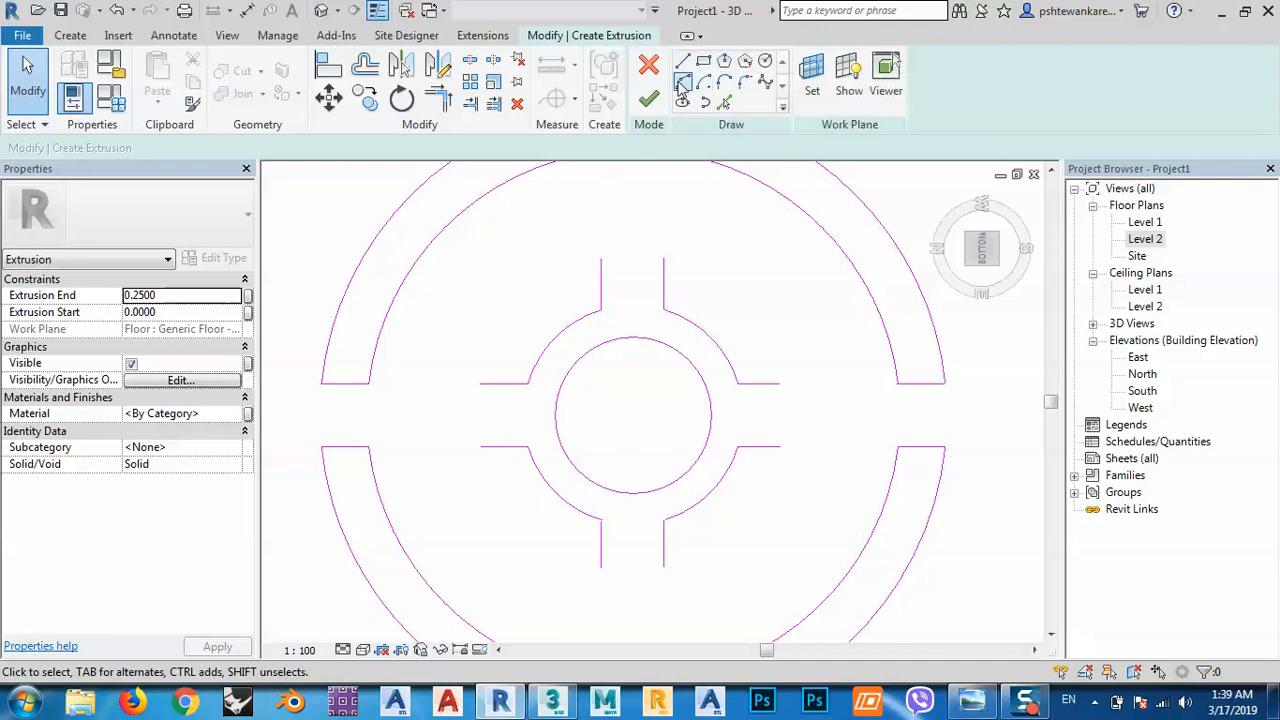
Cap the left, top, right and bottom spoke ends with 0.1-radius start-end-radius arcs.
left_click(684, 84)
left_click(481, 384)
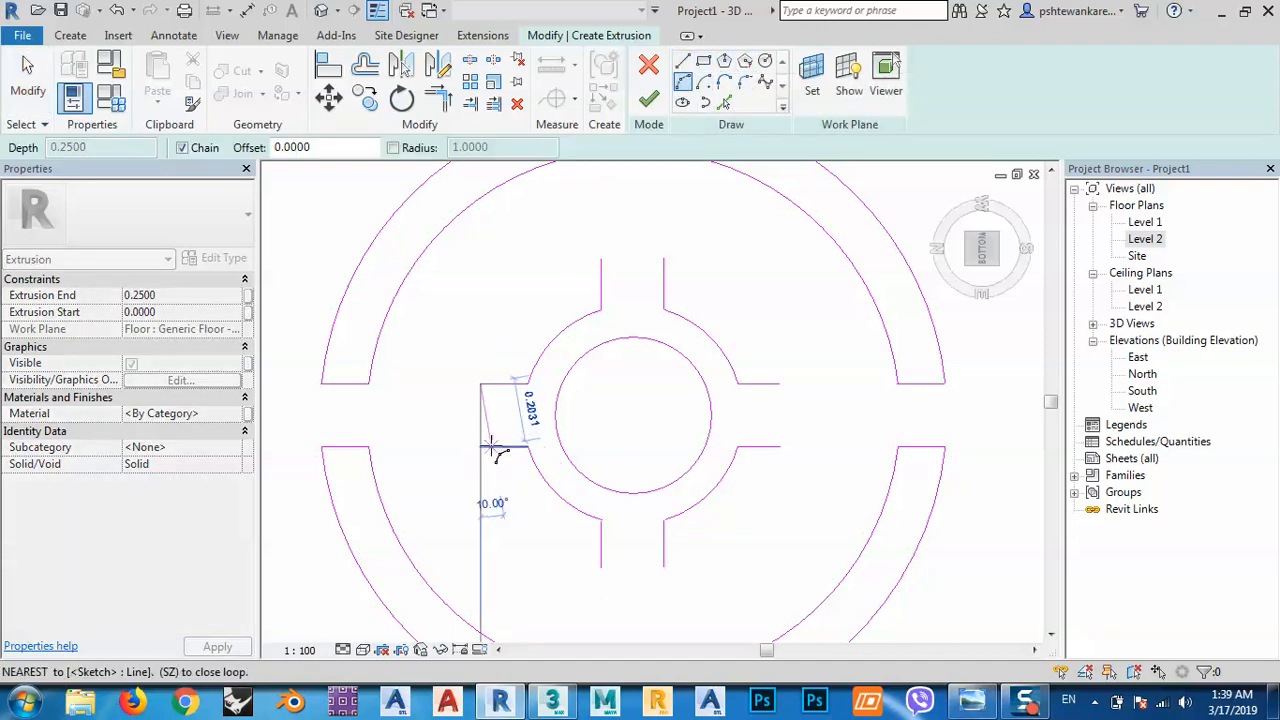
left_click(480, 447)
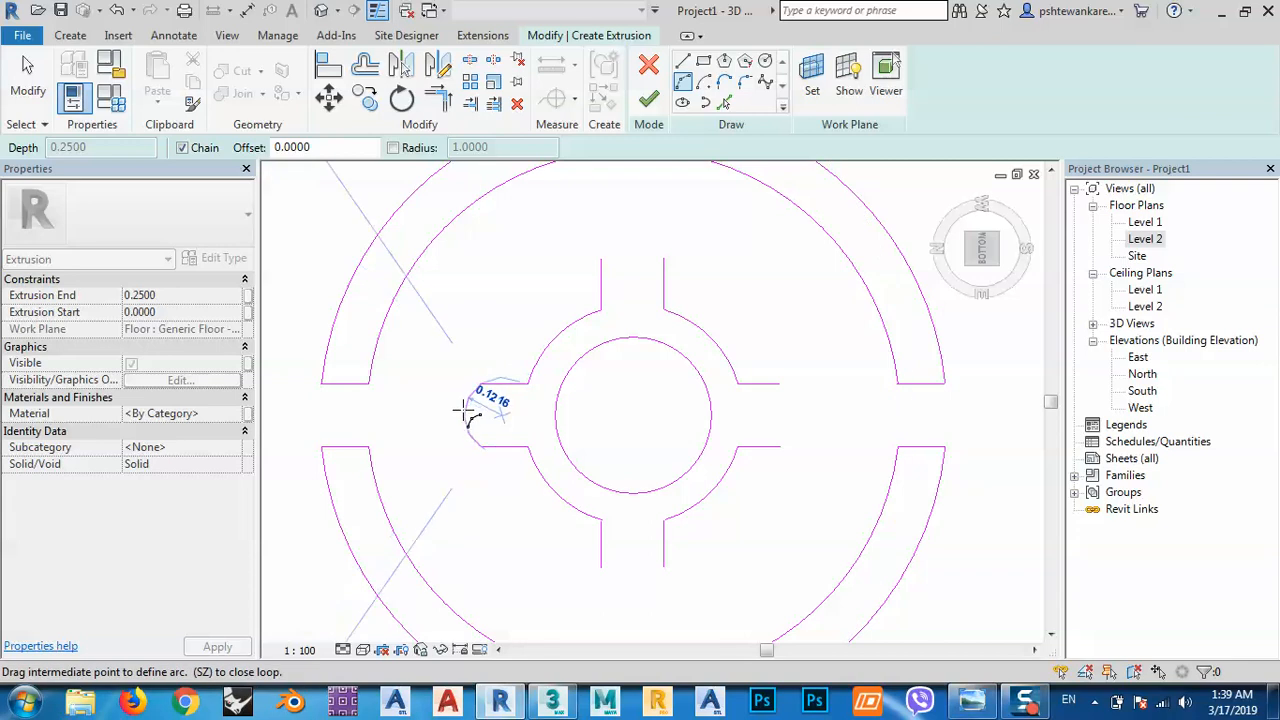
left_click(451, 415)
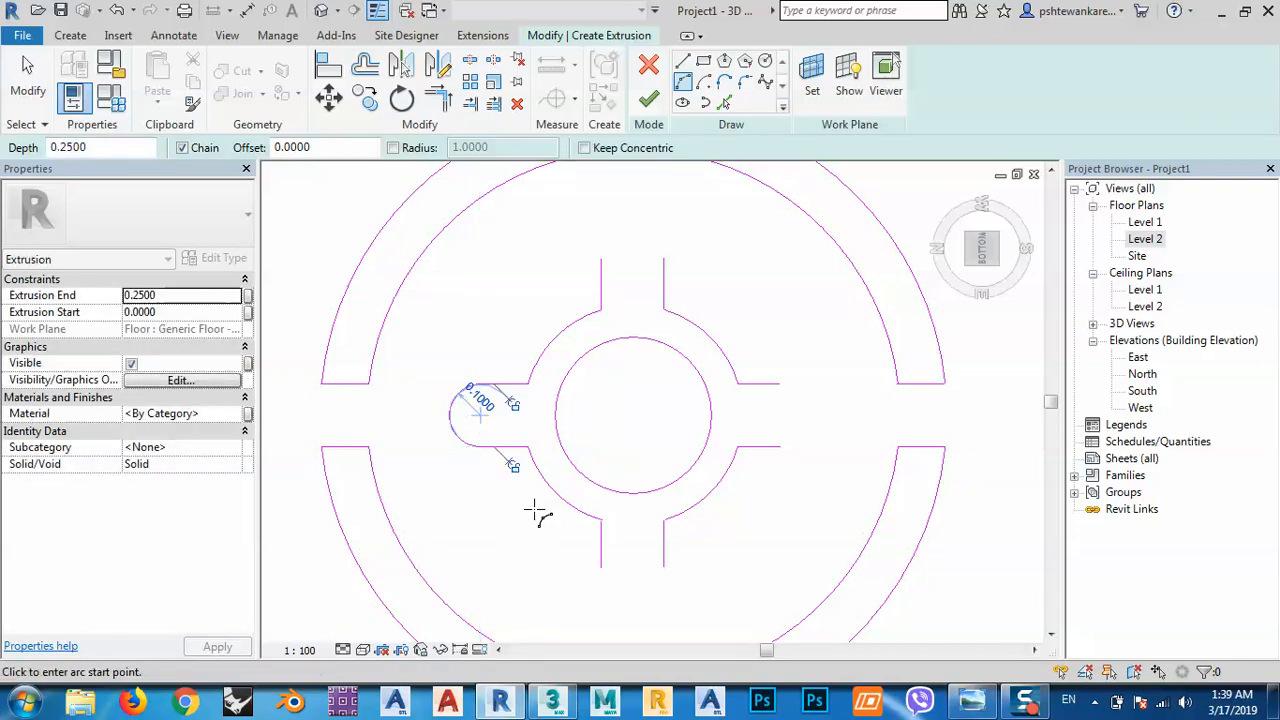
left_click(602, 259)
left_click(637, 240)
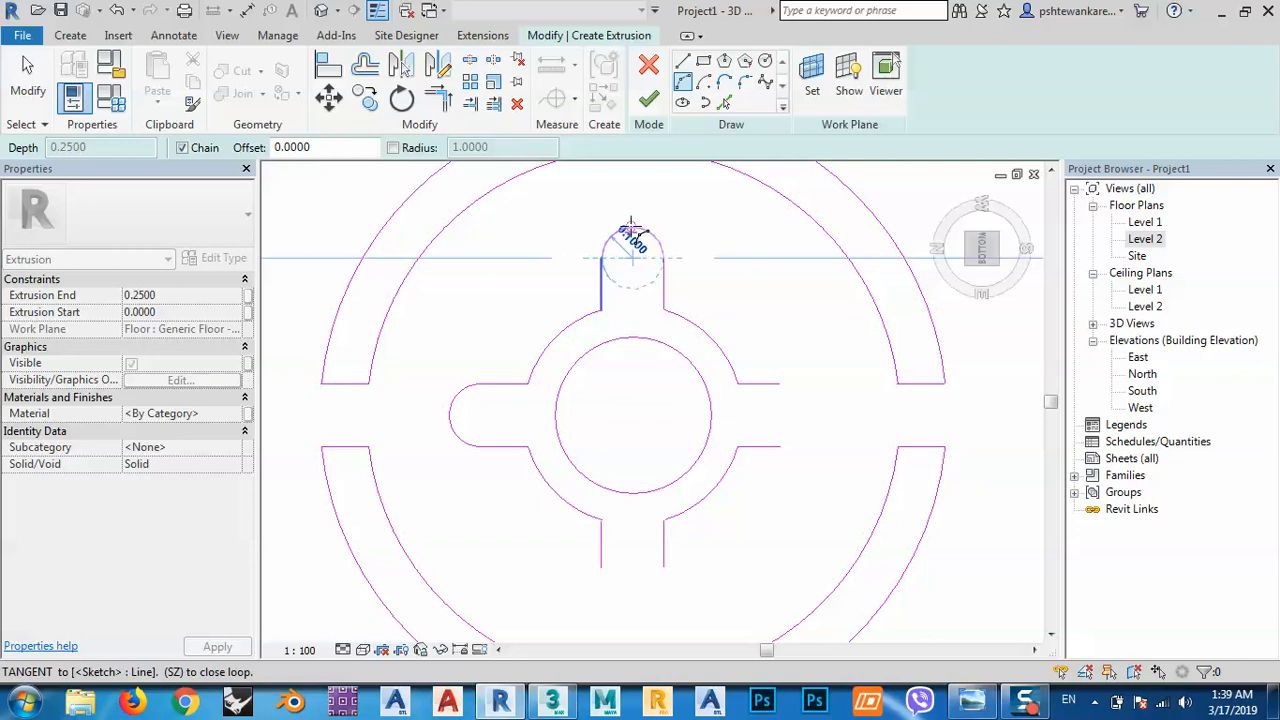
left_click(781, 384)
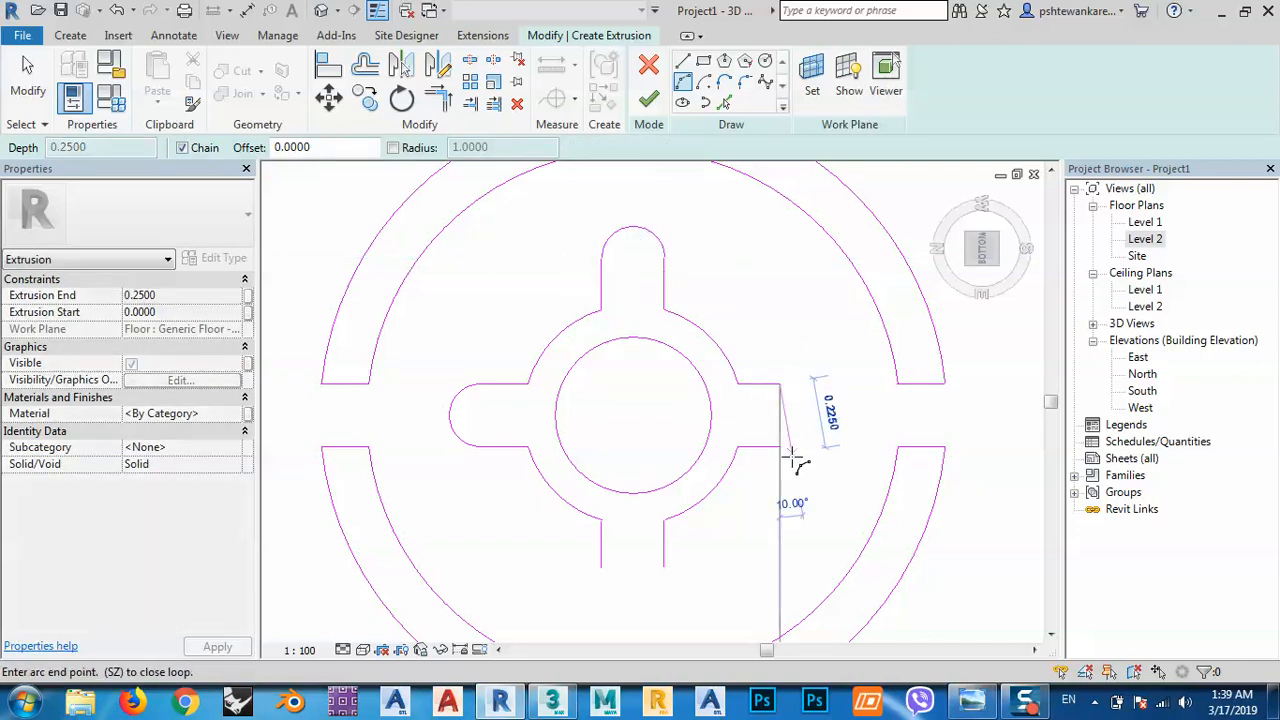
left_click(784, 433)
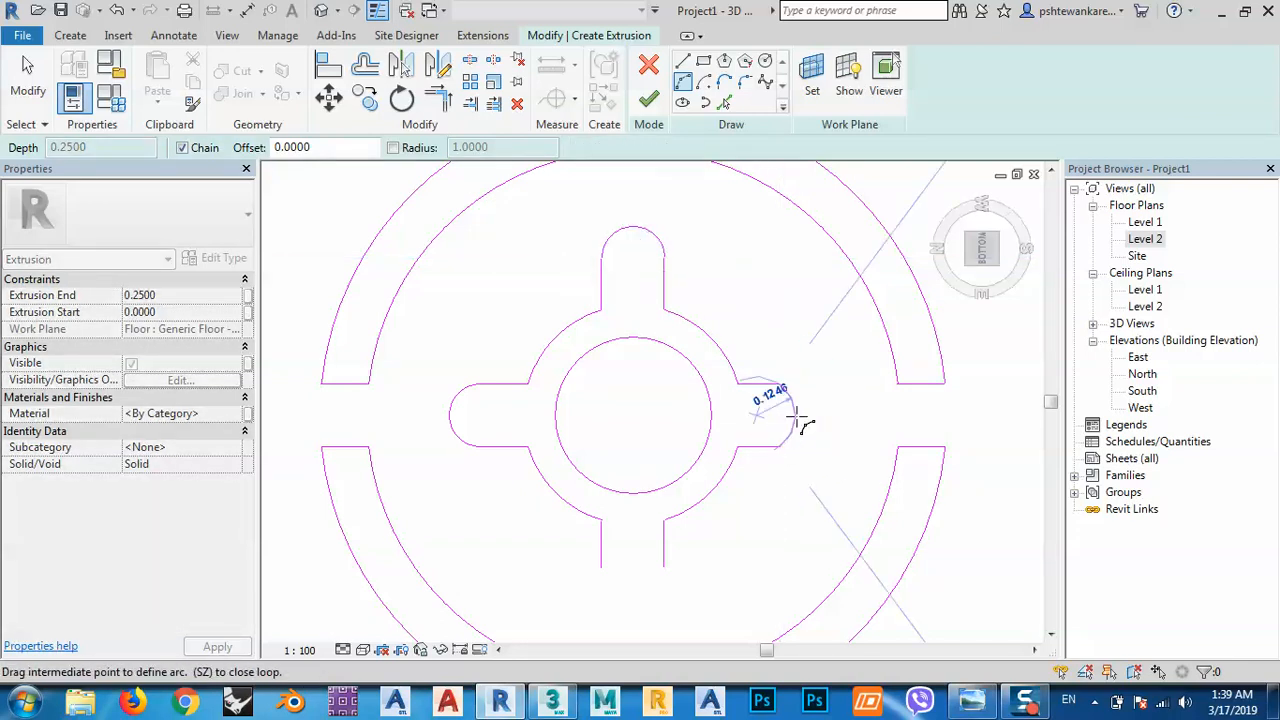
left_click(811, 418)
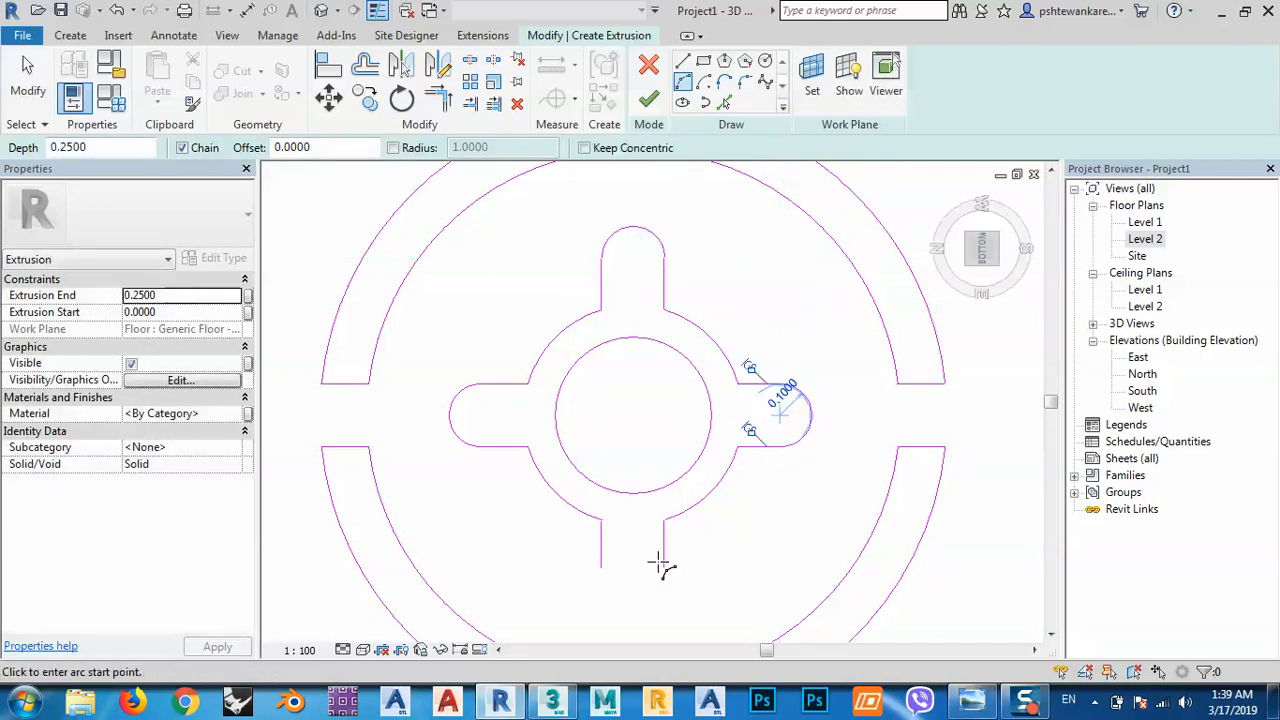
left_click(601, 567)
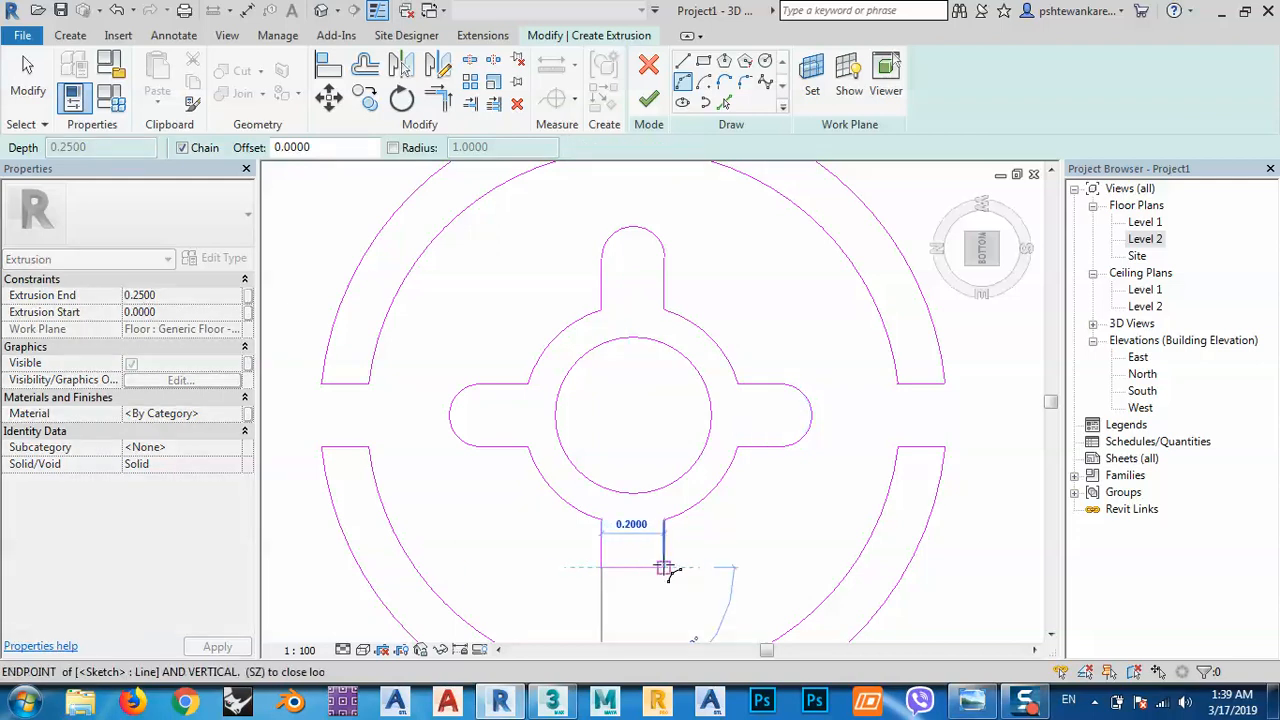
left_click(663, 567)
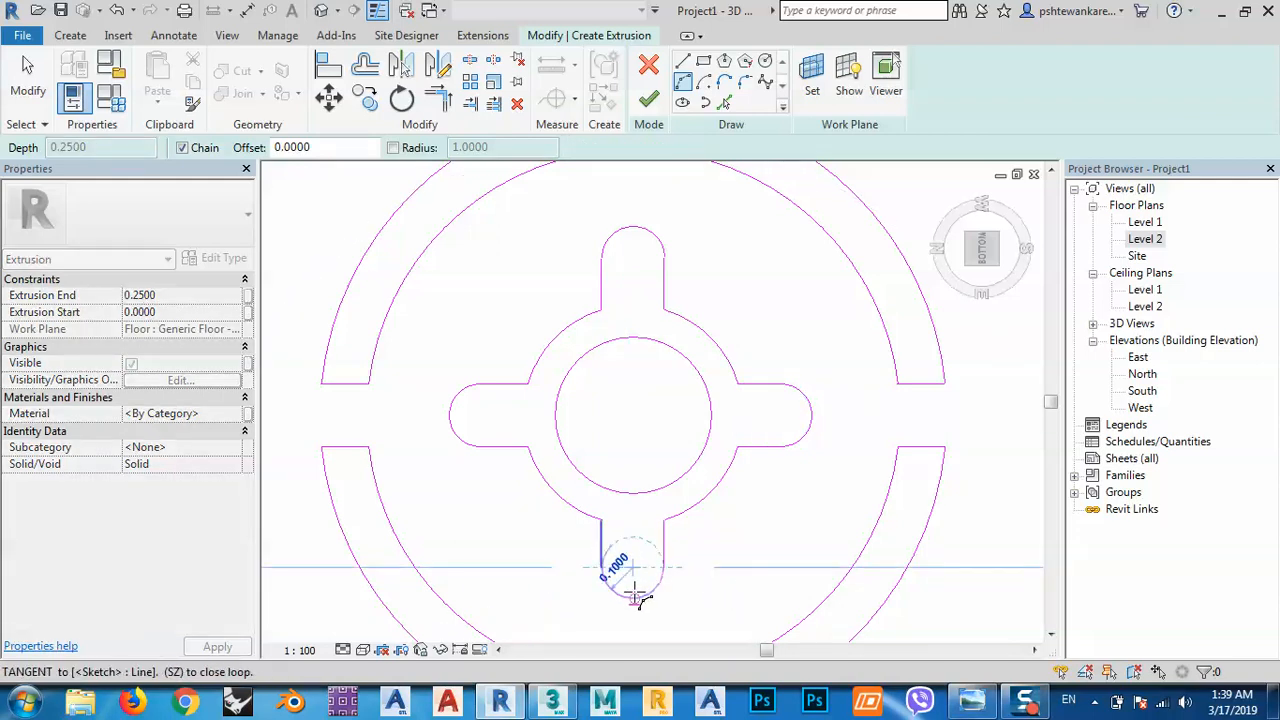
left_click(636, 598)
key("Escape")
key("Escape")
Trim the short bottom-gap line and outer ring arc to a corner, closing the ring's bottom slot.
scroll(669, 434, "down", 4)
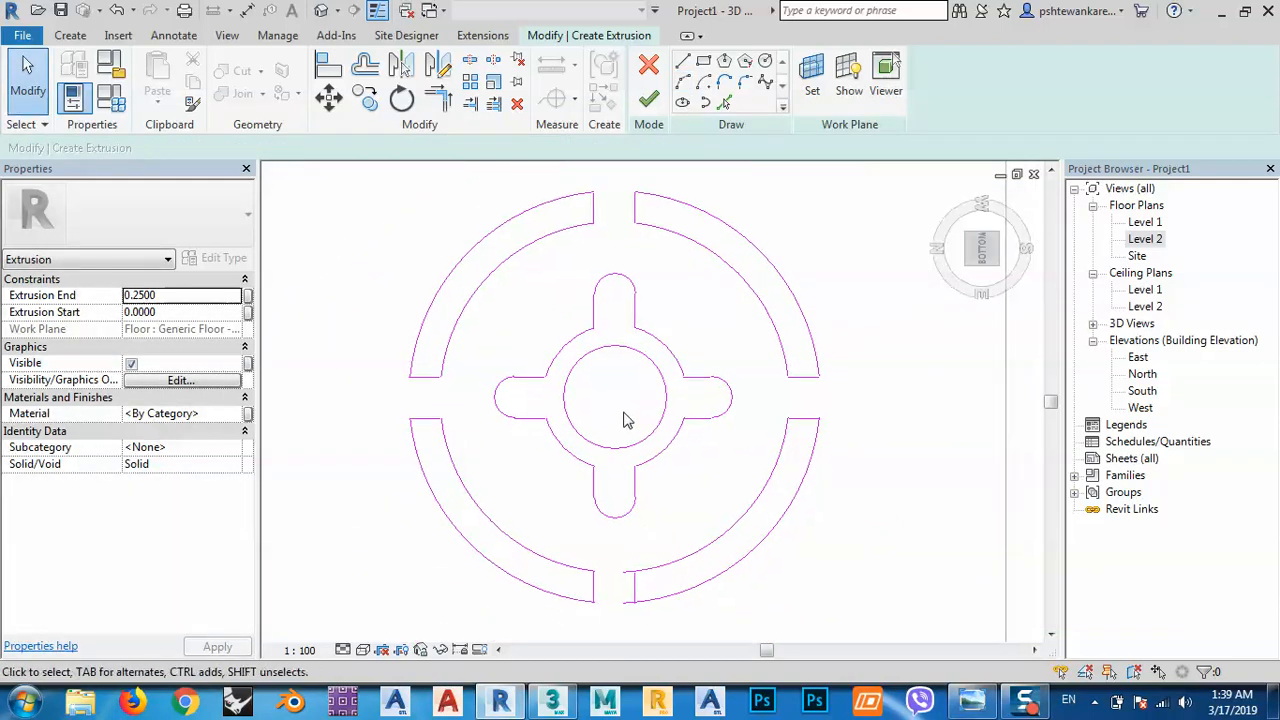
scroll(509, 390, "up", 3)
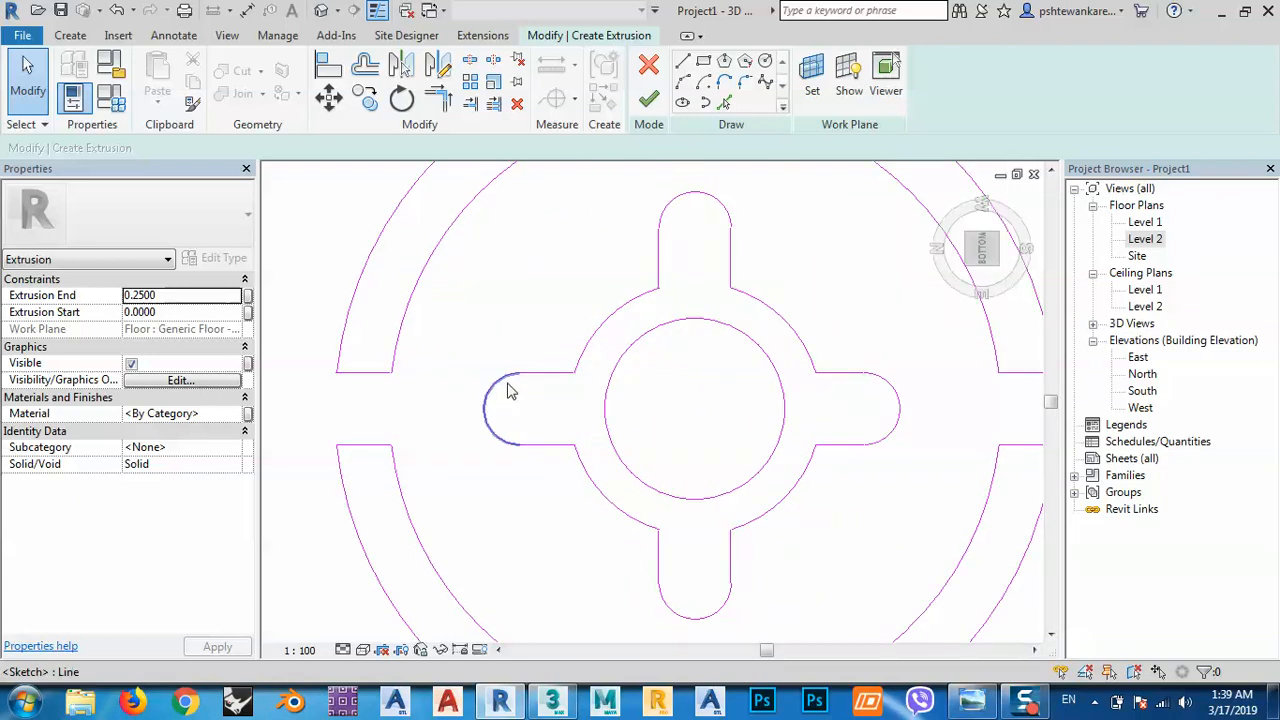
scroll(510, 393, "down", 1)
scroll(510, 392, "down", 1)
mouse_move(612, 415)
middle_mouse_down()
mouse_move(623, 477)
mouse_move(663, 457)
mouse_move(666, 429)
middle_mouse_up()
scroll(690, 435, "down", 2)
scroll(718, 439, "down", 2)
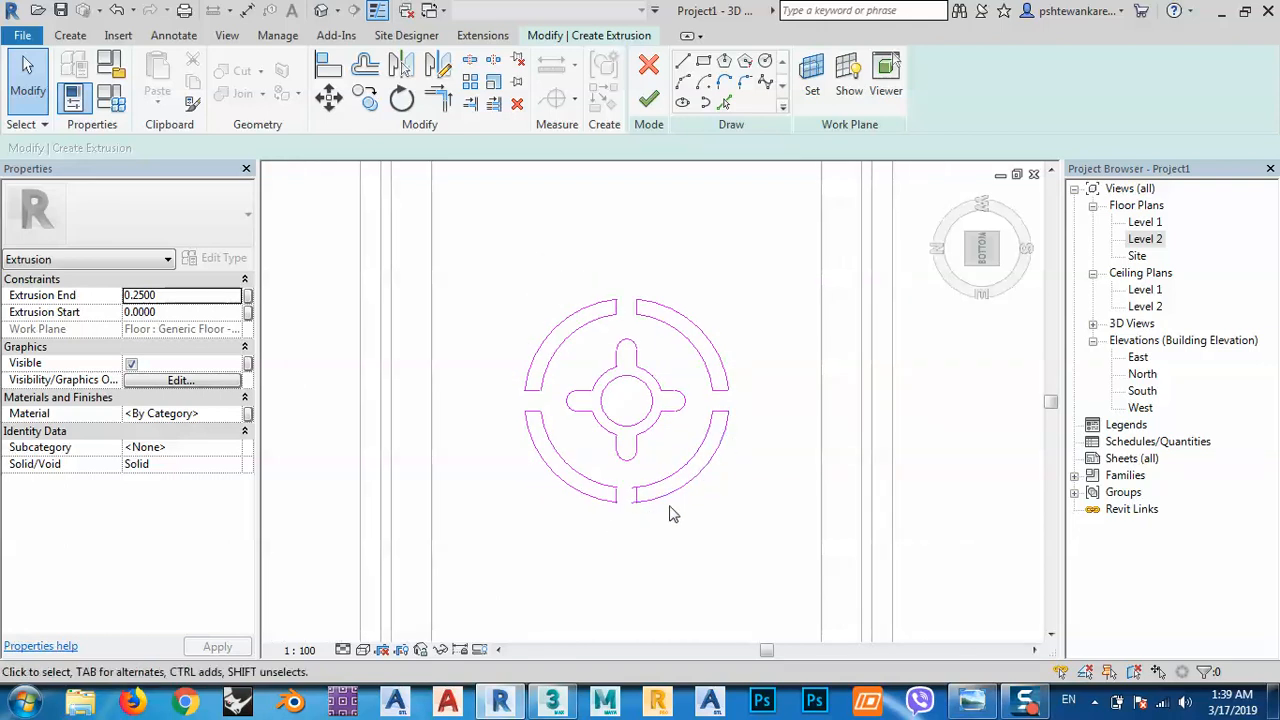
middle_click_drag(671, 537, 651, 507)
scroll(614, 469, "up", 5)
scroll(614, 469, "up", 3)
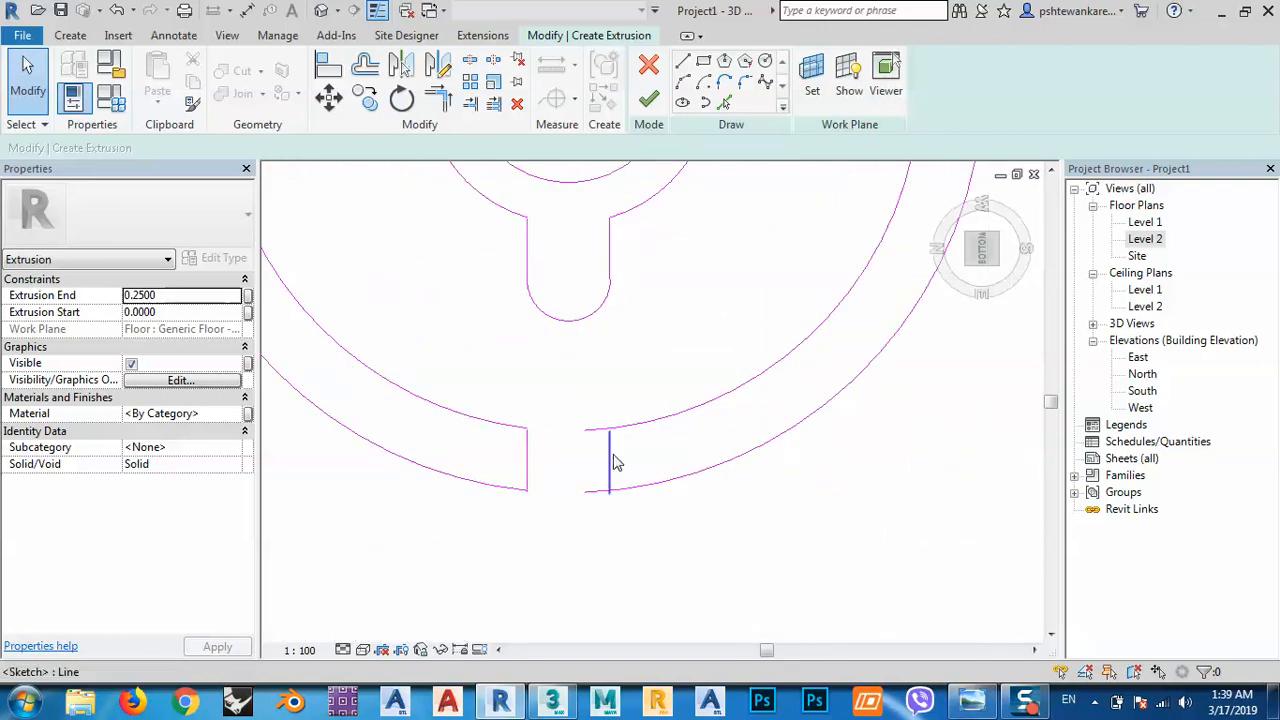
left_click(440, 97)
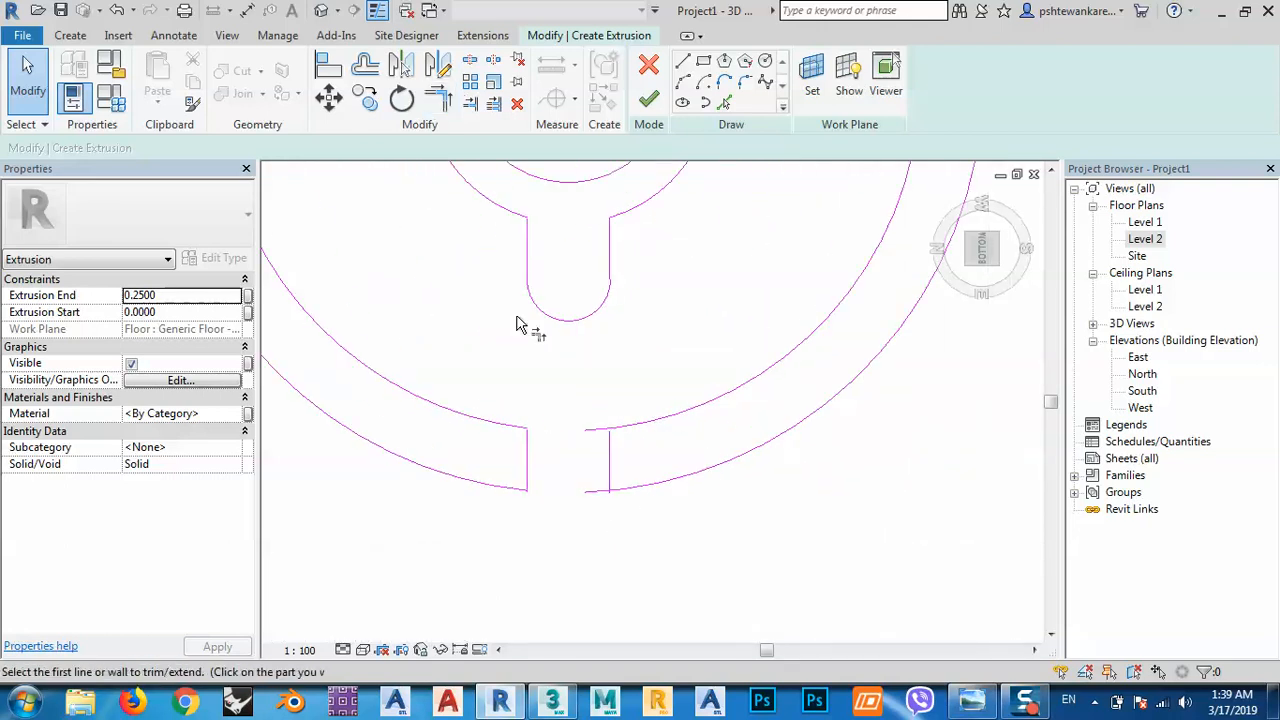
left_click(611, 445)
left_click(619, 436)
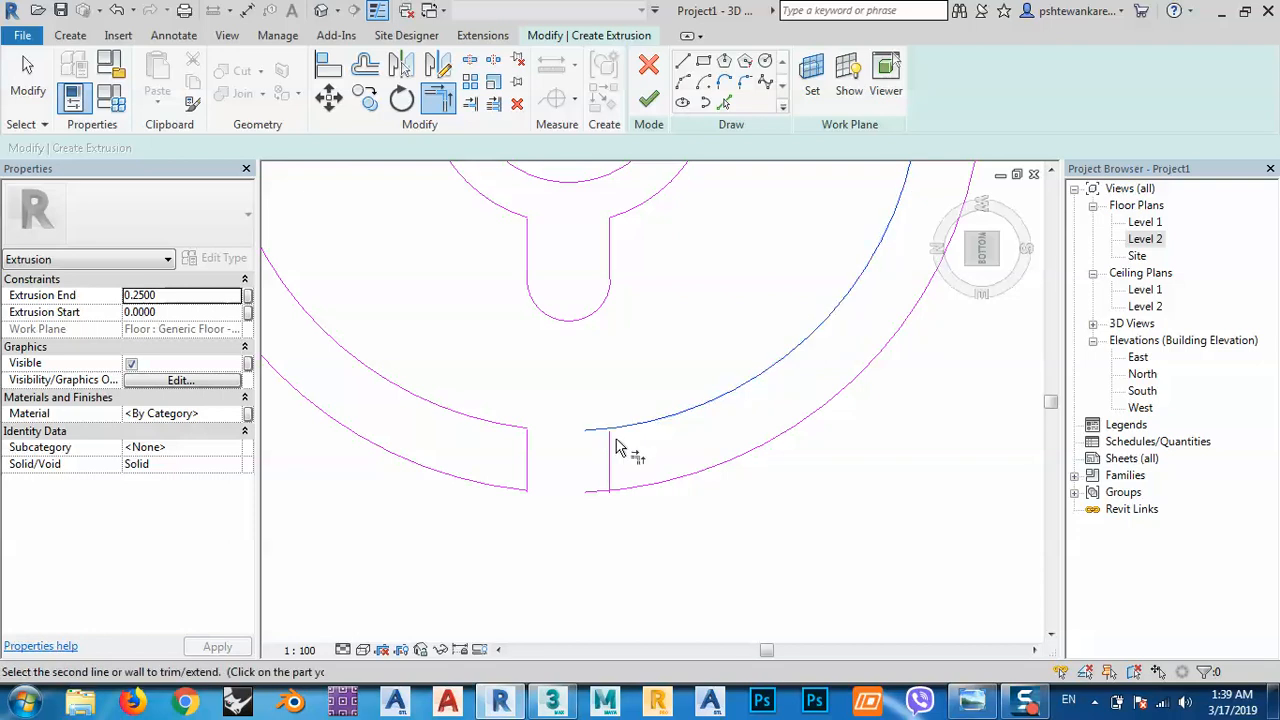
left_click(611, 480)
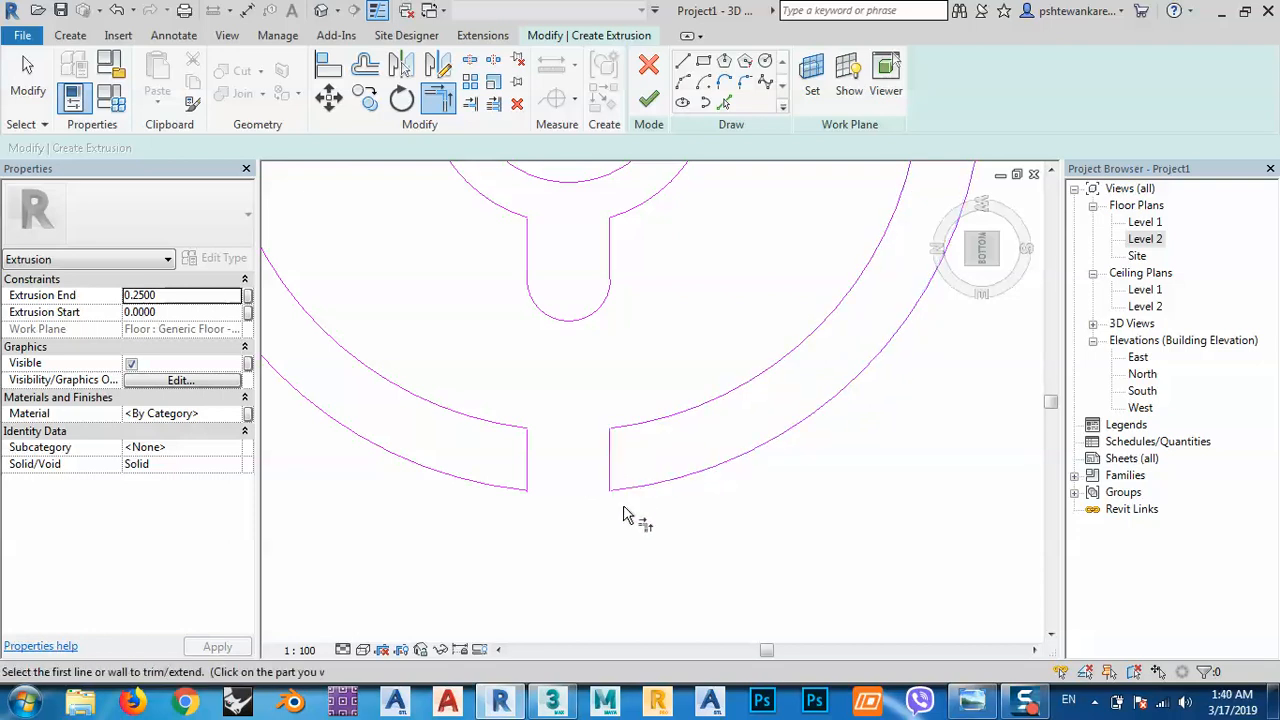
scroll(614, 545, "down", 4)
scroll(636, 420, "up", 3)
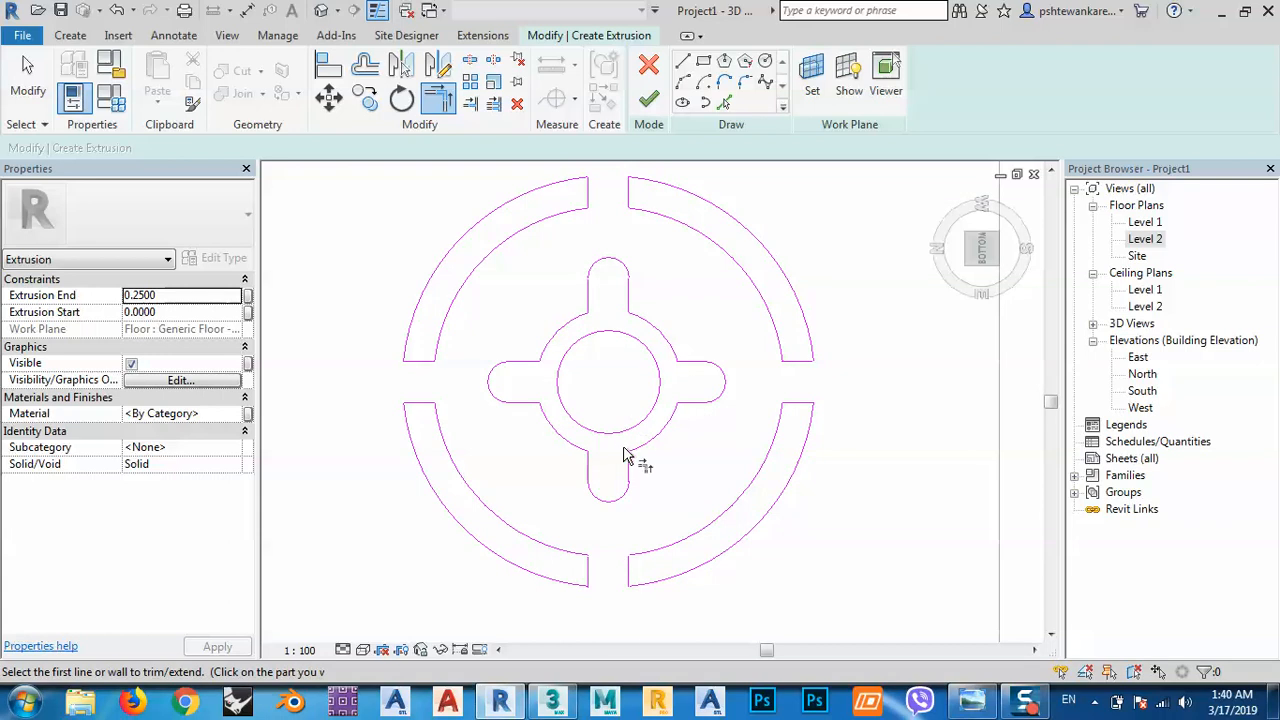
Finish the sketch into an extrusion and view it shaded in the Realistic visual style.
left_click(648, 98)
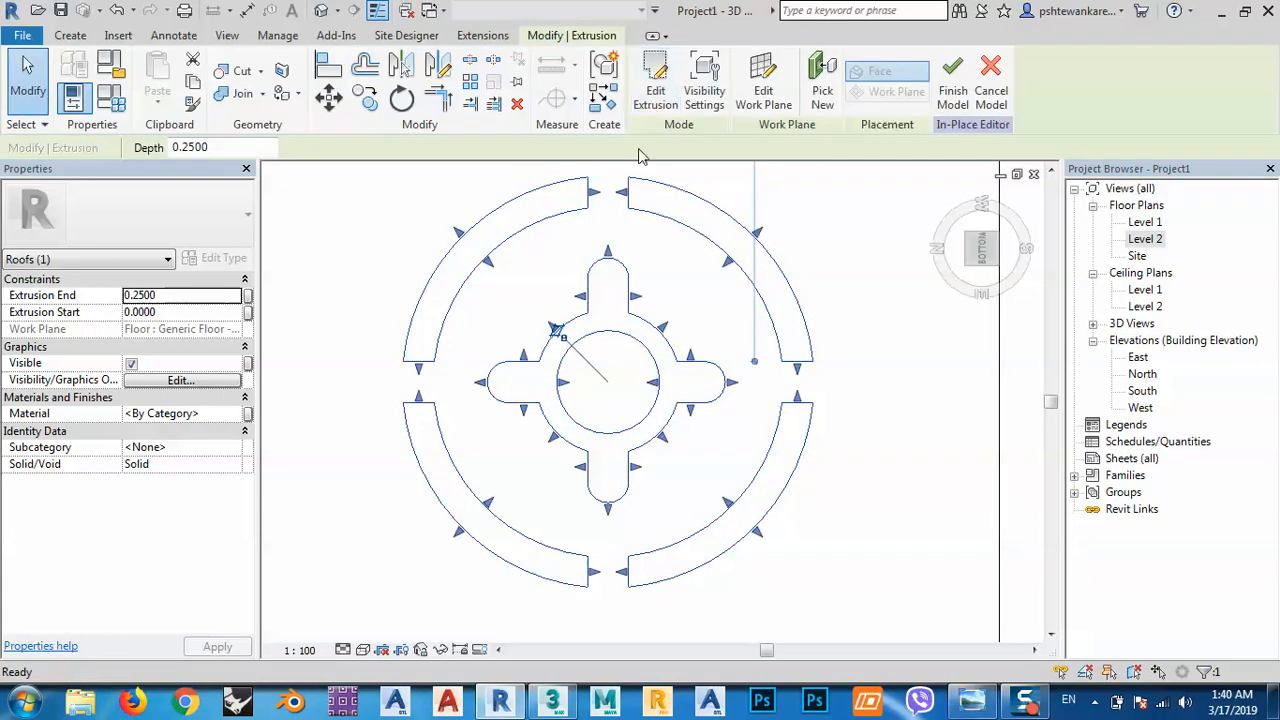
scroll(873, 345, "down", 3)
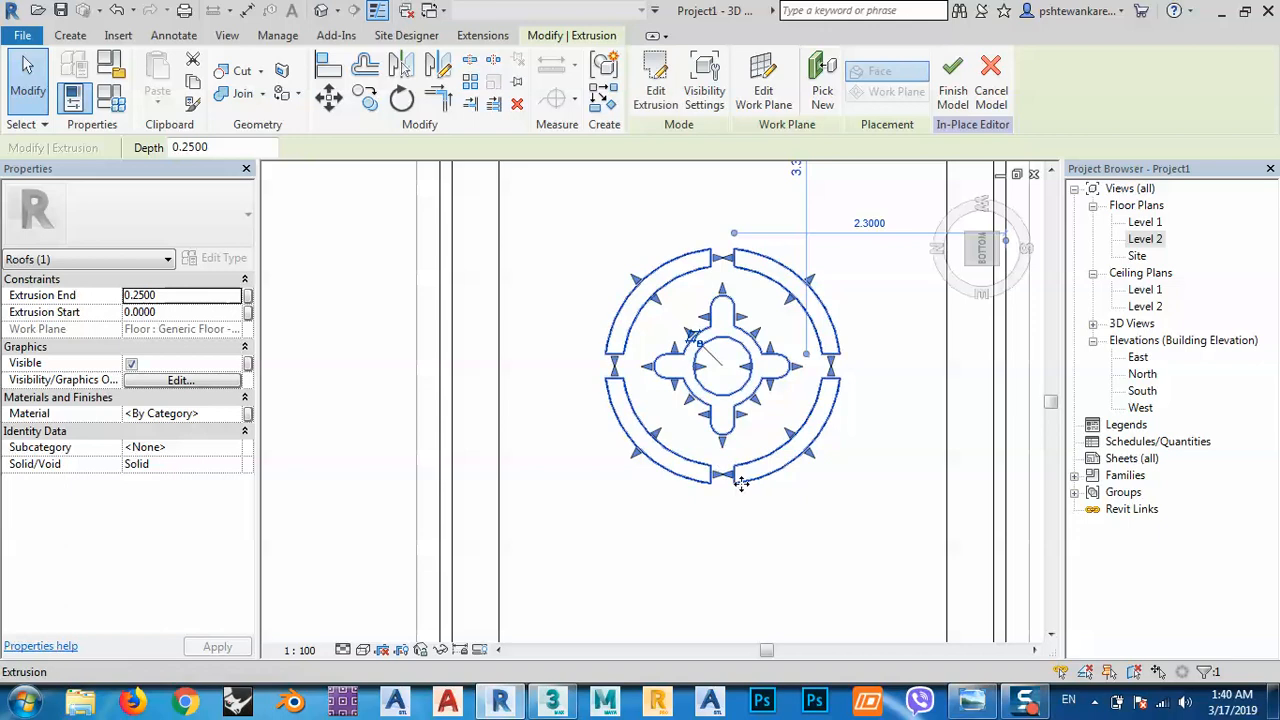
left_click(360, 651)
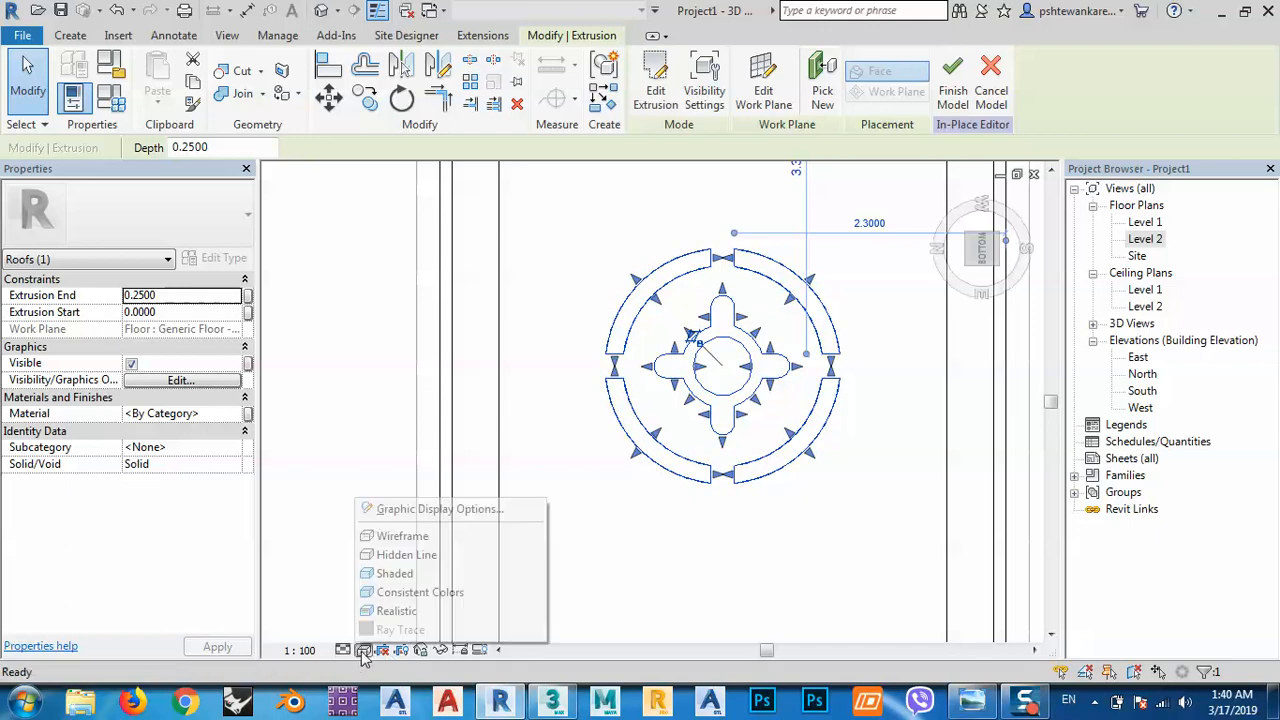
left_click(400, 606)
middle_click_drag(810, 547, 718, 440, "shift")
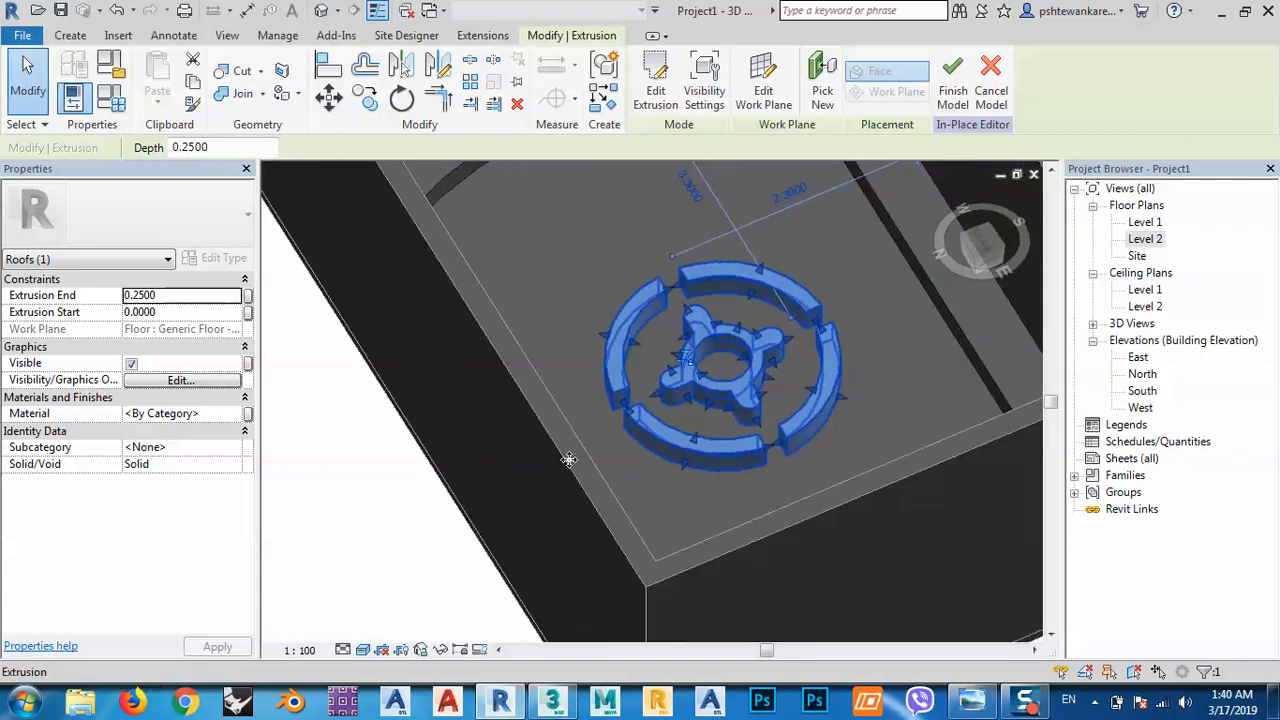
Set the emblem extrusion's Extrusion End to 0.2 to make it thinner.
left_click(426, 529)
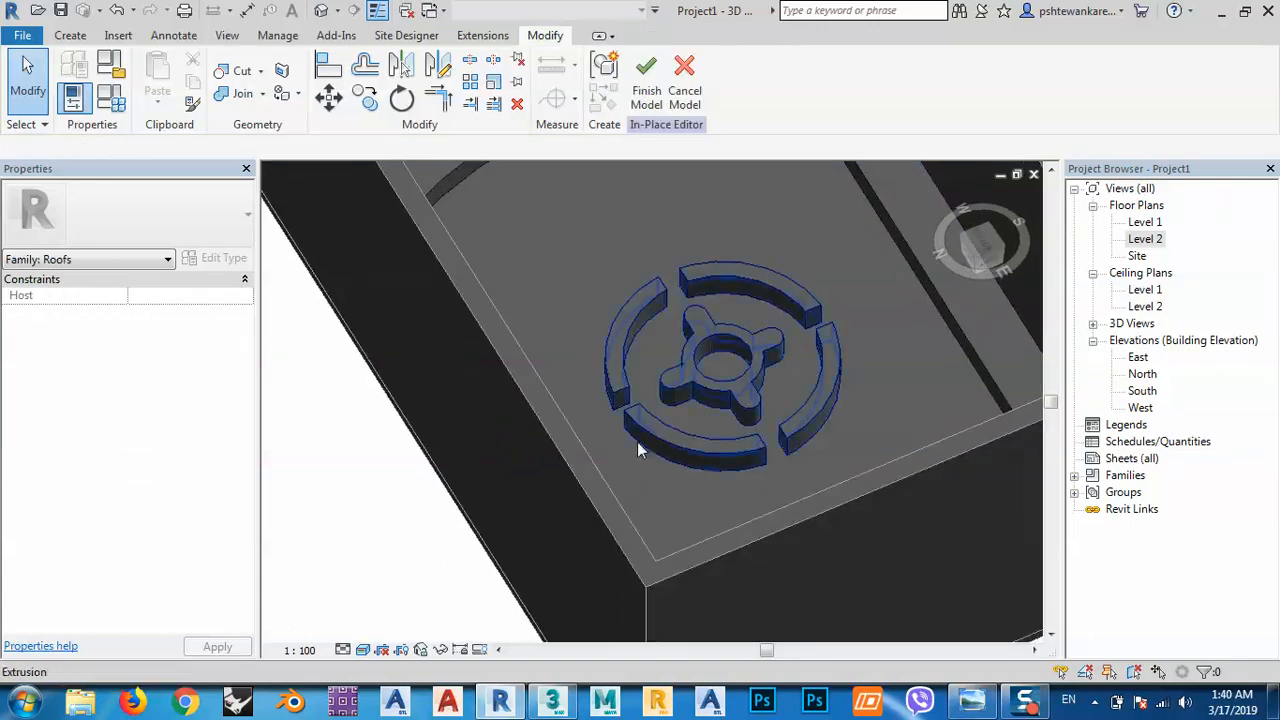
left_click(709, 389)
left_click(176, 295)
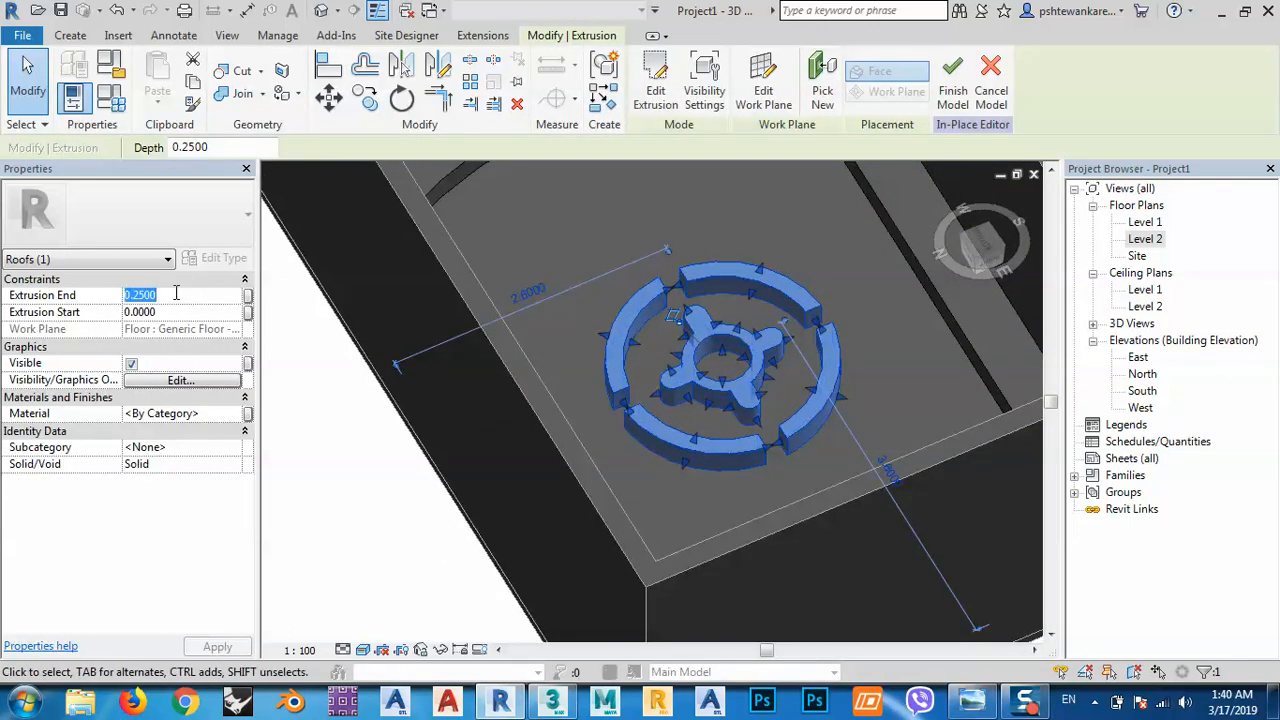
type(".2")
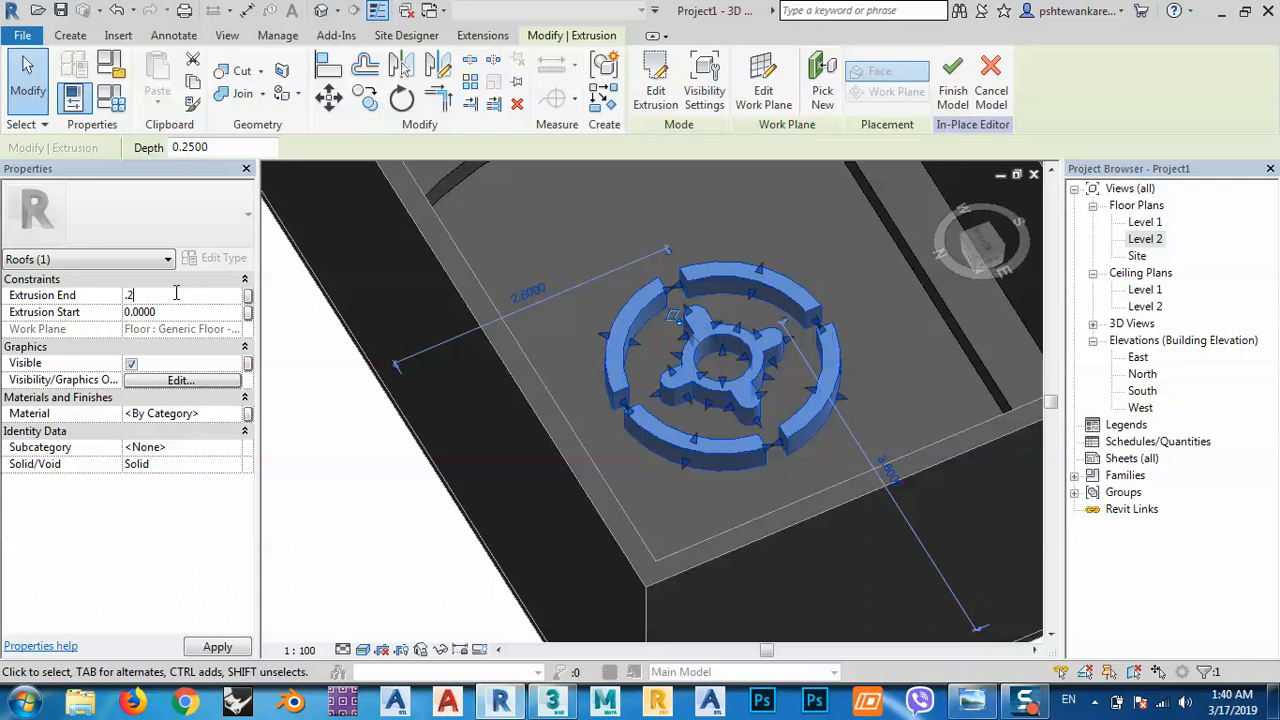
key("Return")
left_click(663, 479)
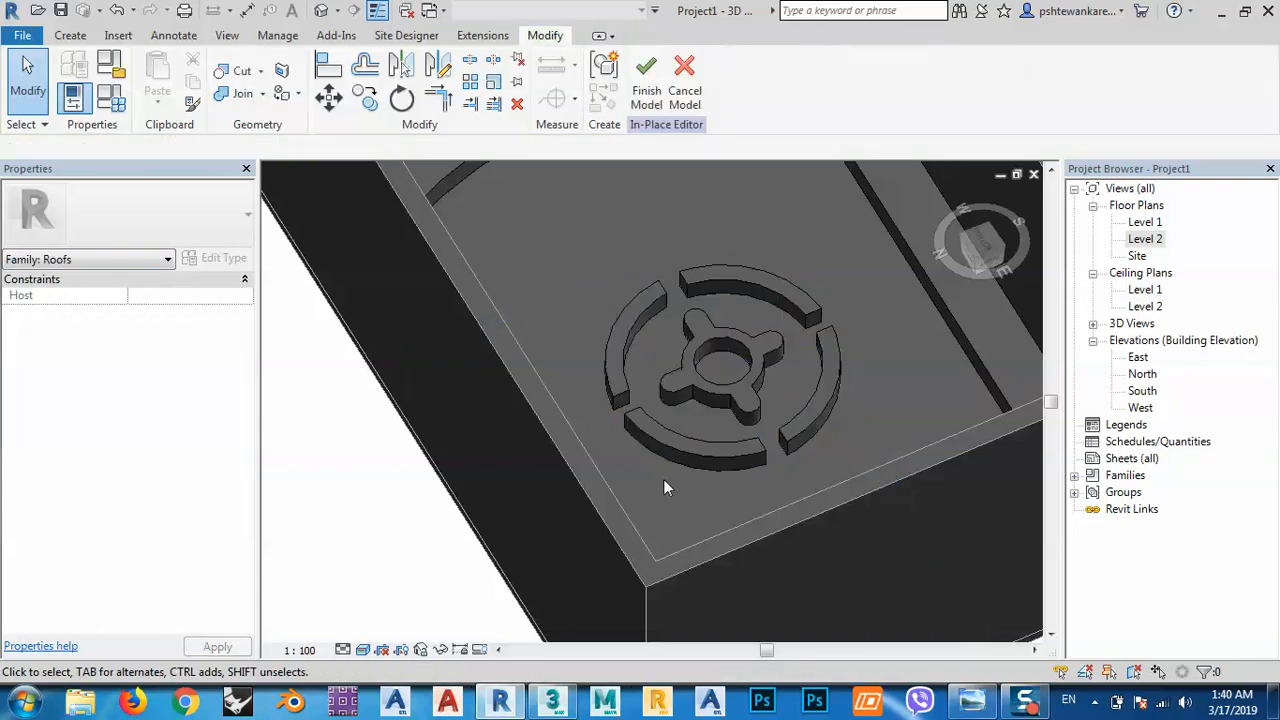
Orbit to inspect the emblem from front and top, then finish the in-place model.
scroll(738, 384, "down", 1)
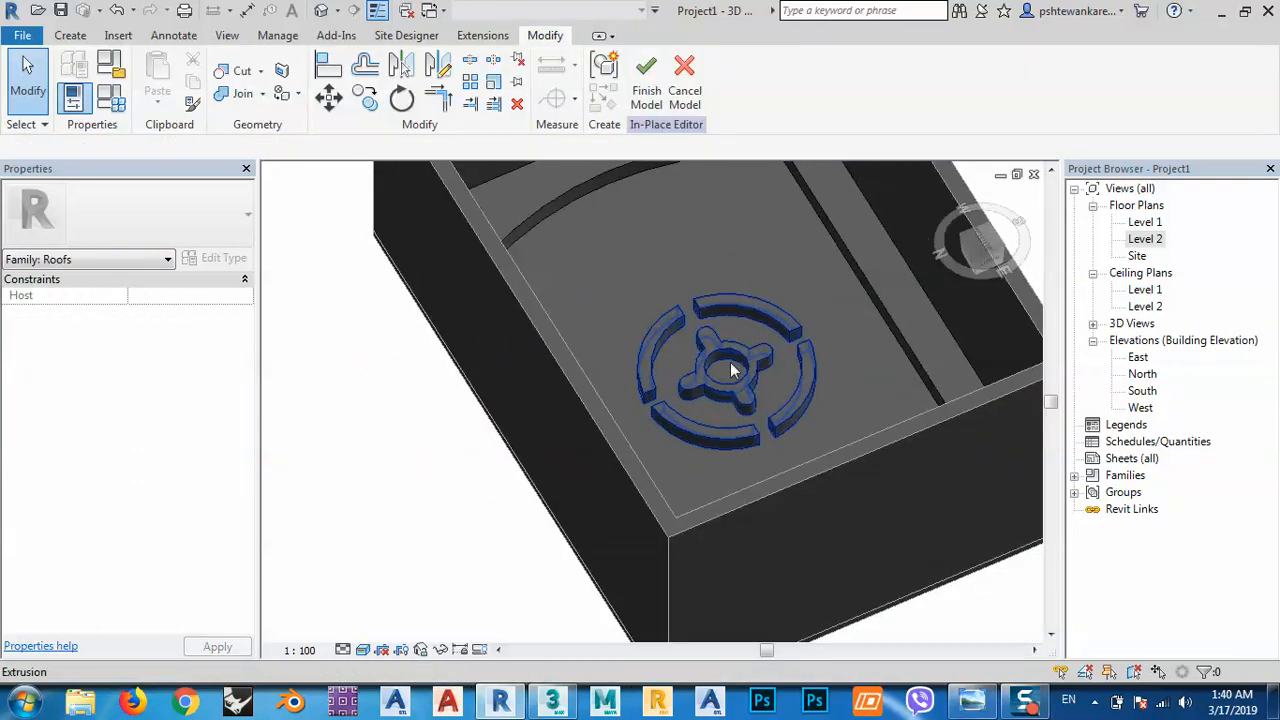
scroll(739, 351, "up", 2)
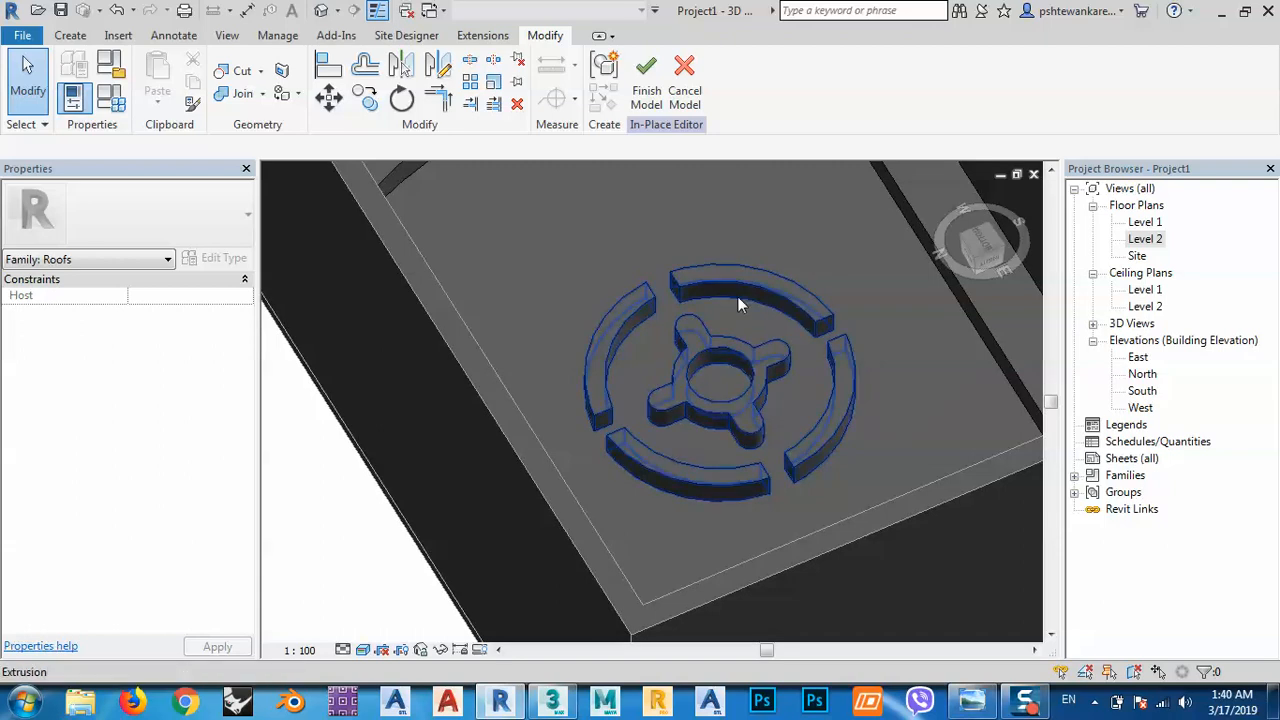
scroll(737, 297, "down", 2)
middle_click_drag(749, 356, 522, 598, "shift")
scroll(643, 468, "up", 4)
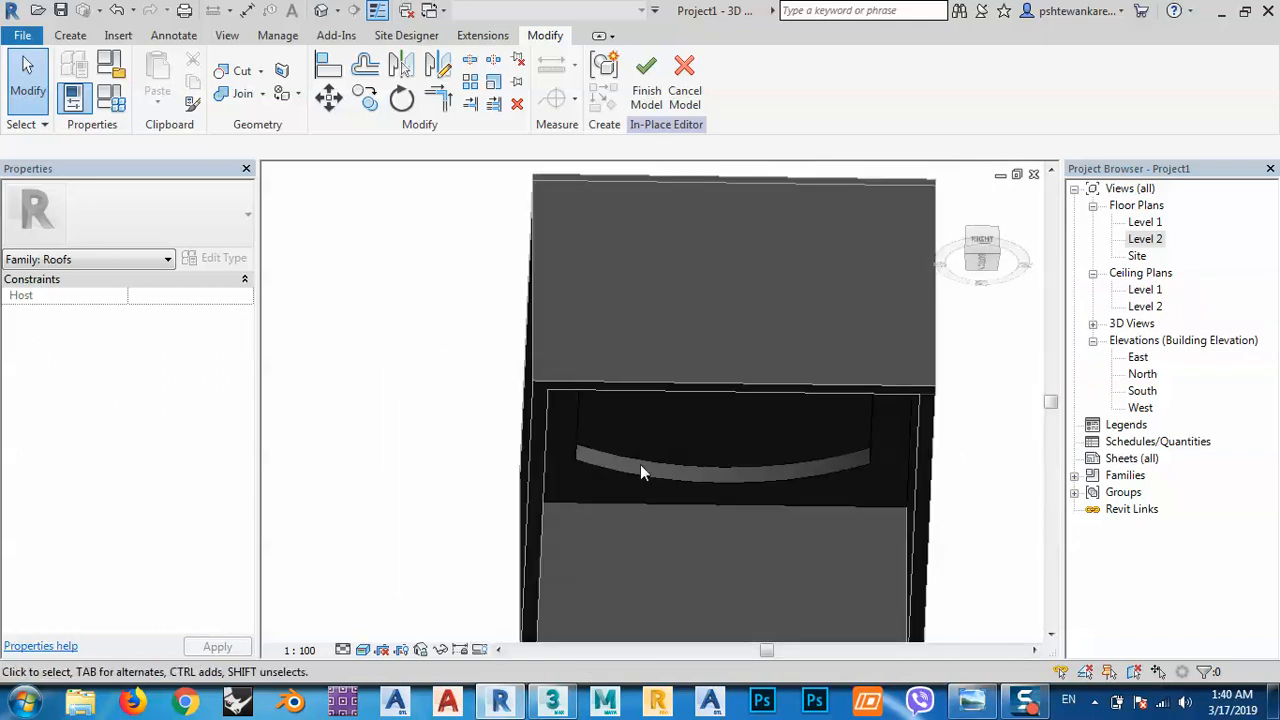
scroll(596, 449, "down", 5)
middle_click_drag(596, 449, 658, 398, "shift")
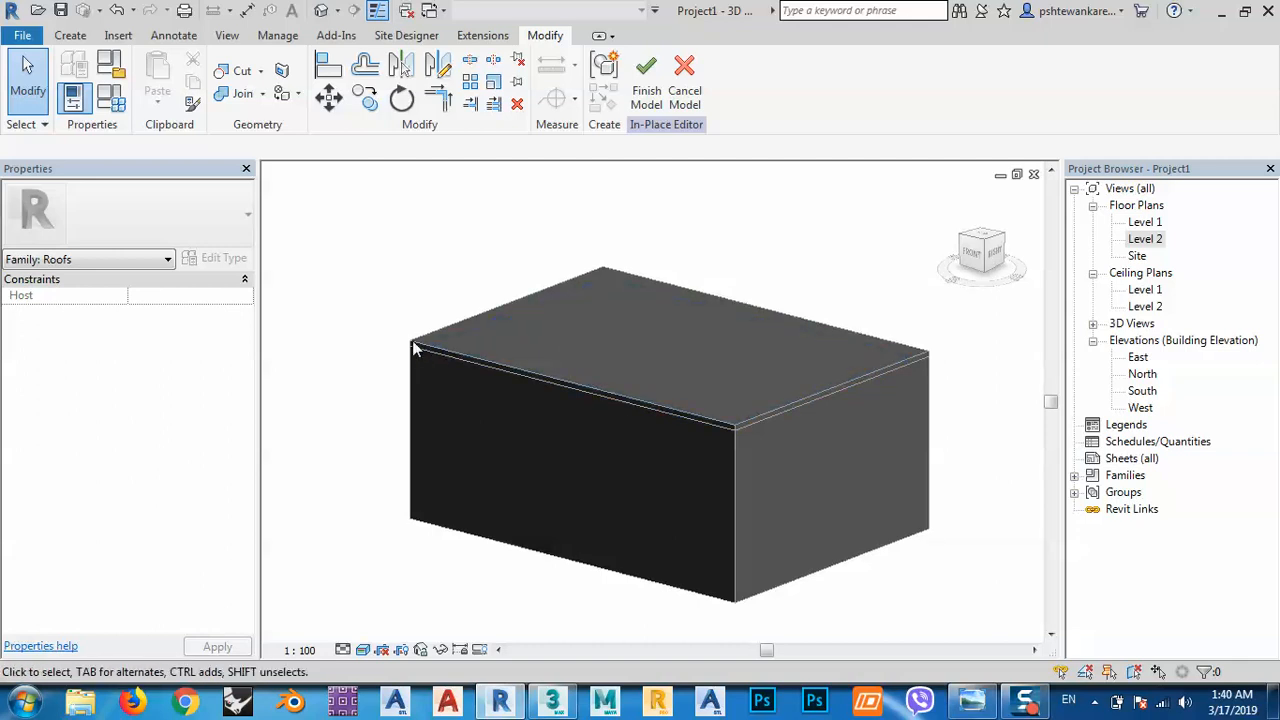
left_click(651, 92)
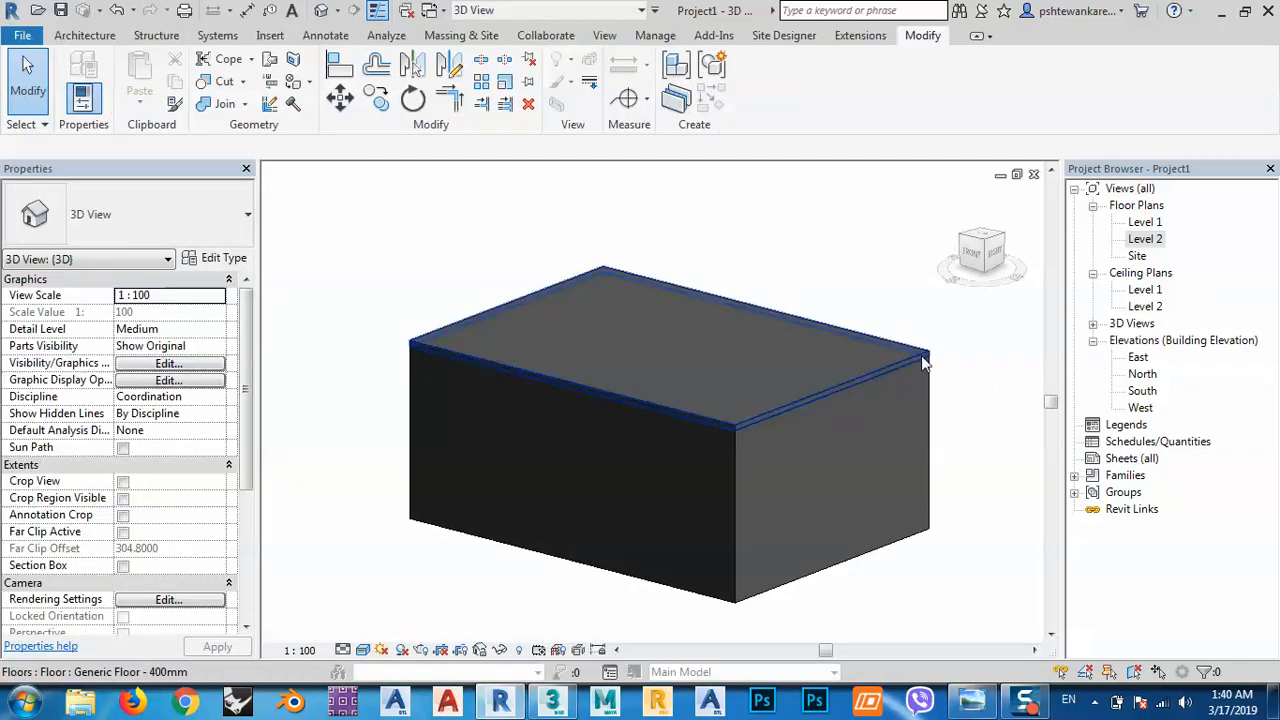
Paste a copy of the top floor aligned to Level 1, then delete the original top floor.
left_click(921, 355)
middle_click_drag(866, 263, 790, 247)
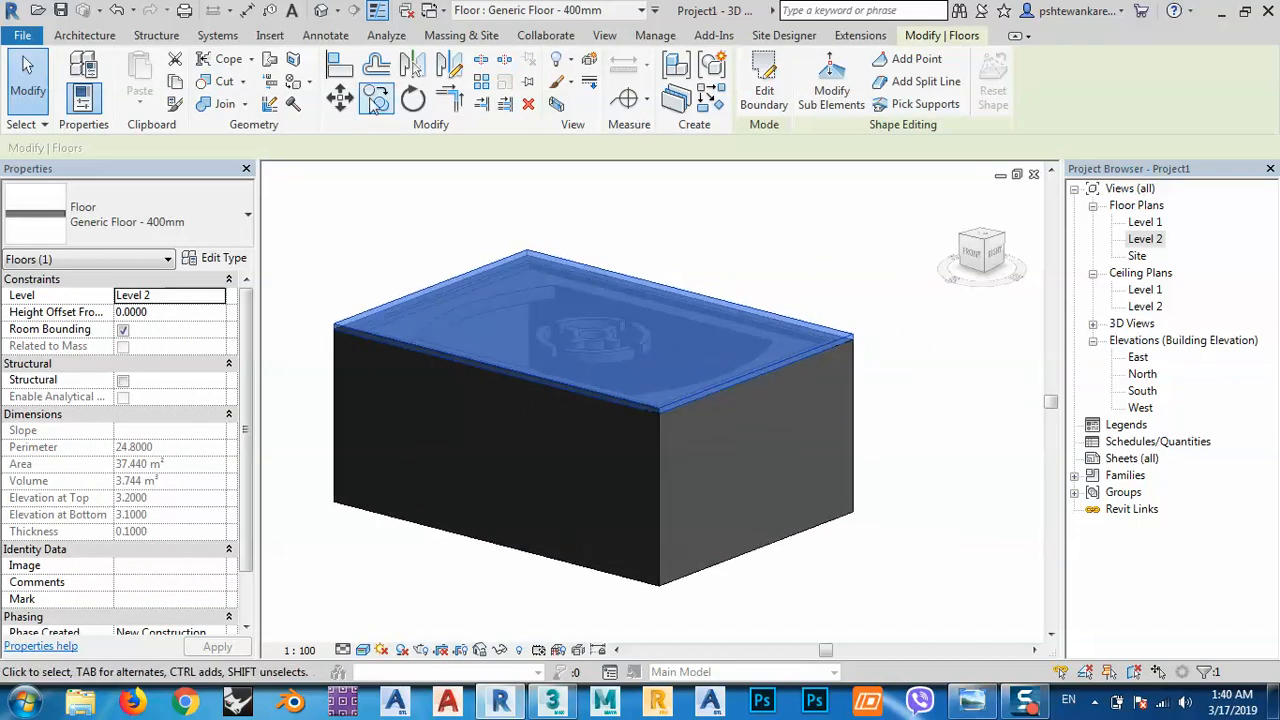
left_click(377, 100)
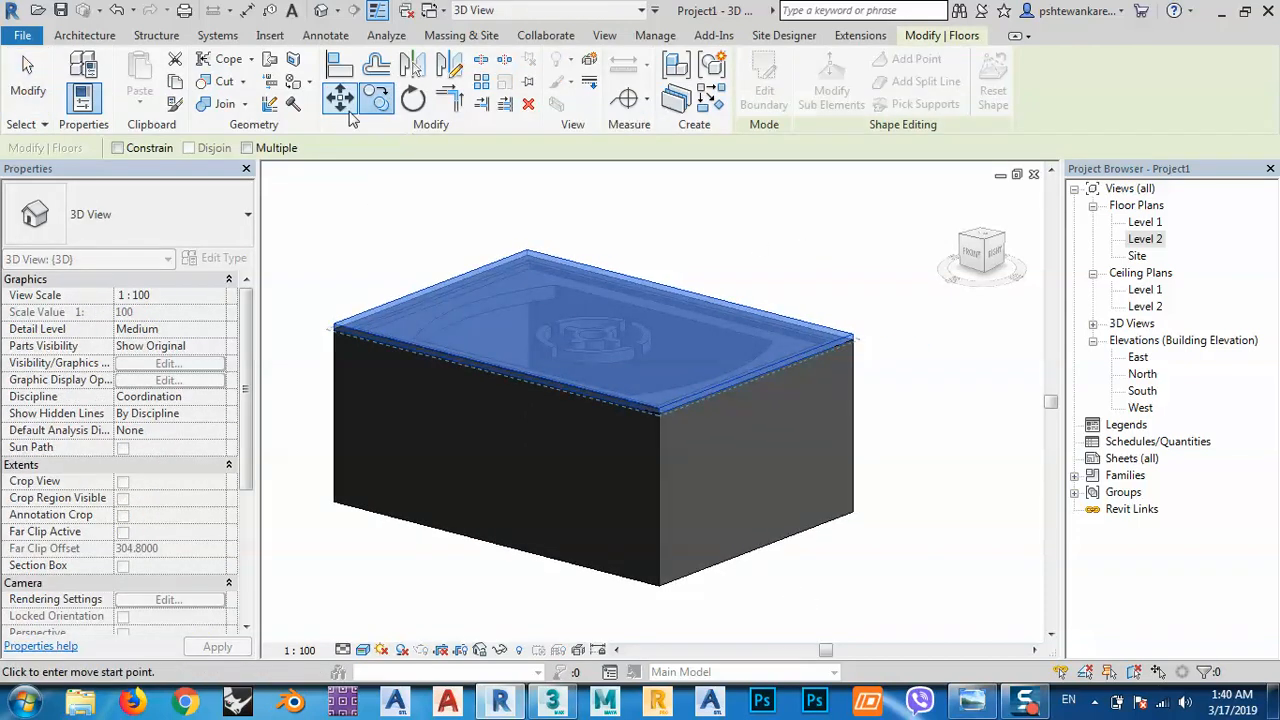
left_click(174, 84)
left_click(140, 95)
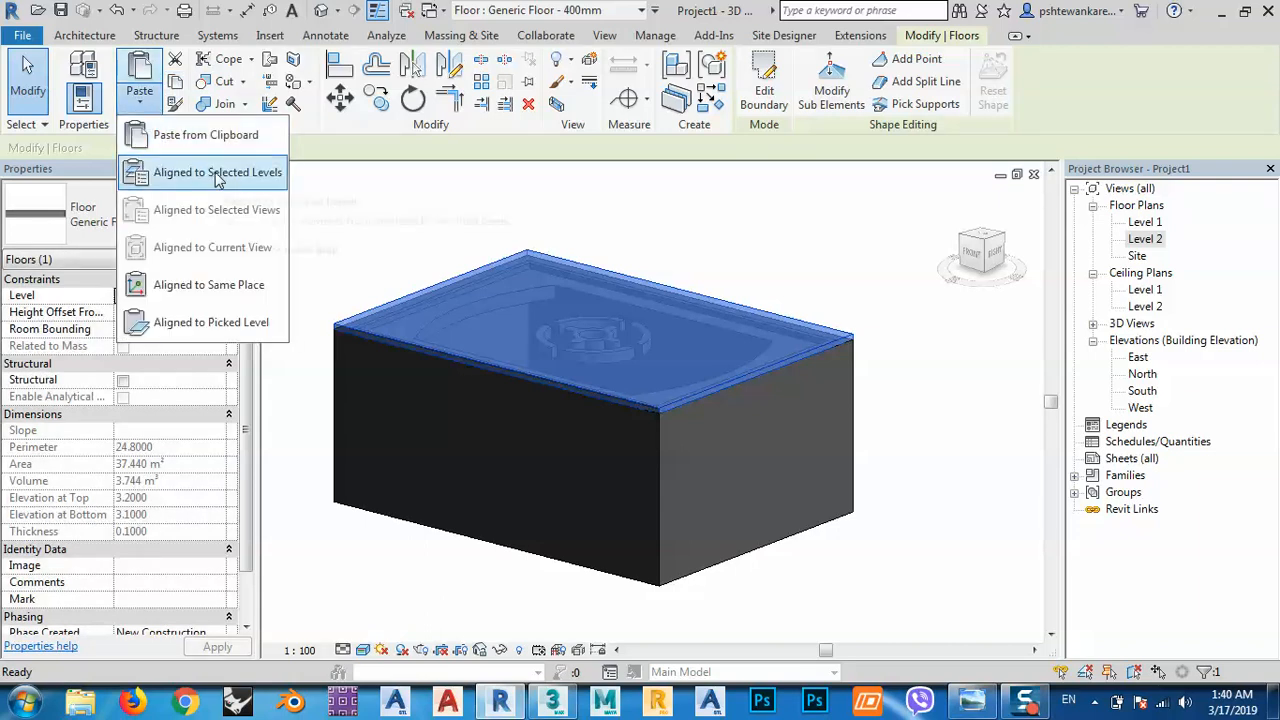
left_click(206, 166)
left_click(232, 427)
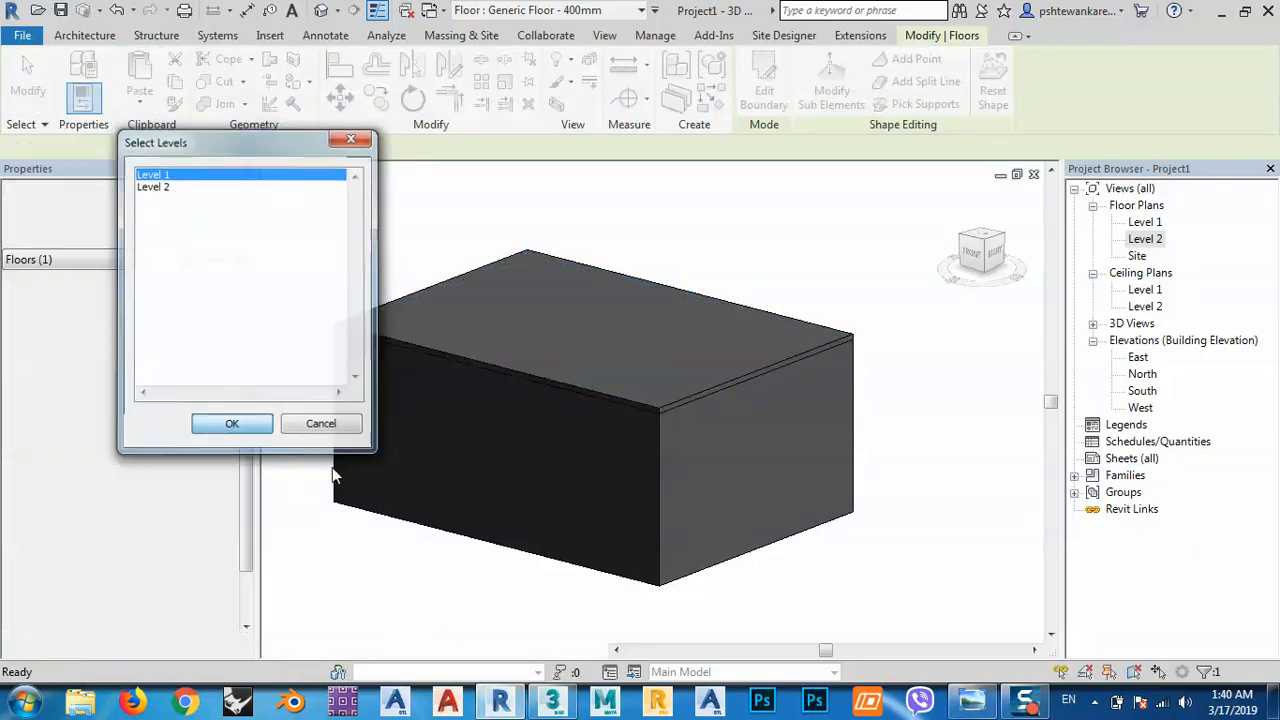
left_click(880, 390)
left_click(845, 338)
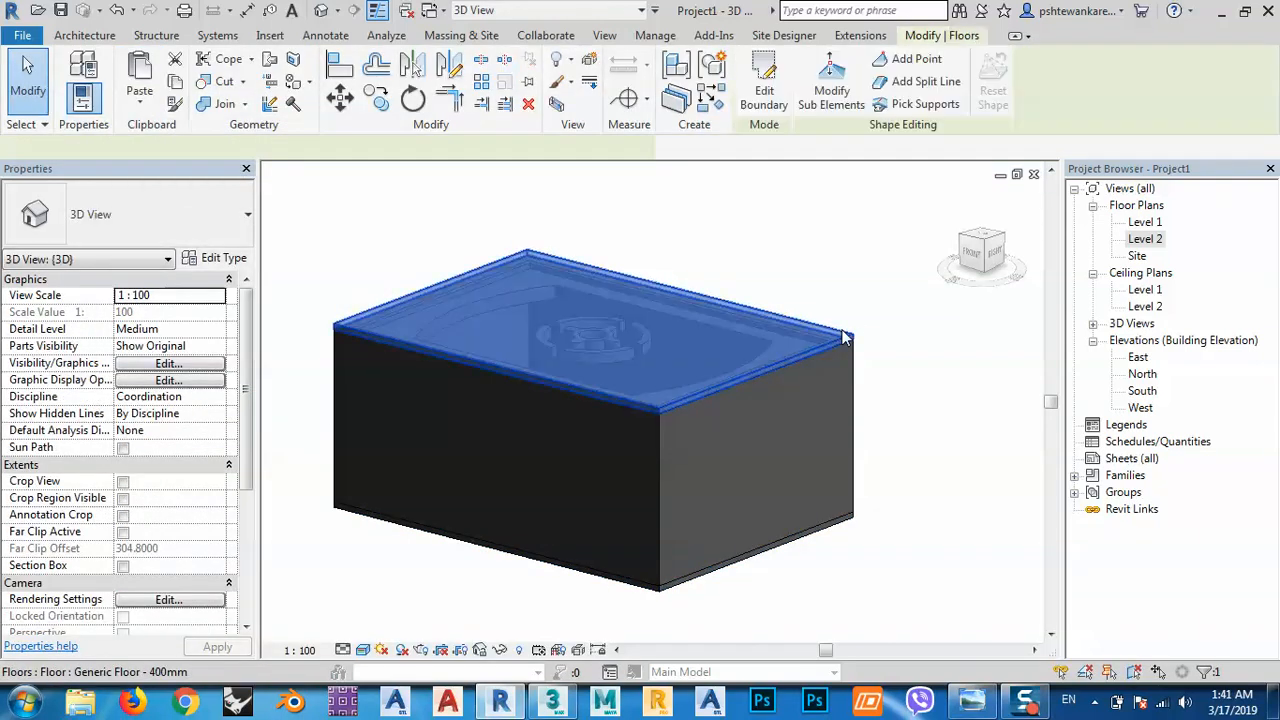
key("Delete")
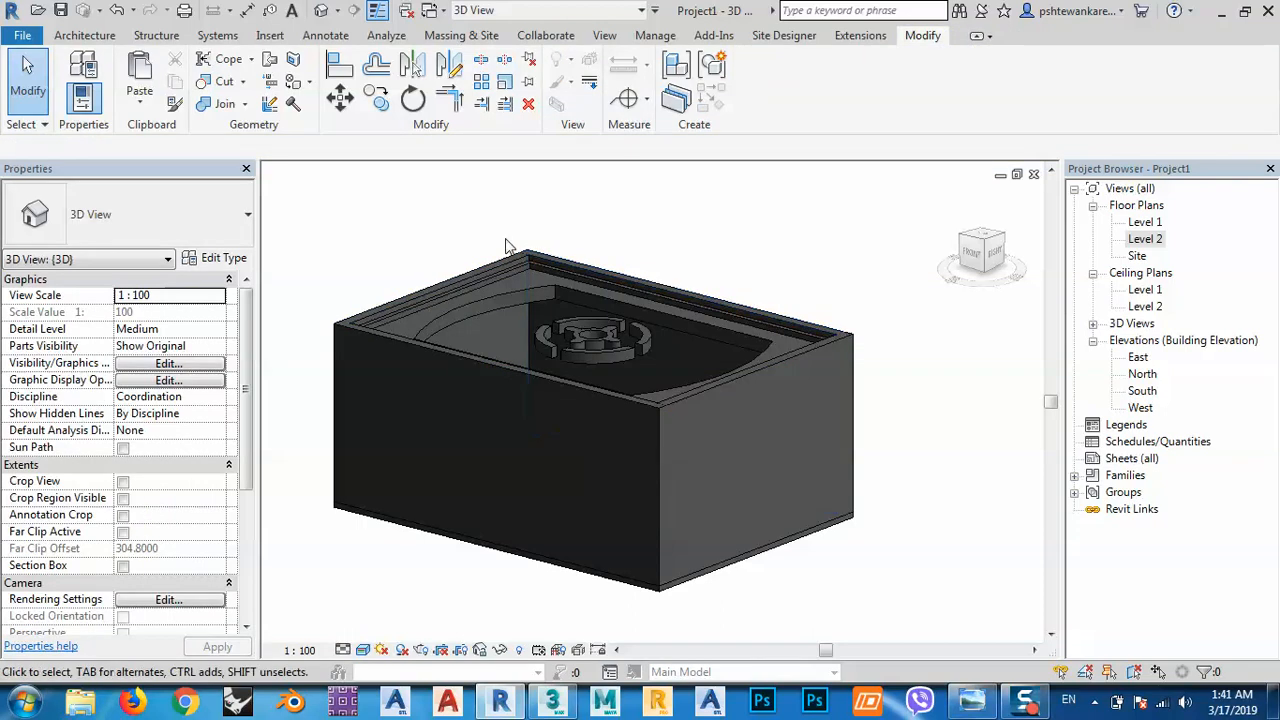
scroll(520, 255, "up", 5)
middle_click_drag(531, 309, 738, 557, "shift")
scroll(728, 450, "up", 1)
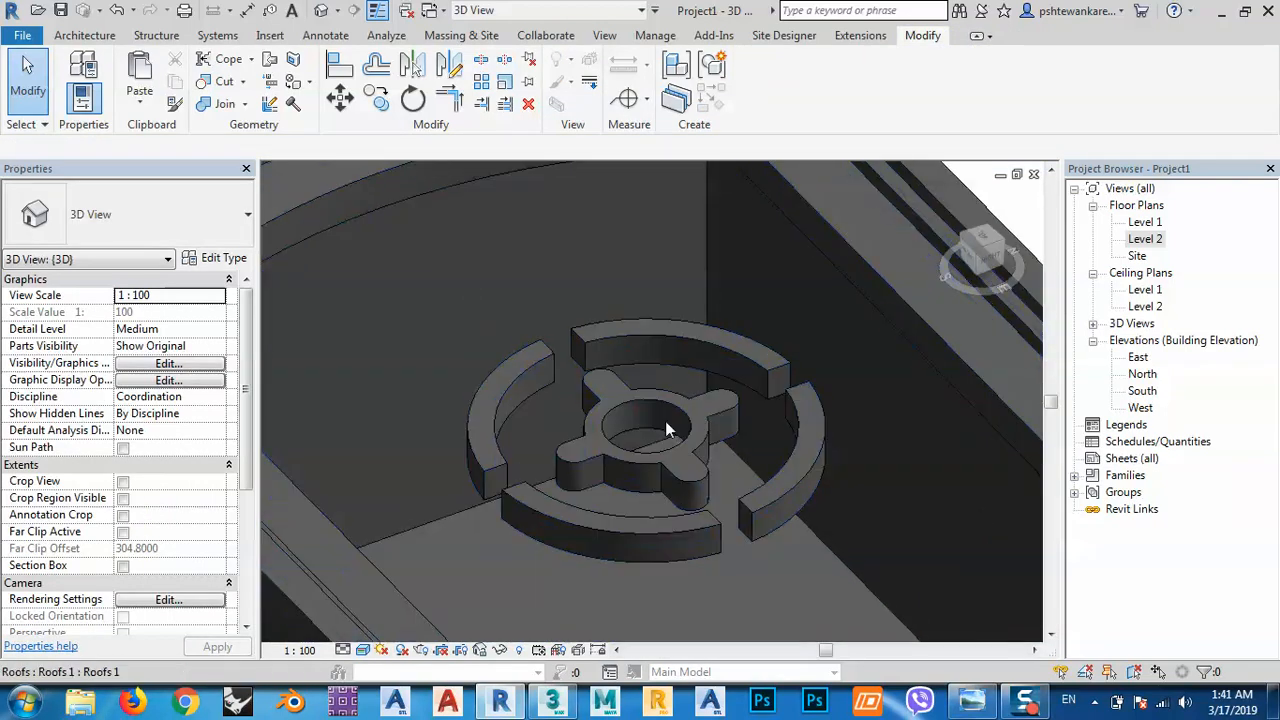
scroll(661, 424, "down", 2)
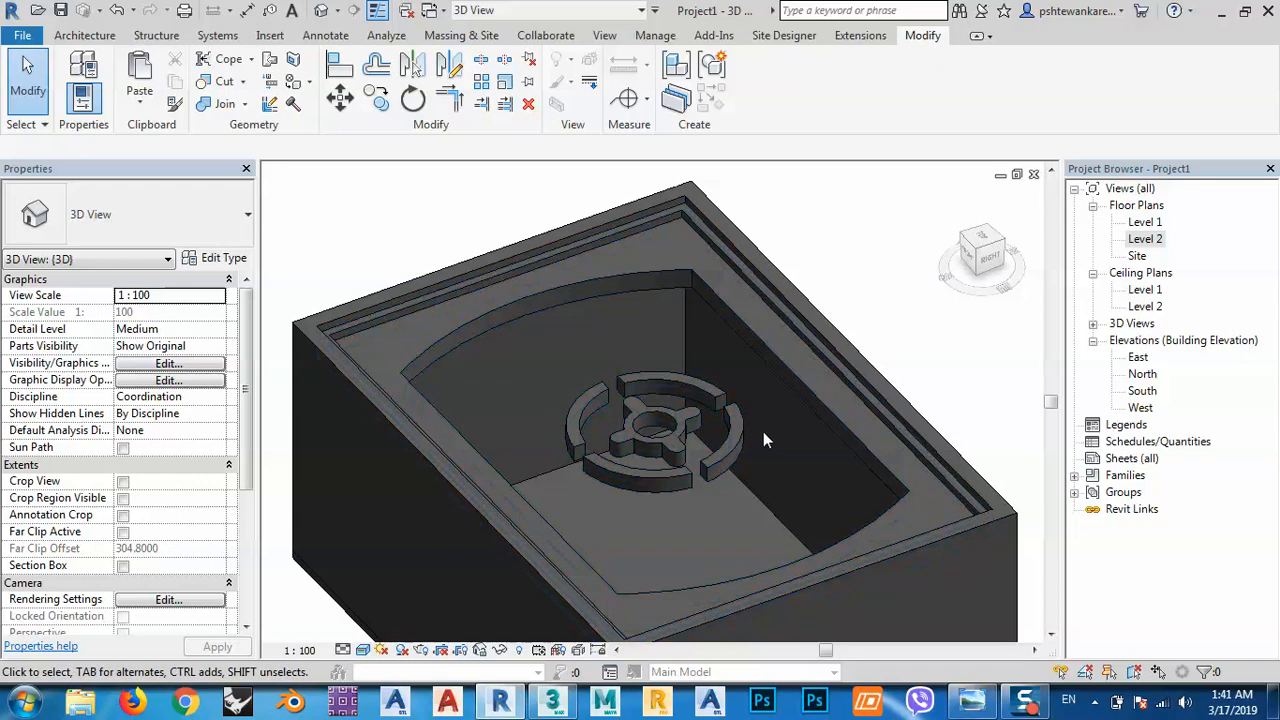
scroll(473, 318, "down", 3)
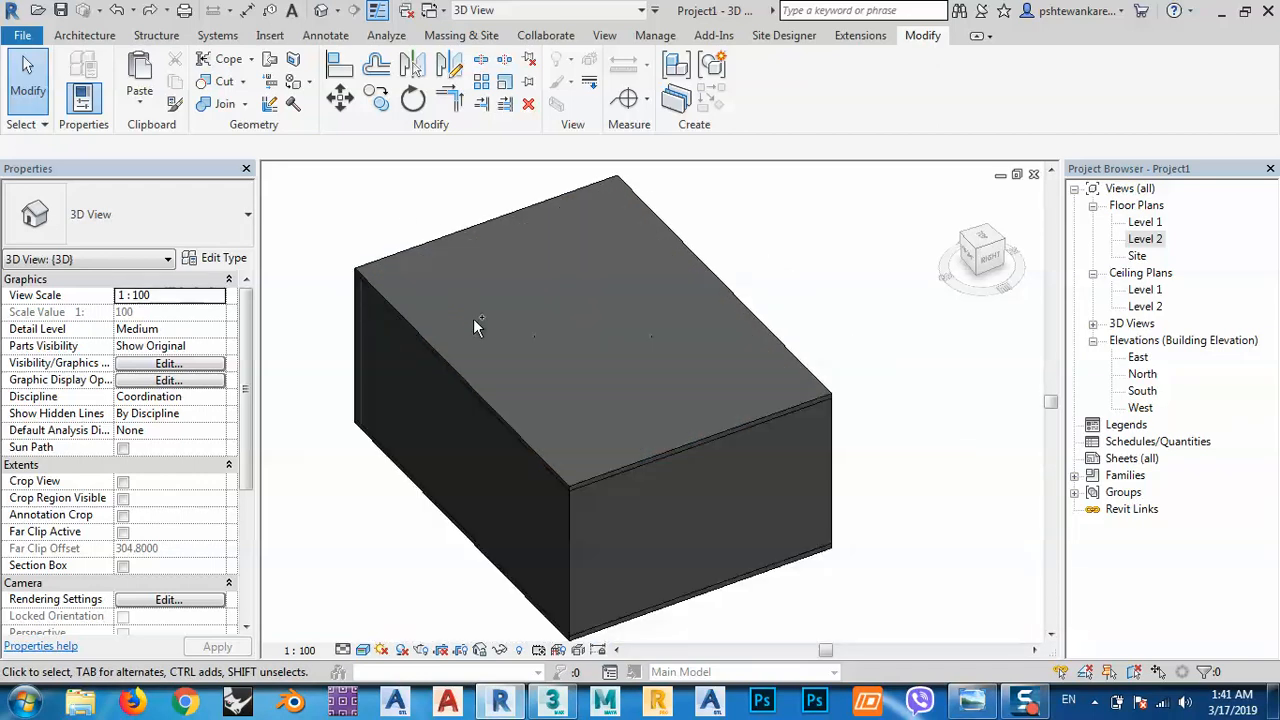
middle_click_drag(531, 443, 575, 465, "shift")
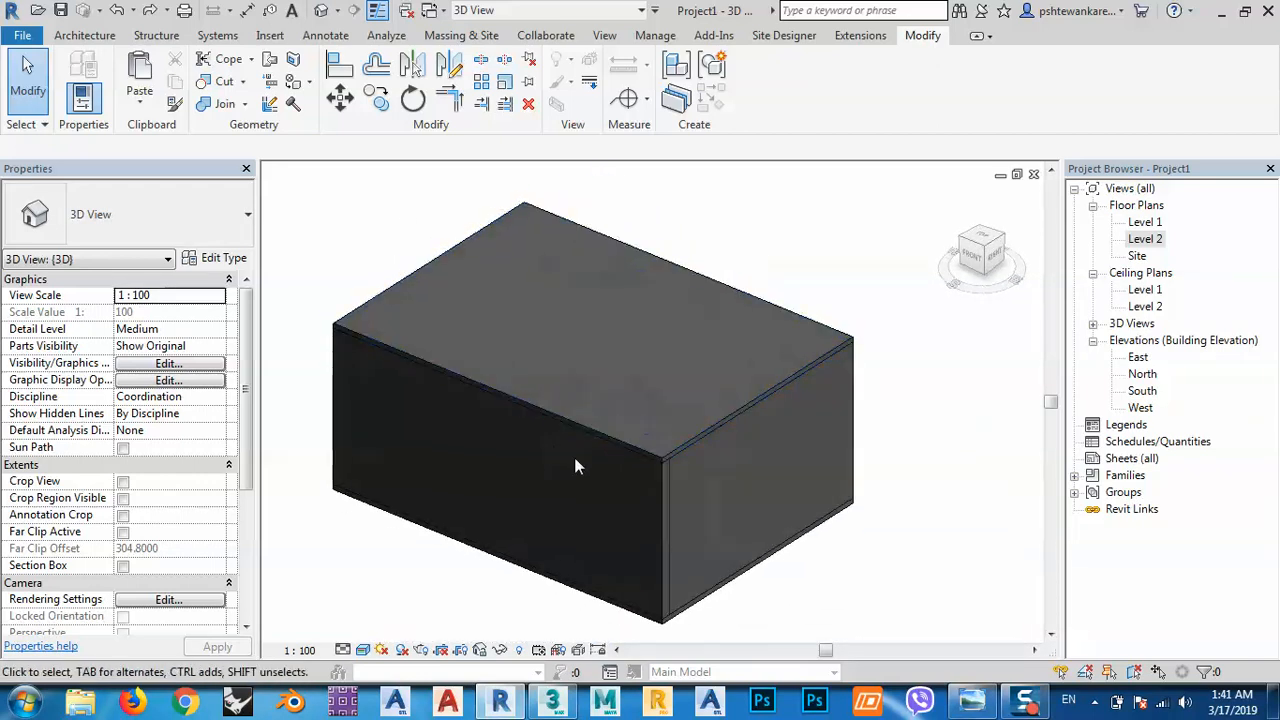
left_click(364, 651)
left_click(410, 534)
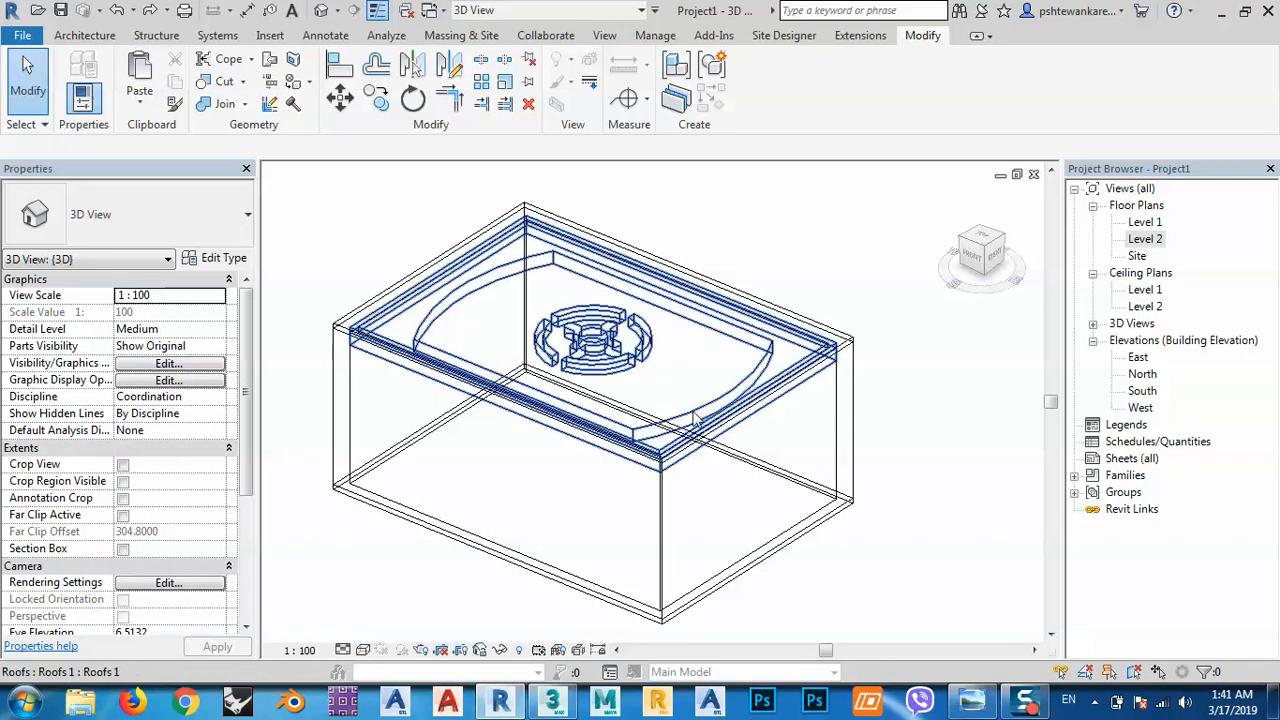
middle_click_drag(695, 467, 631, 546, "shift")
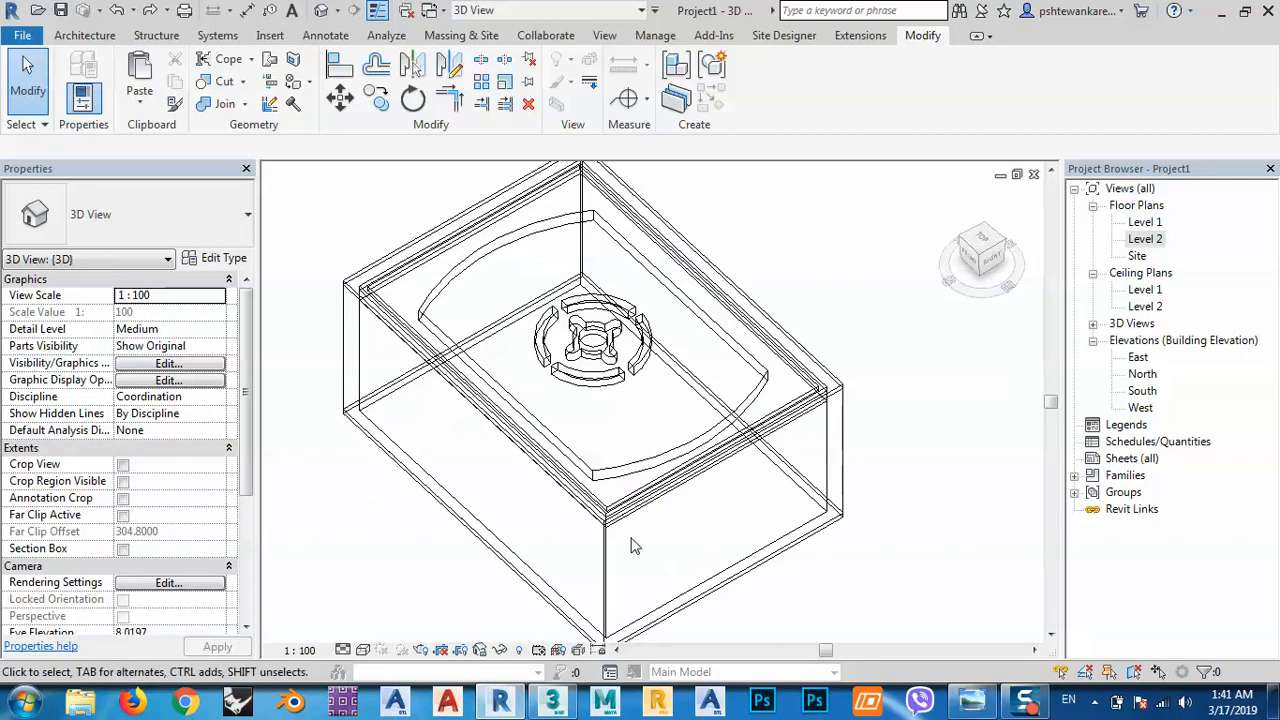
left_click(363, 651)
left_click(410, 611)
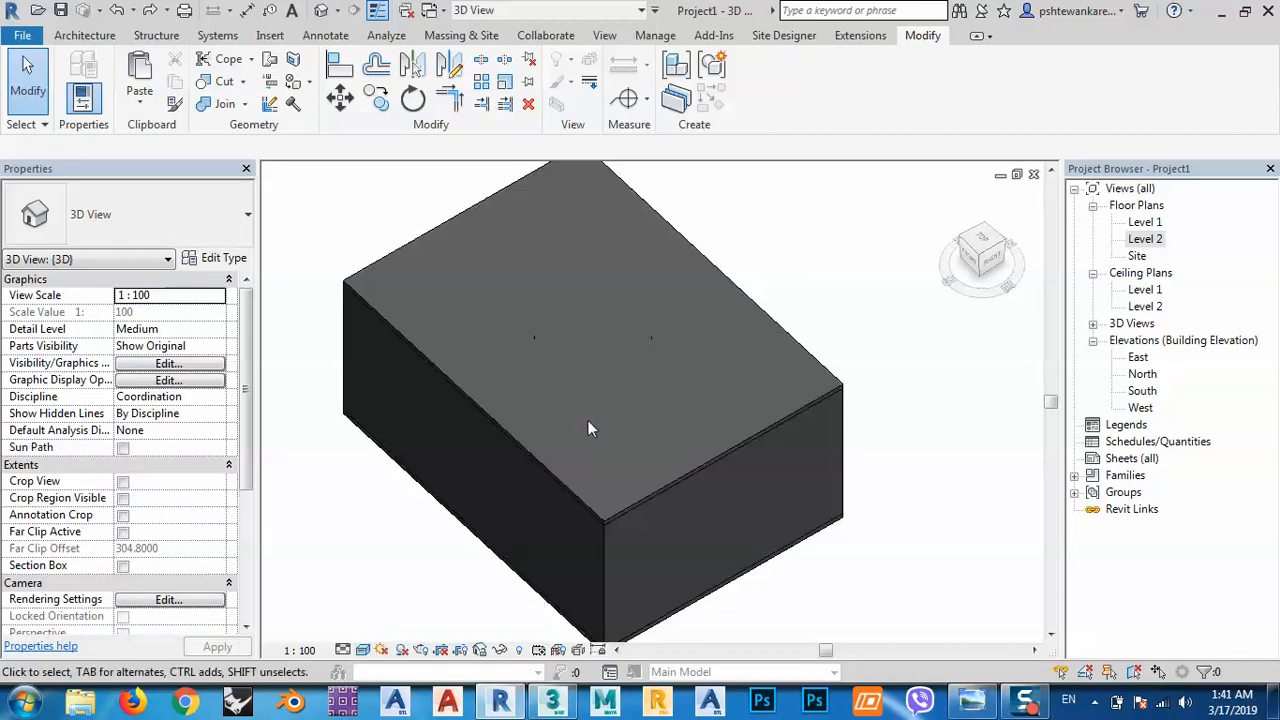
mouse_move(588, 420)
middle_mouse_down("shift")
mouse_move(620, 511)
mouse_move(670, 158)
mouse_move(634, 523)
mouse_move(795, 593)
middle_mouse_up("shift")
middle_click_drag(641, 497, 530, 558, "shift")
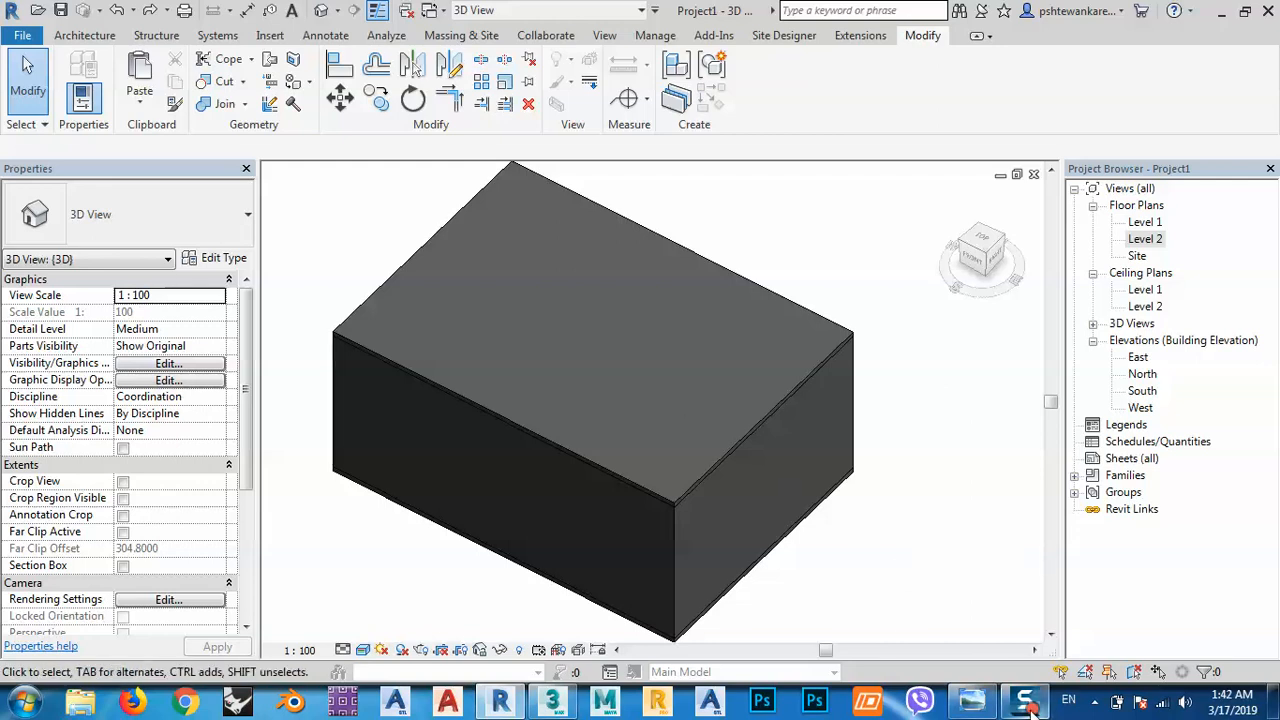
mouse_move(1030, 708)
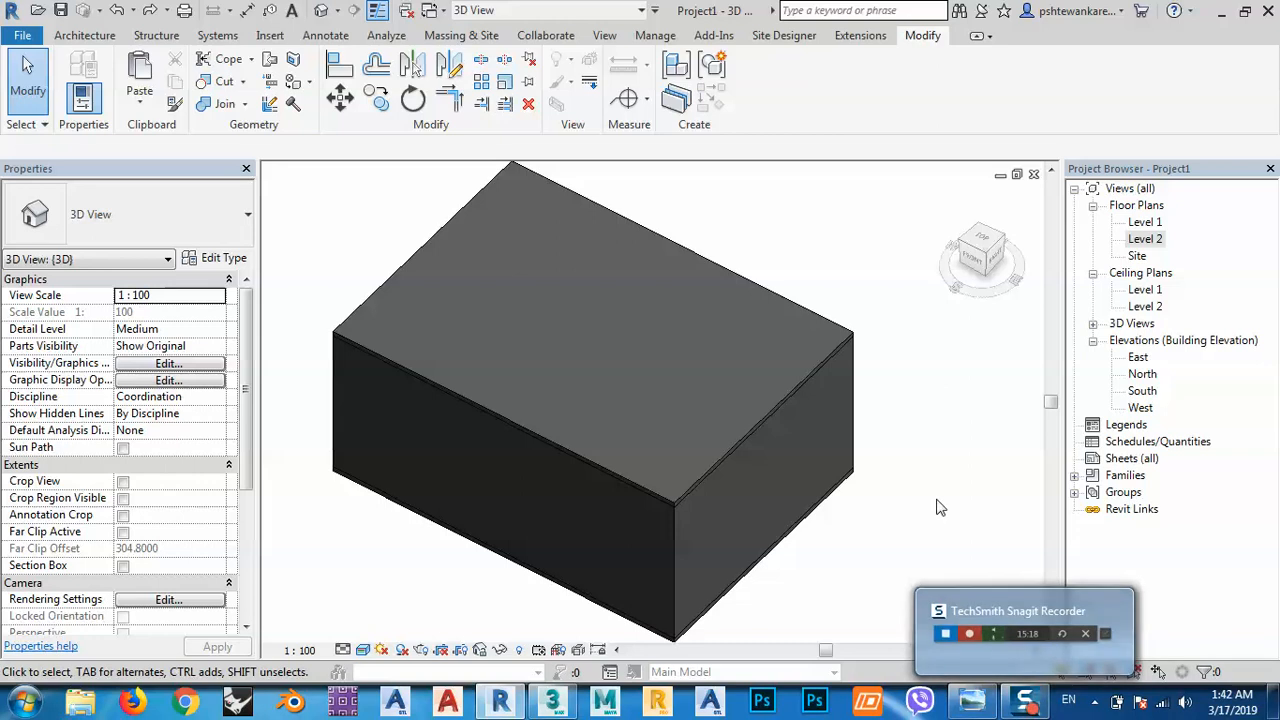